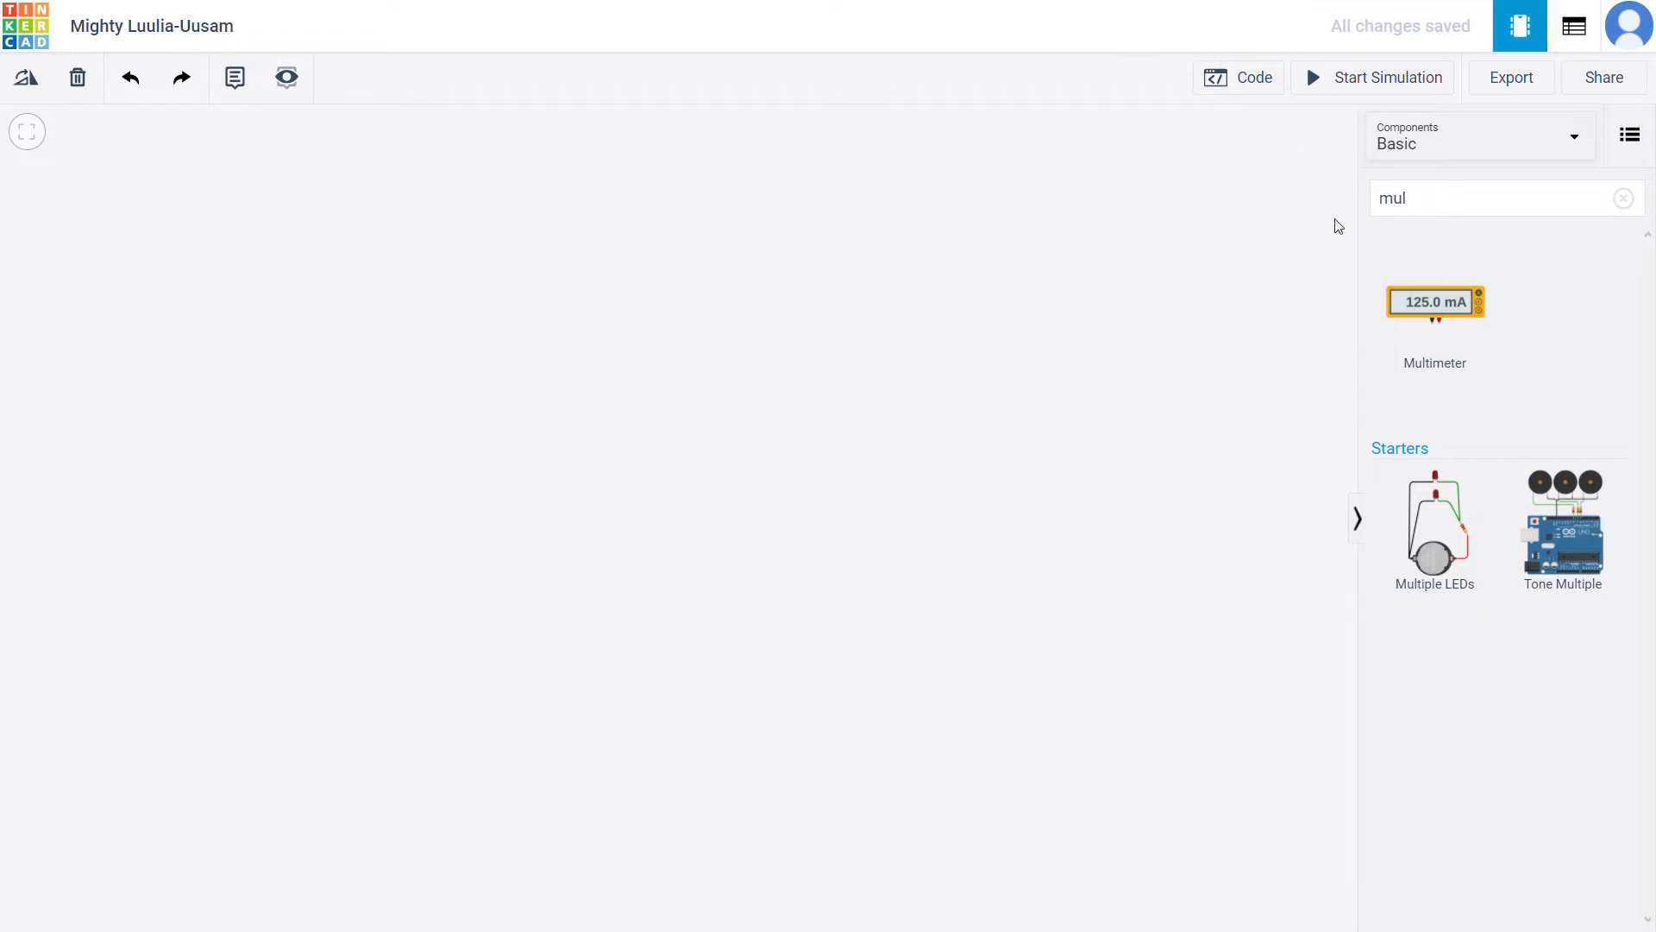
# - Search the components for "batt" and place a 9V Battery in the empty workspace
pyautogui.click(1417, 209)
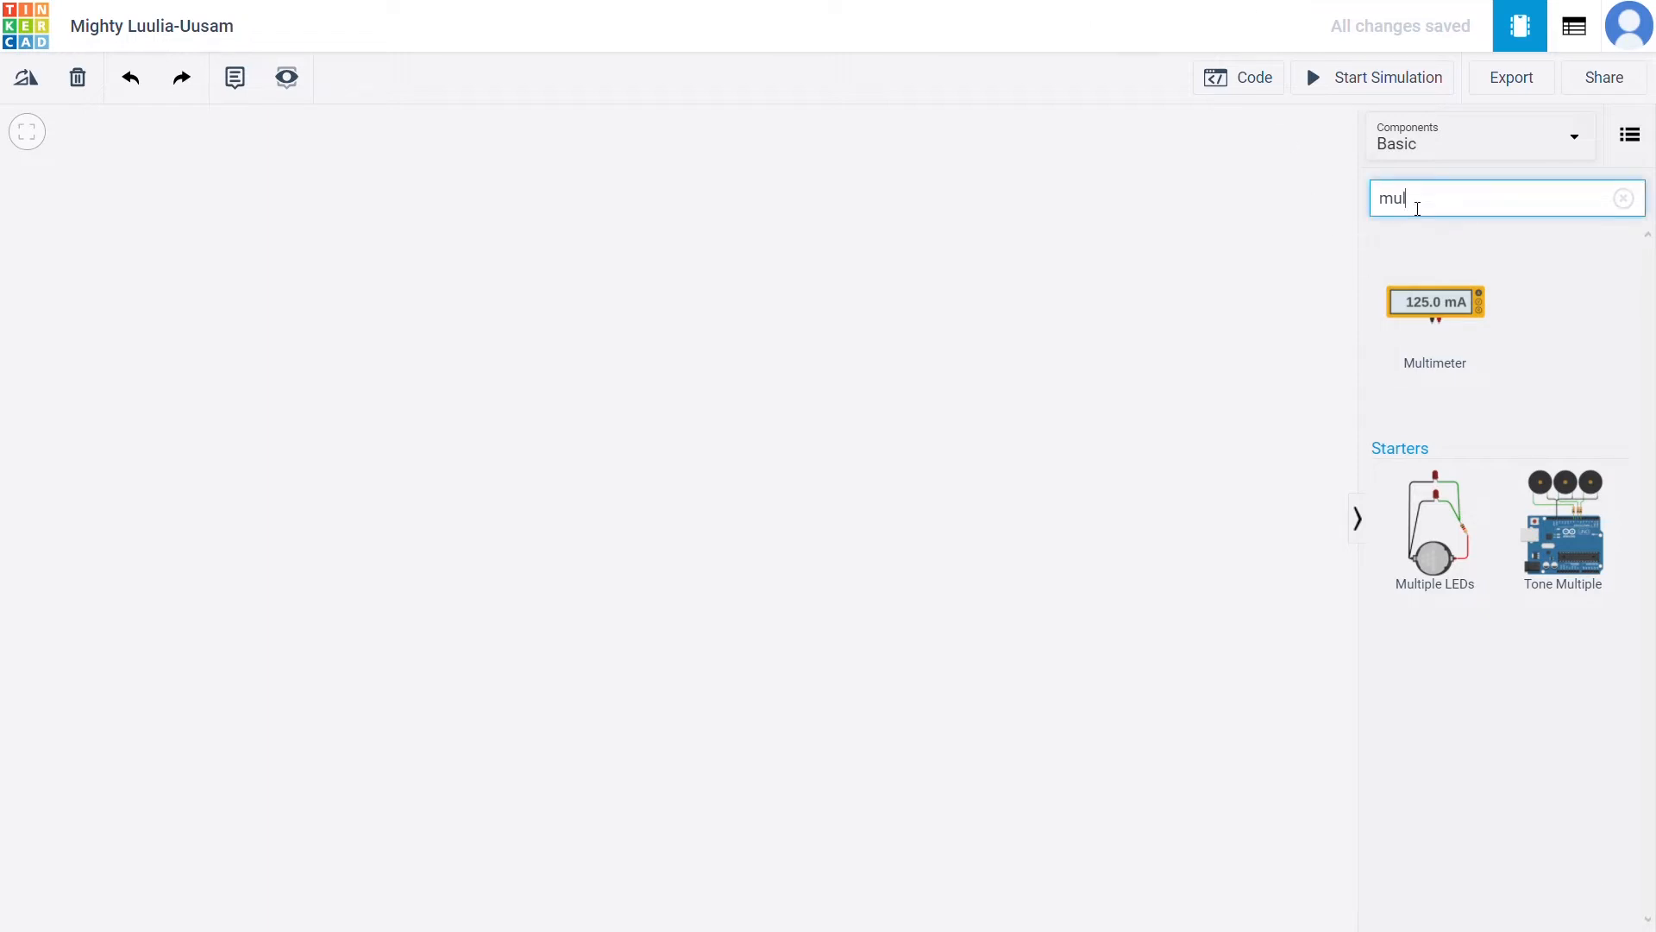
pyautogui.press('BackSpace')
pyautogui.press('BackSpace')
pyautogui.press('BackSpace')
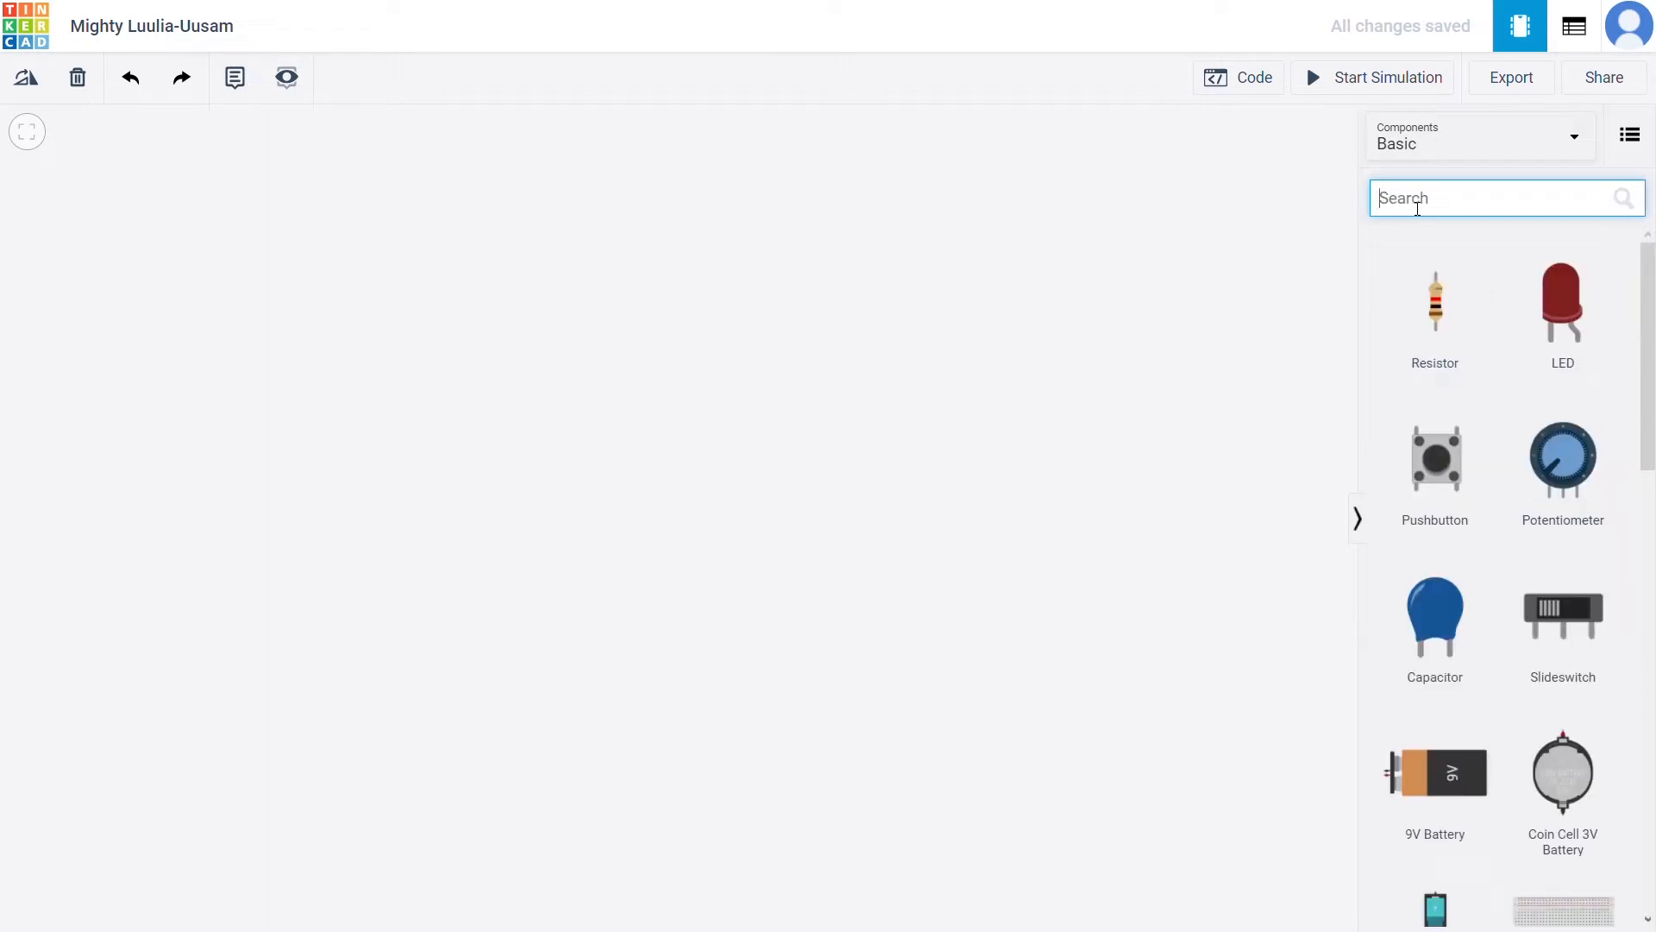
pyautogui.write('batt')
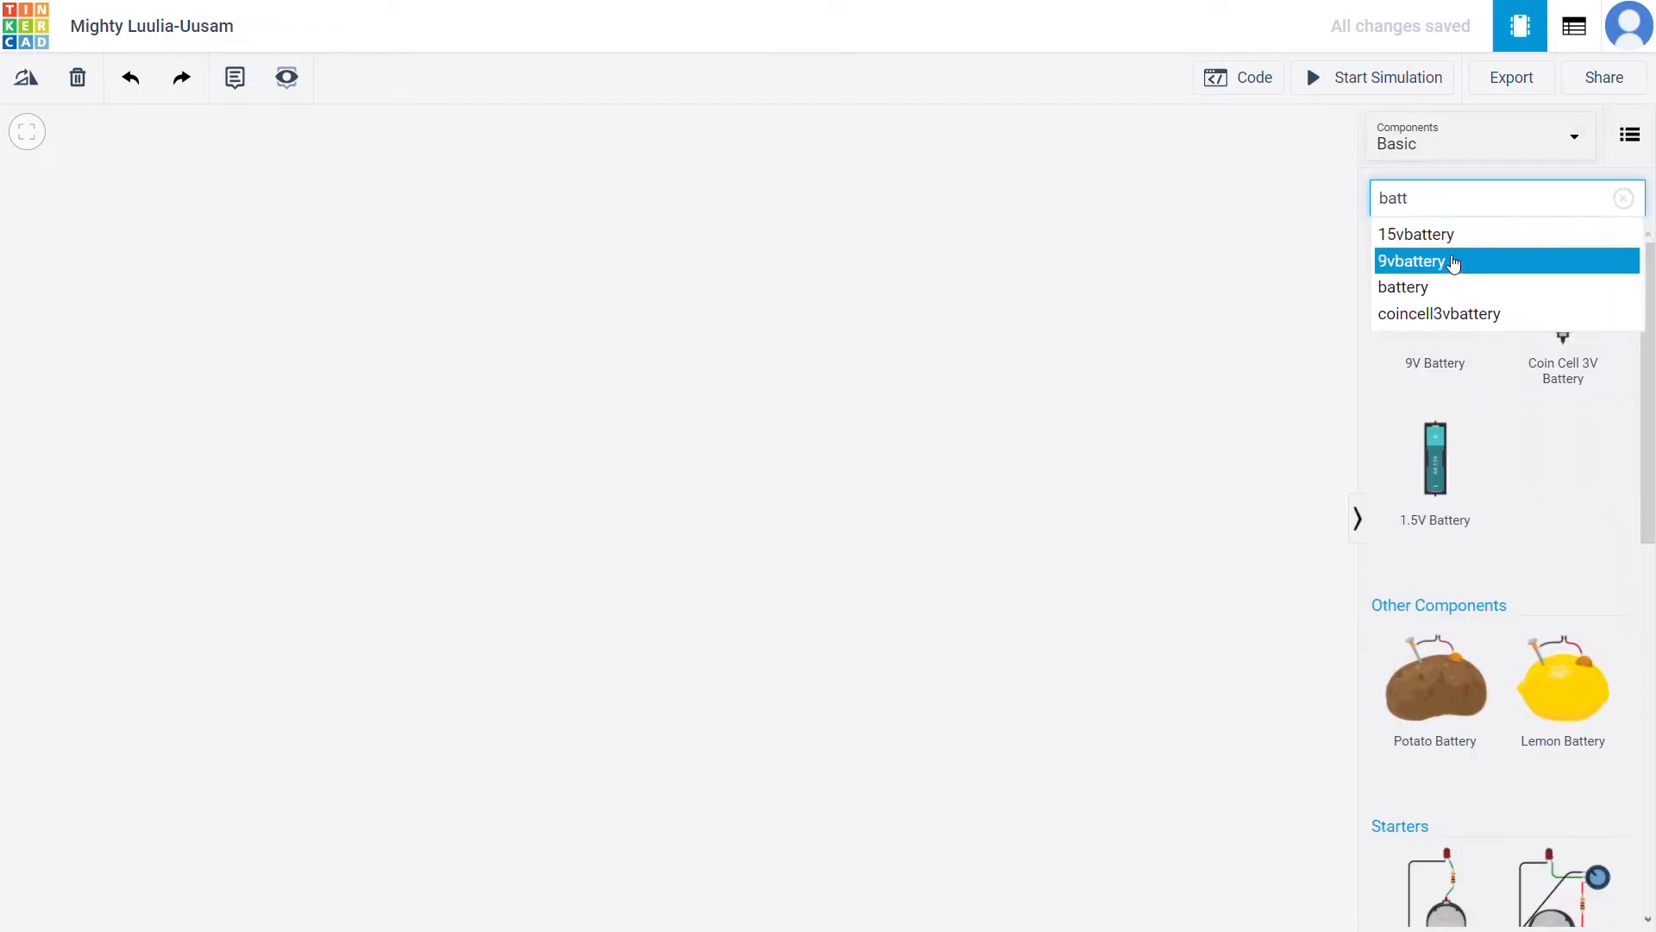
pyautogui.moveTo(1453, 385); pyautogui.dragTo(811, 440)
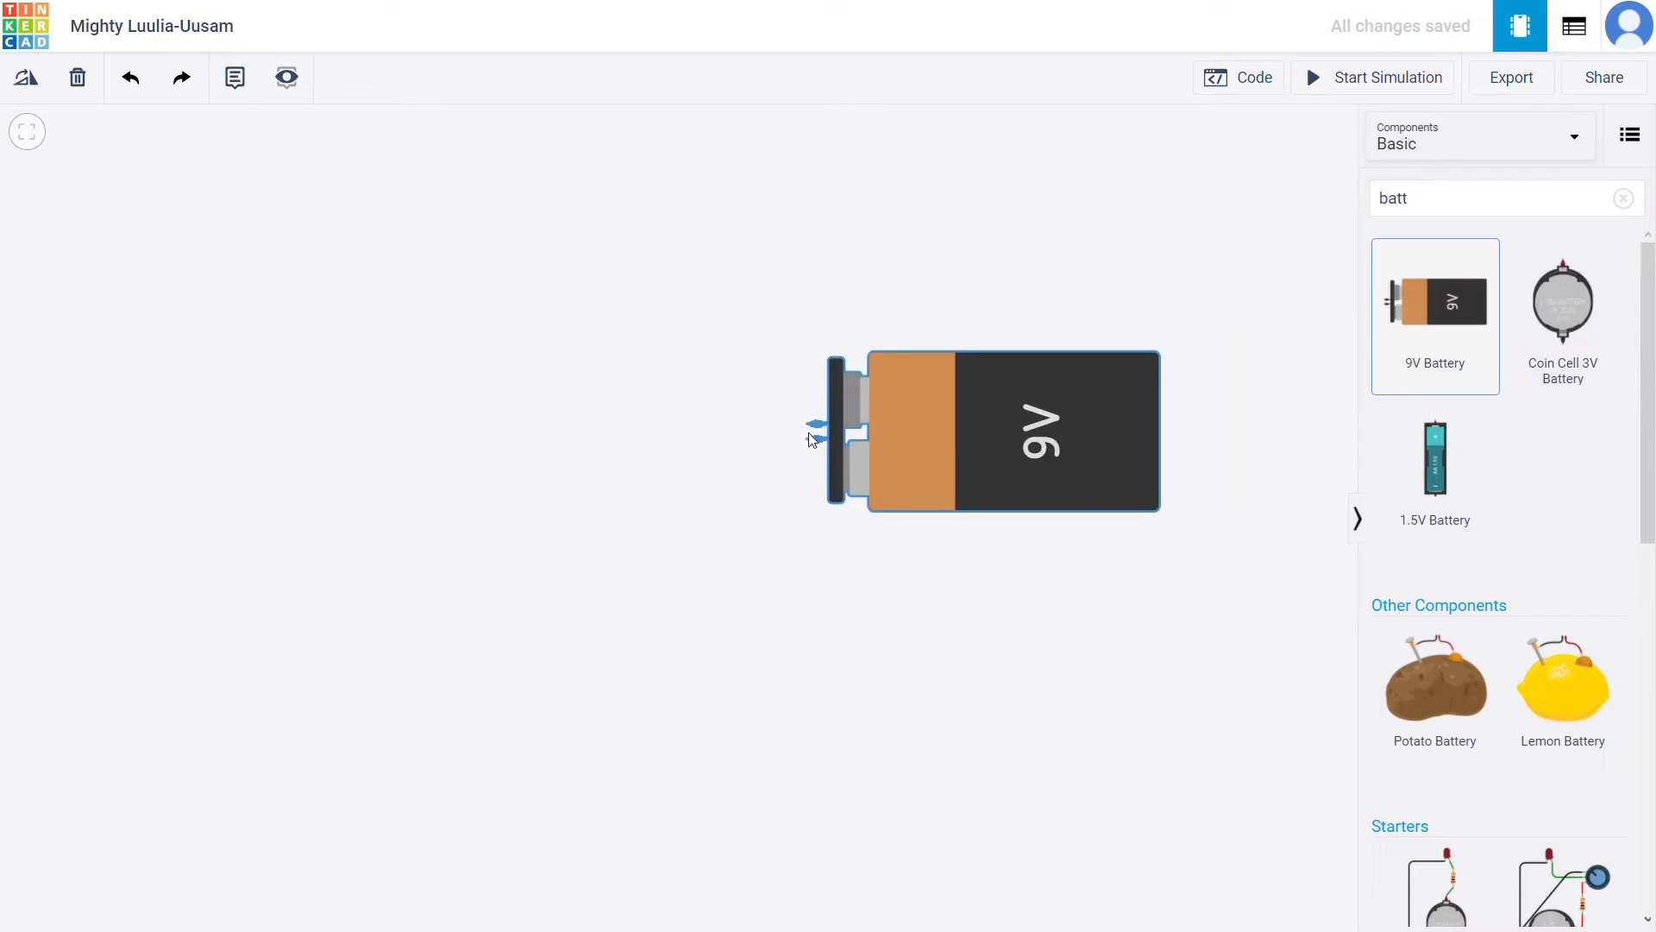
pyautogui.click(811, 440)
# - Rotate the 9V battery so its terminals point up and move it to the lower part of the workspace
pyautogui.moveTo(945, 418); pyautogui.dragTo(854, 497)
pyautogui.press('r')
pyautogui.press('r')
pyautogui.press('r')
pyautogui.moveTo(701, 667); pyautogui.dragTo(502, 762)
# - Search the components for "breadboard" and place a Breadboard Small above the battery
pyautogui.click(1492, 216)
pyautogui.press('BackSpace')
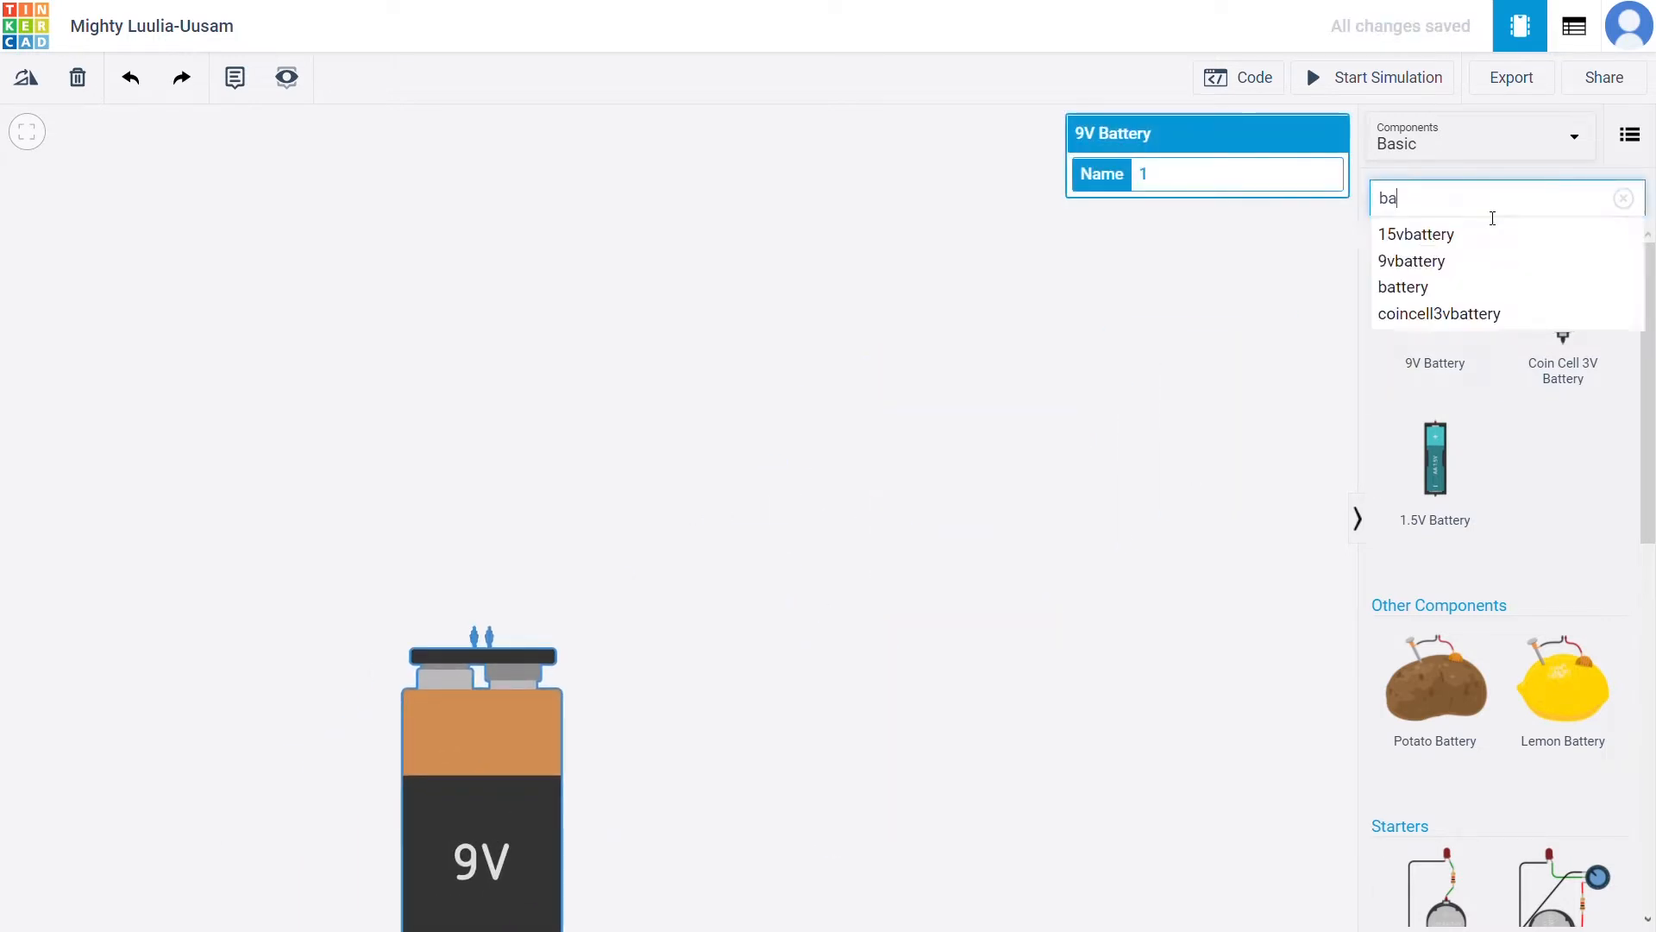
pyautogui.click(1501, 238)
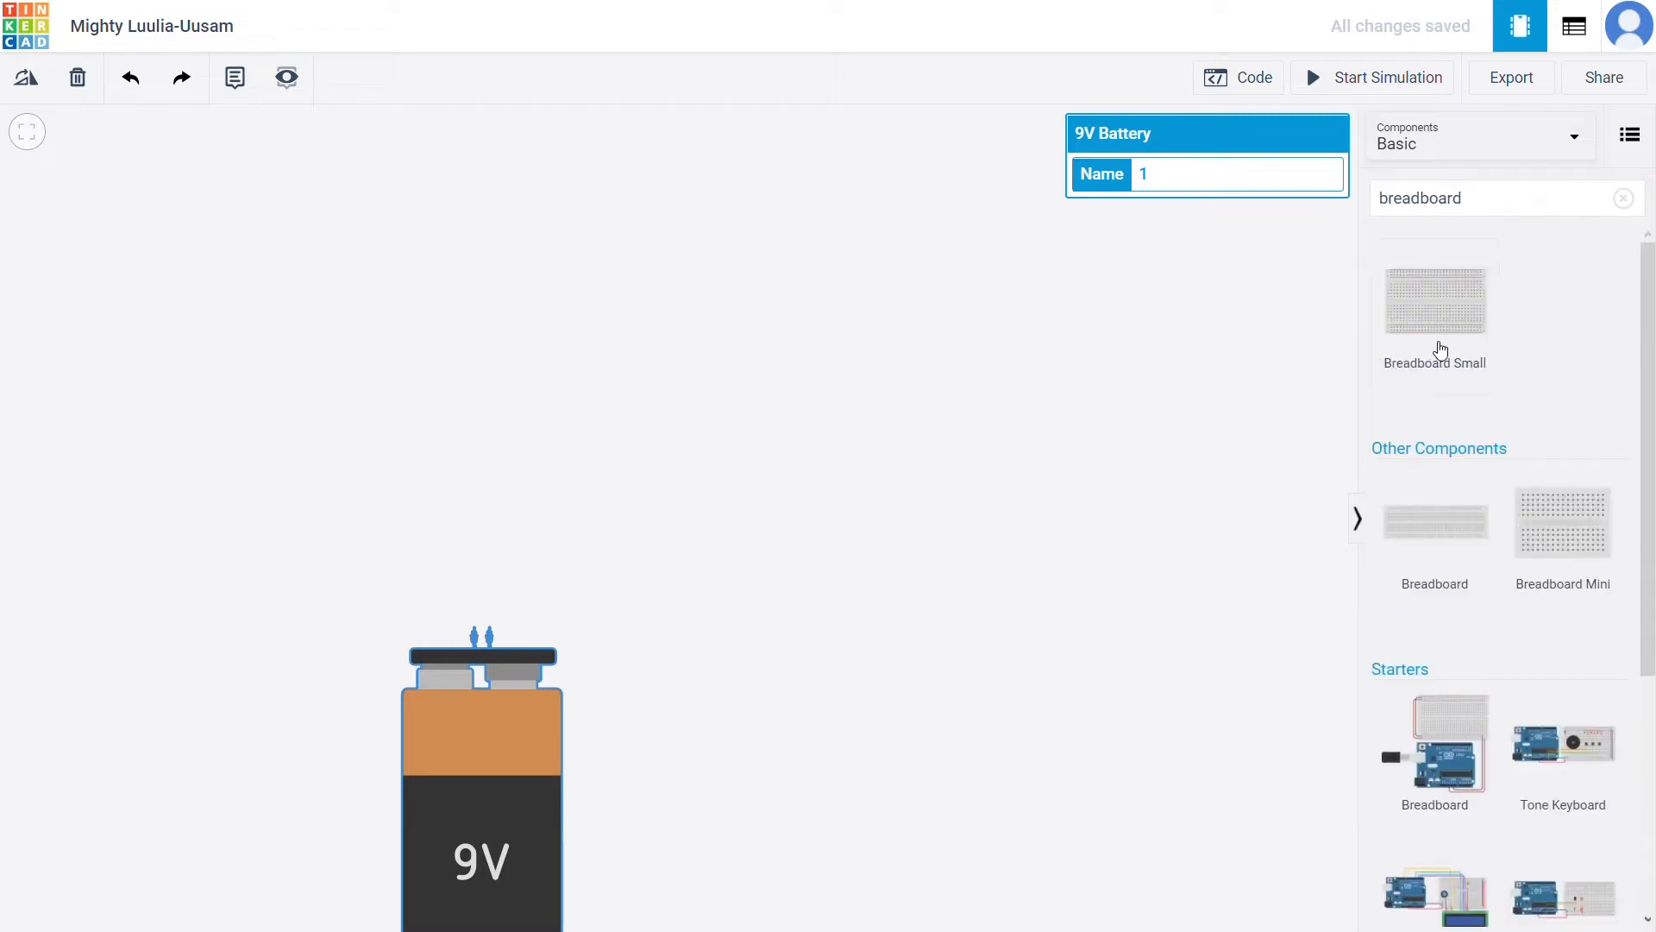
pyautogui.click(1434, 355)
# - Search the components for "pot" and place a Potentiometer on the breadboard with its pins in row j, columns 7 to 9
pyautogui.click(1497, 210)
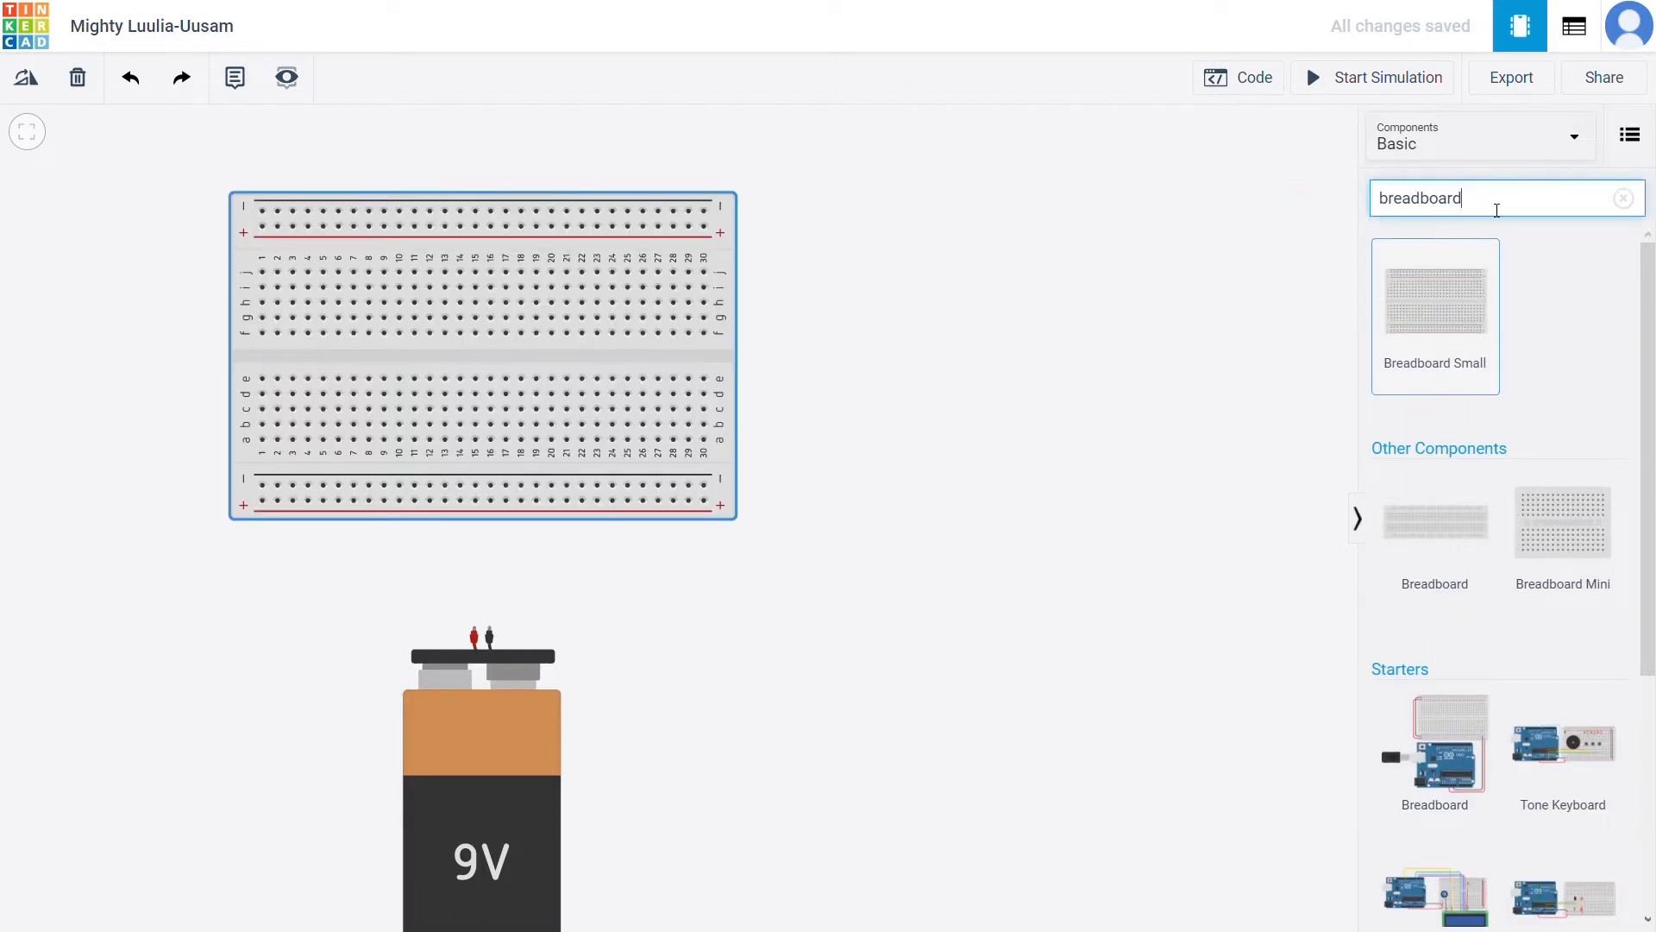
pyautogui.press('BackSpace')
pyautogui.press('BackSpace')
pyautogui.press('BackSpace')
pyautogui.press('BackSpace')
pyautogui.press('BackSpace')
pyautogui.press('BackSpace')
pyautogui.press('BackSpace')
pyautogui.press('BackSpace')
pyautogui.press('BackSpace')
pyautogui.write('pot')
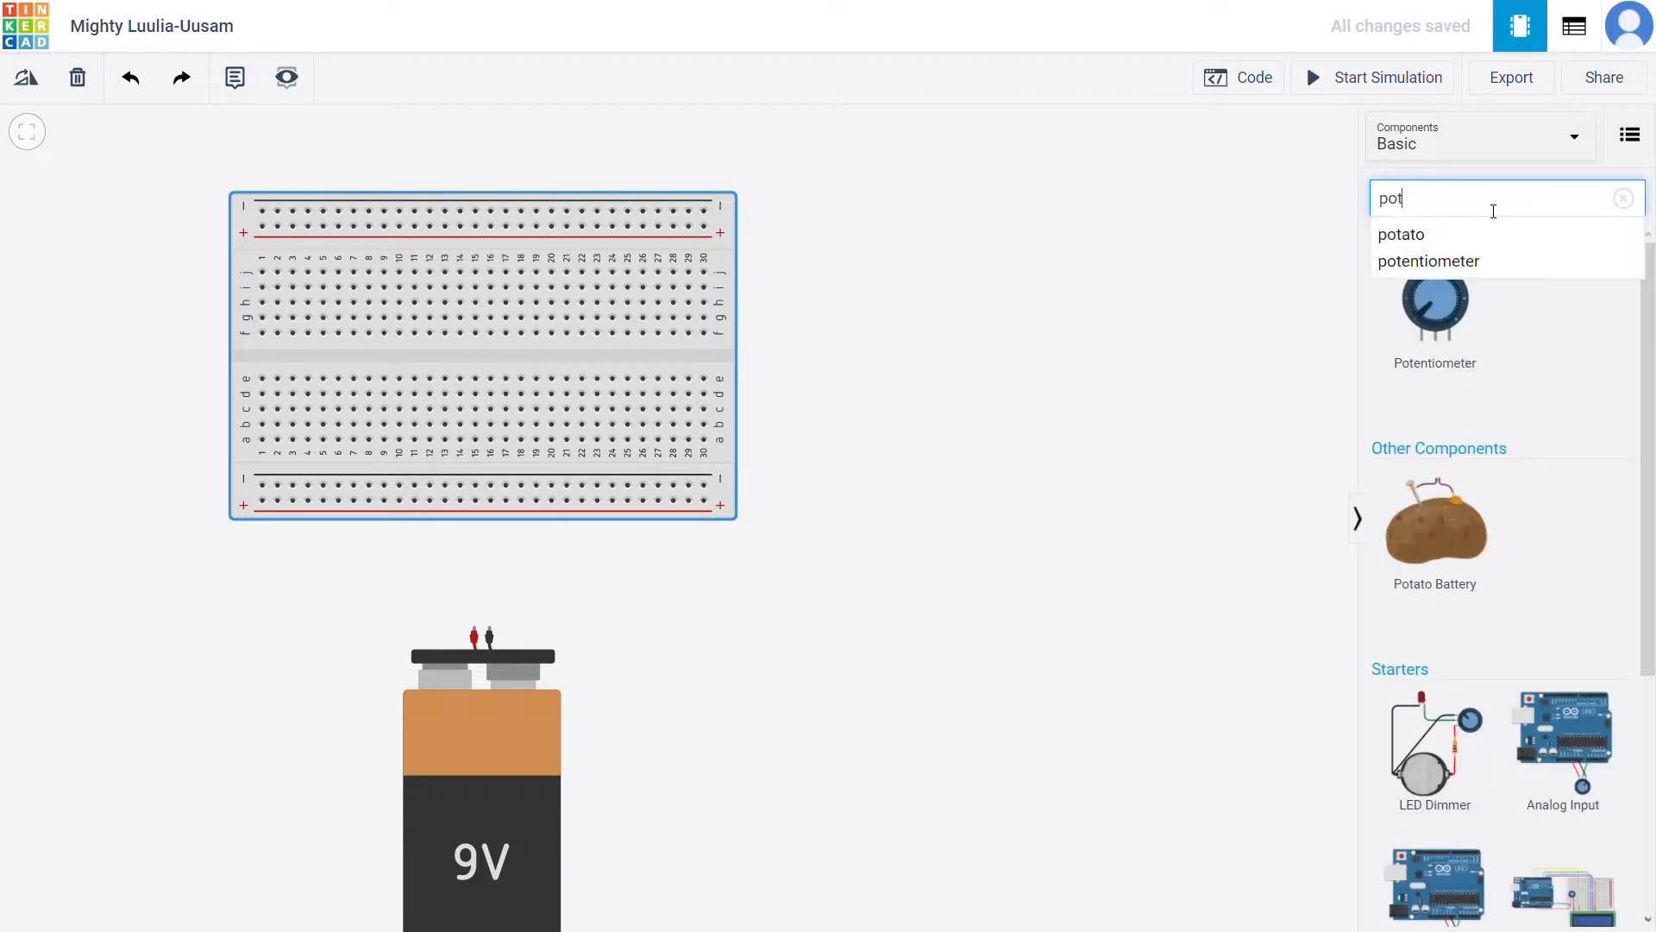
pyautogui.click(1456, 332)
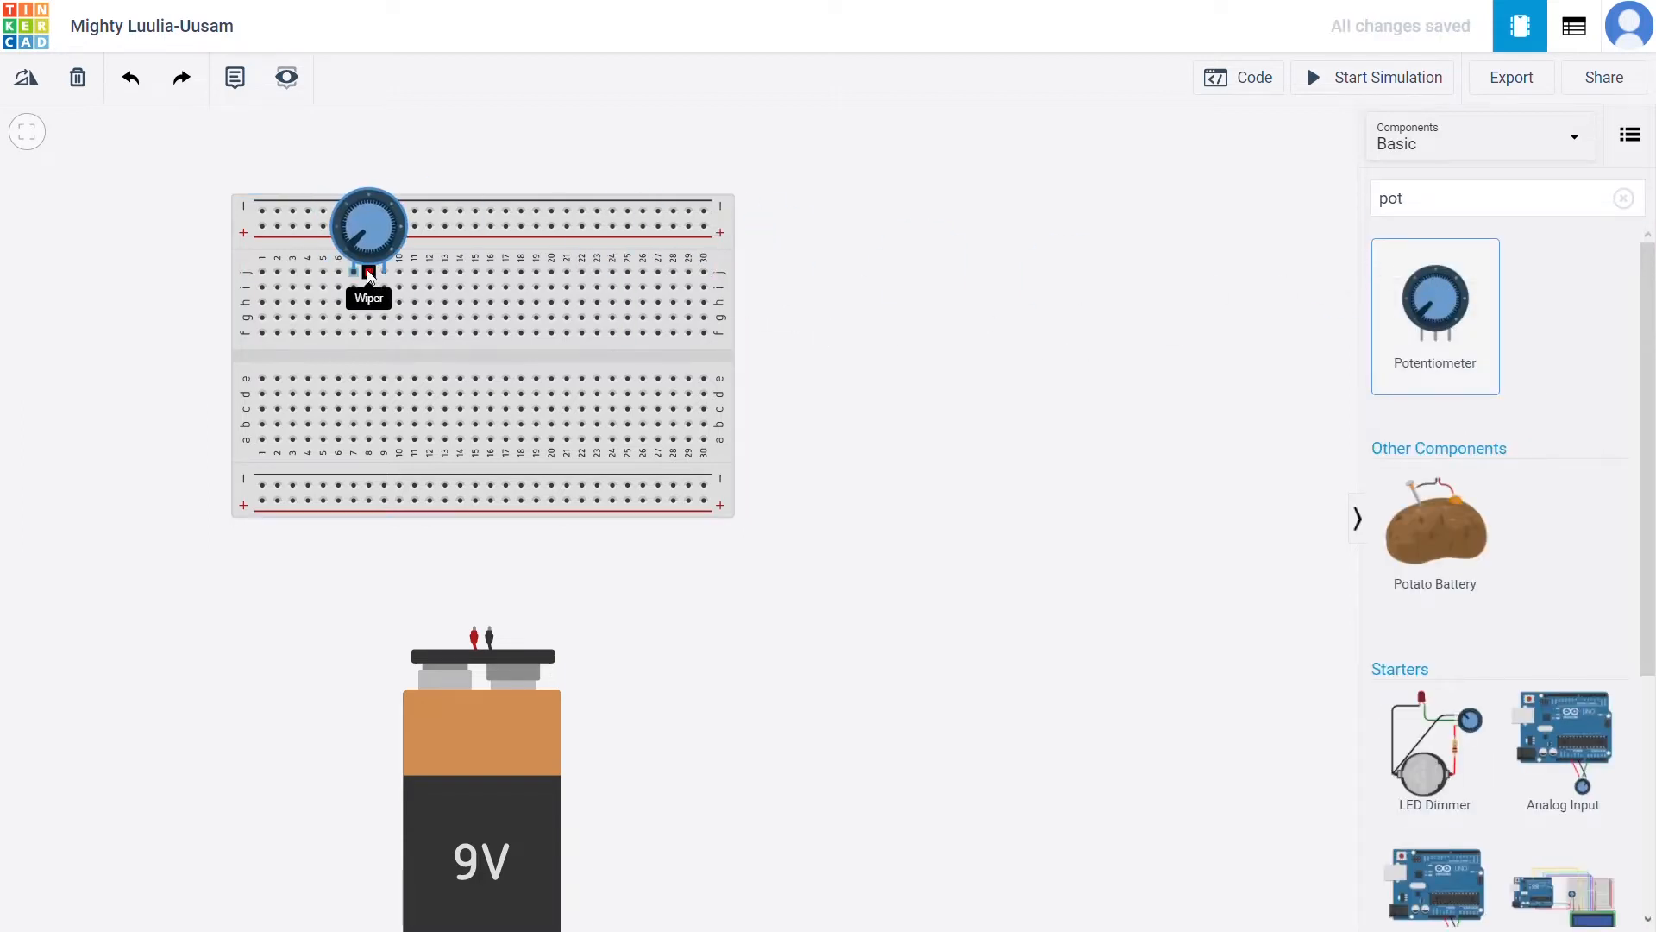
pyautogui.click(371, 273)
# - Search the components for "resistor" and place a Resistor in the free space beside the breadboard
pyautogui.click(1483, 198)
pyautogui.press('BackSpace')
pyautogui.press('BackSpace')
pyautogui.press('BackSpace')
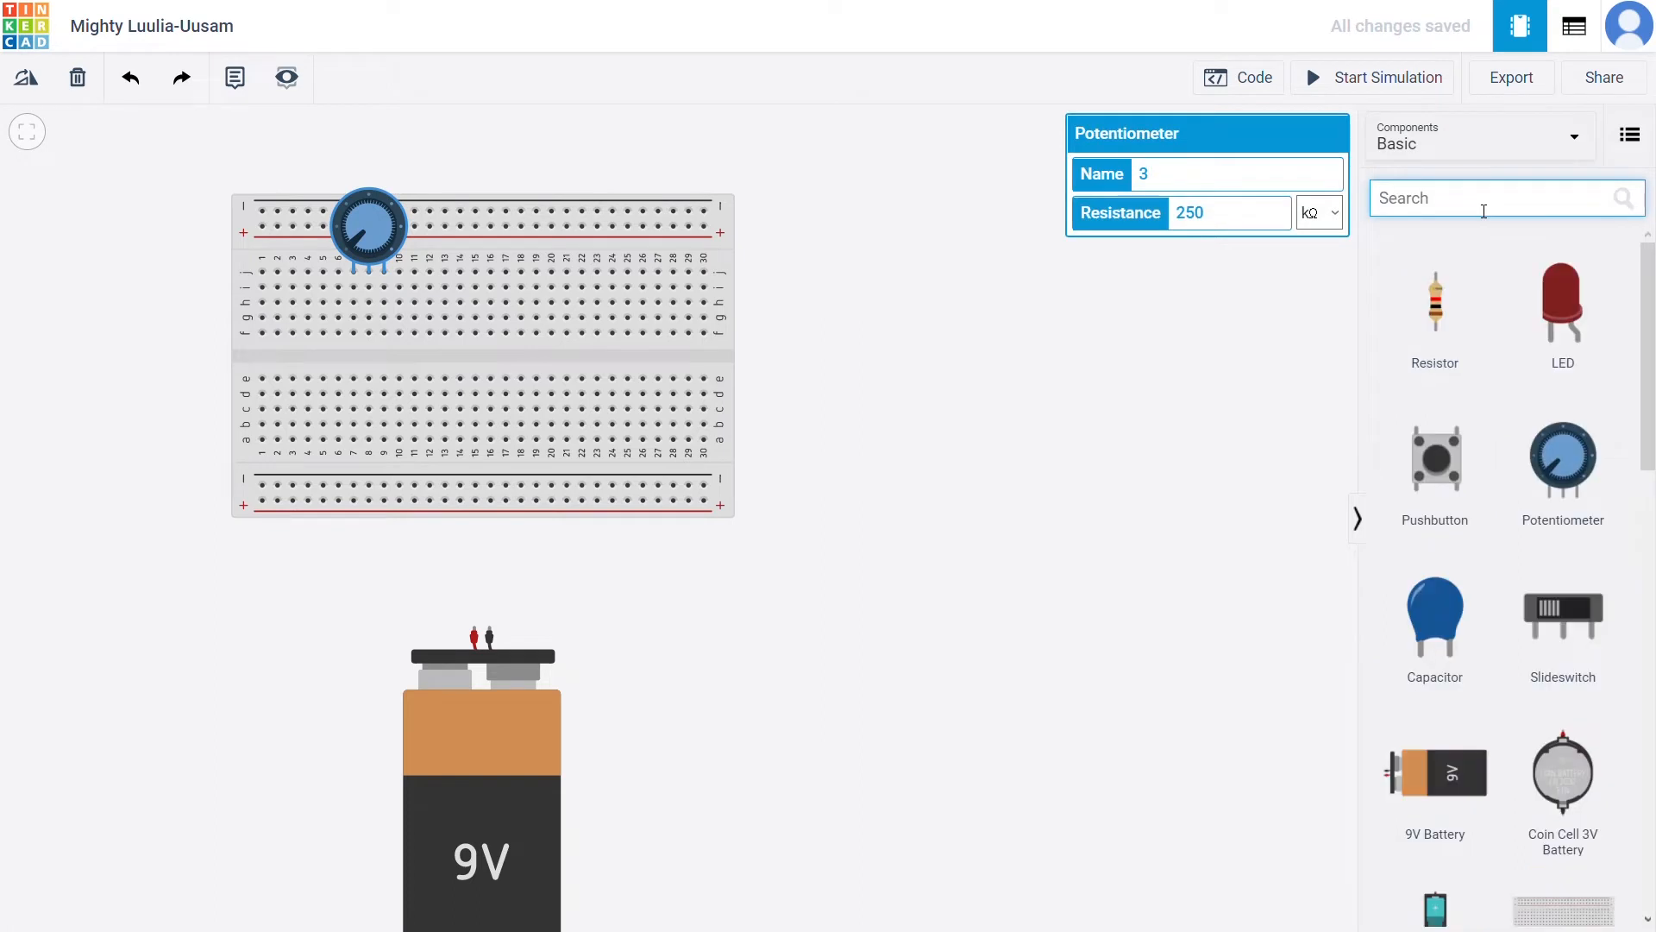
pyautogui.write('resis')
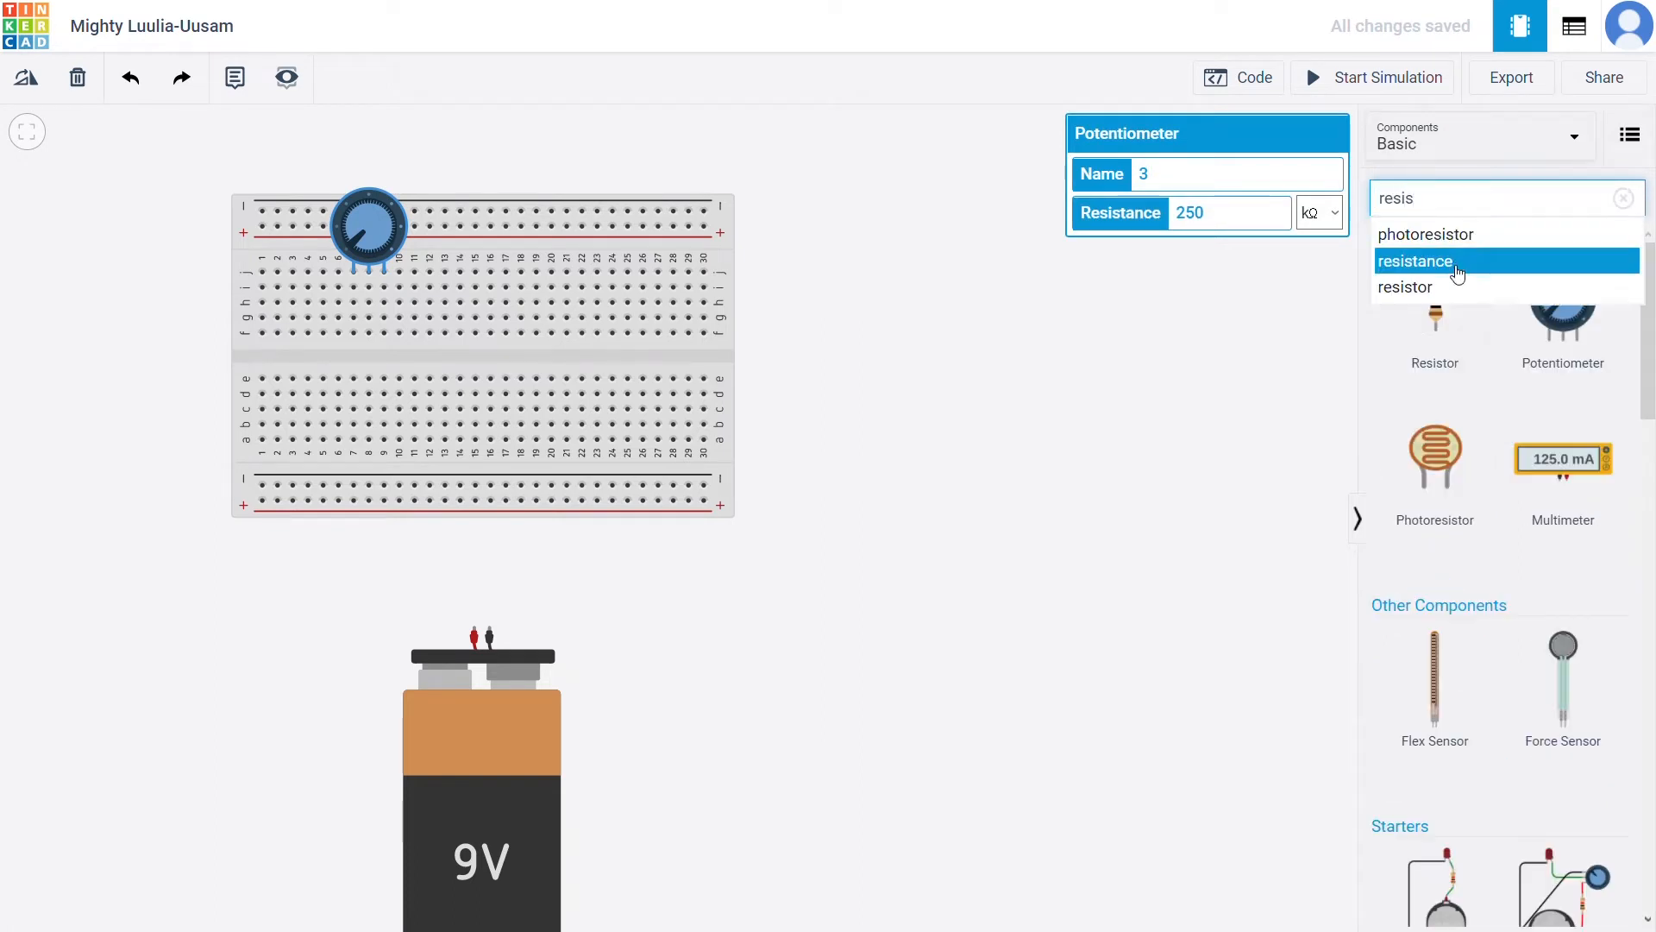
pyautogui.click(1456, 290)
pyautogui.moveTo(1435, 302); pyautogui.dragTo(944, 341)
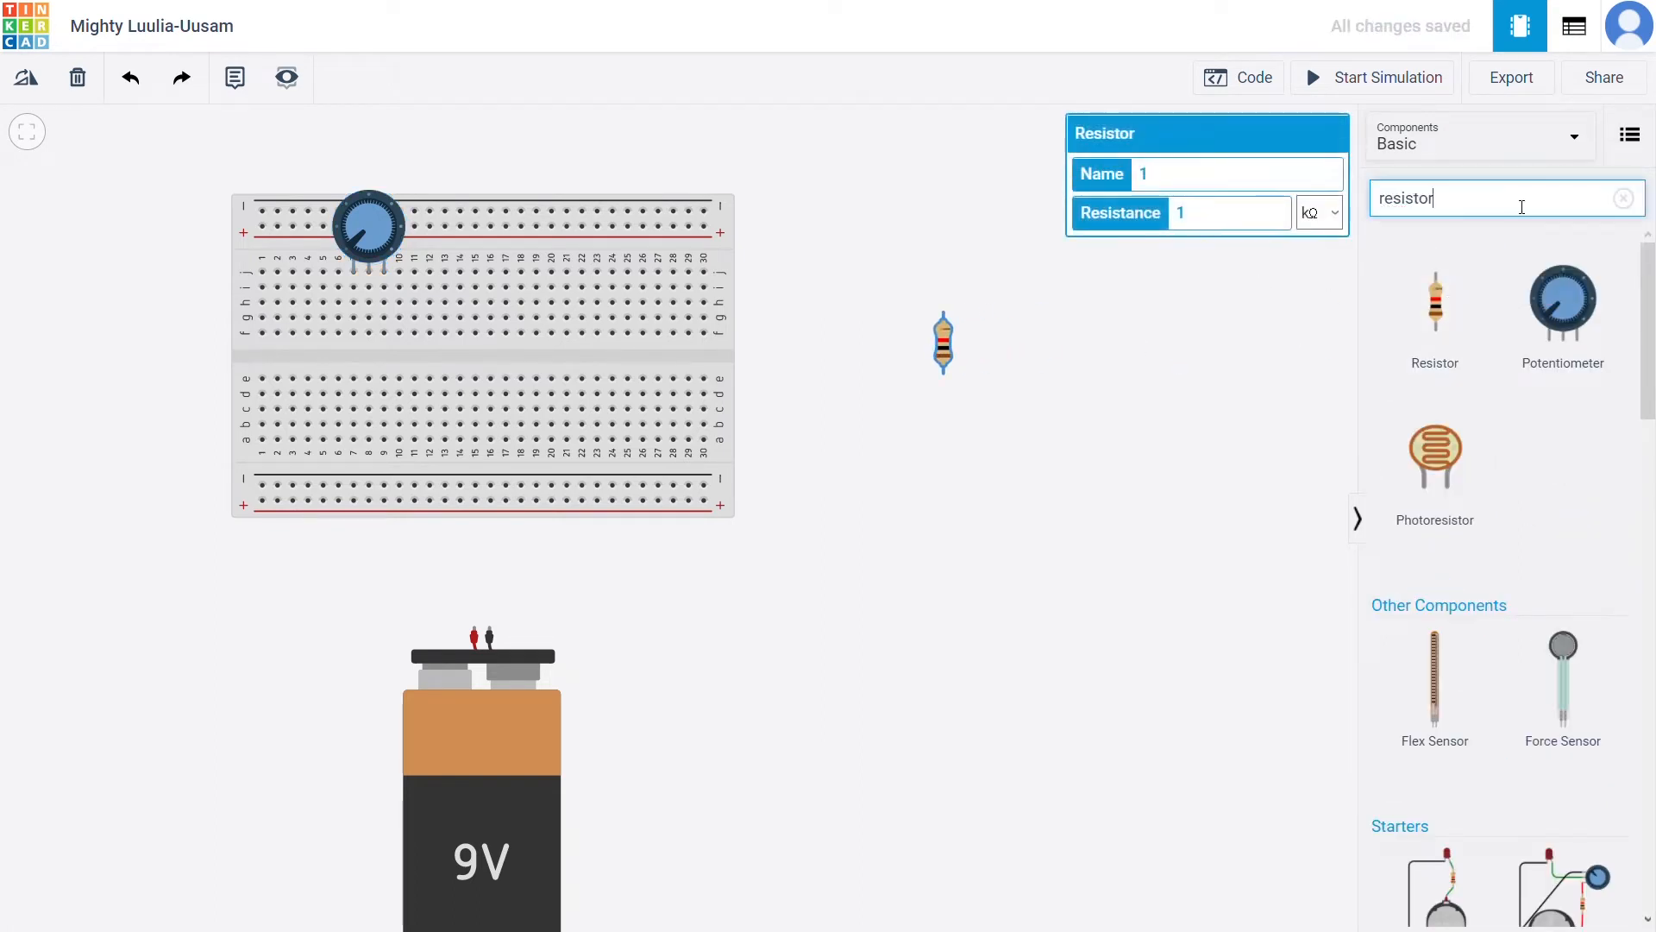
# - Search the components for "diode" and place a standard Diode below the resistor
pyautogui.press('BackSpace')
pyautogui.press('BackSpace')
pyautogui.press('BackSpace')
pyautogui.press('BackSpace')
pyautogui.press('BackSpace')
pyautogui.press('BackSpace')
pyautogui.press('BackSpace')
pyautogui.write('dio')
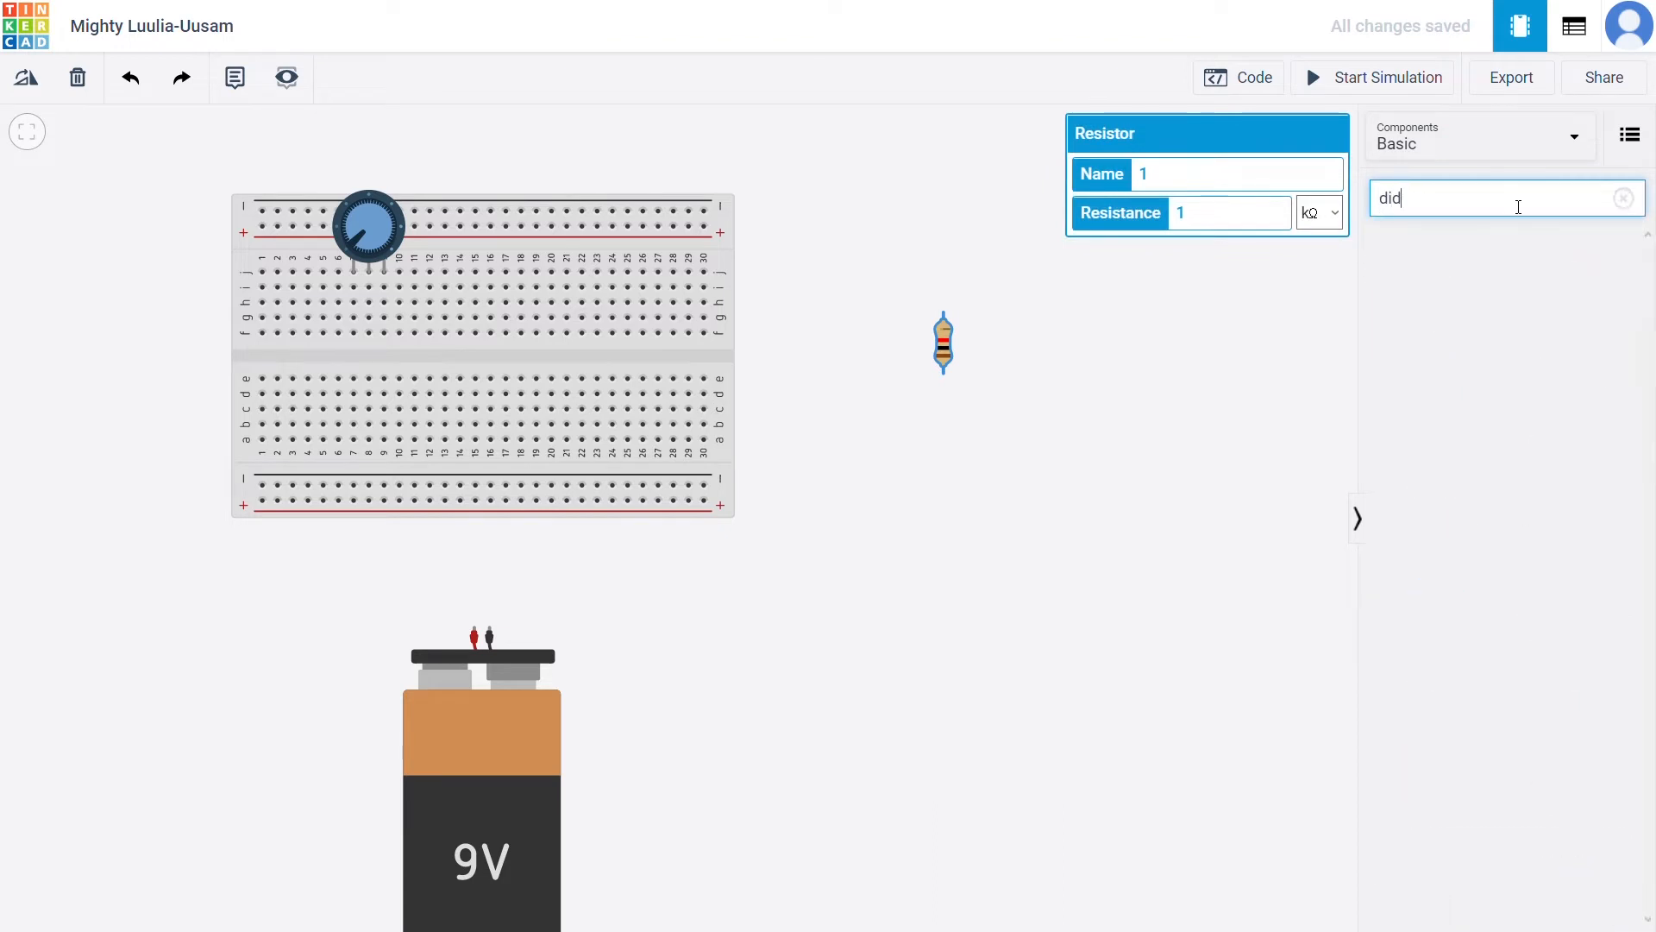
pyautogui.write('de')
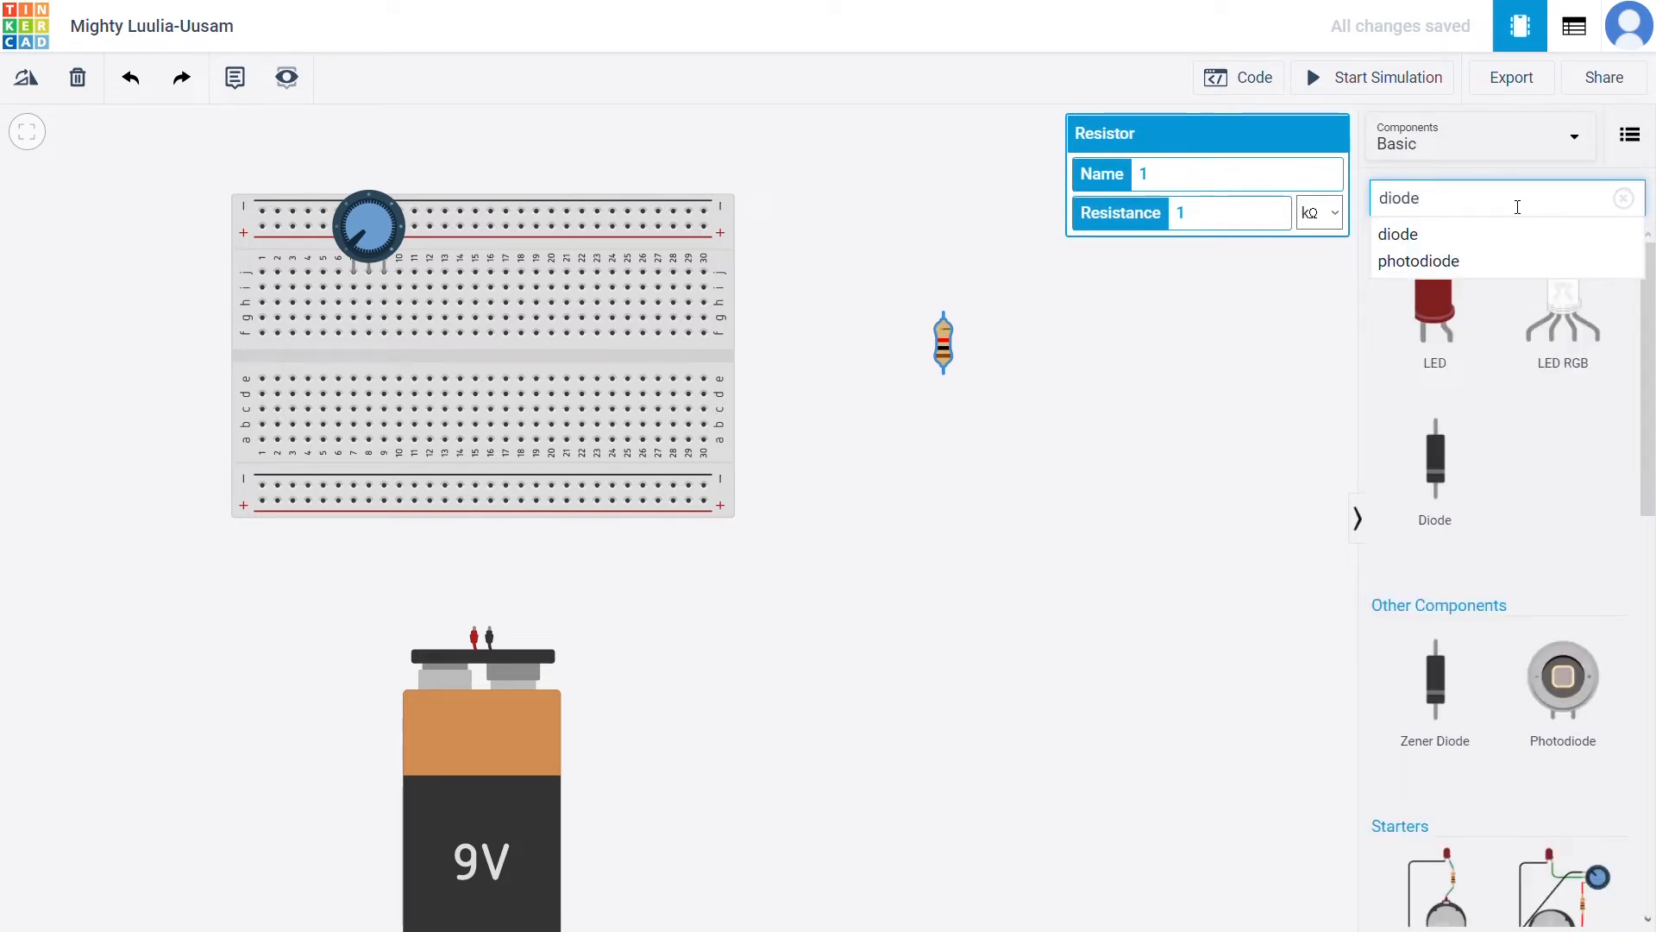
pyautogui.click(1526, 235)
pyautogui.moveTo(1436, 458); pyautogui.dragTo(941, 509)
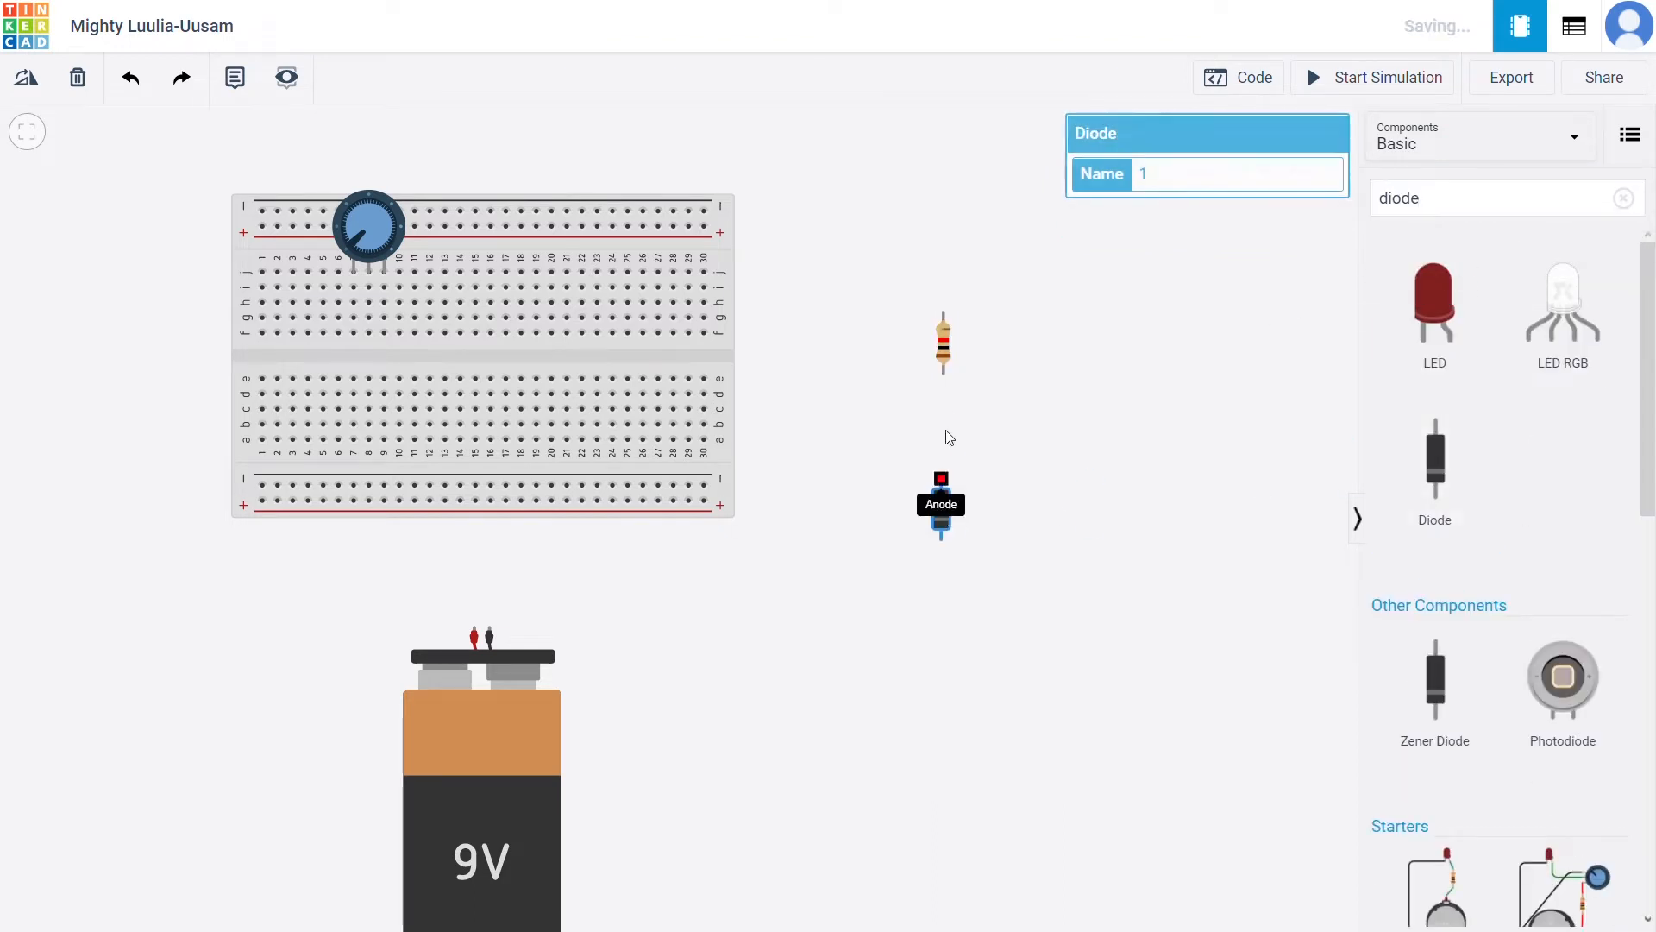
# - Rotate the resistor to horizontal and set its resistance to 270 kΩ
pyautogui.click(943, 342)
pyautogui.press('r')
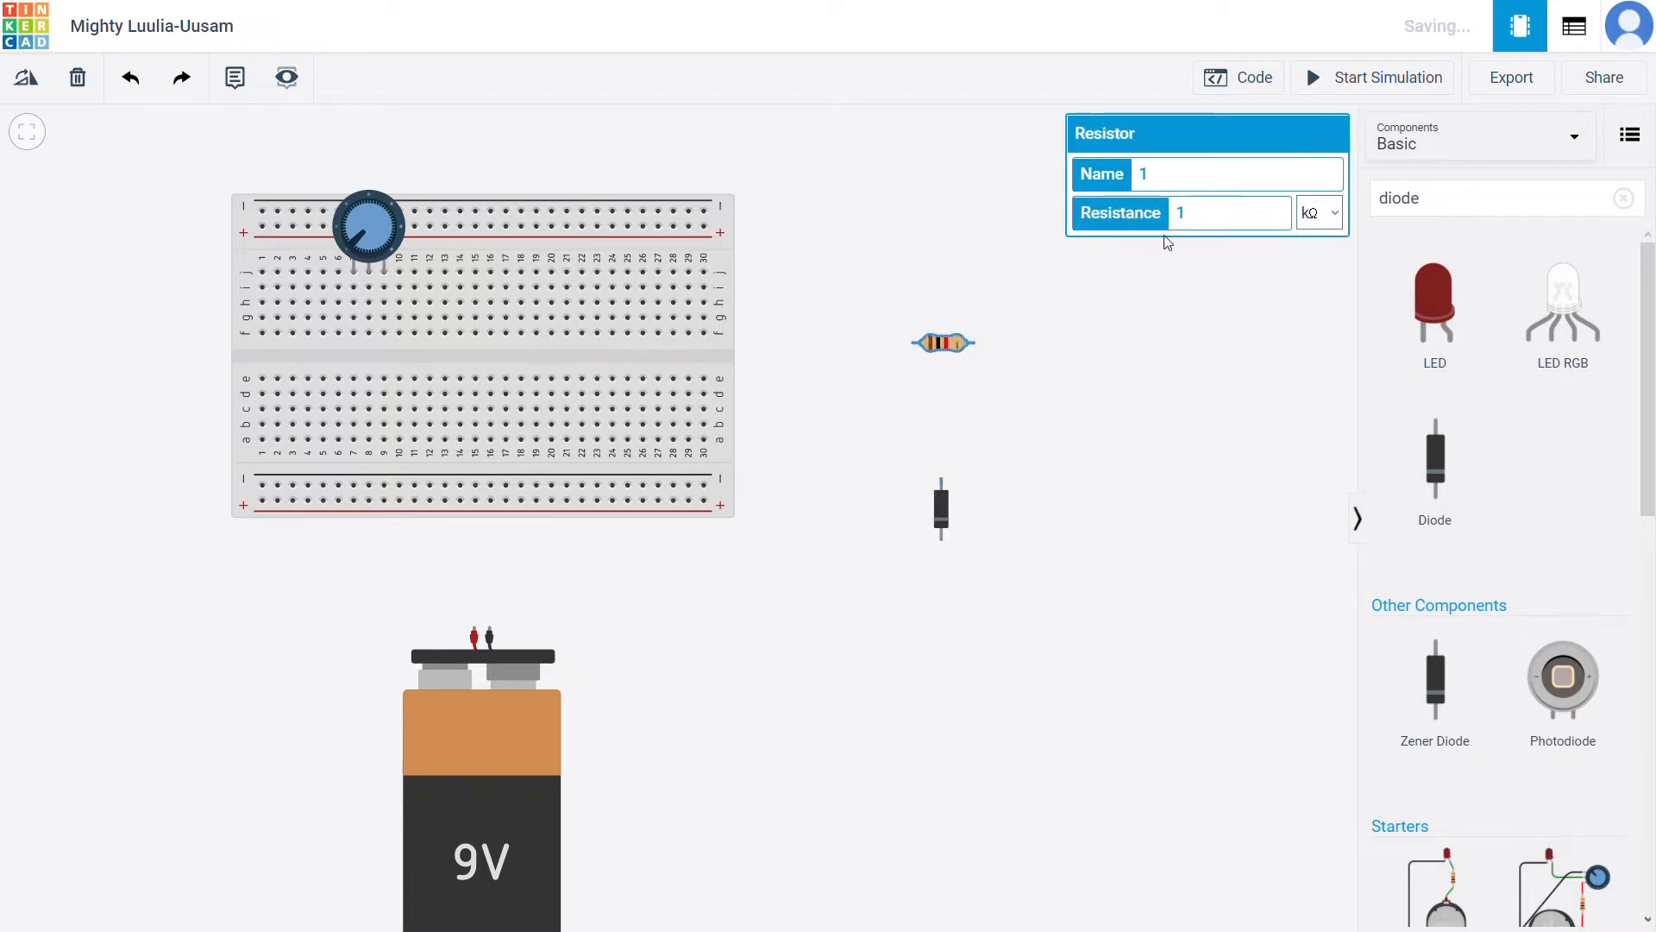
pyautogui.click(1231, 216)
pyautogui.write('470')
pyautogui.click(1102, 345)
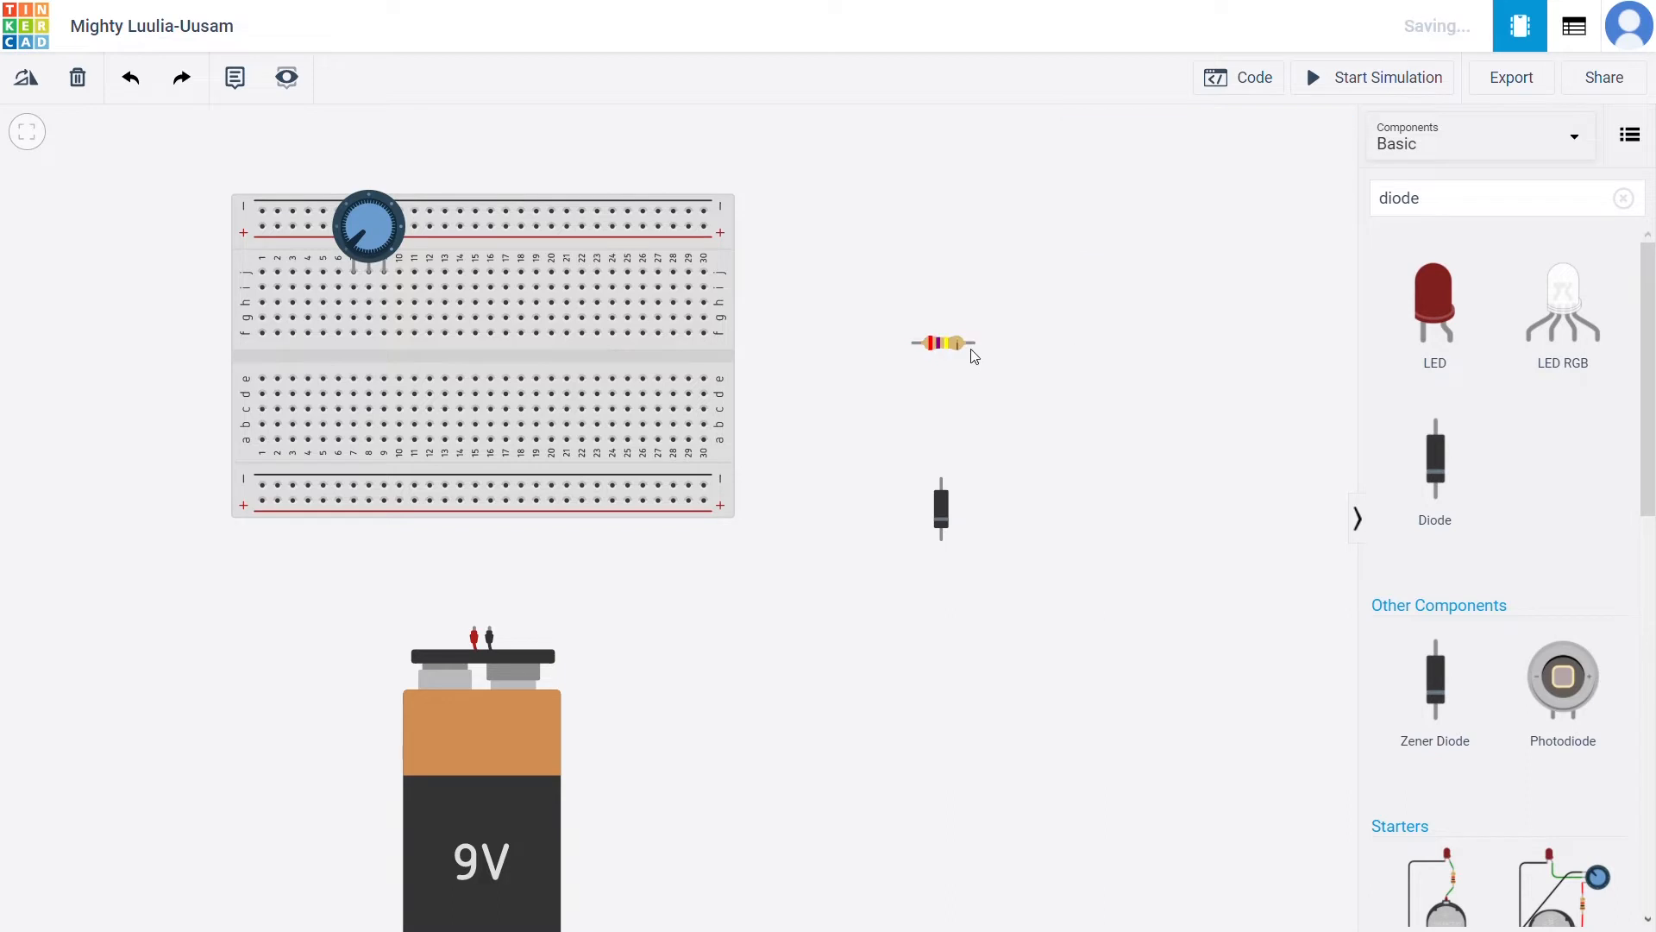
# - Mount the resistor in row i between columns 11 and 15, and the diode across the breadboard's centre gap in column 18
pyautogui.moveTo(953, 348); pyautogui.dragTo(425, 307)
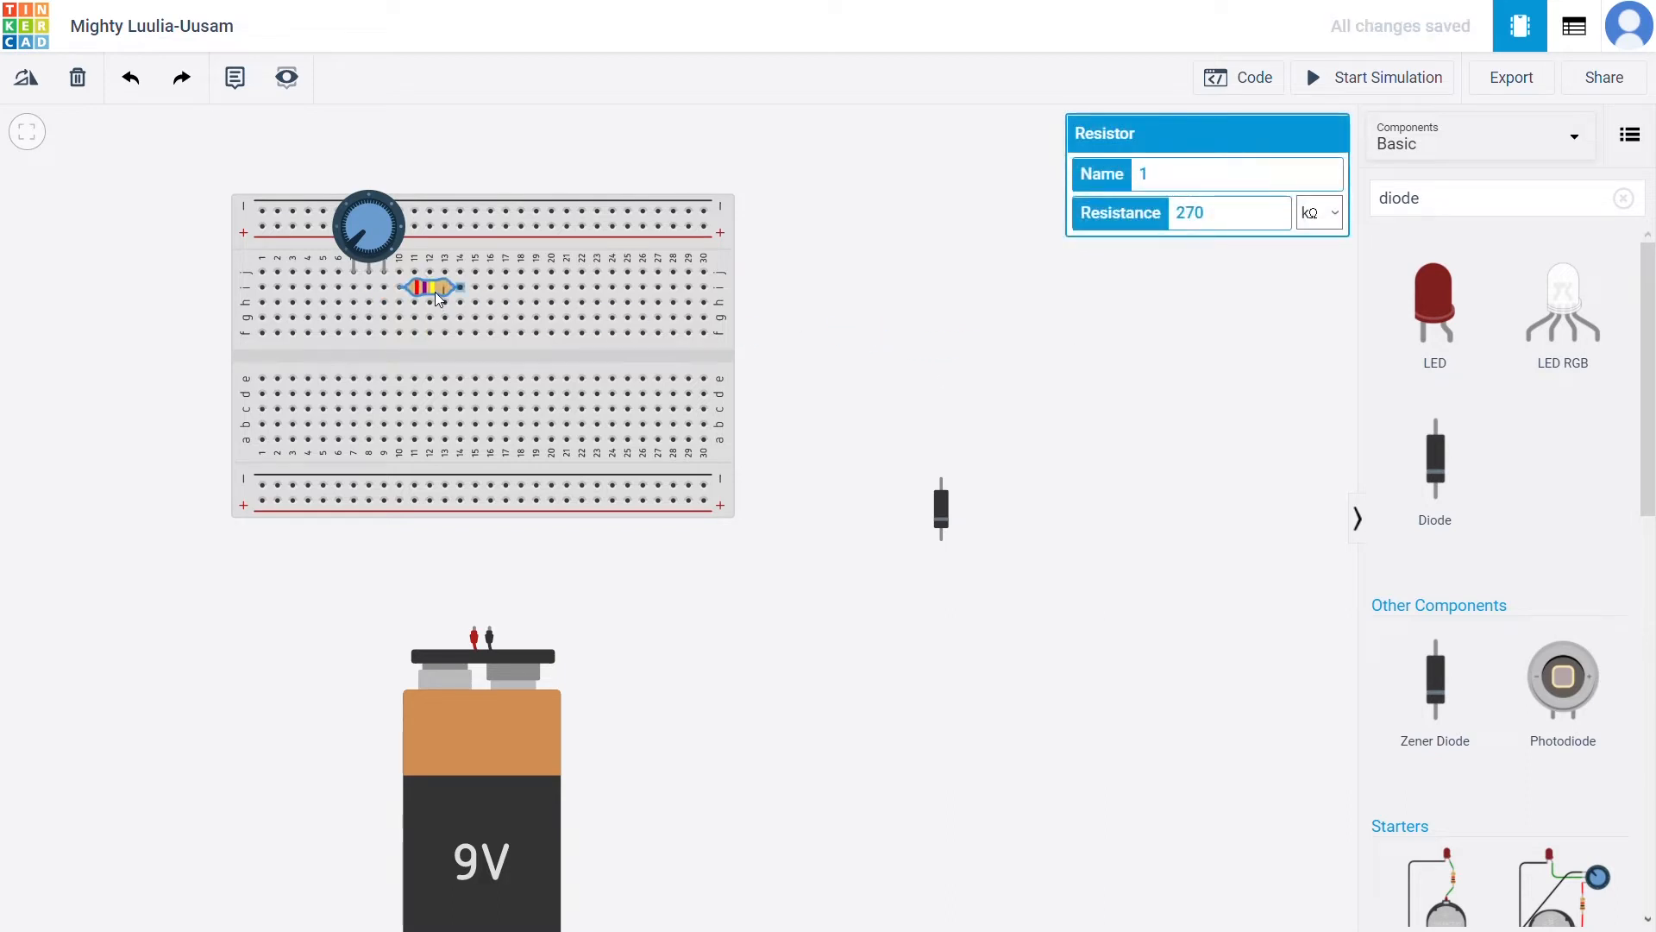
pyautogui.click(945, 524)
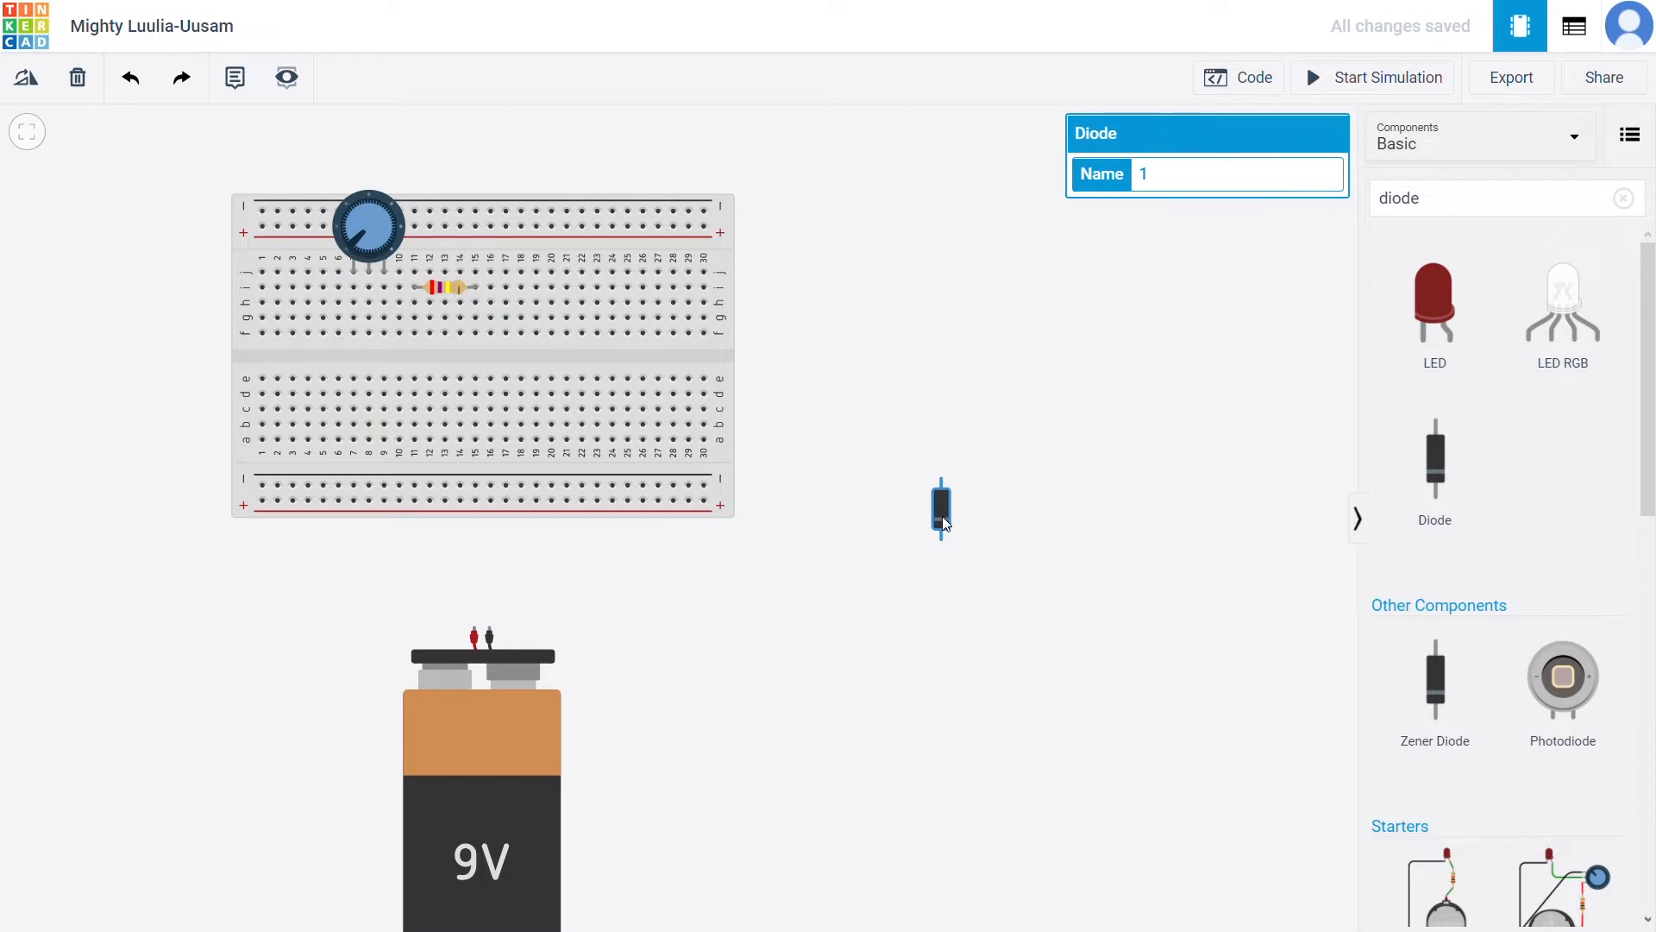
pyautogui.moveTo(945, 524); pyautogui.dragTo(543, 382)
pyautogui.moveTo(517, 369); pyautogui.dragTo(525, 362)
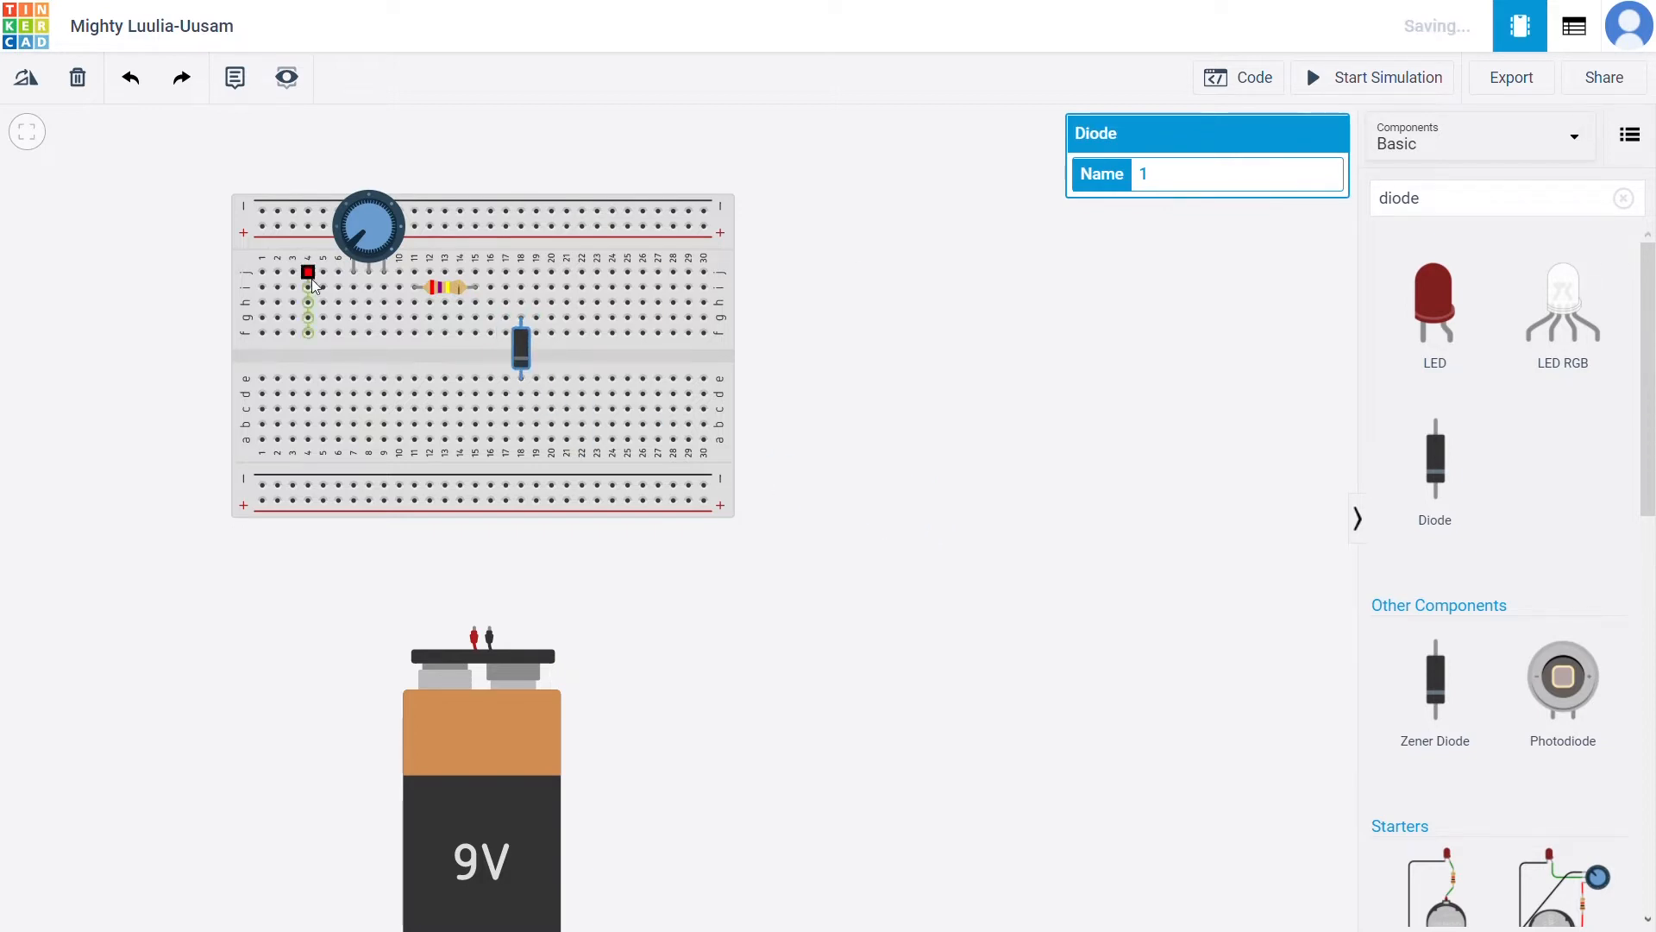
# - Move the battery beneath the potentiometer and wire its positive terminal to column 7 and its negative terminal to column 9, both in row i
pyautogui.moveTo(459, 790); pyautogui.dragTo(358, 743)
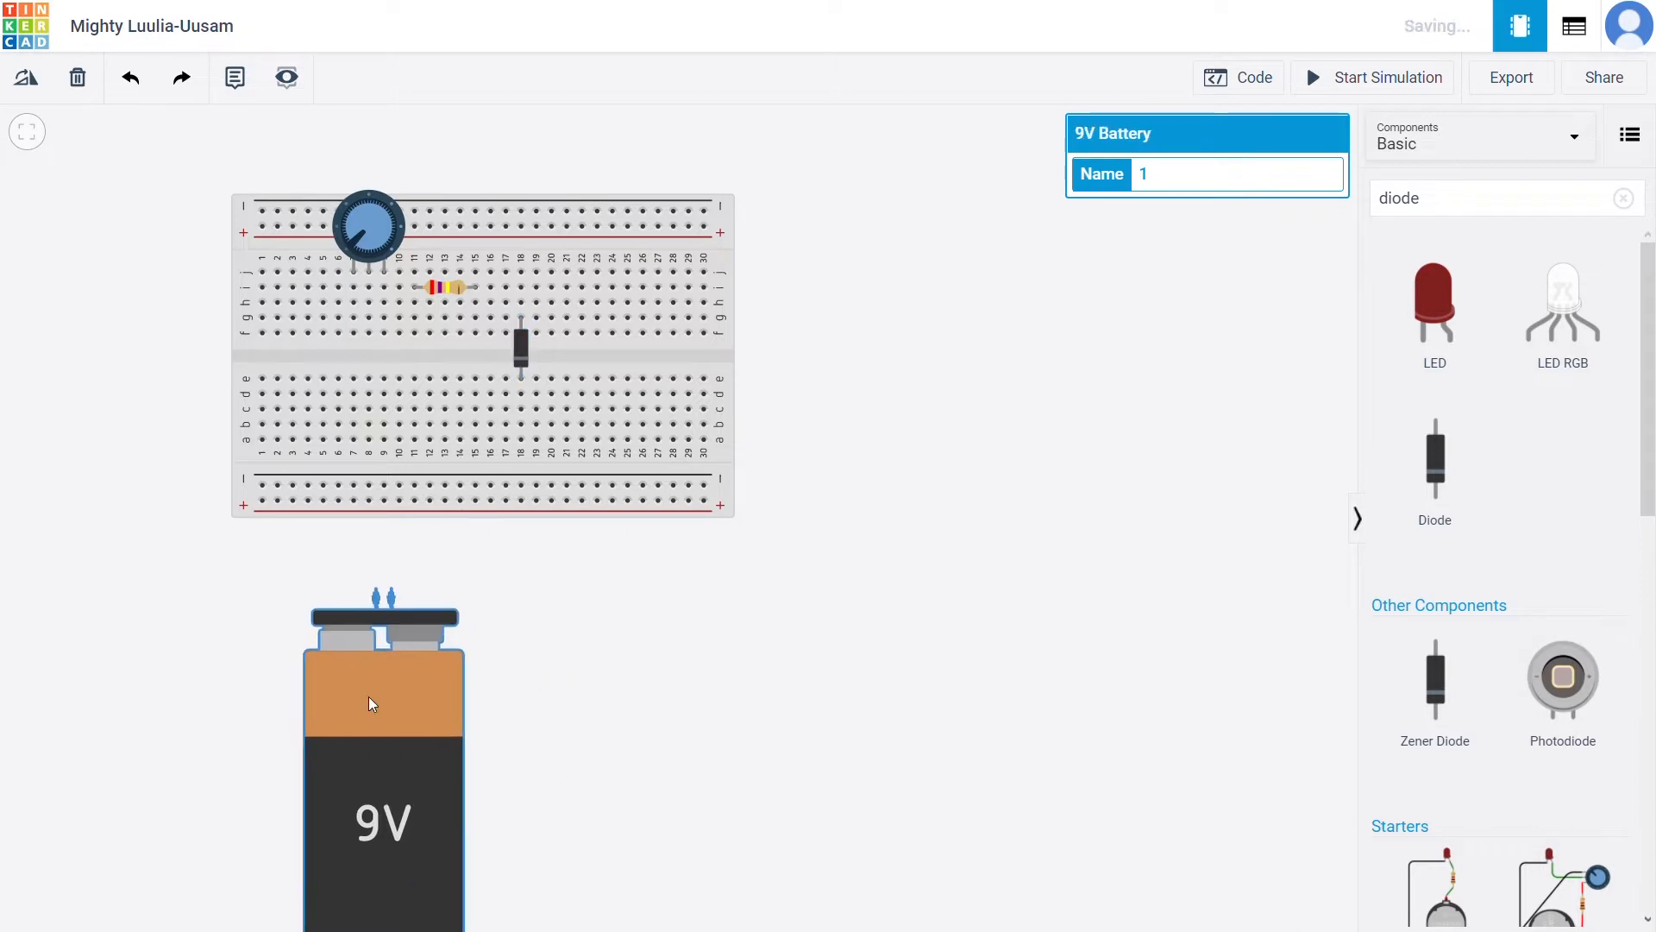
pyautogui.click(377, 589)
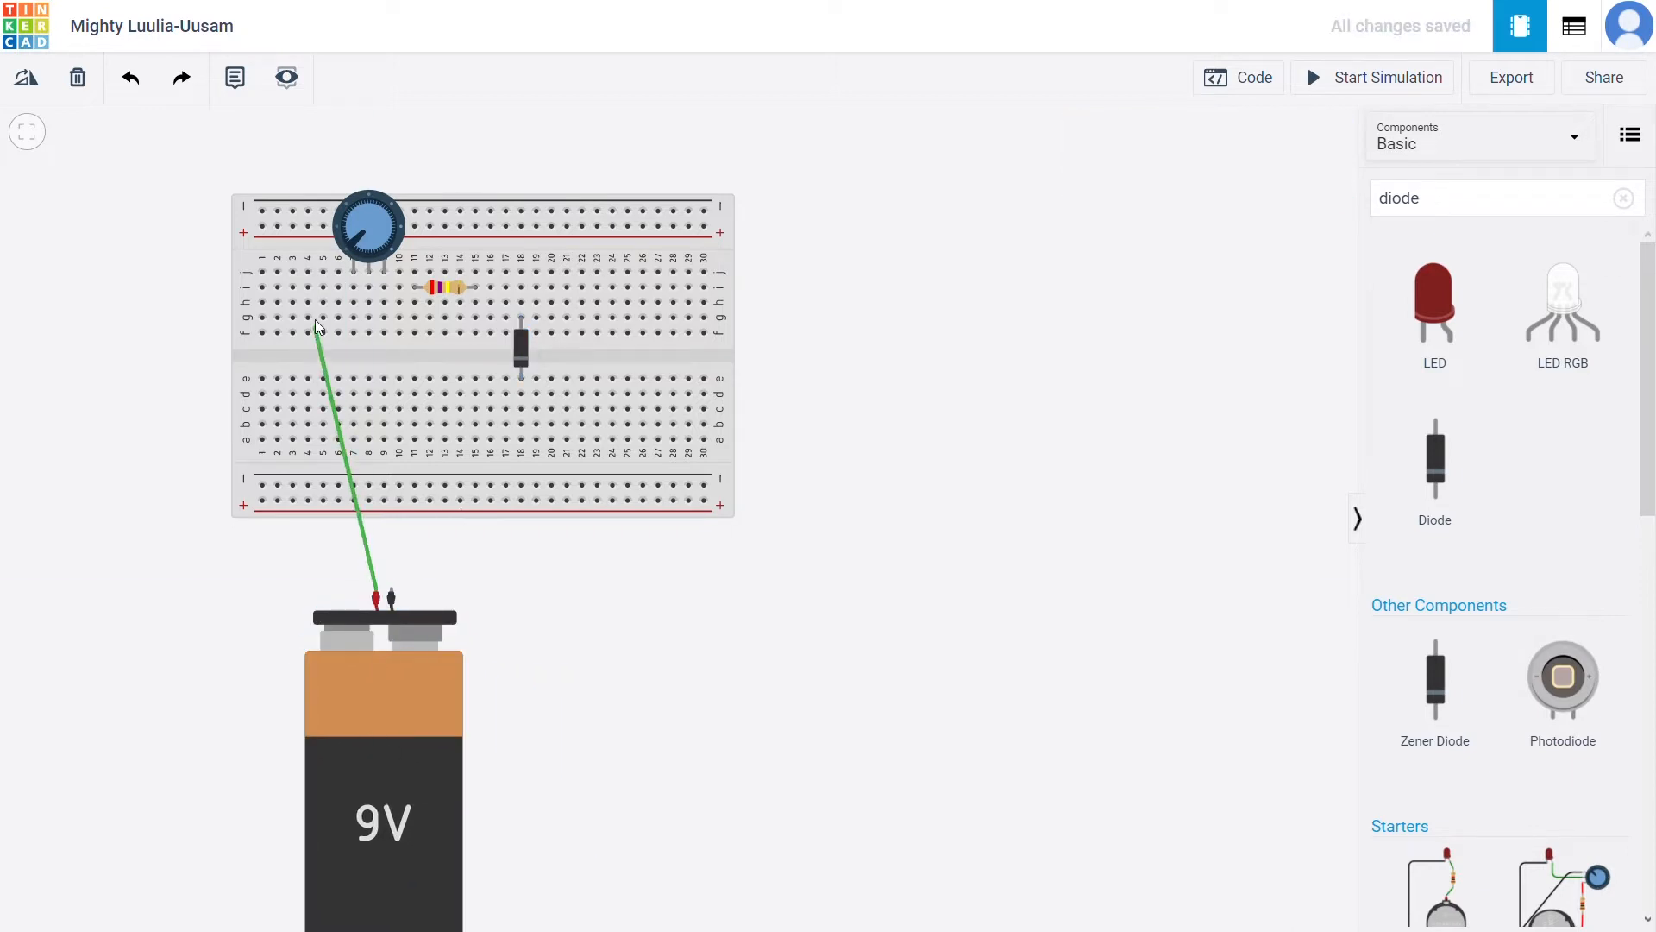
pyautogui.click(354, 289)
pyautogui.click(392, 593)
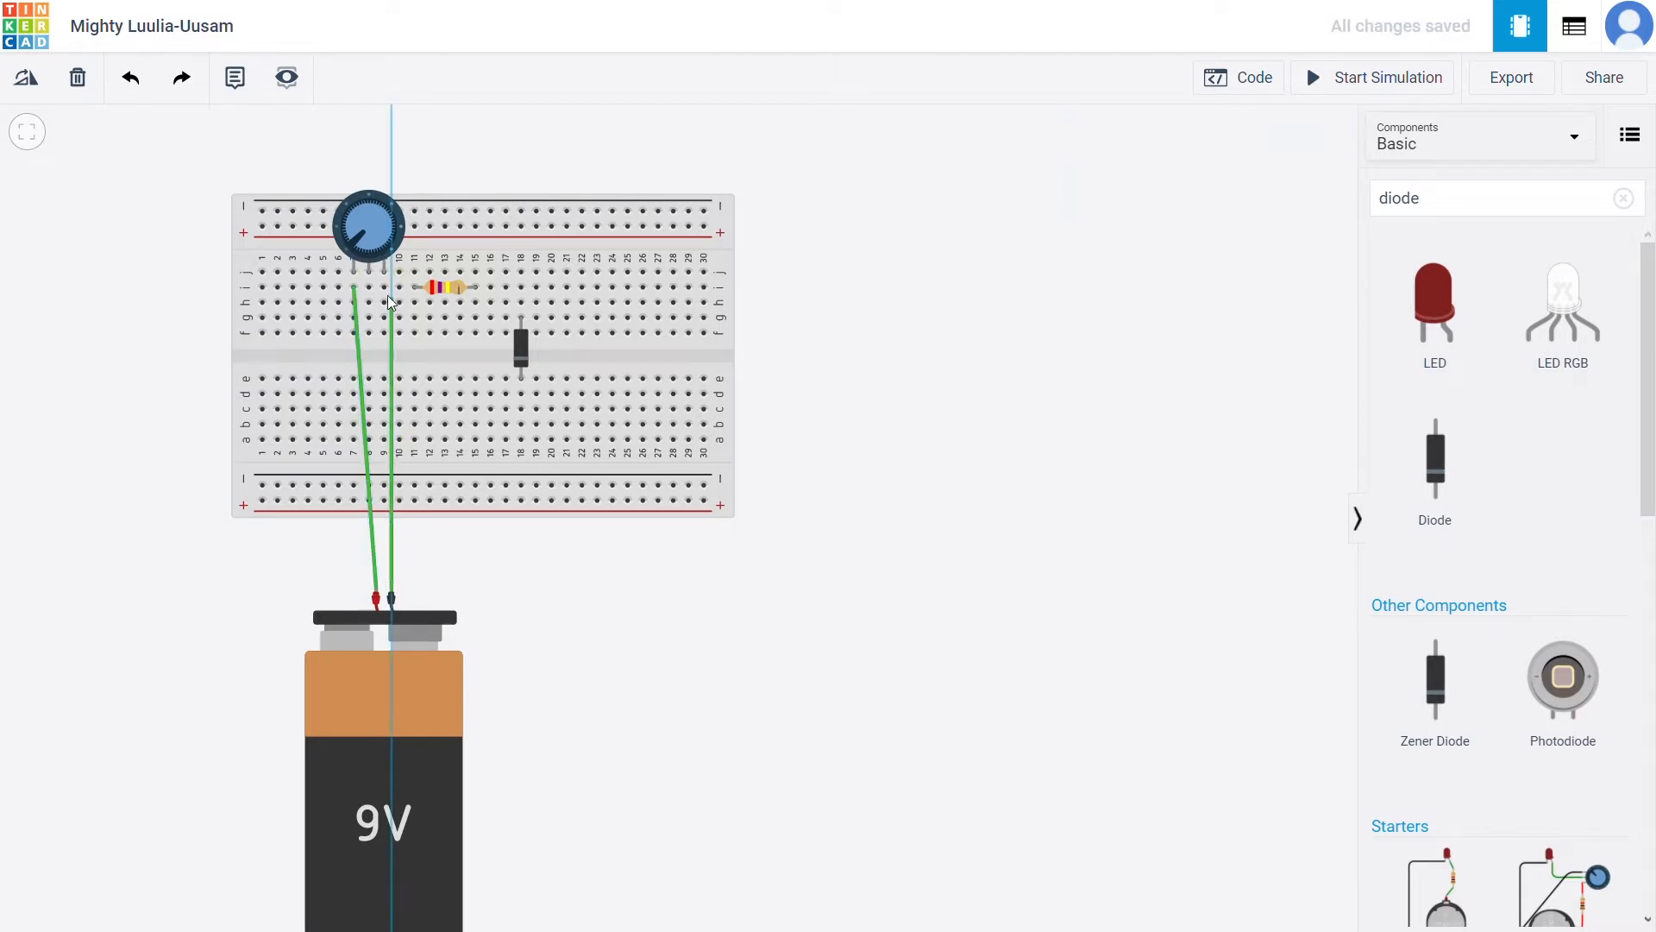
pyautogui.click(385, 287)
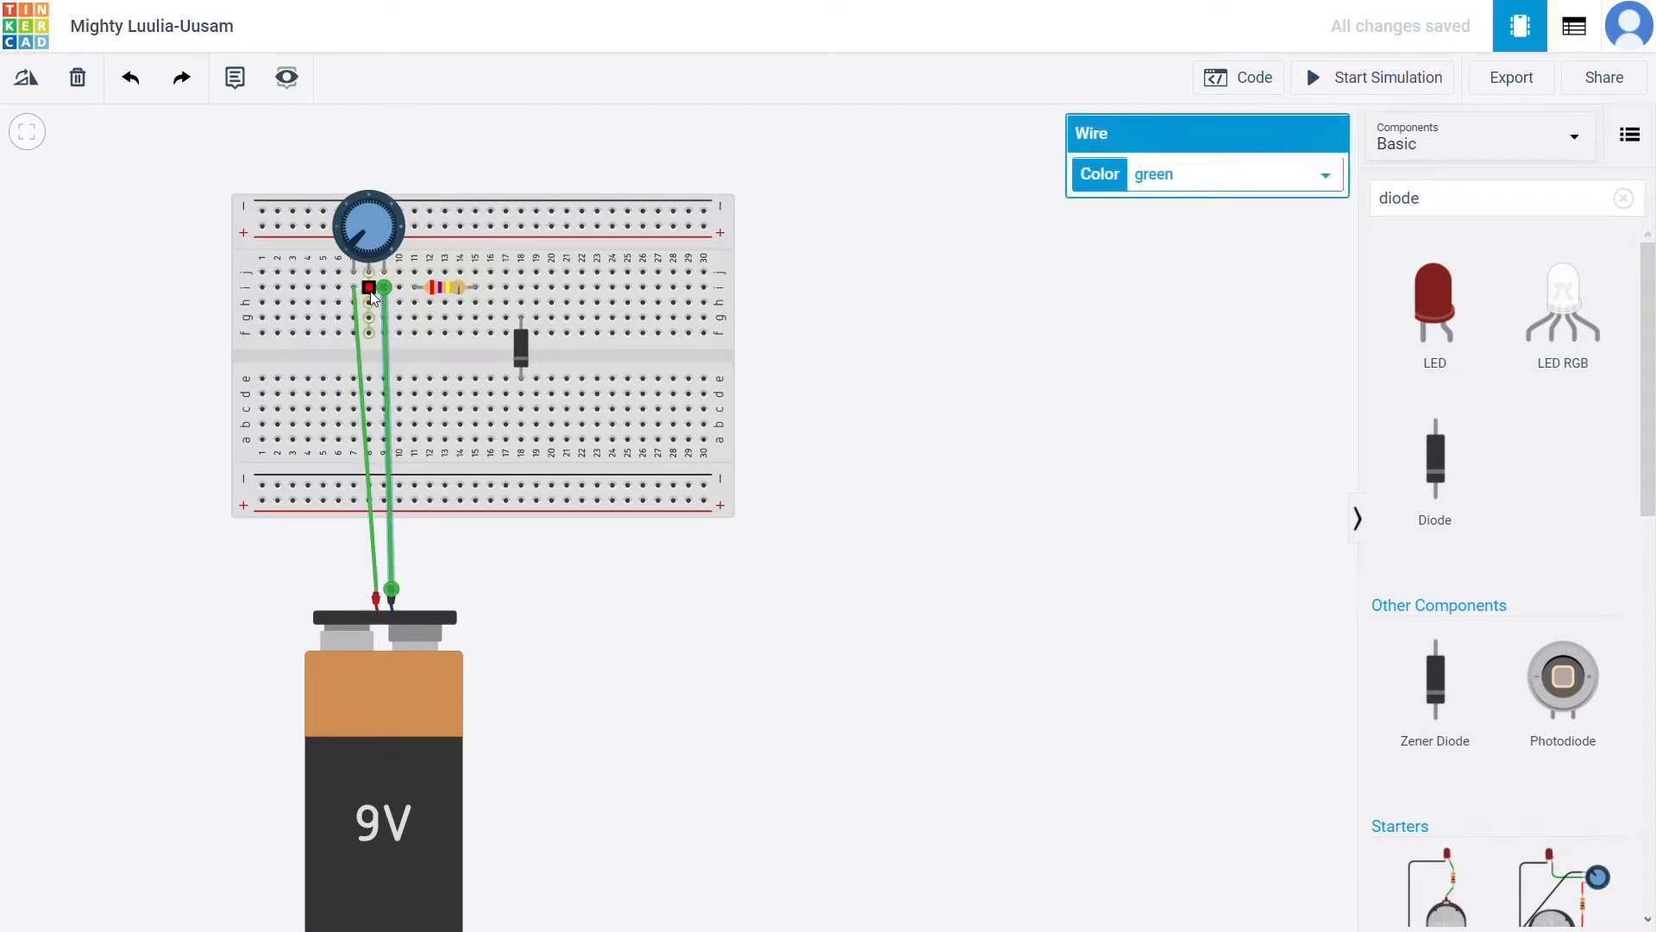
# - Wire the potentiometer's wiper column to the resistor's near end, and the diode's cathode to column 9 in row f
pyautogui.click(369, 290)
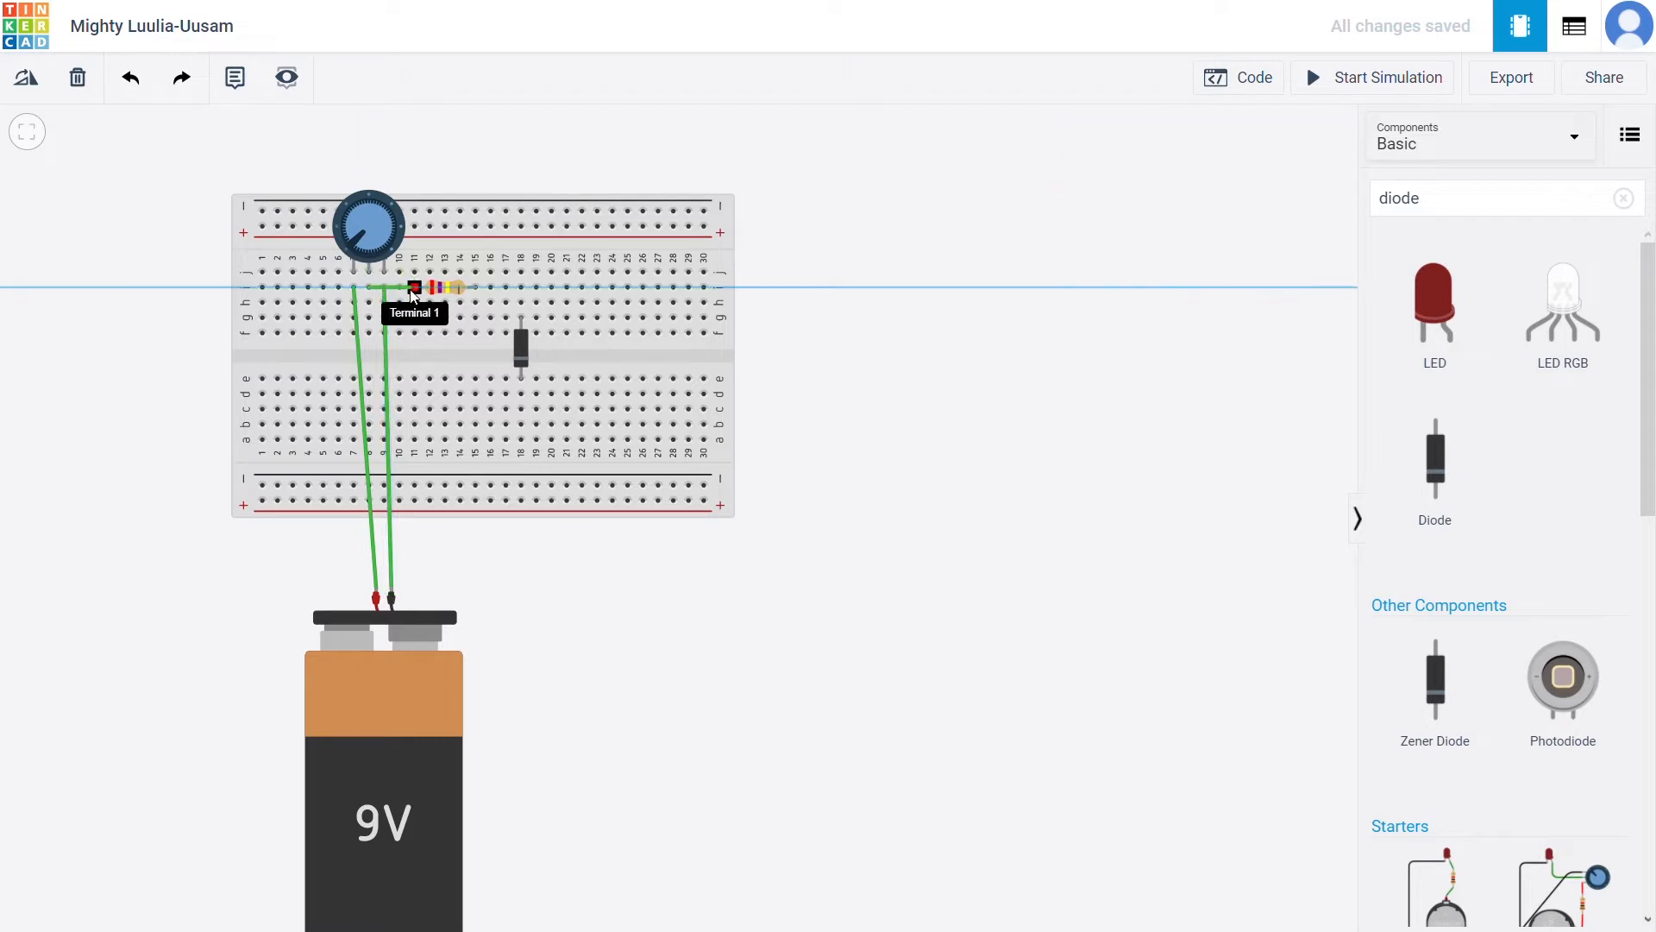
pyautogui.click(414, 290)
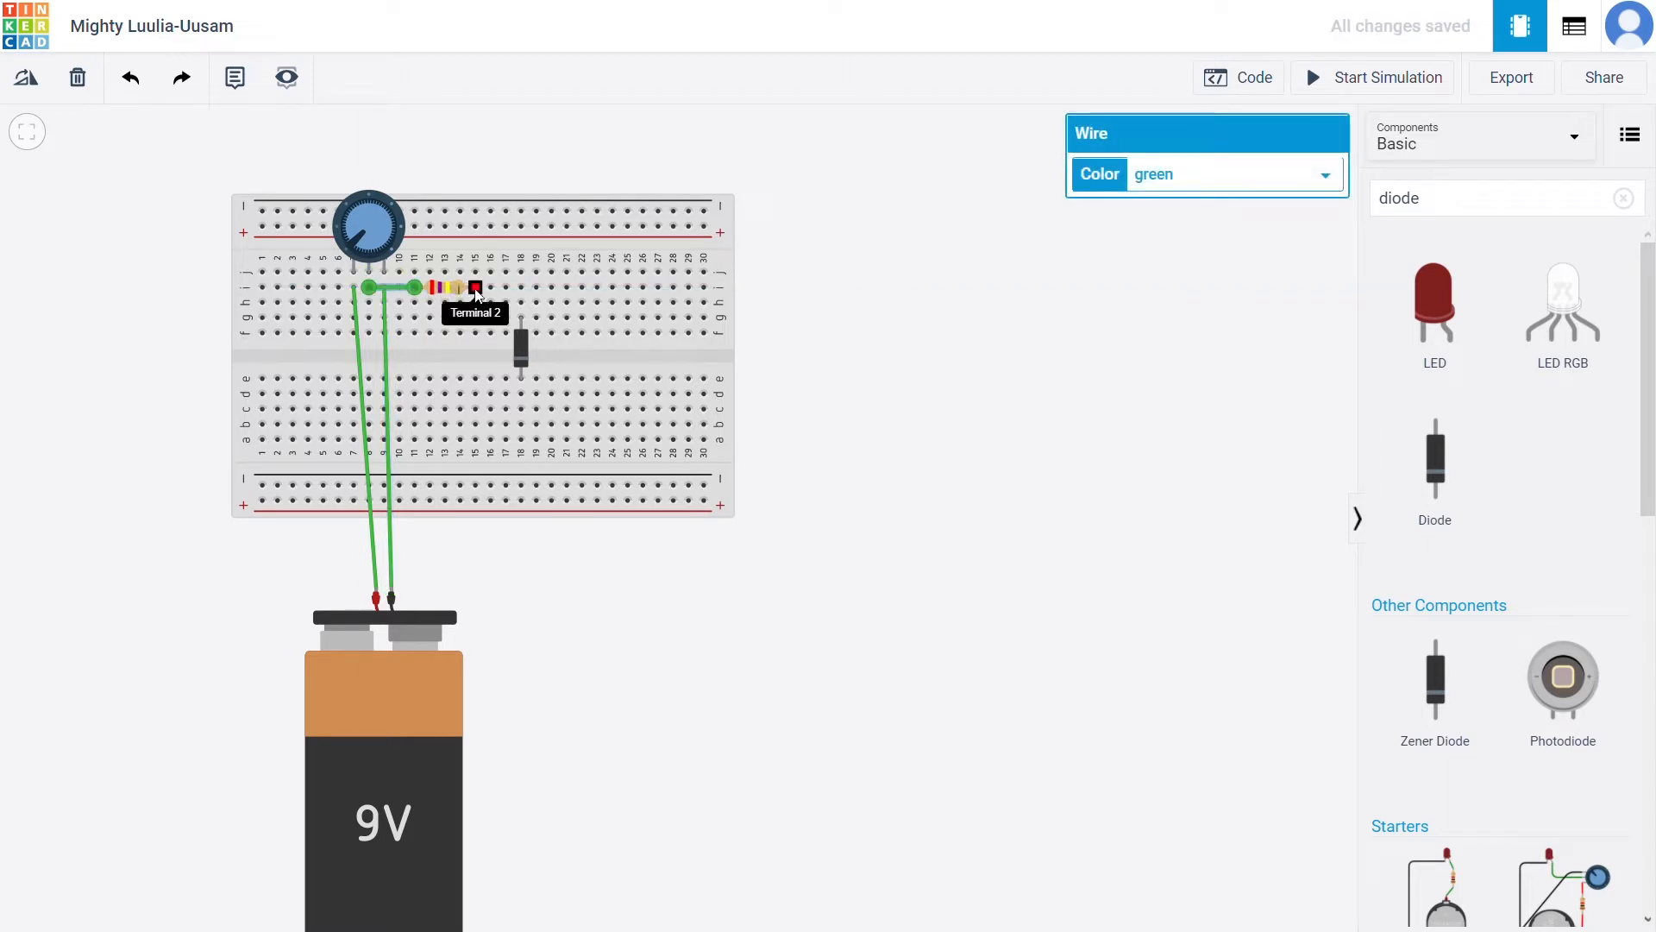
pyautogui.click(521, 377)
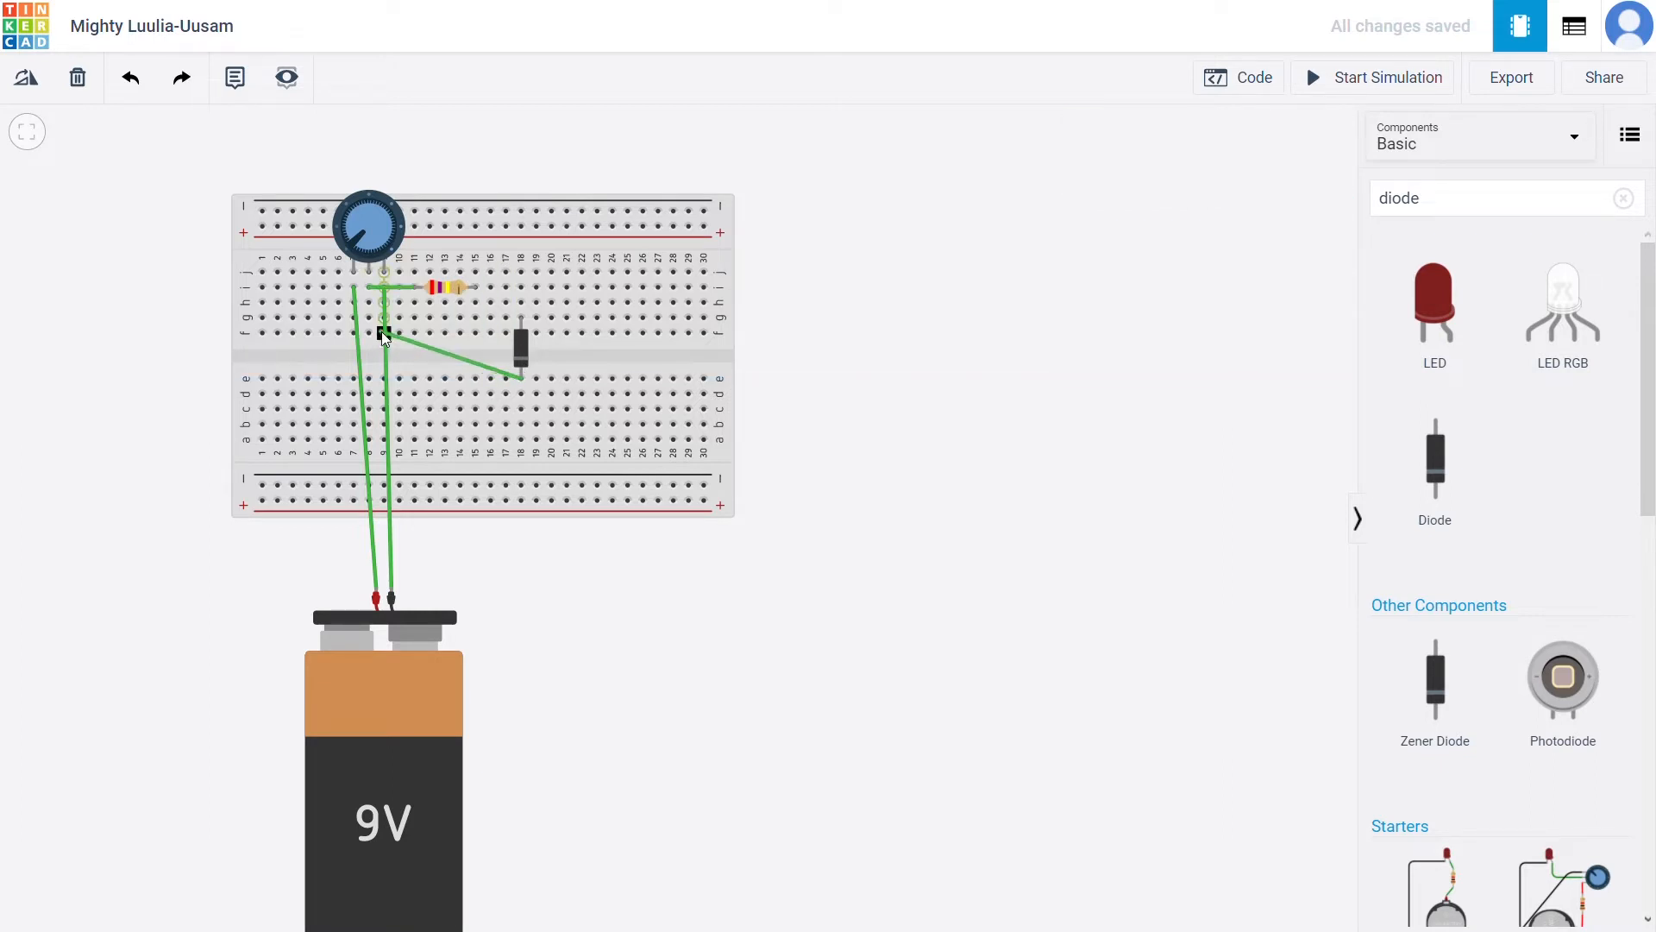
pyautogui.click(383, 333)
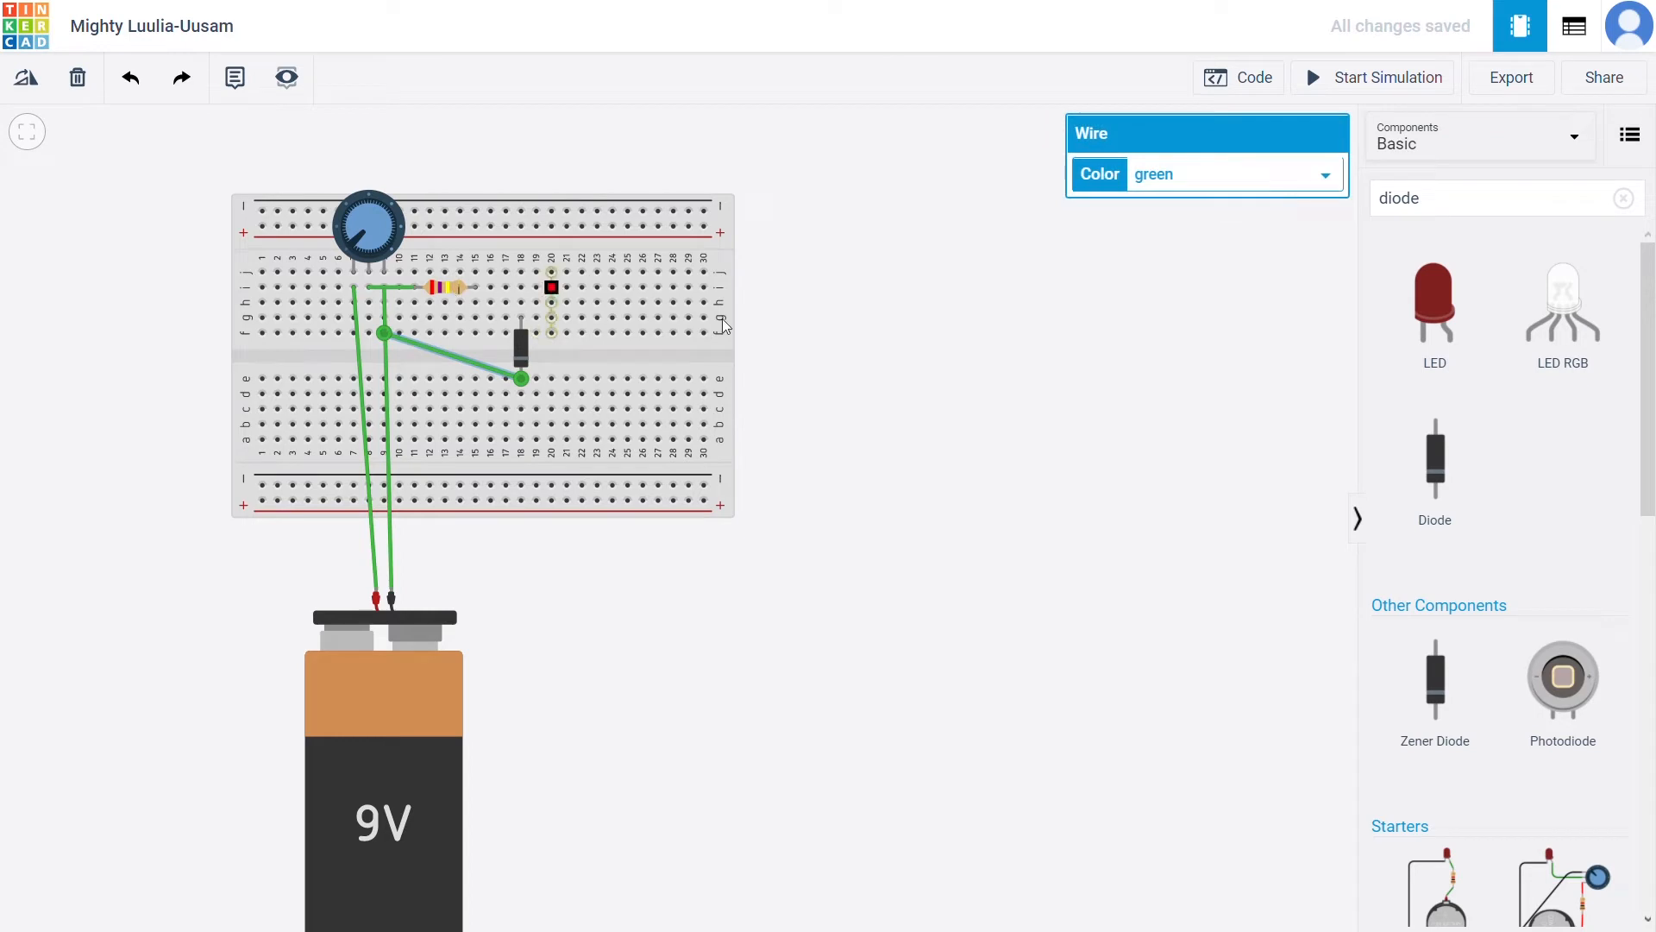
# - Search the components for "mul" and place two Multimeters beside the breadboard, one above the other
pyautogui.click(1488, 210)
pyautogui.press('BackSpace')
pyautogui.press('BackSpace')
pyautogui.press('BackSpace')
pyautogui.press('BackSpace')
pyautogui.press('BackSpace')
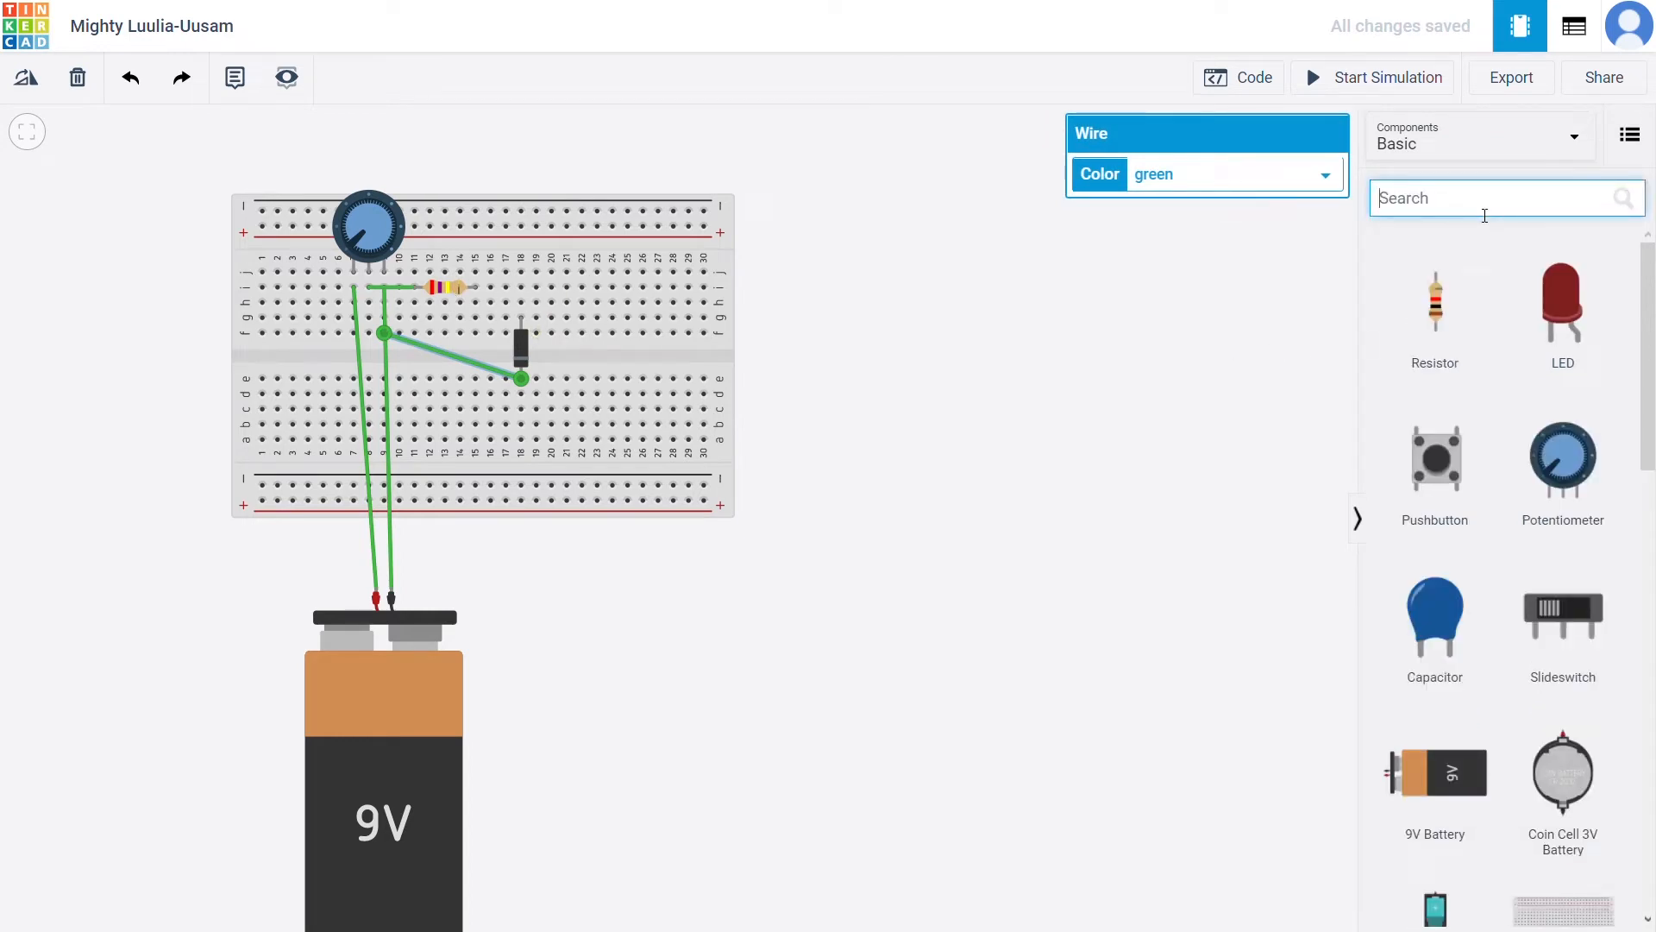
pyautogui.write('mul')
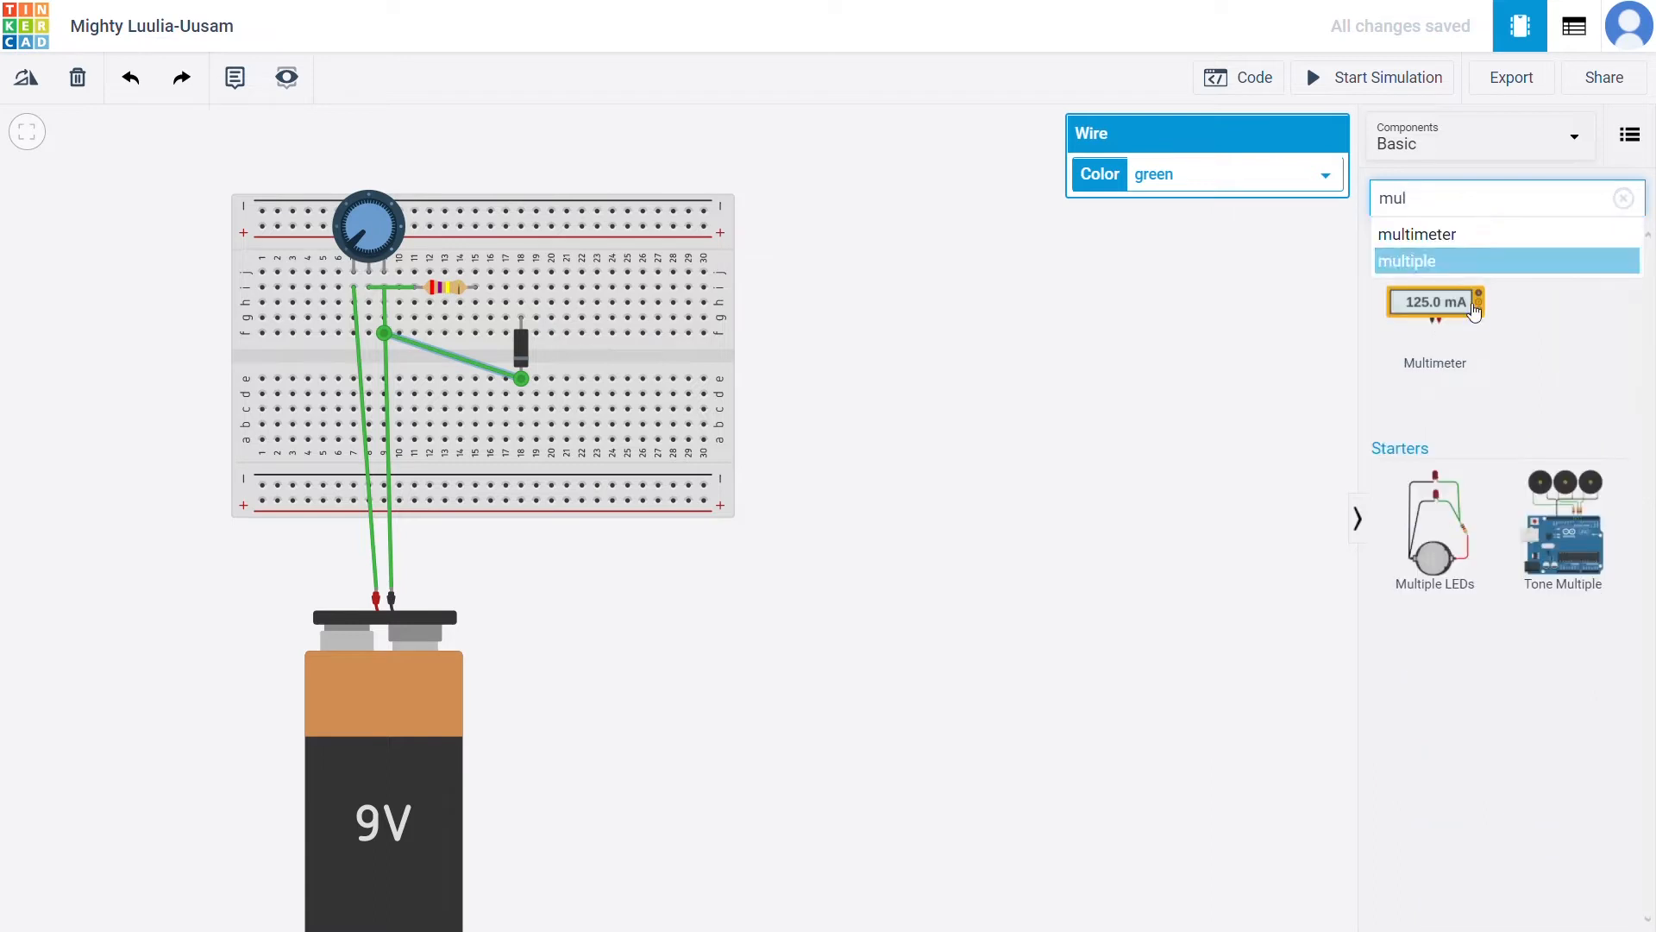
pyautogui.moveTo(1467, 310); pyautogui.dragTo(974, 329)
pyautogui.moveTo(1458, 311); pyautogui.dragTo(971, 428)
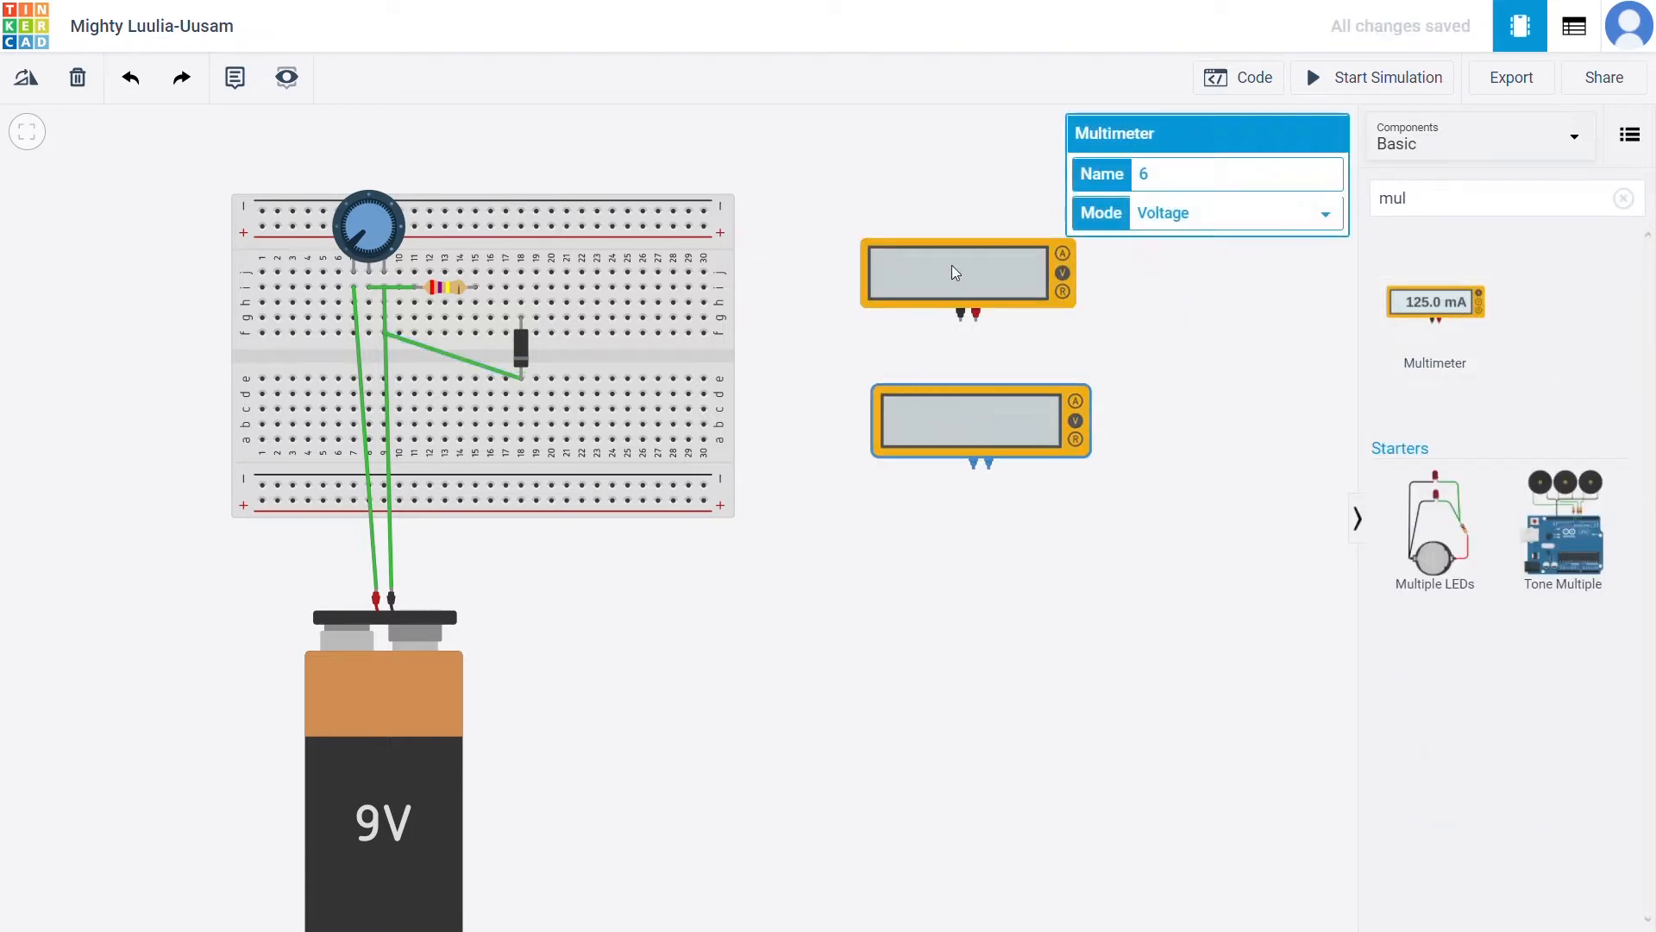
# - Move the upper multimeter above the breadboard and set its mode to Amperage
pyautogui.moveTo(950, 266); pyautogui.dragTo(762, 131)
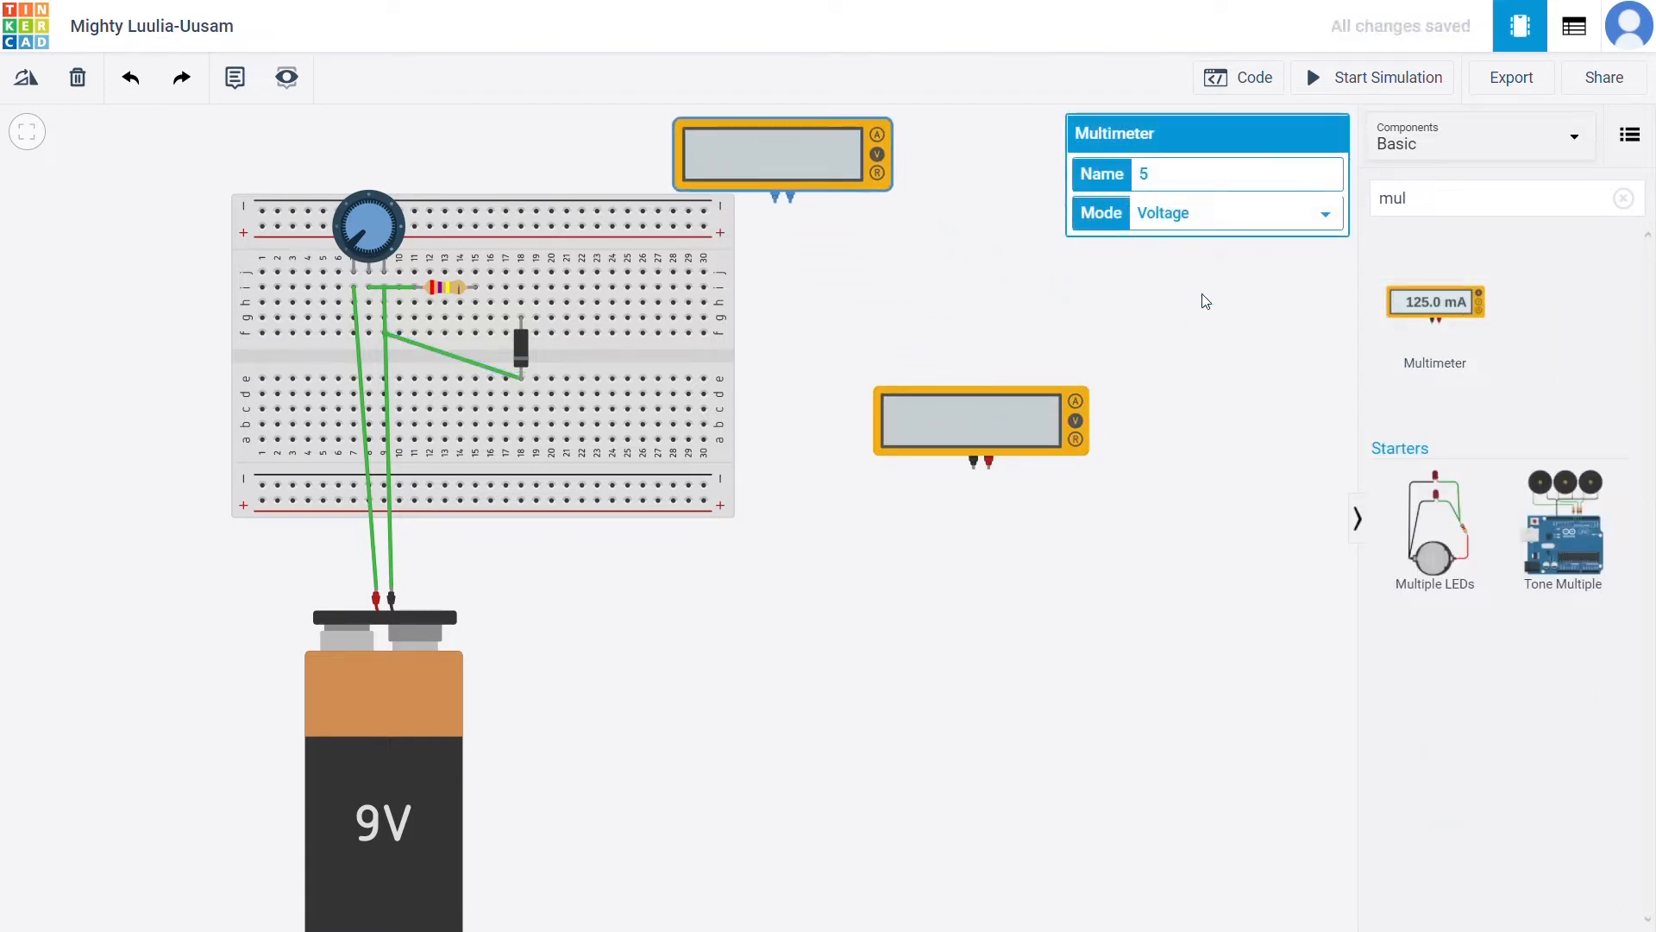
pyautogui.click(1185, 241)
pyautogui.moveTo(797, 159); pyautogui.dragTo(822, 182)
pyautogui.moveTo(815, 349); pyautogui.dragTo(867, 410)
pyautogui.moveTo(826, 248); pyautogui.dragTo(754, 173)
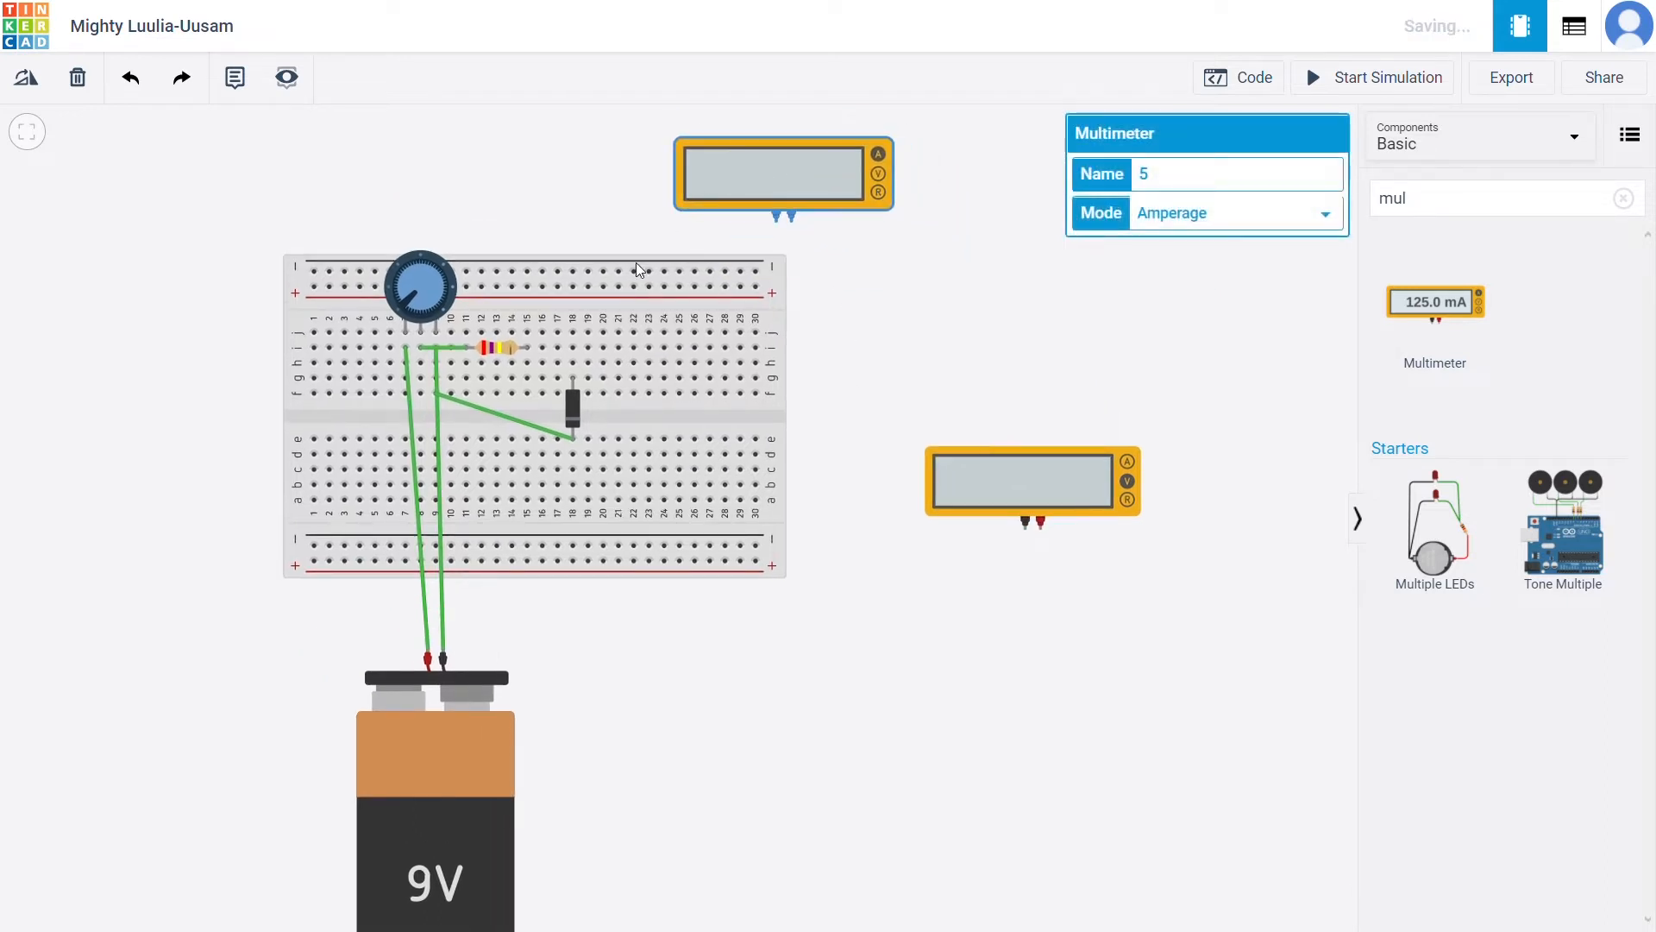
# - Wire the ammeter in series, with its positive probe to the resistor's free end and its negative probe to the diode's anode
pyautogui.click(790, 216)
pyautogui.click(528, 348)
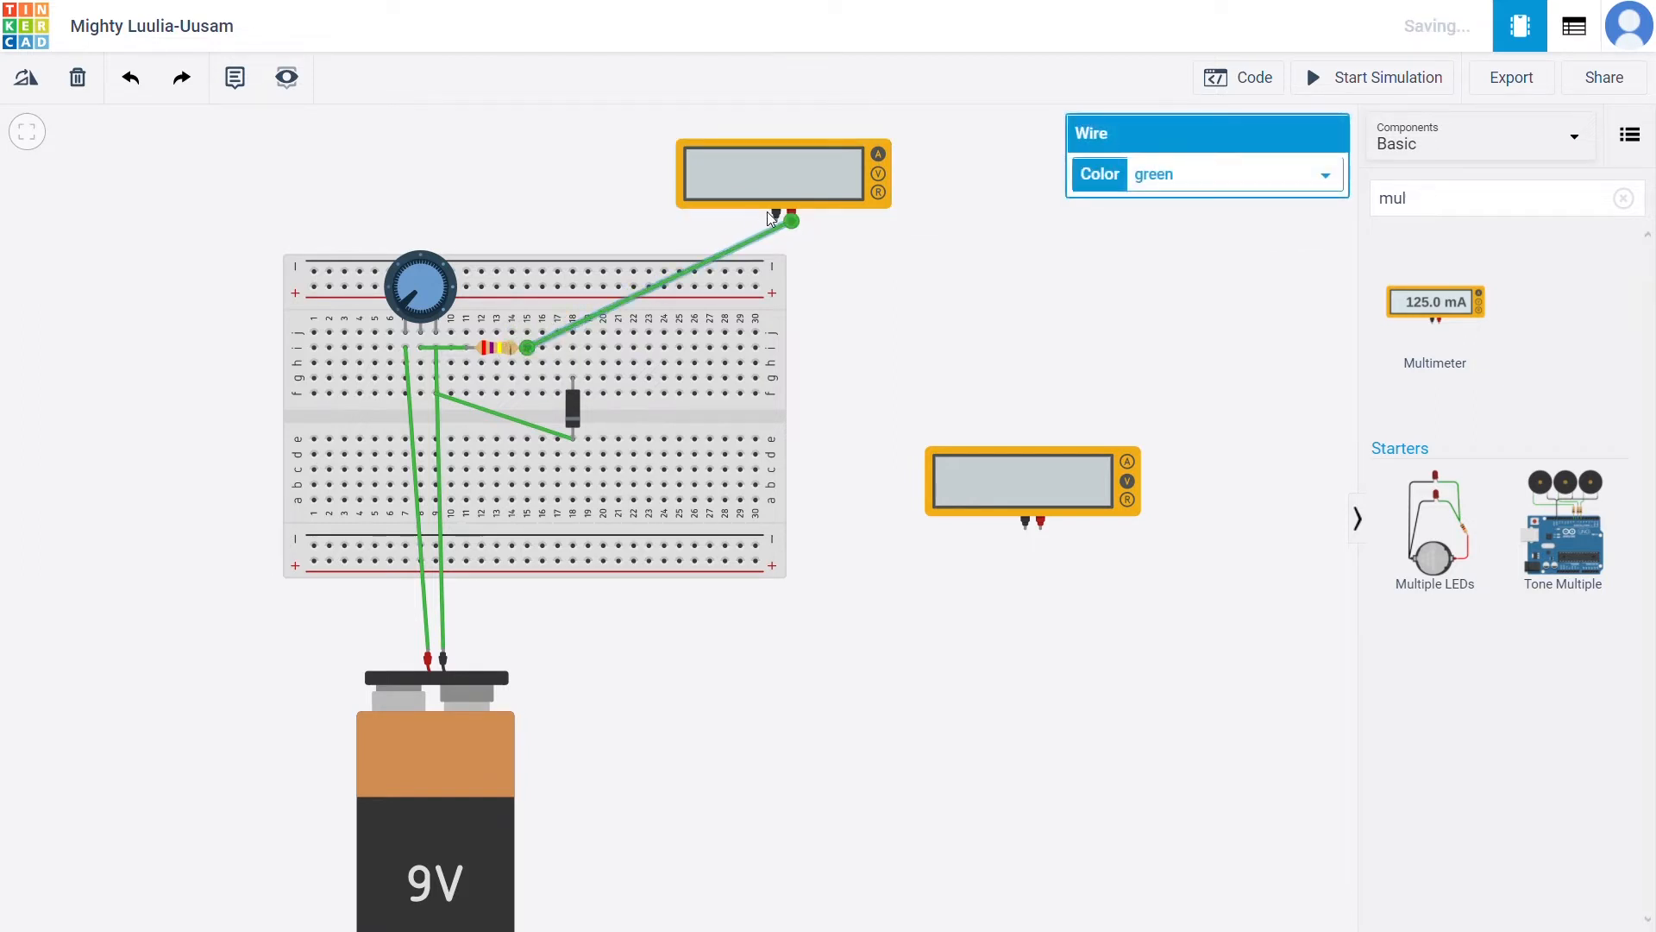
pyautogui.click(776, 215)
pyautogui.click(572, 378)
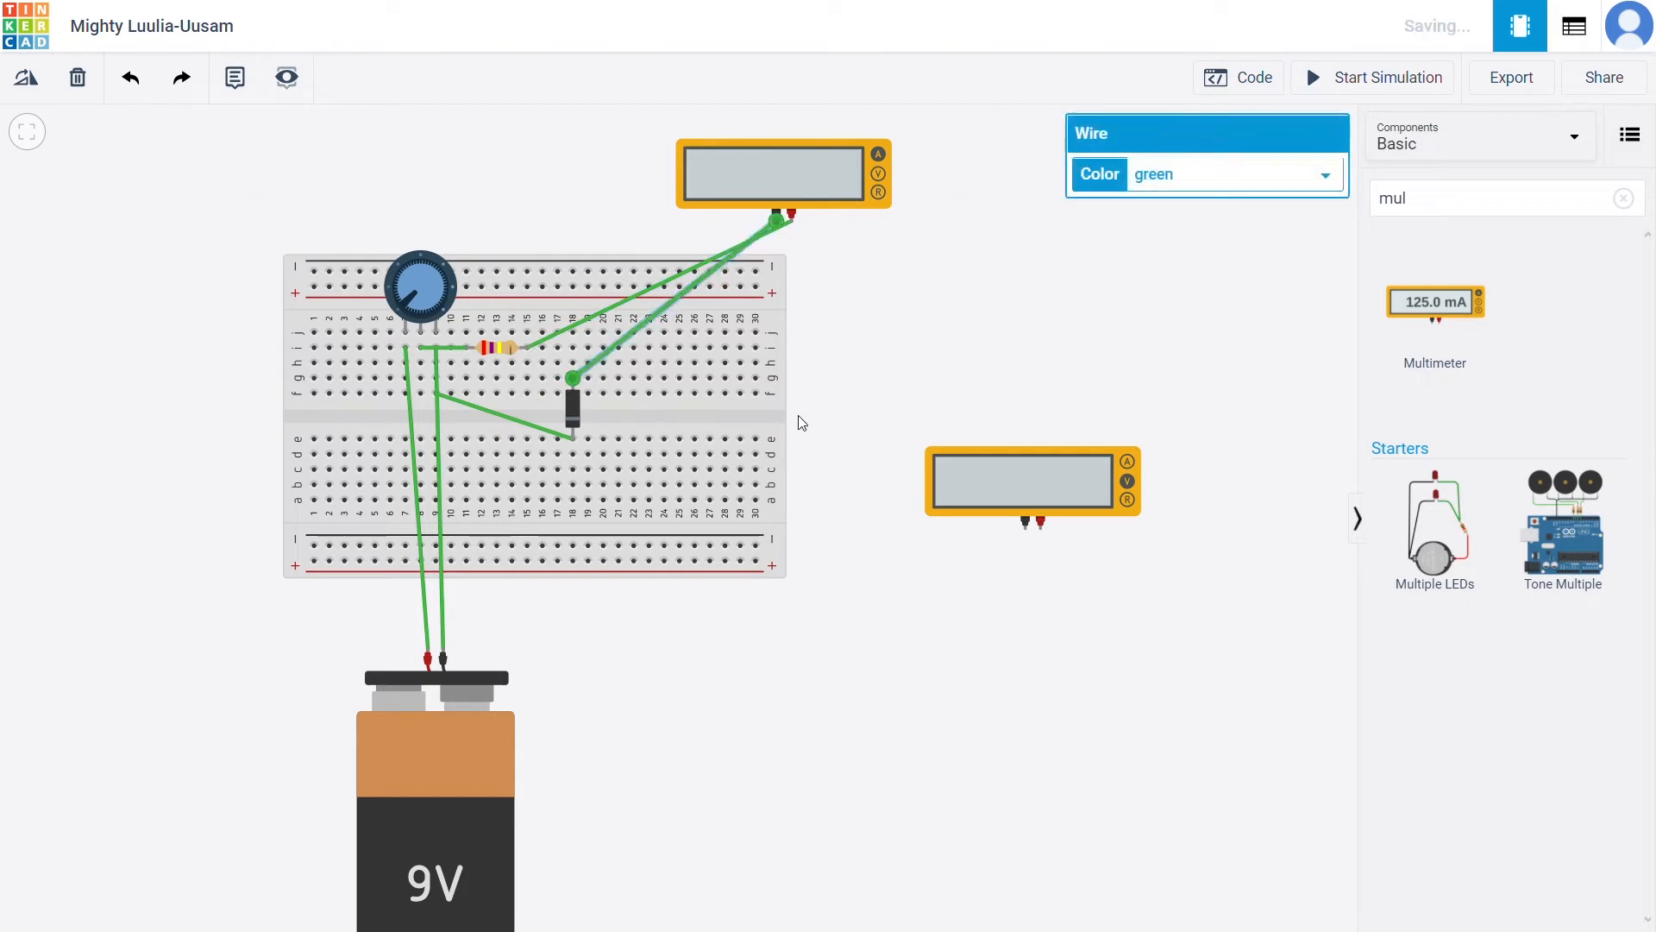
# - Move the lower multimeter closer to the breadboard and wire it across the diode, positive probe to the anode and negative probe to the cathode
pyautogui.moveTo(991, 478); pyautogui.dragTo(949, 440)
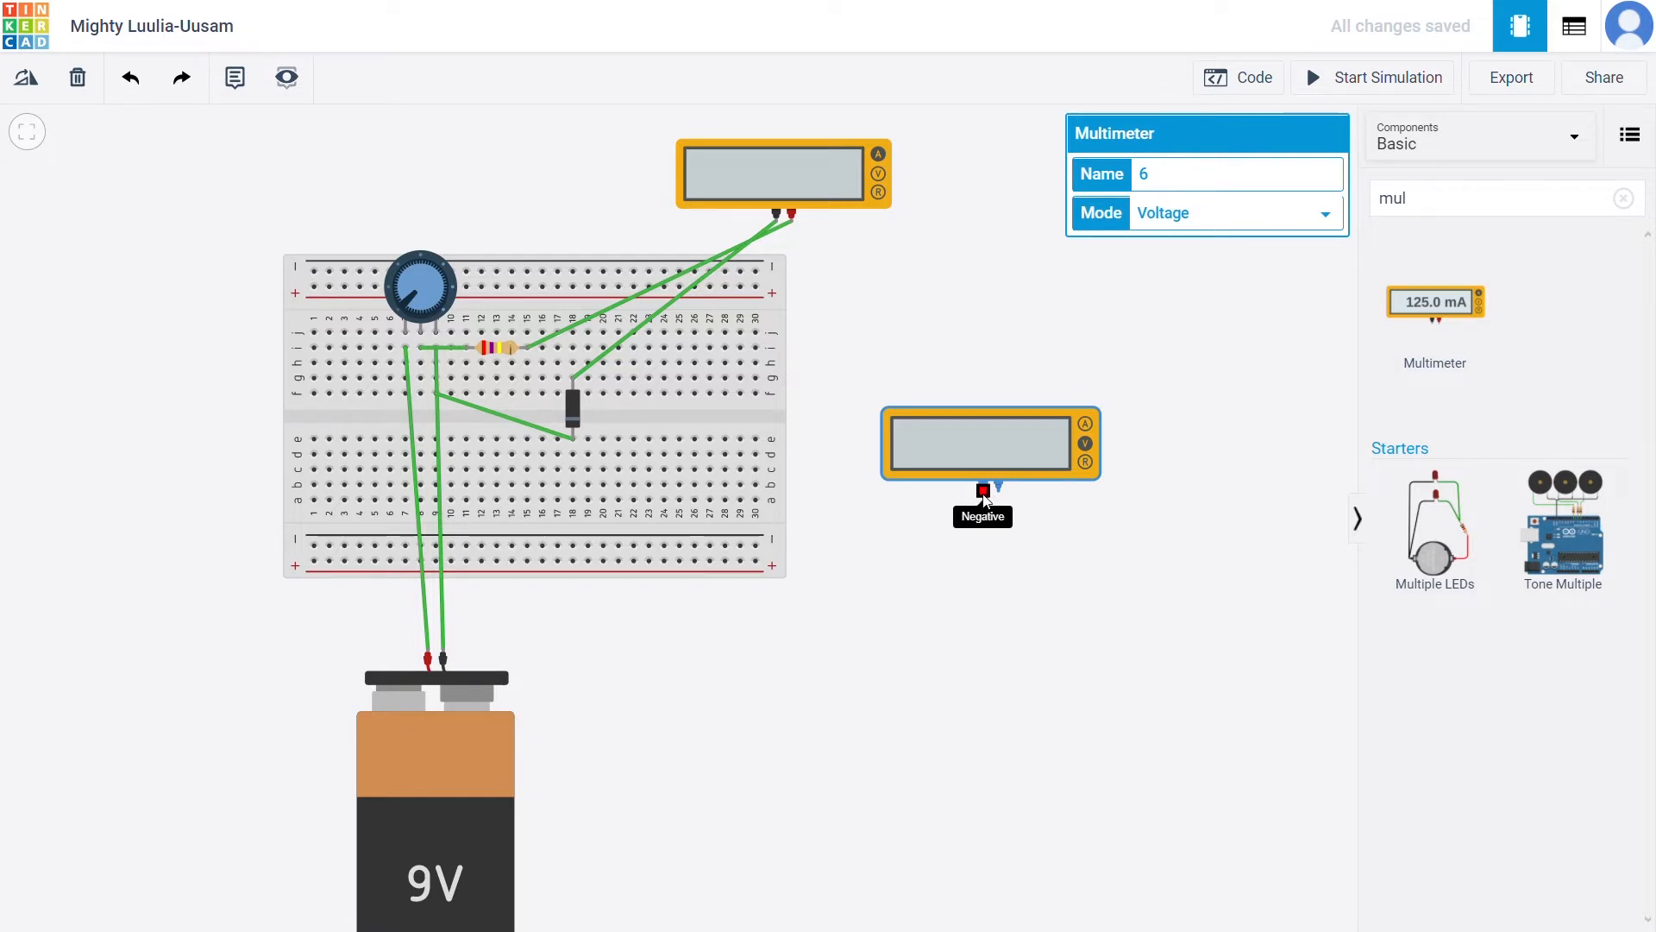
pyautogui.click(983, 492)
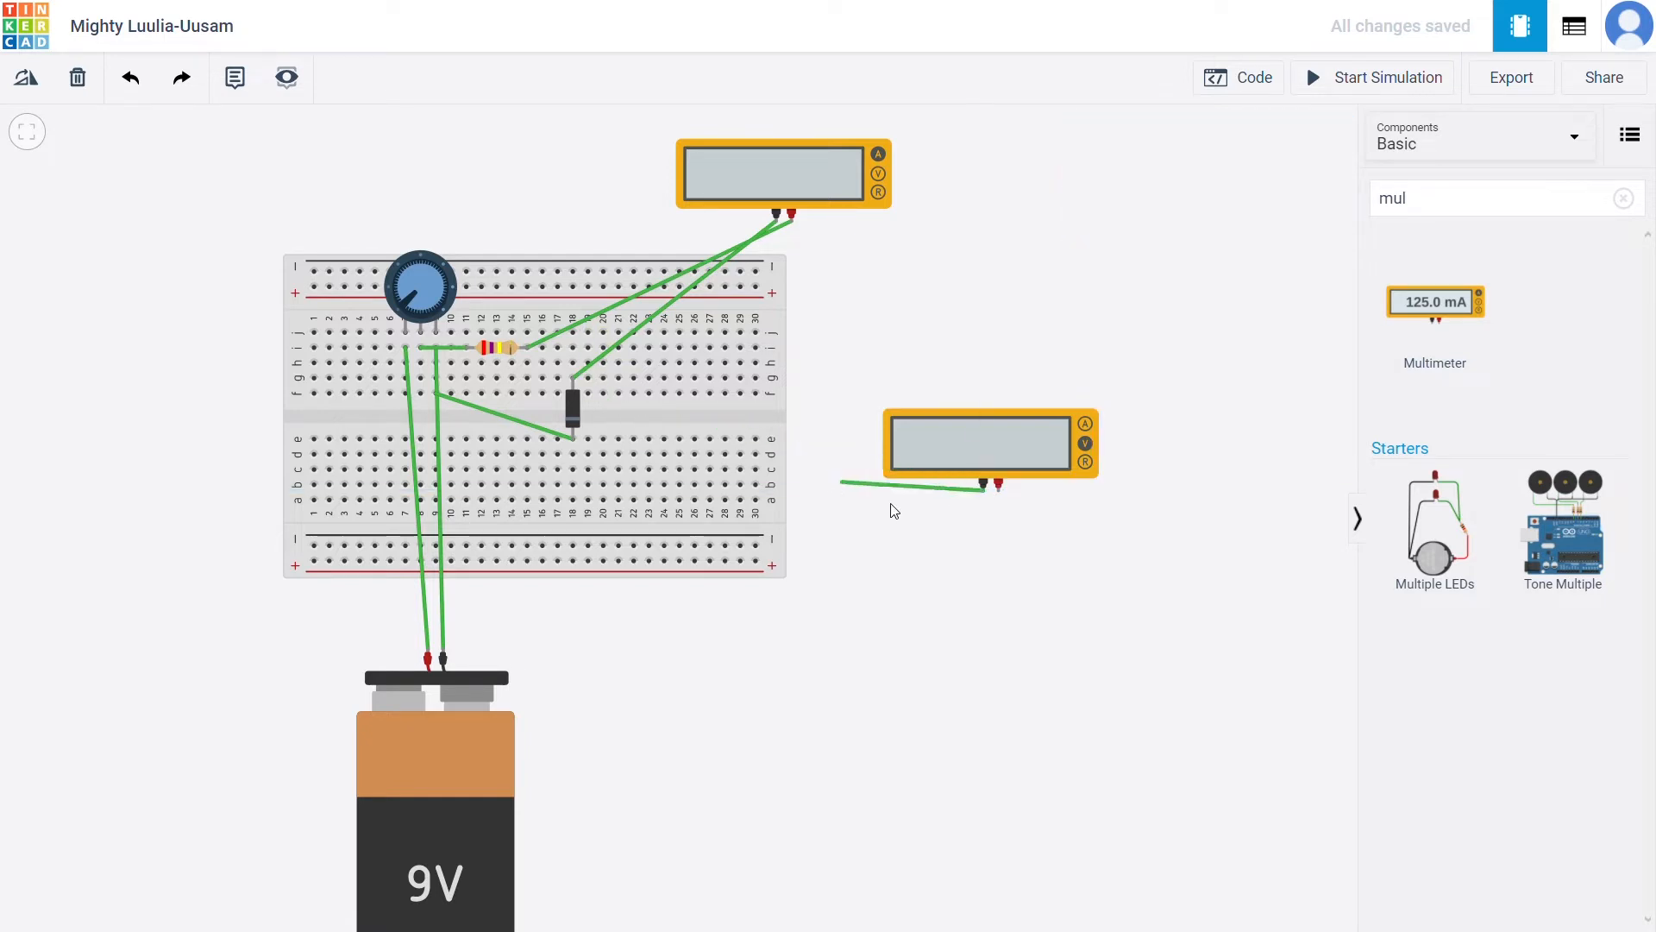
pyautogui.click(983, 492)
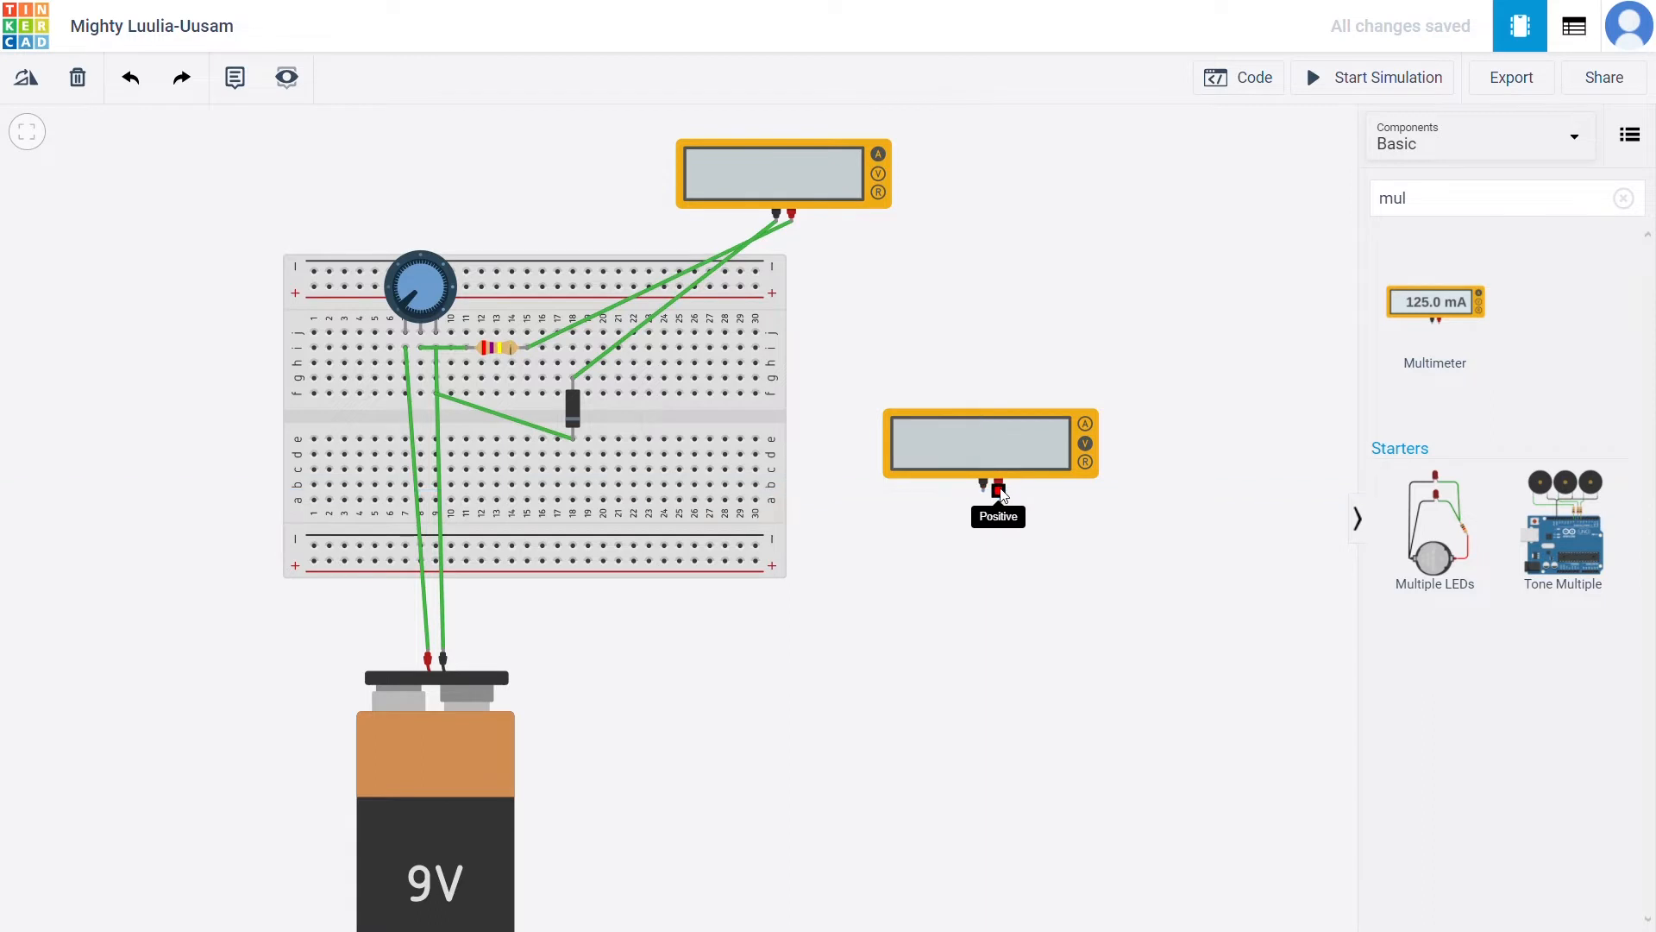
pyautogui.click(998, 490)
pyautogui.click(572, 378)
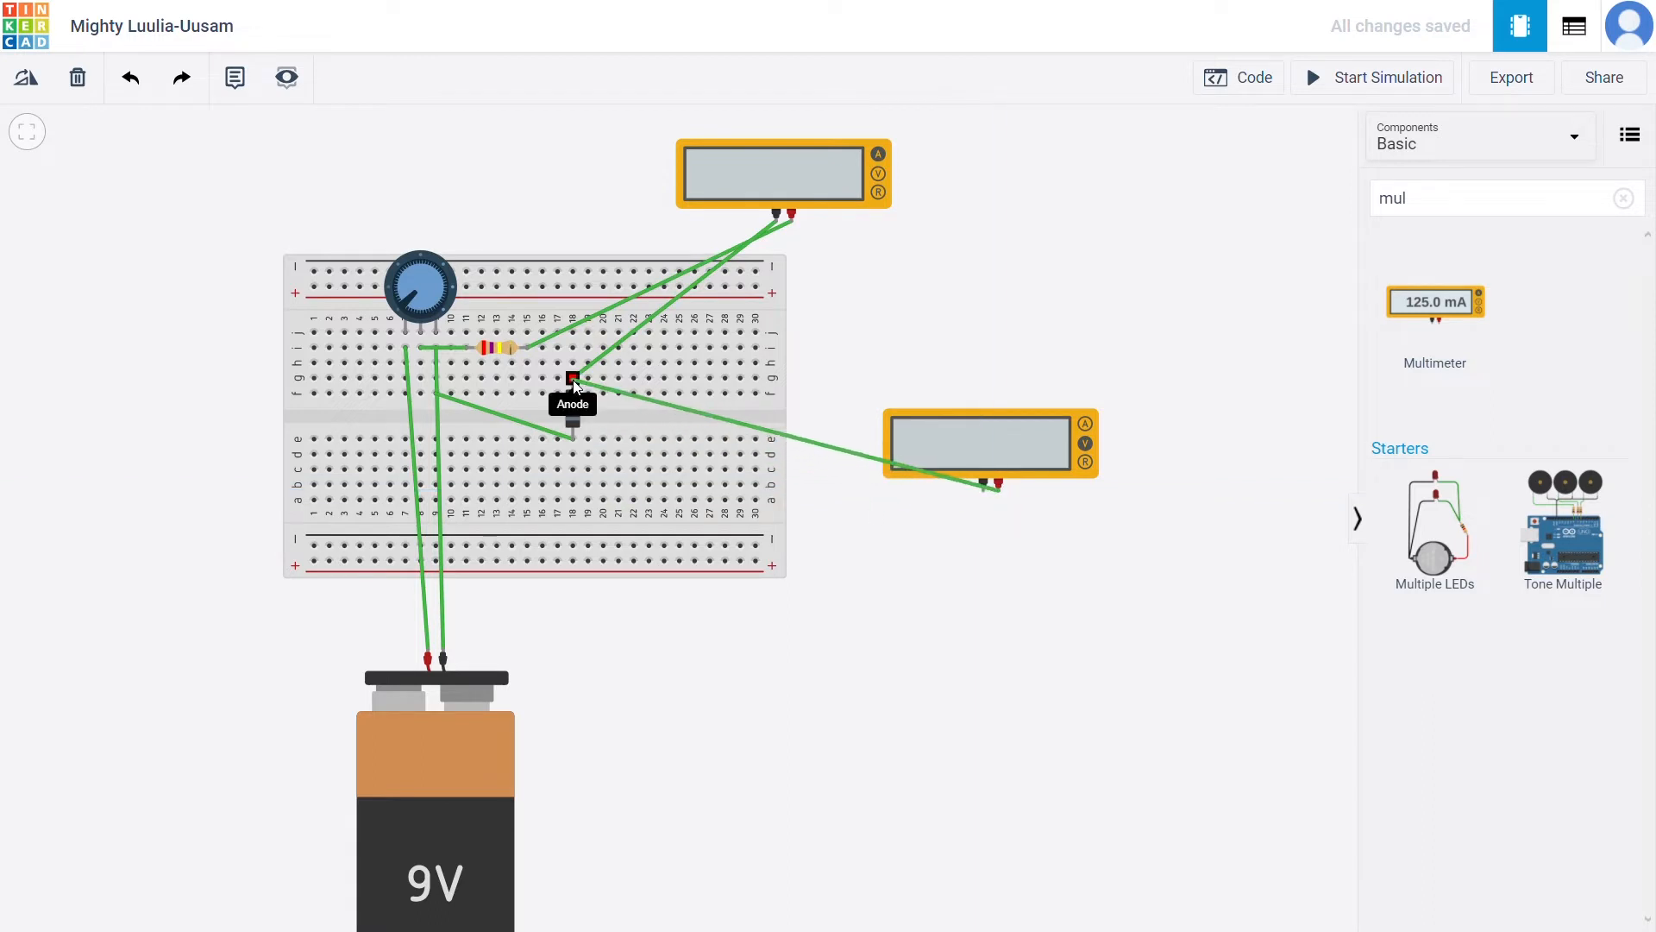
pyautogui.click(572, 380)
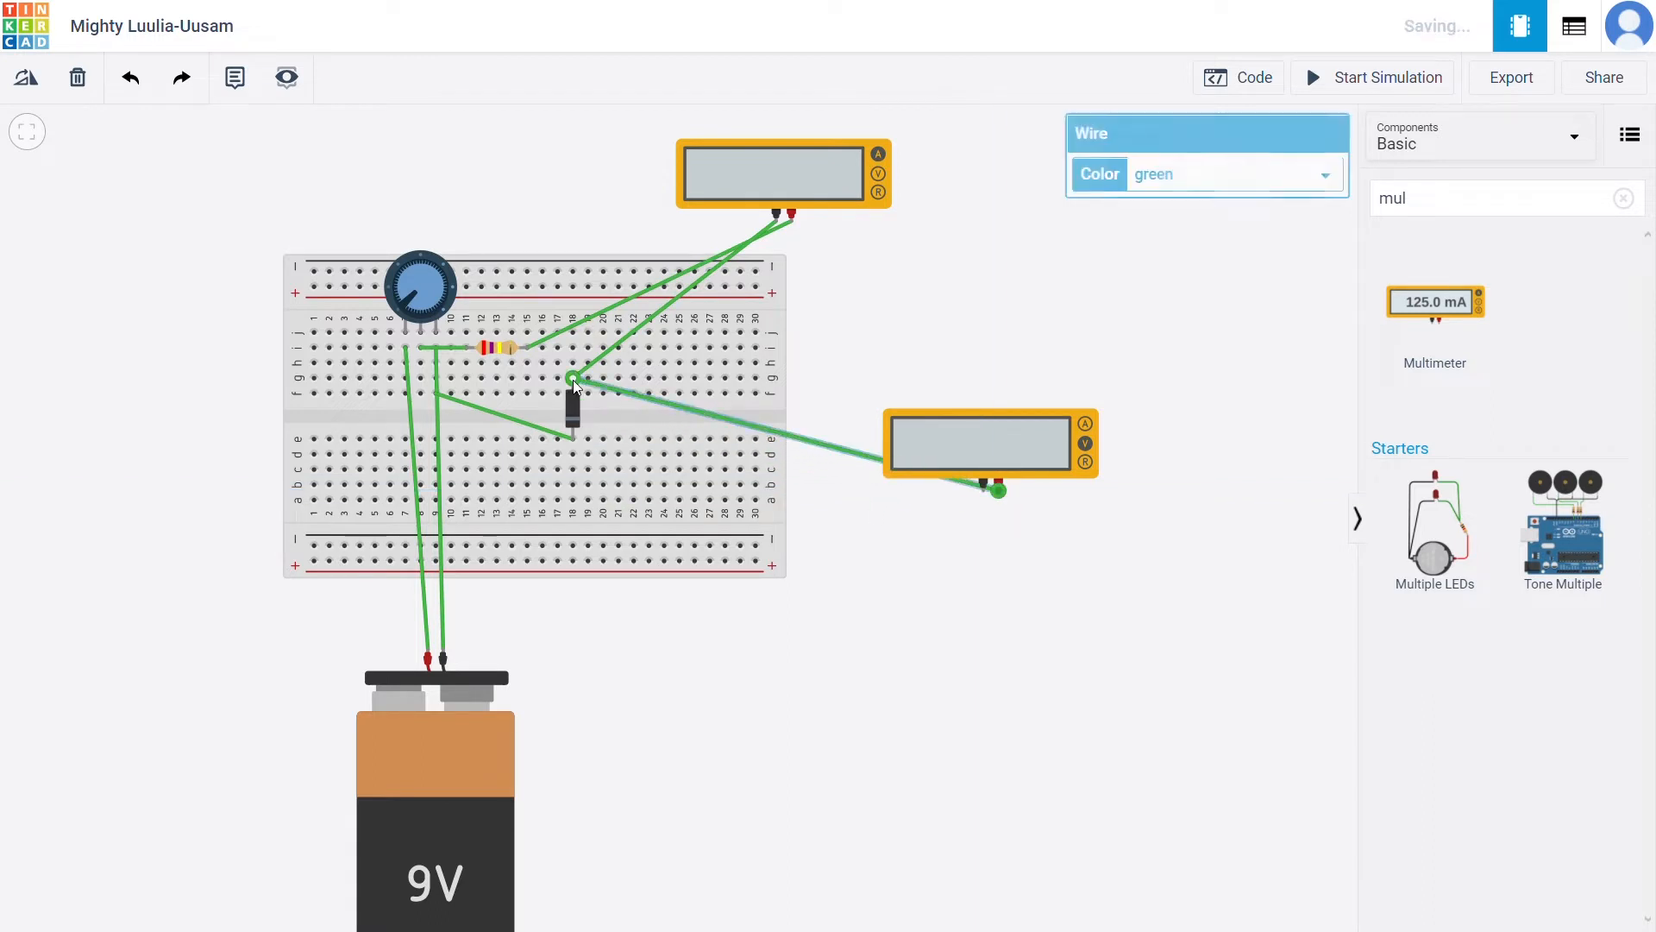
pyautogui.click(983, 490)
pyautogui.click(573, 439)
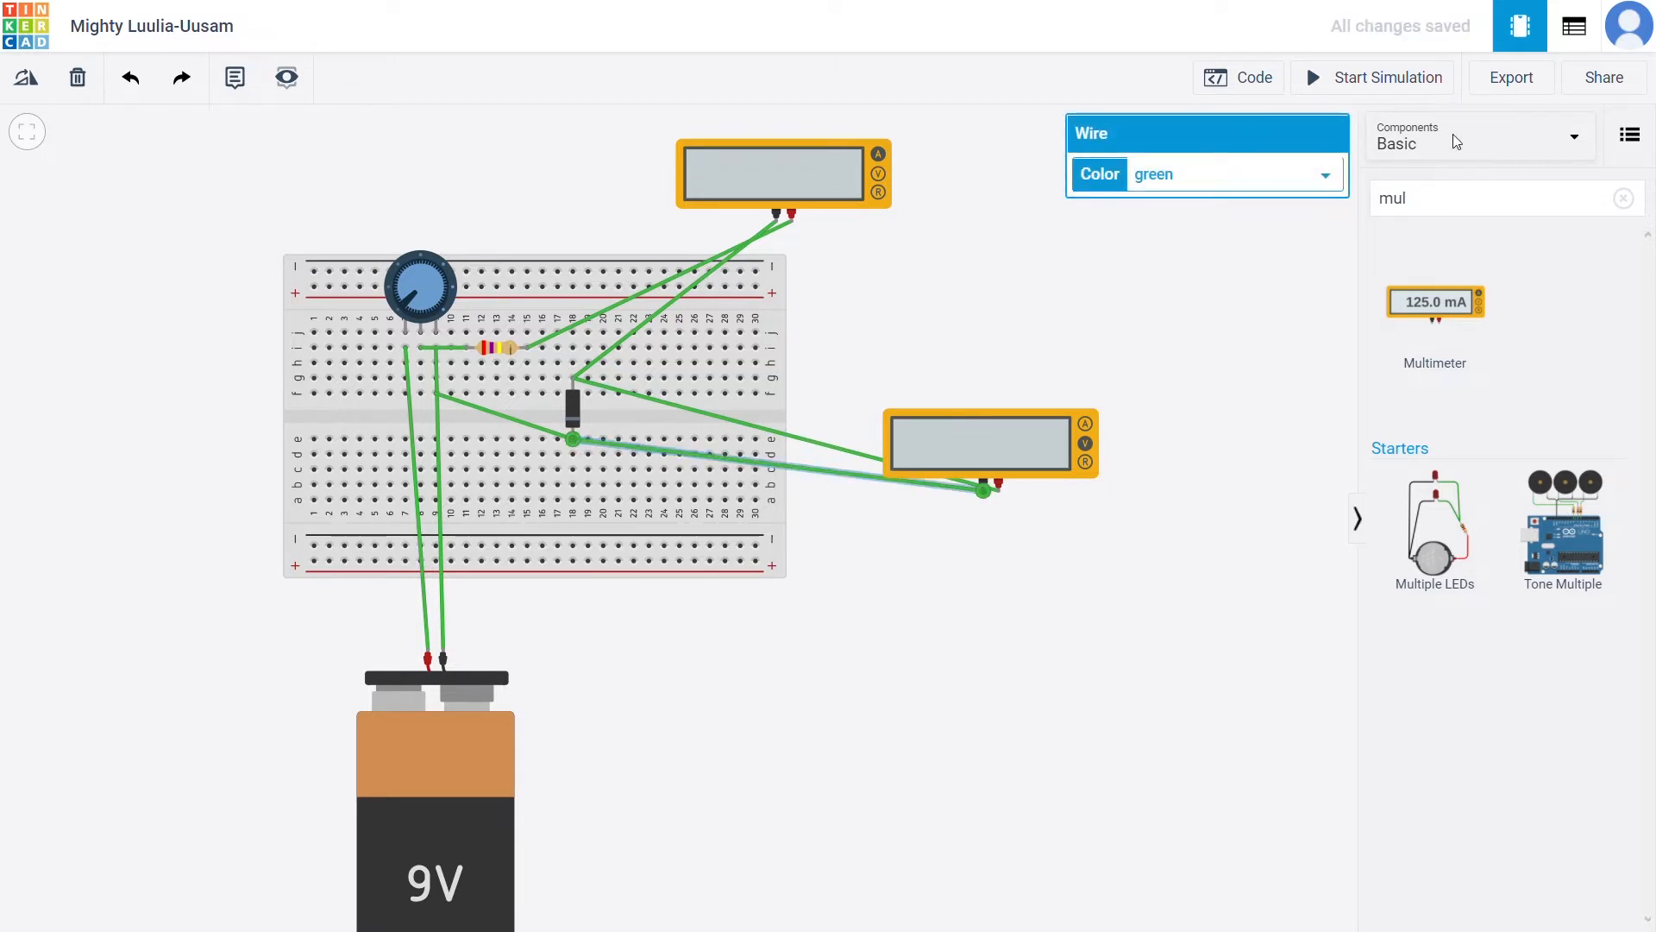
# - Set the potentiometer's resistance to 5 kΩ
pyautogui.click(431, 284)
pyautogui.click(1243, 216)
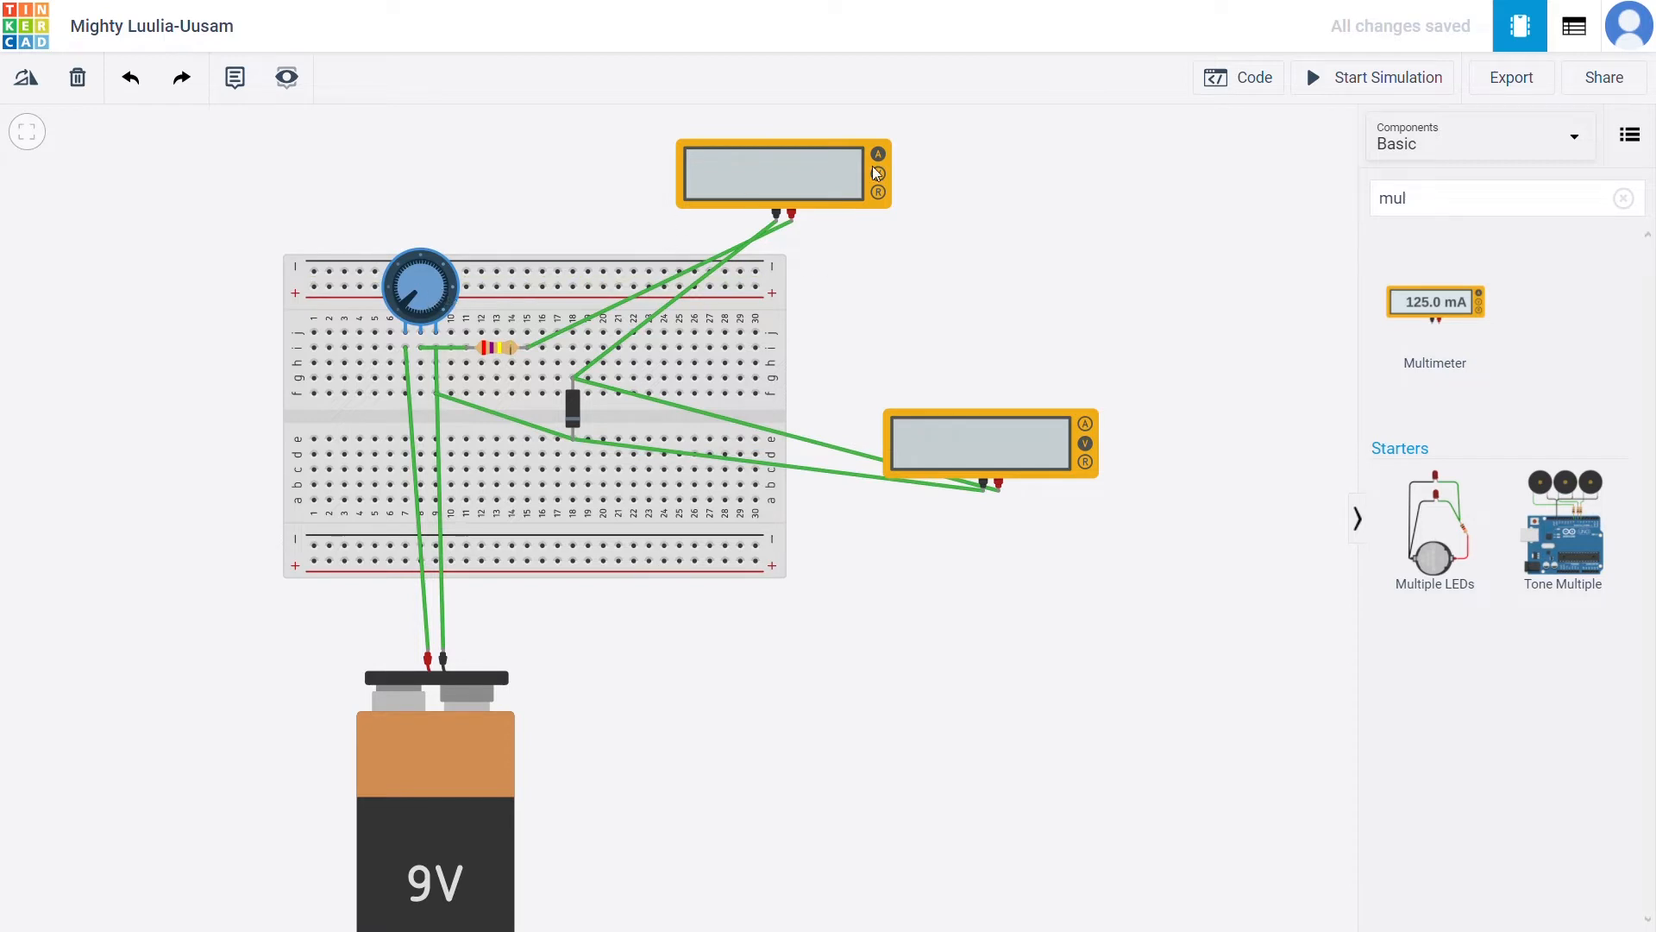
pyautogui.click(876, 172)
pyautogui.click(413, 285)
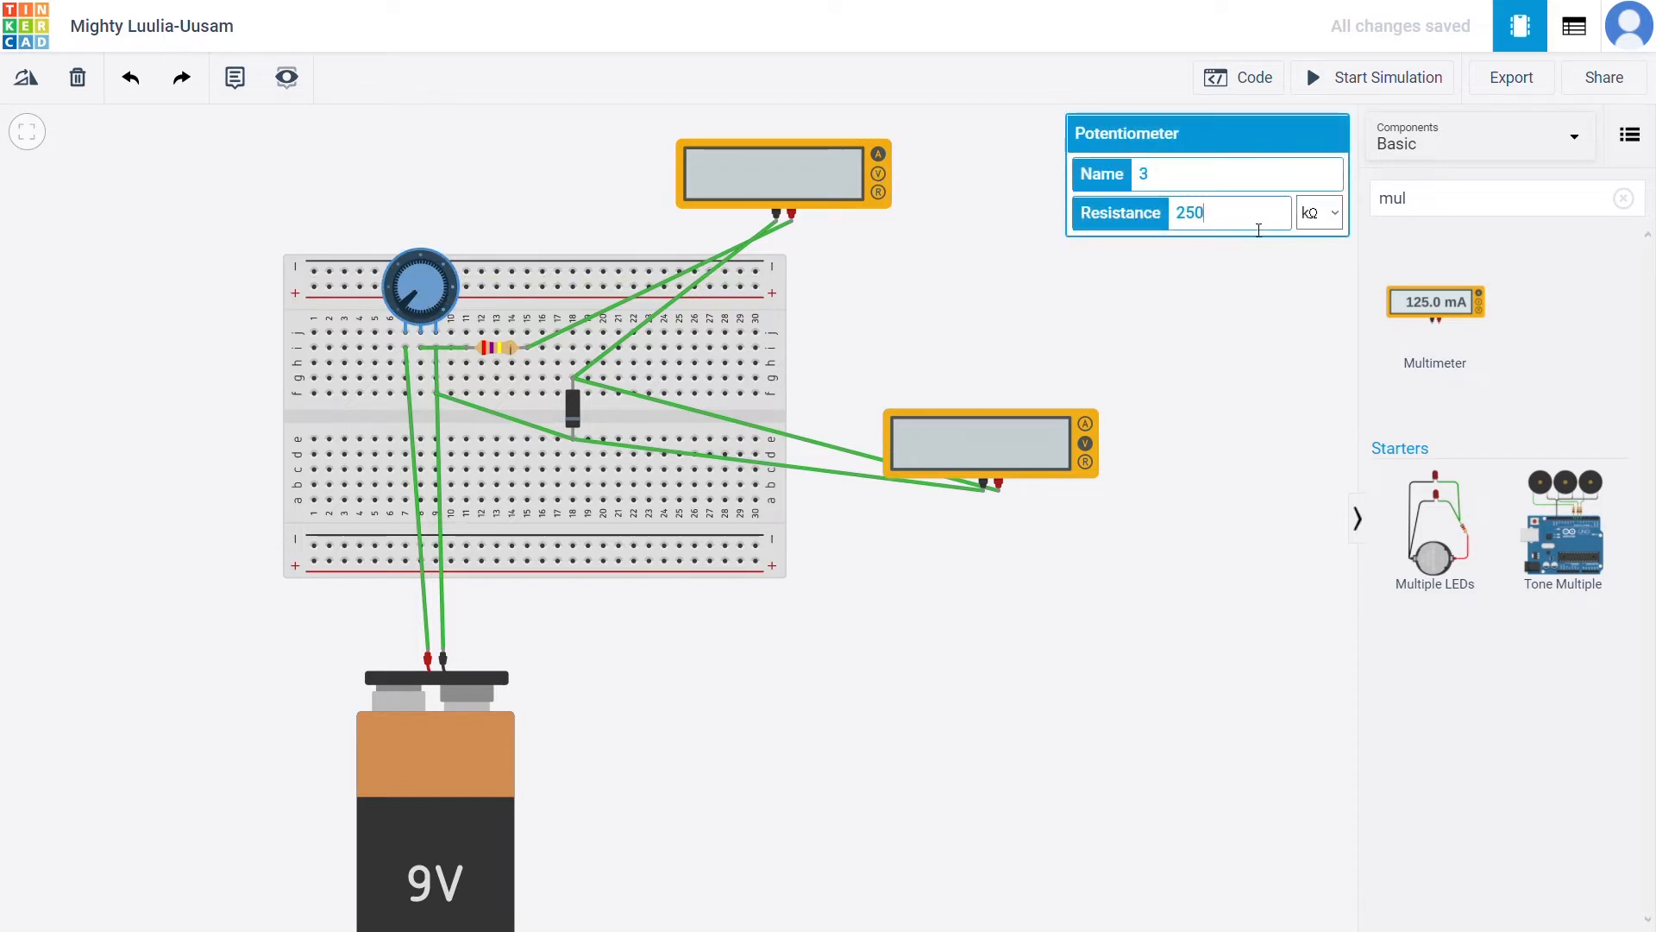
pyautogui.press('BackSpace')
pyautogui.click(1240, 300)
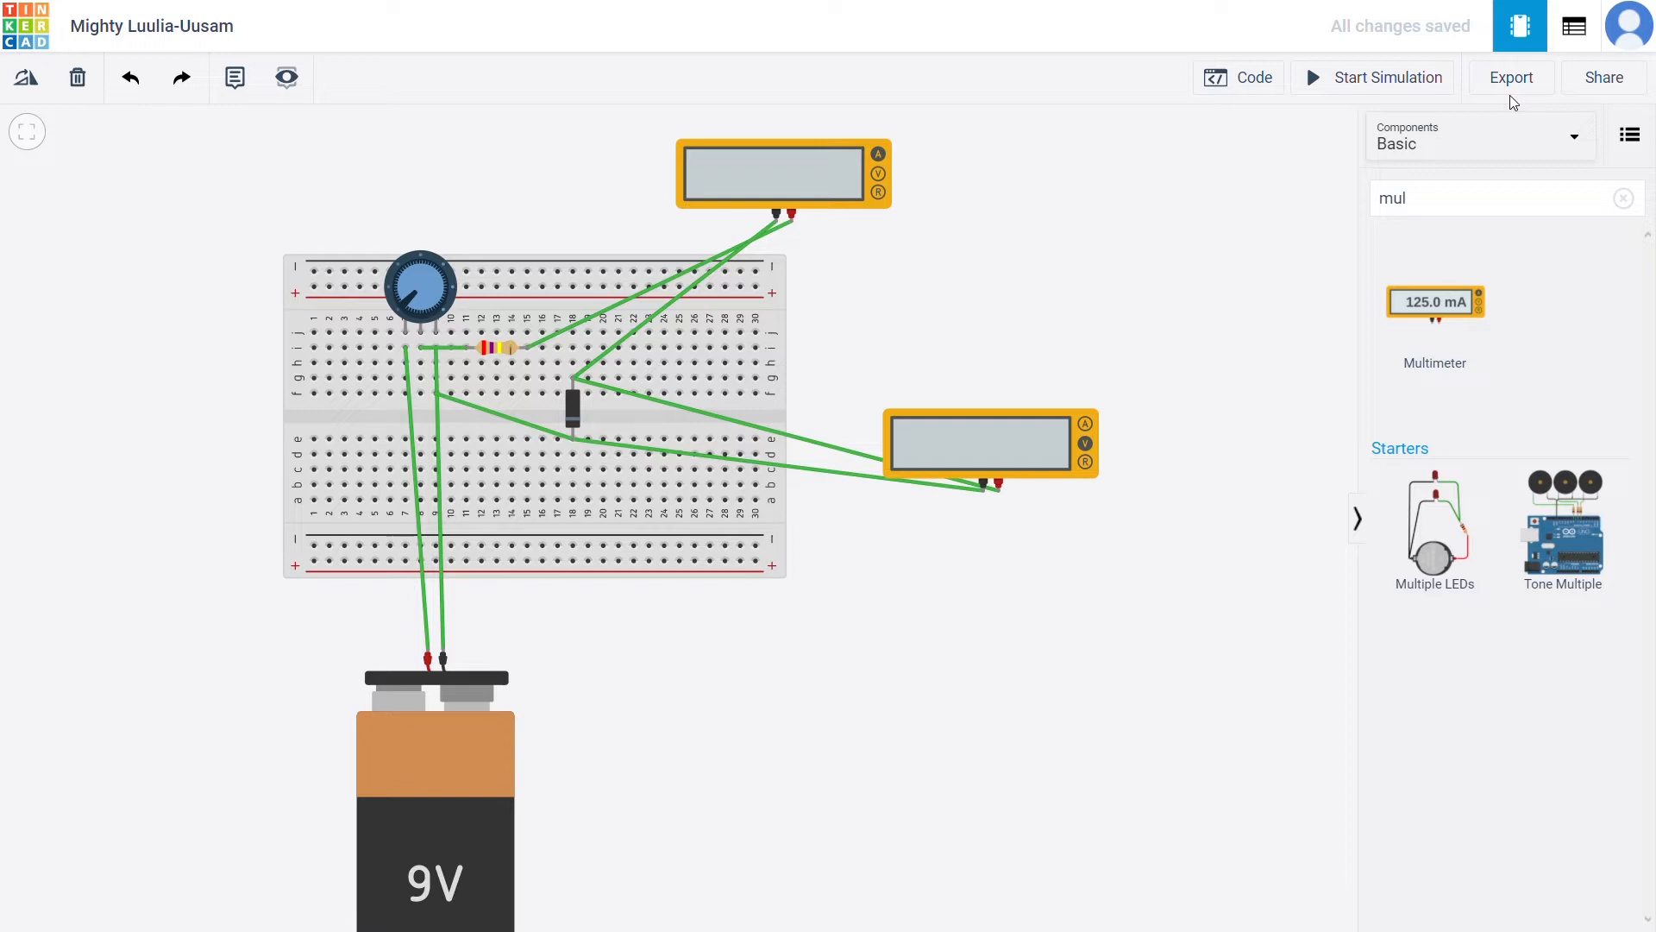
# - Simulate the circuit and turn the potentiometer knob to about mid-range to examine the diode's forward current and voltage, ending the simulation when done
pyautogui.click(1375, 86)
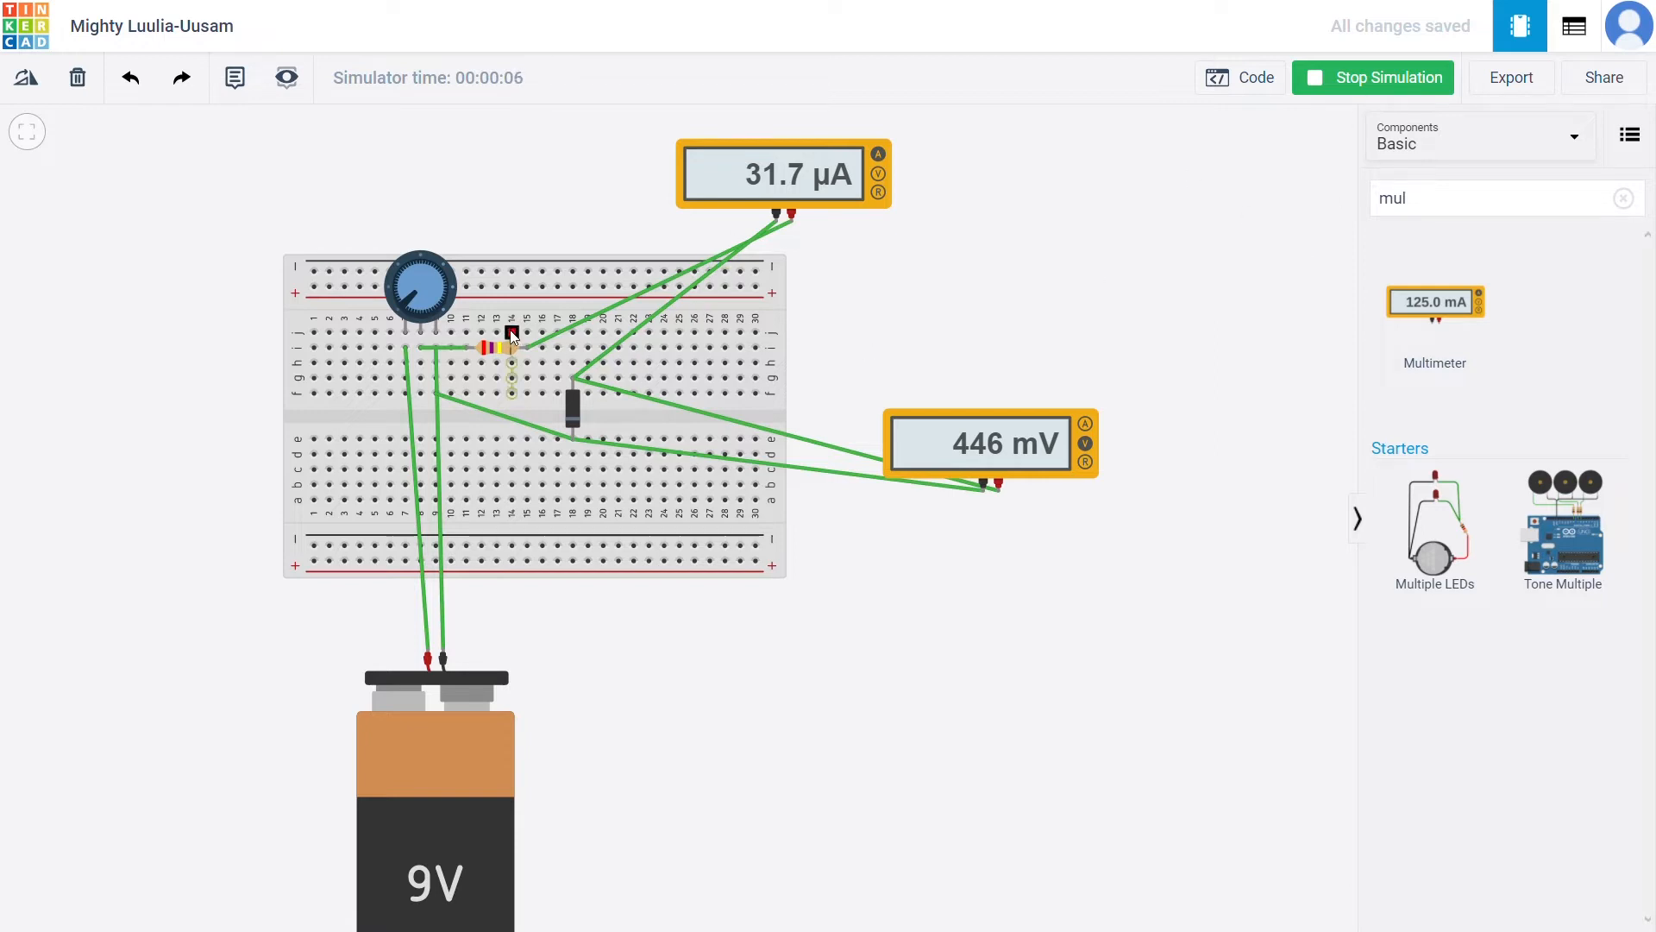
pyautogui.moveTo(410, 303)
pyautogui.mouseDown()
pyautogui.moveTo(406, 272)
pyautogui.moveTo(412, 318)
pyautogui.mouseUp()
pyautogui.click(1011, 434)
pyautogui.click(1072, 364)
pyautogui.moveTo(405, 300); pyautogui.dragTo(422, 272)
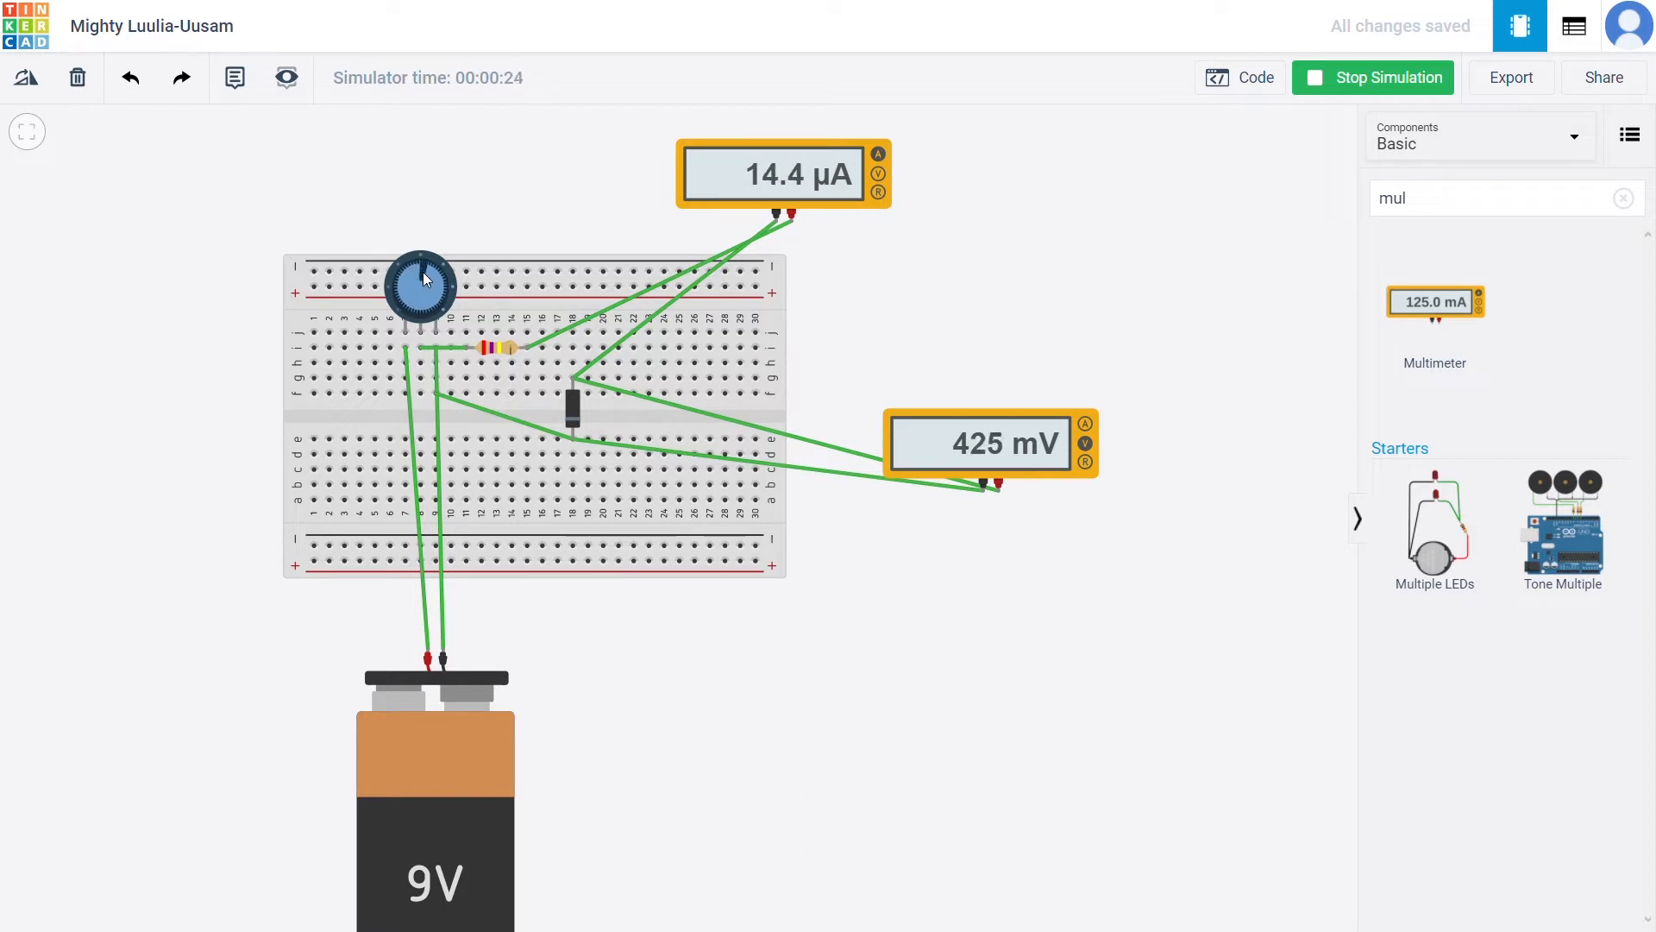
pyautogui.click(1354, 79)
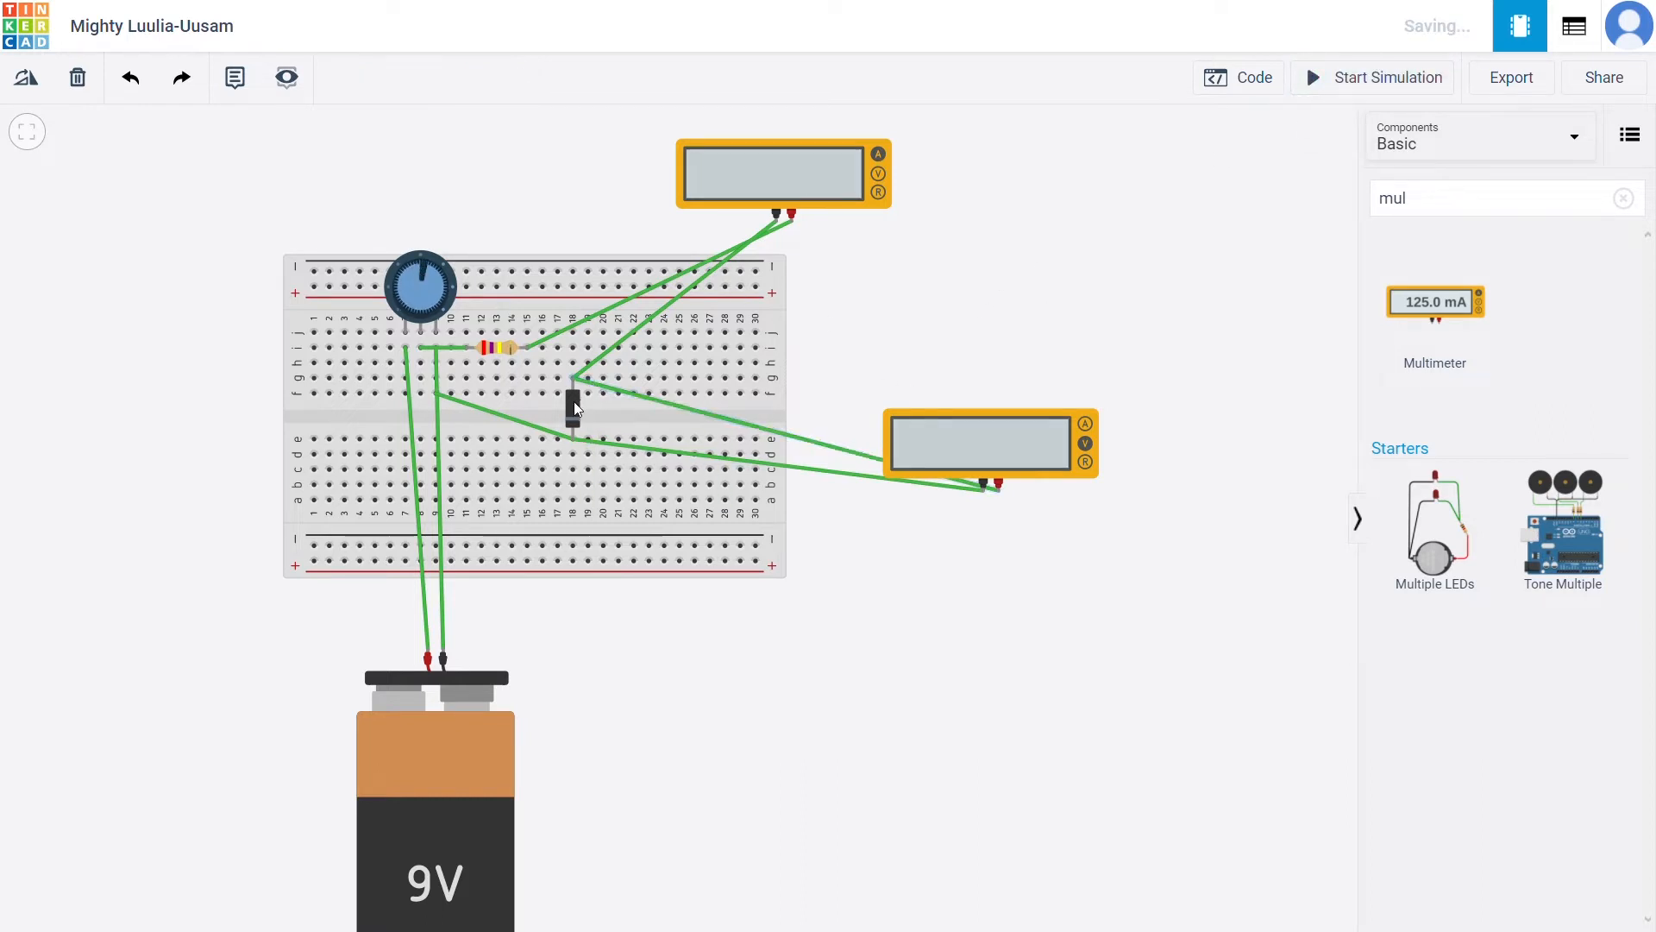
# - Delete both ammeter wires, both voltmeter wires and the wire from the diode's cathode to column 9
pyautogui.click(608, 351)
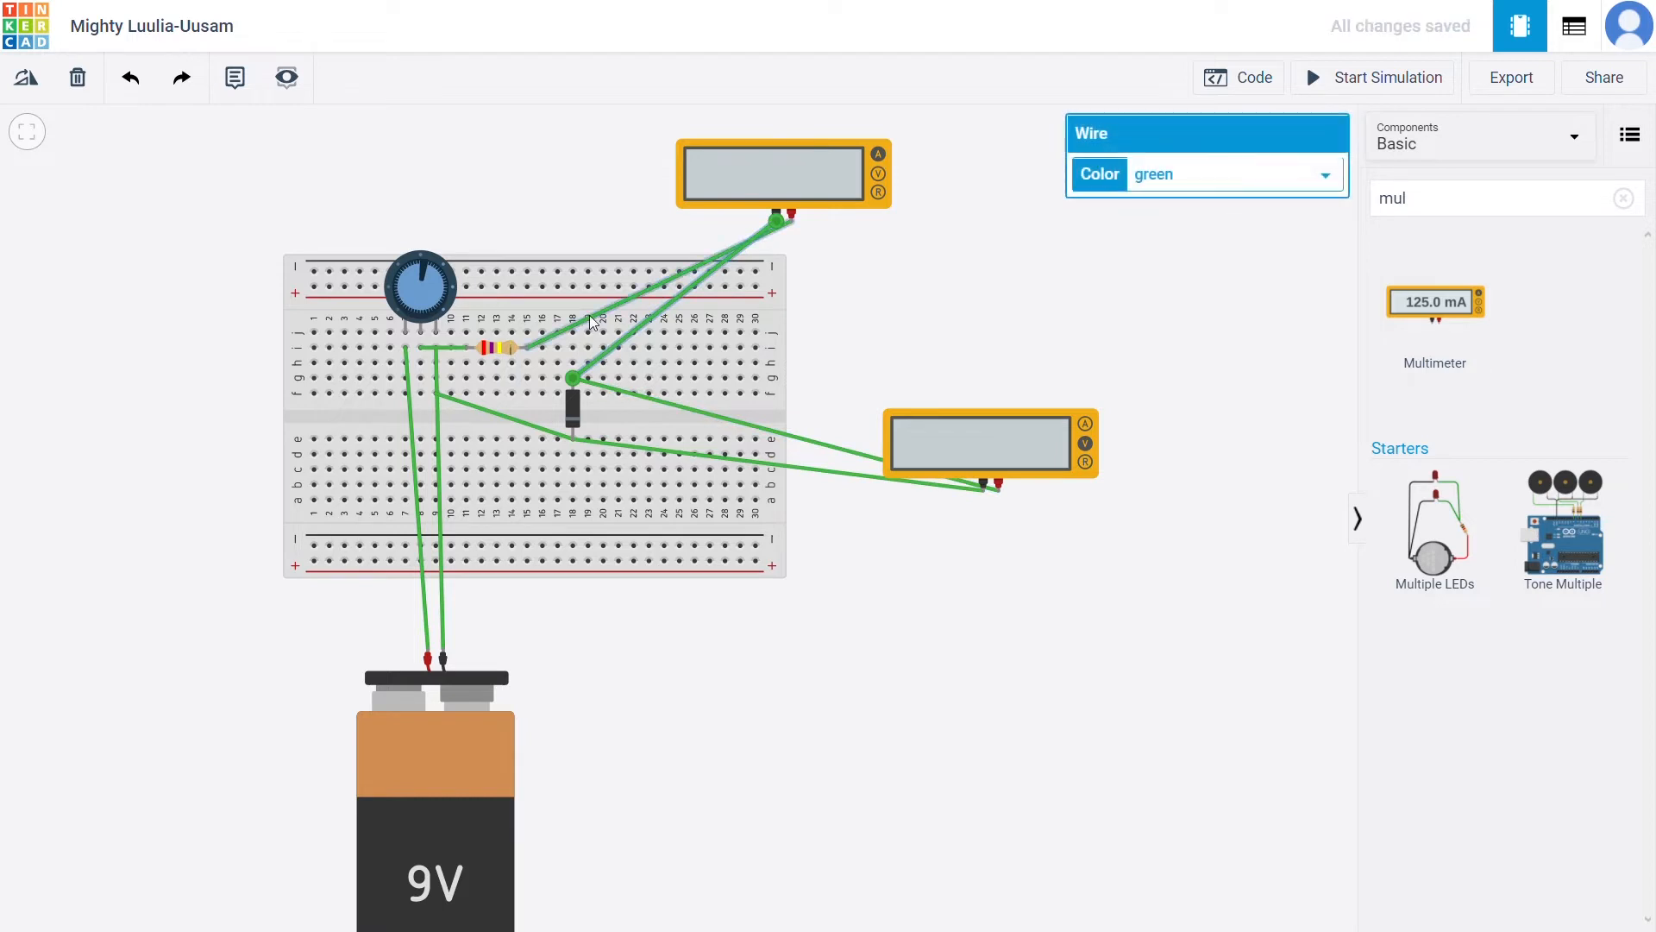
pyautogui.press('Delete')
pyautogui.click(588, 314)
pyautogui.press('Delete')
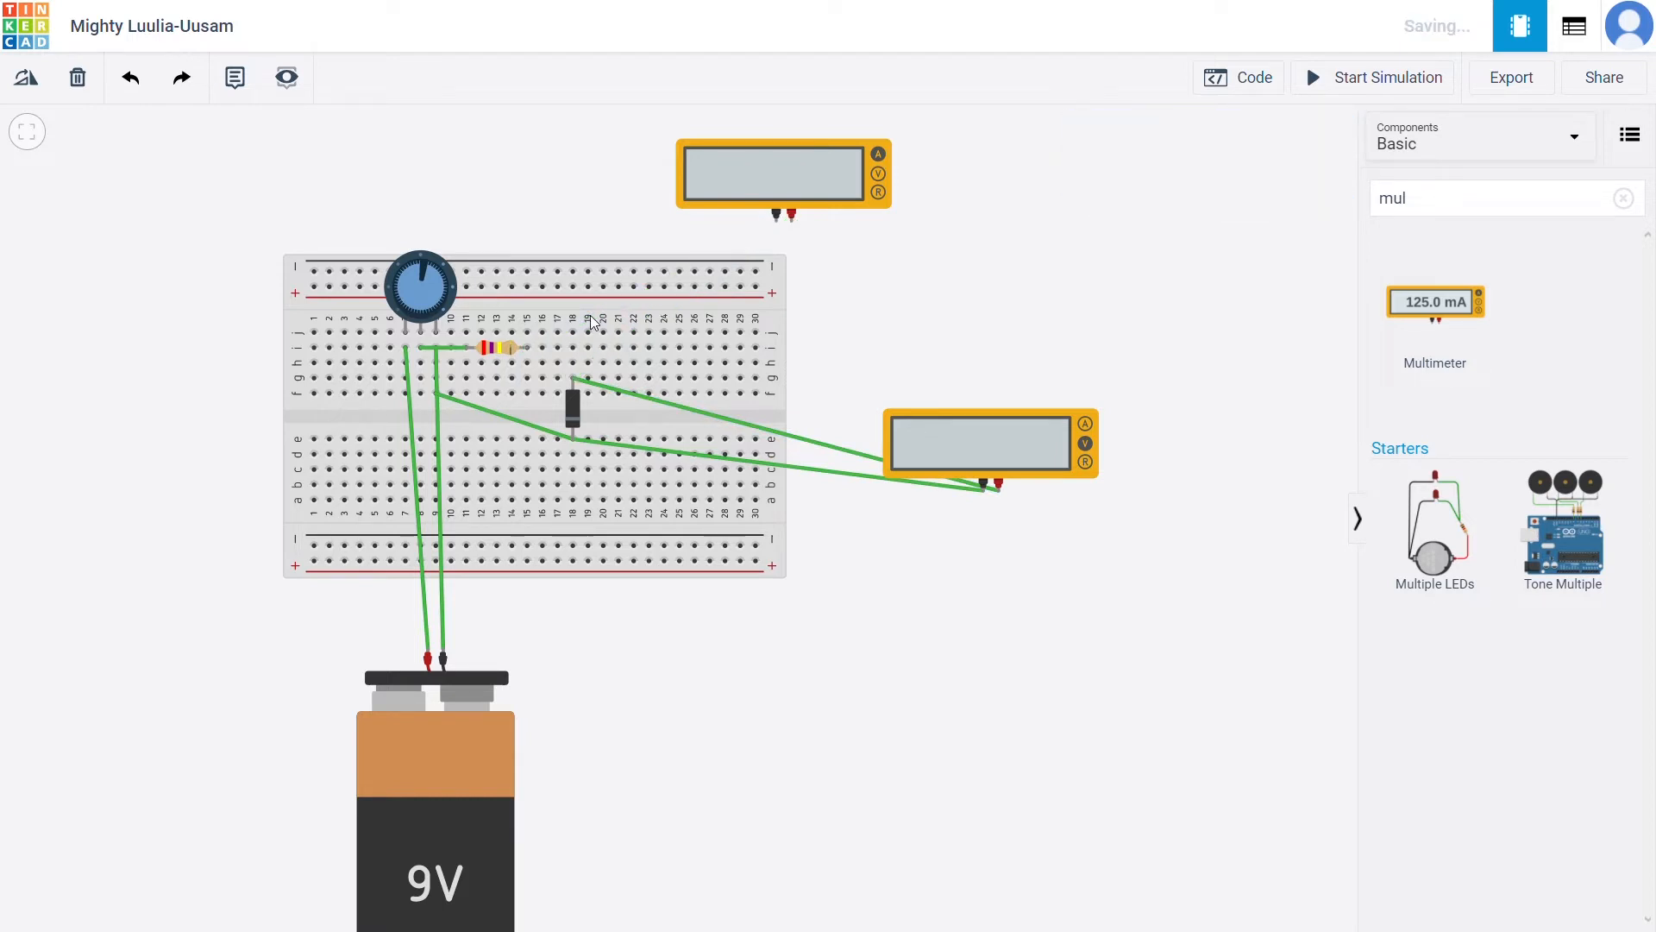
pyautogui.click(609, 391)
pyautogui.press('Delete')
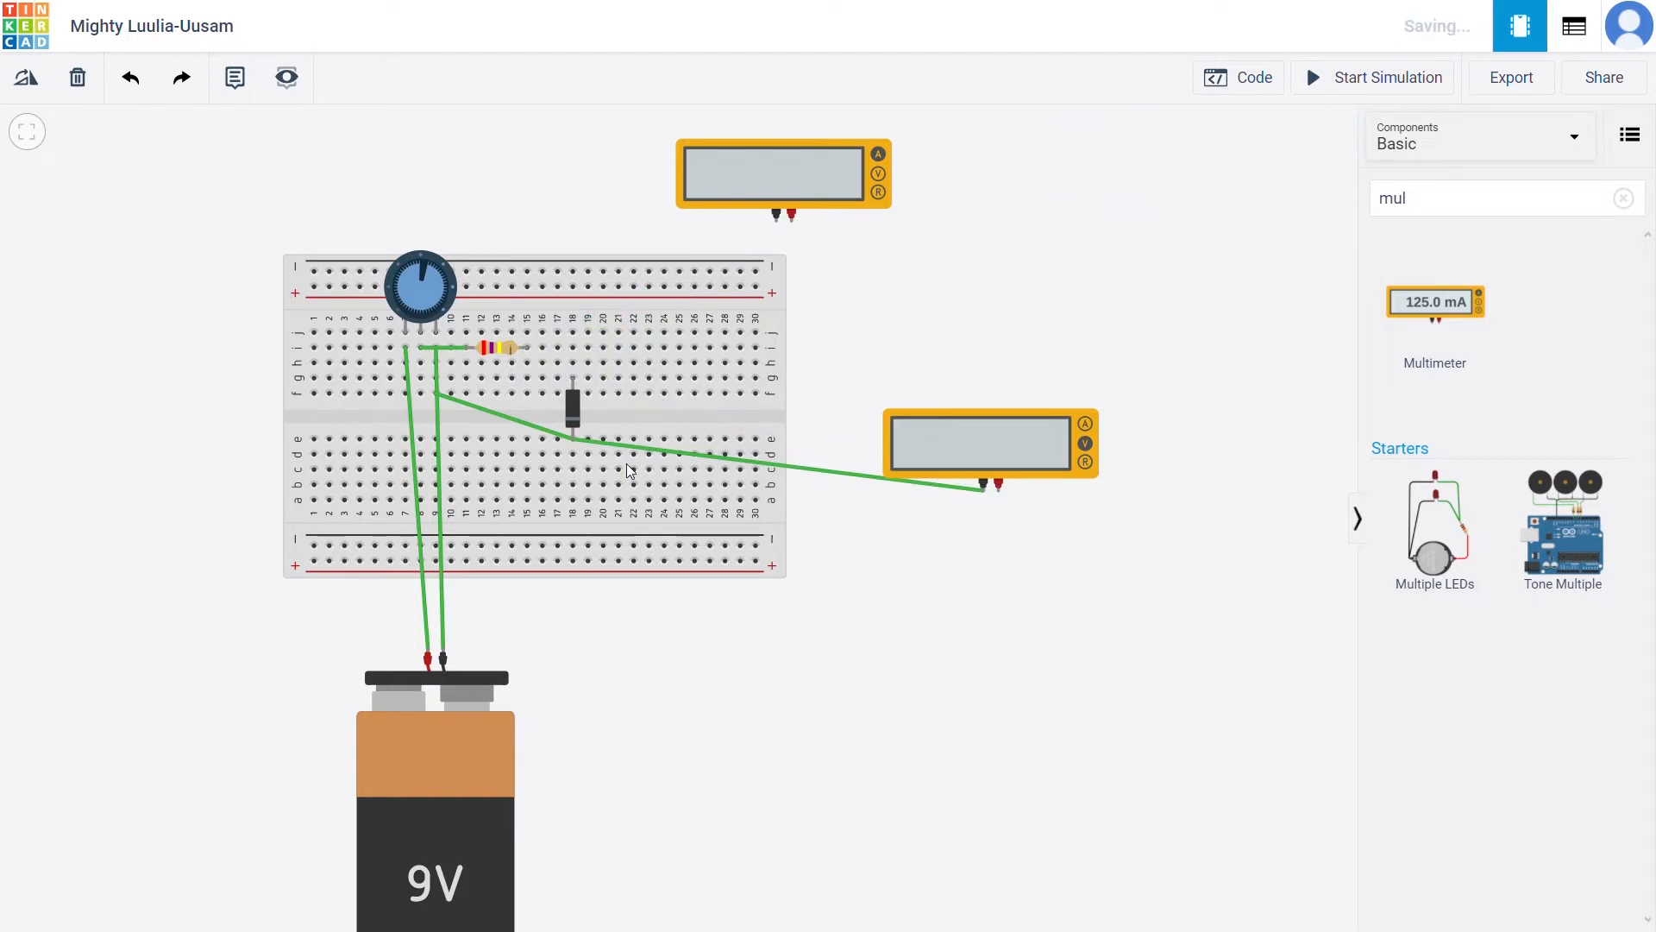
pyautogui.click(647, 449)
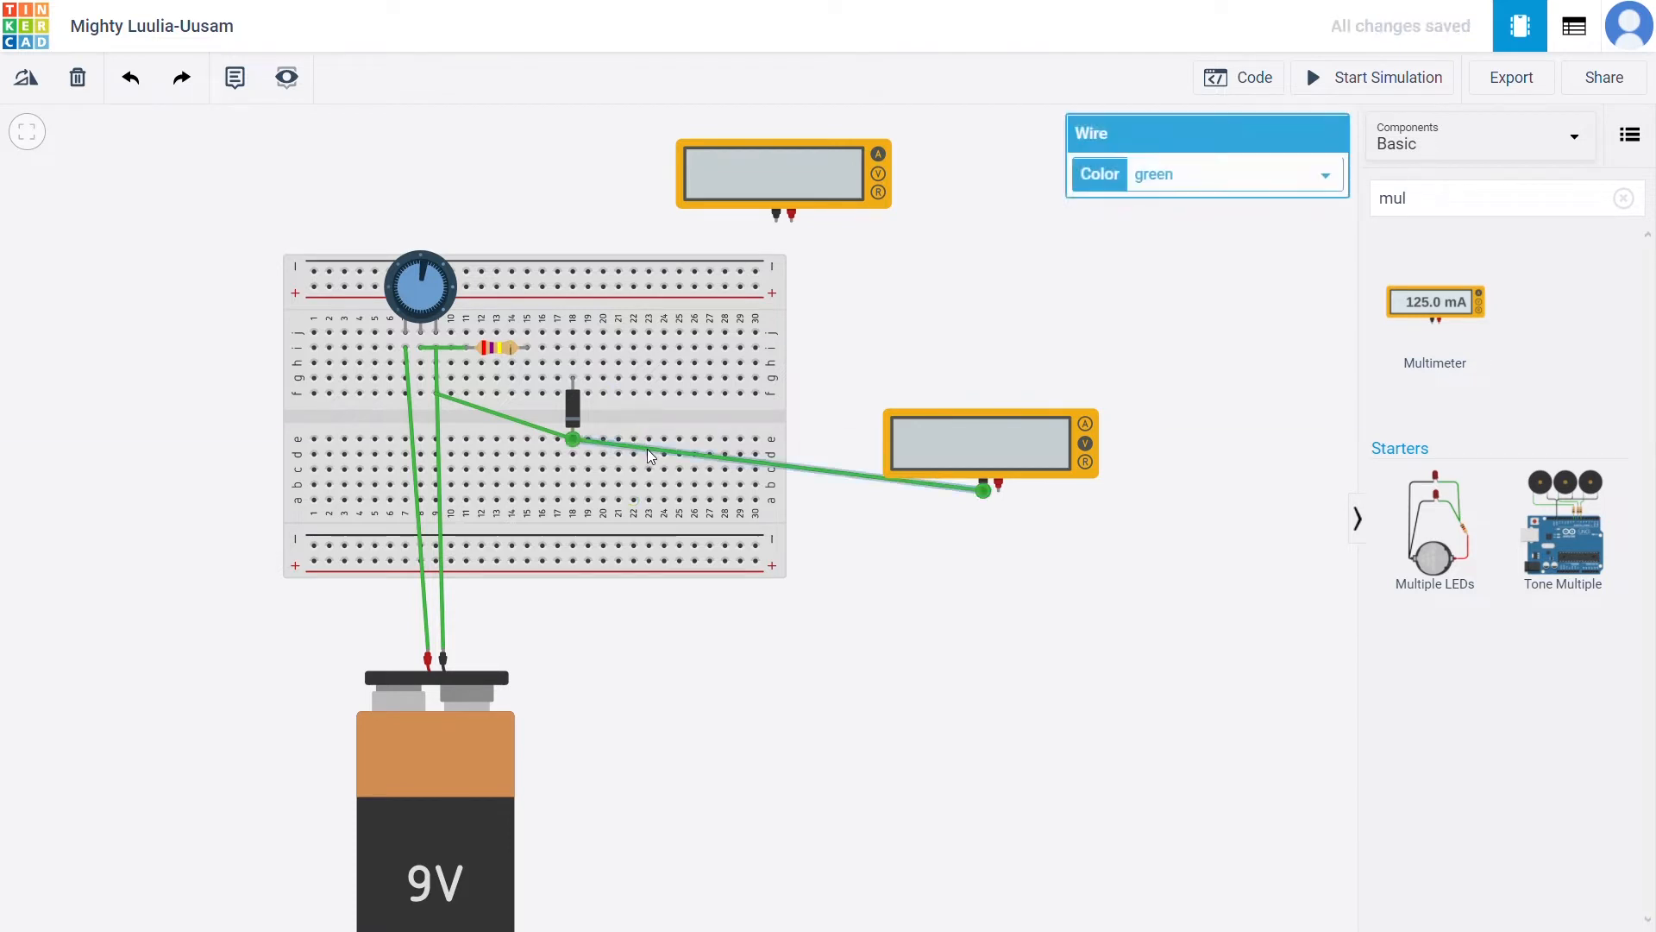
pyautogui.press('Delete')
pyautogui.click(556, 435)
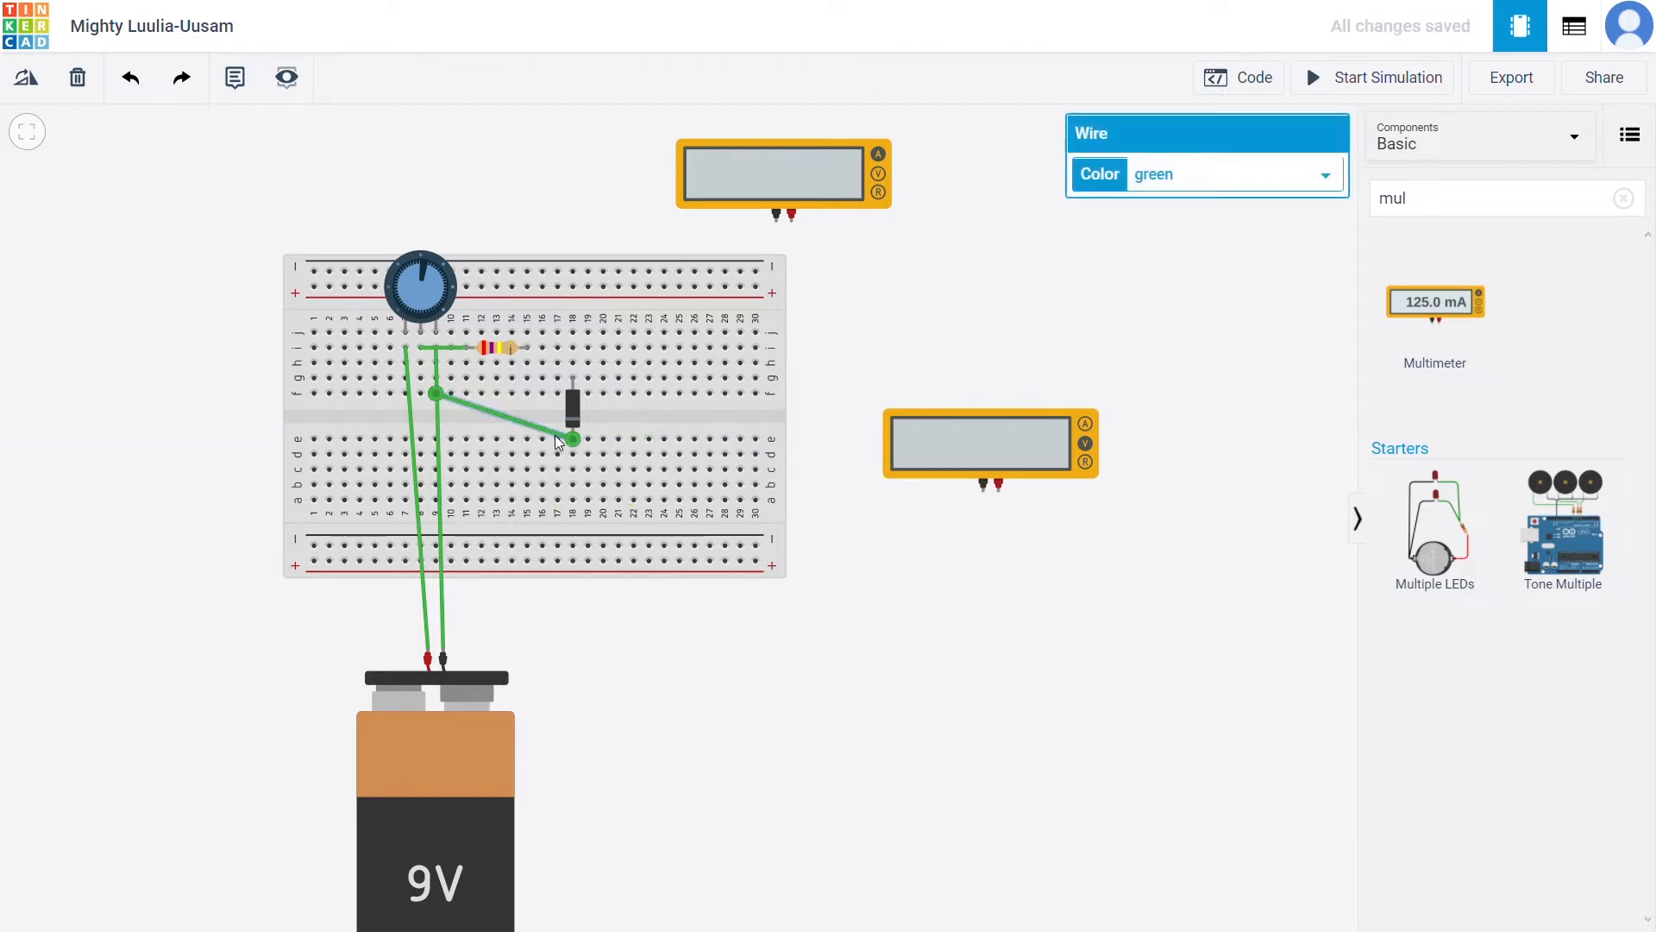
pyautogui.press('Delete')
# - Reverse the diode in place and wire the ammeter's positive probe to the resistor's free end and its negative probe to the diode's cathode
pyautogui.click(573, 406)
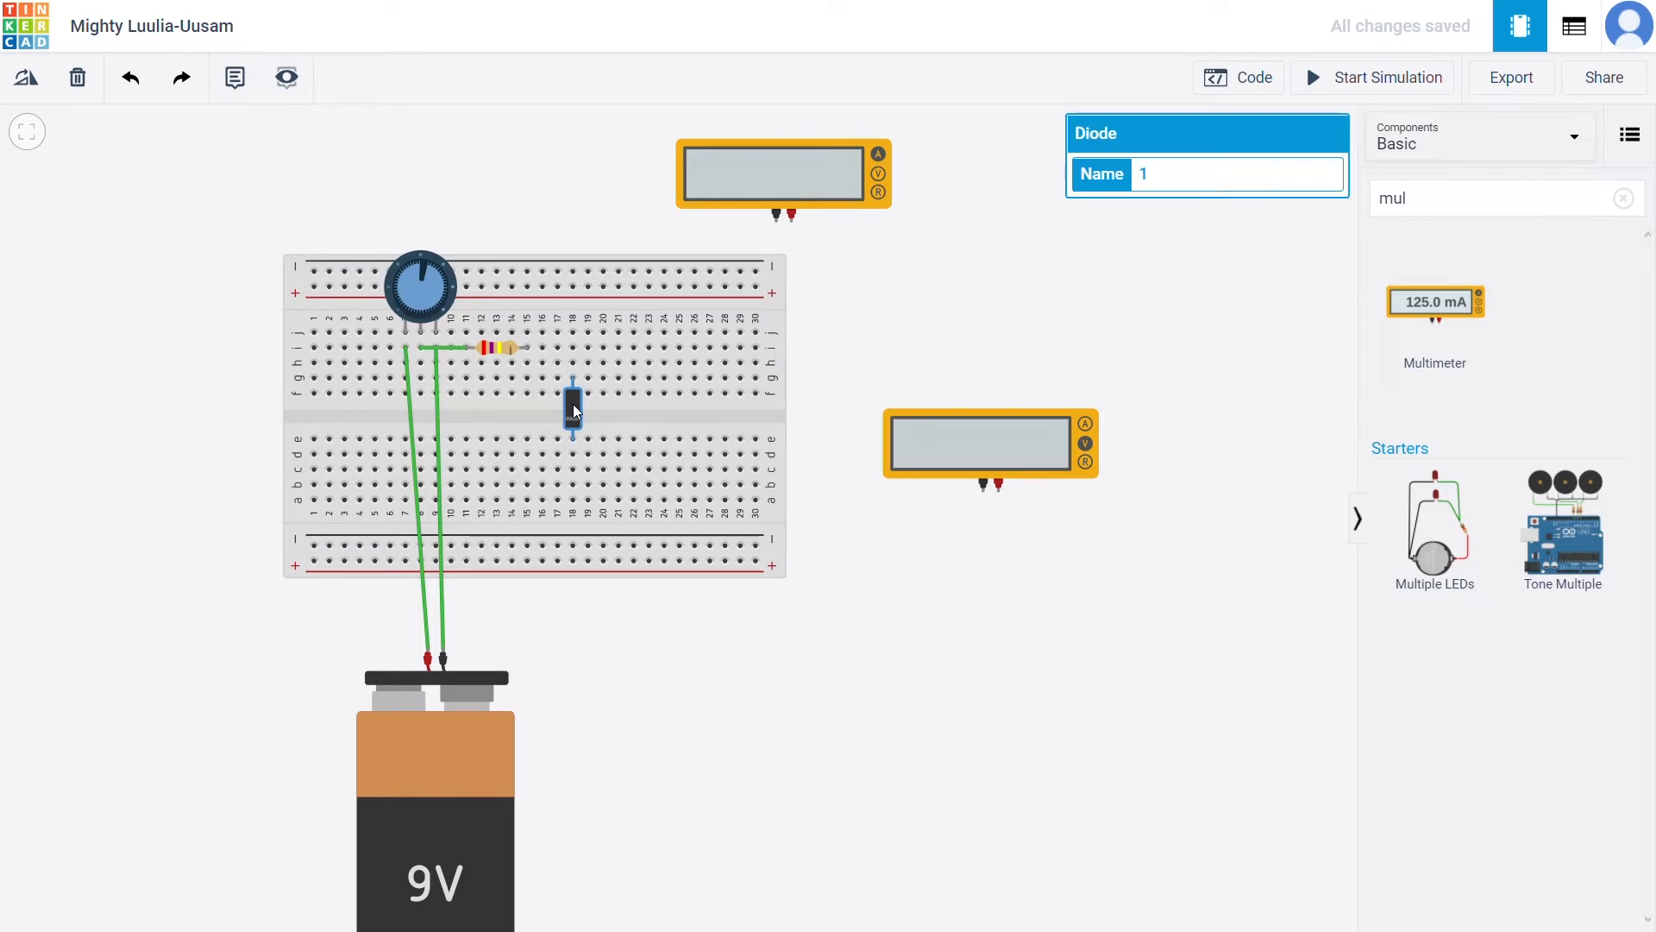
pyautogui.hotkey('ctrl', 'r')
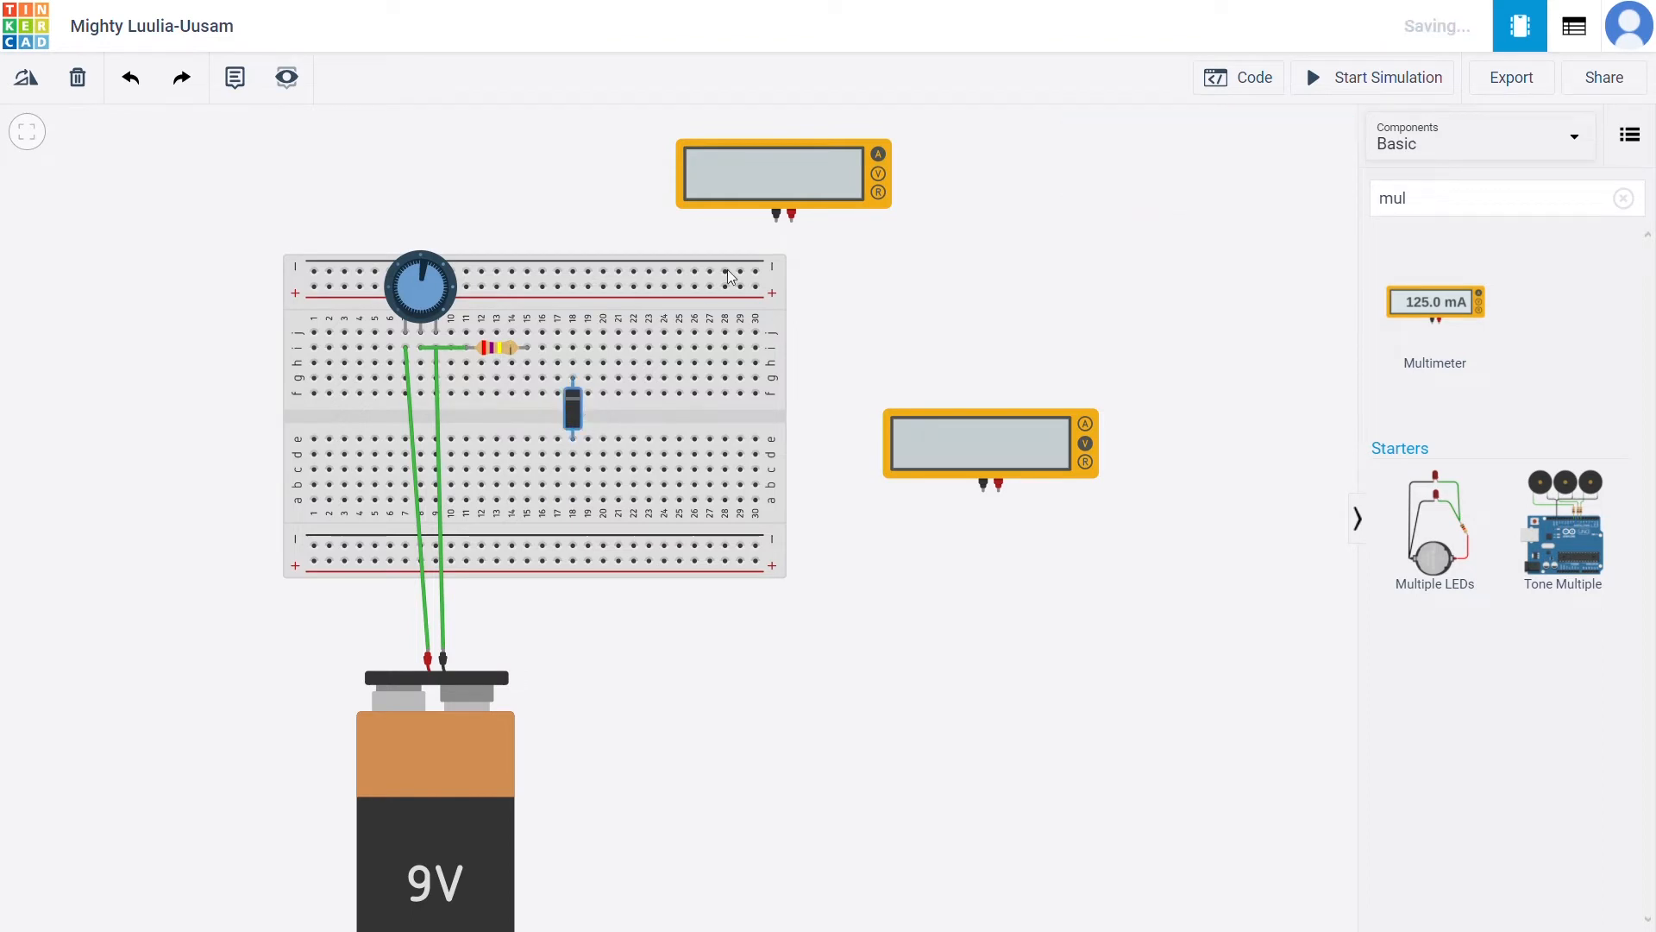
pyautogui.click(792, 215)
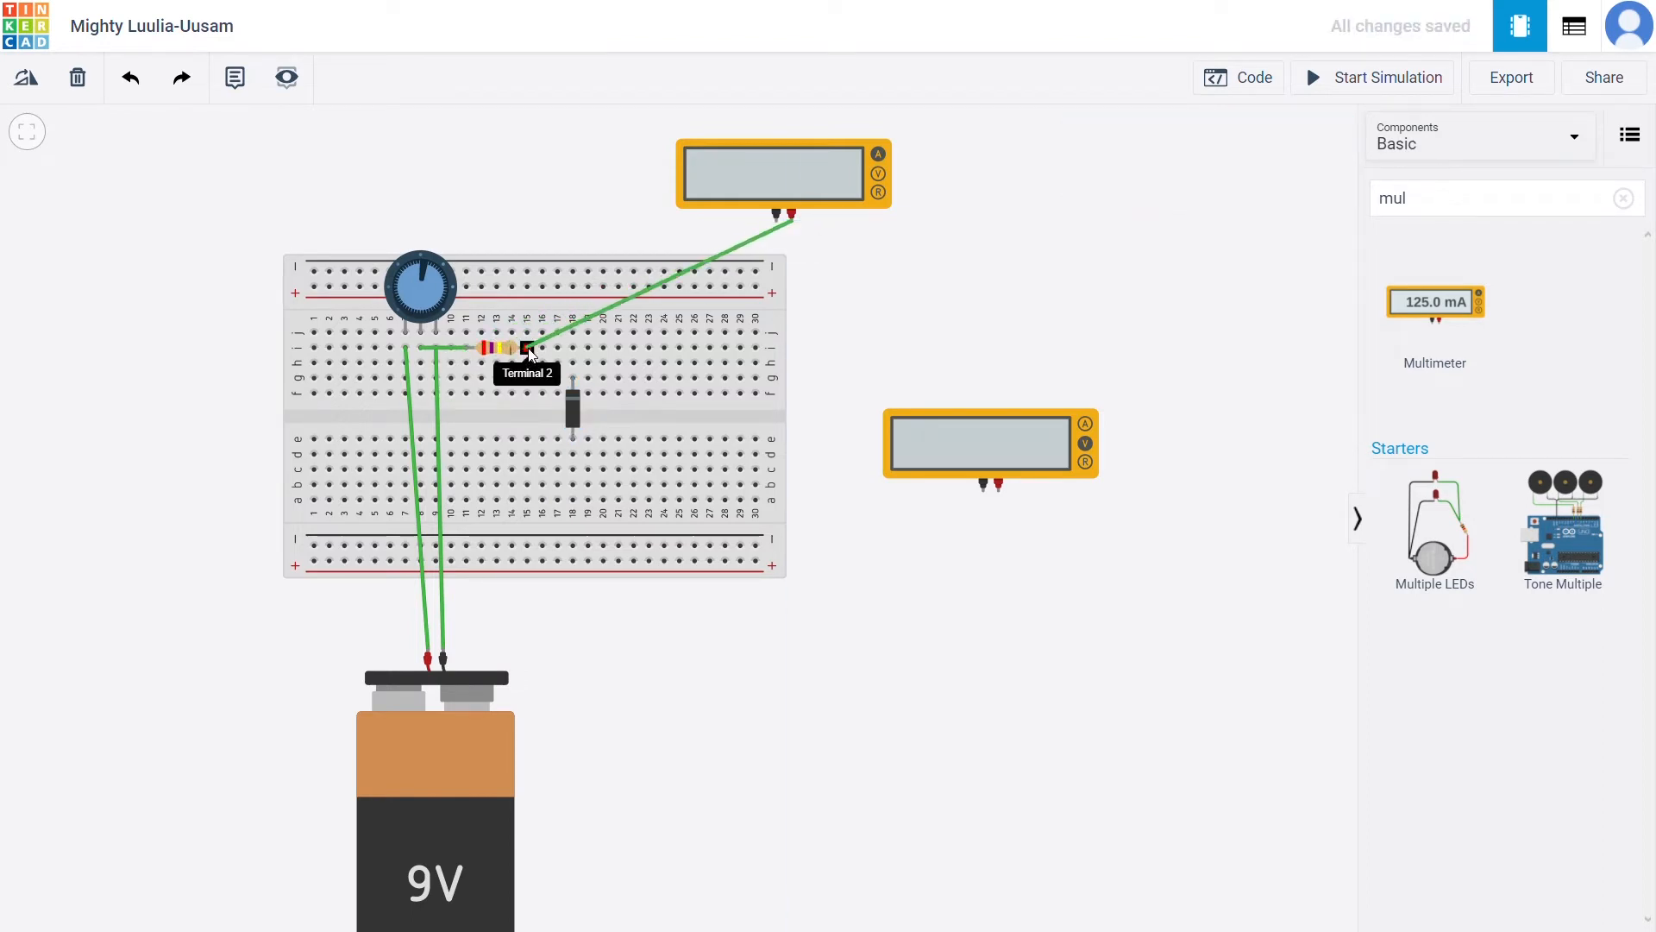
pyautogui.click(777, 215)
pyautogui.click(574, 379)
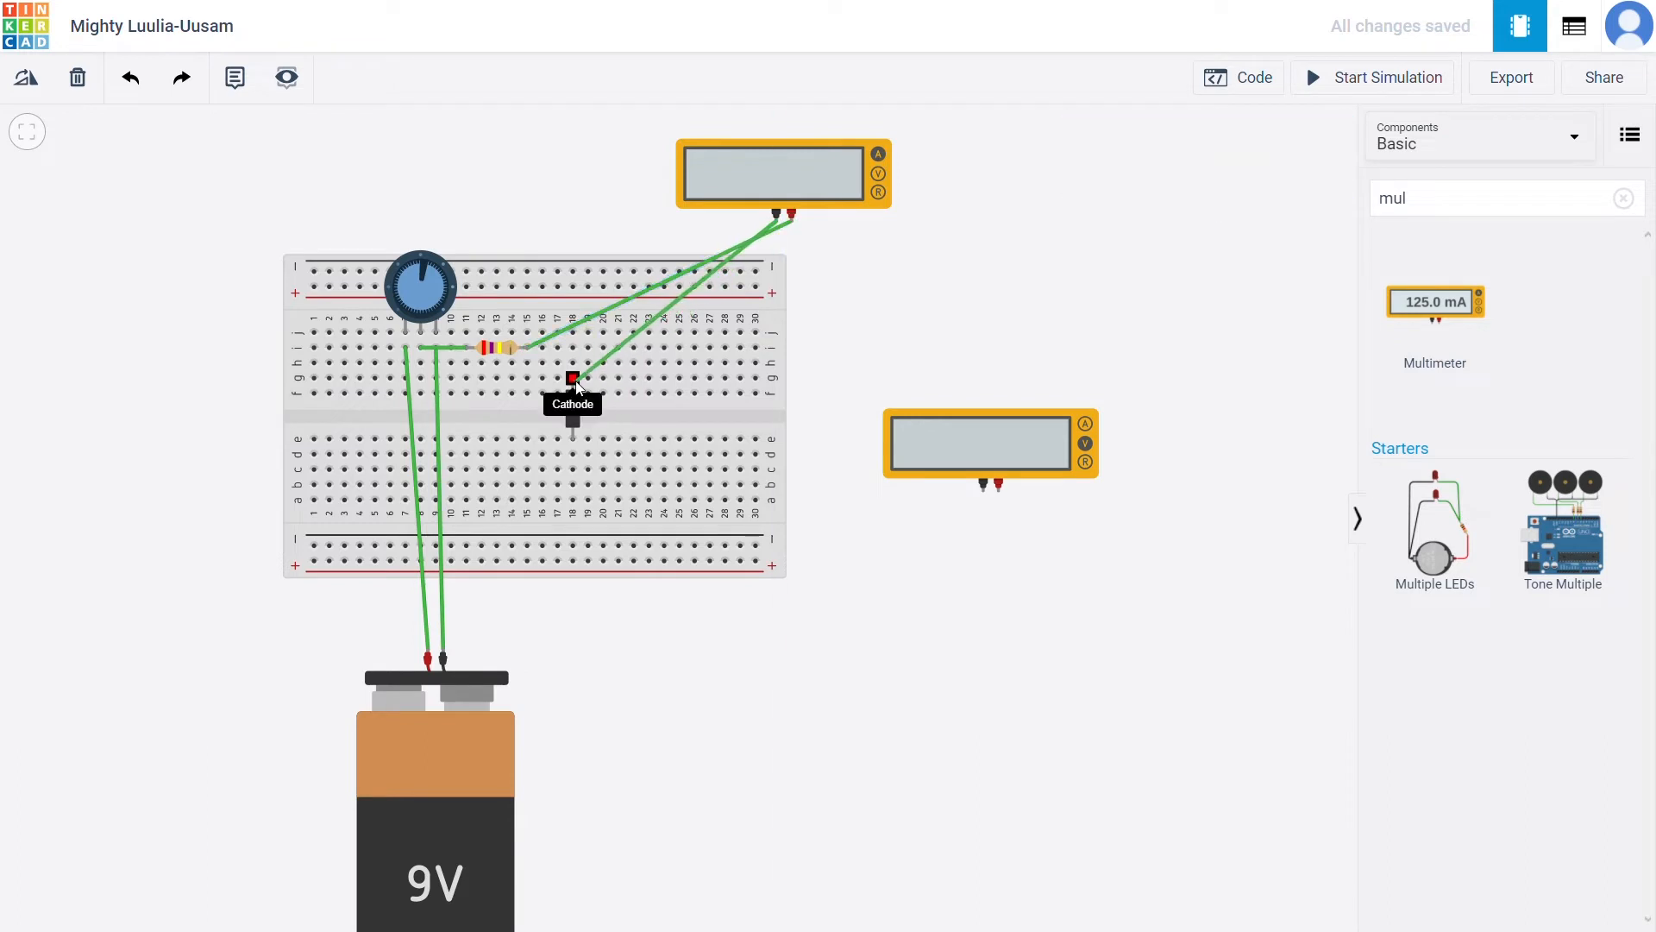
# - Wire the diode's anode to column 9 in row f, and connect the voltmeter's negative probe to the anode and positive probe to the cathode
pyautogui.click(575, 441)
pyautogui.click(437, 393)
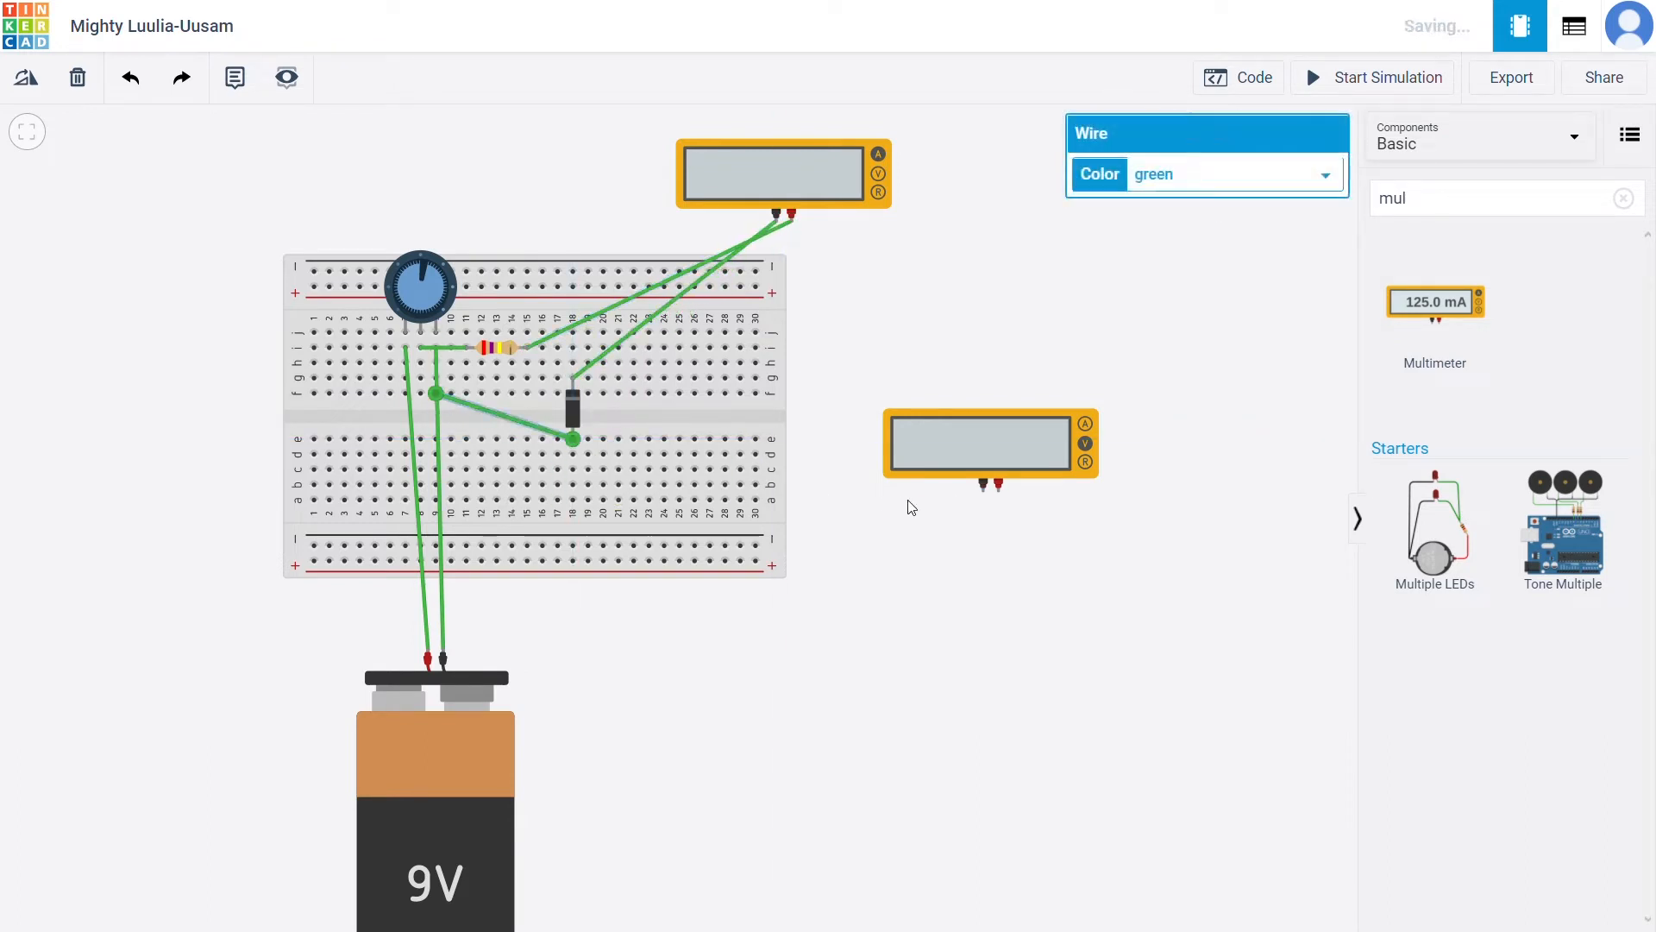
pyautogui.click(983, 487)
pyautogui.click(573, 439)
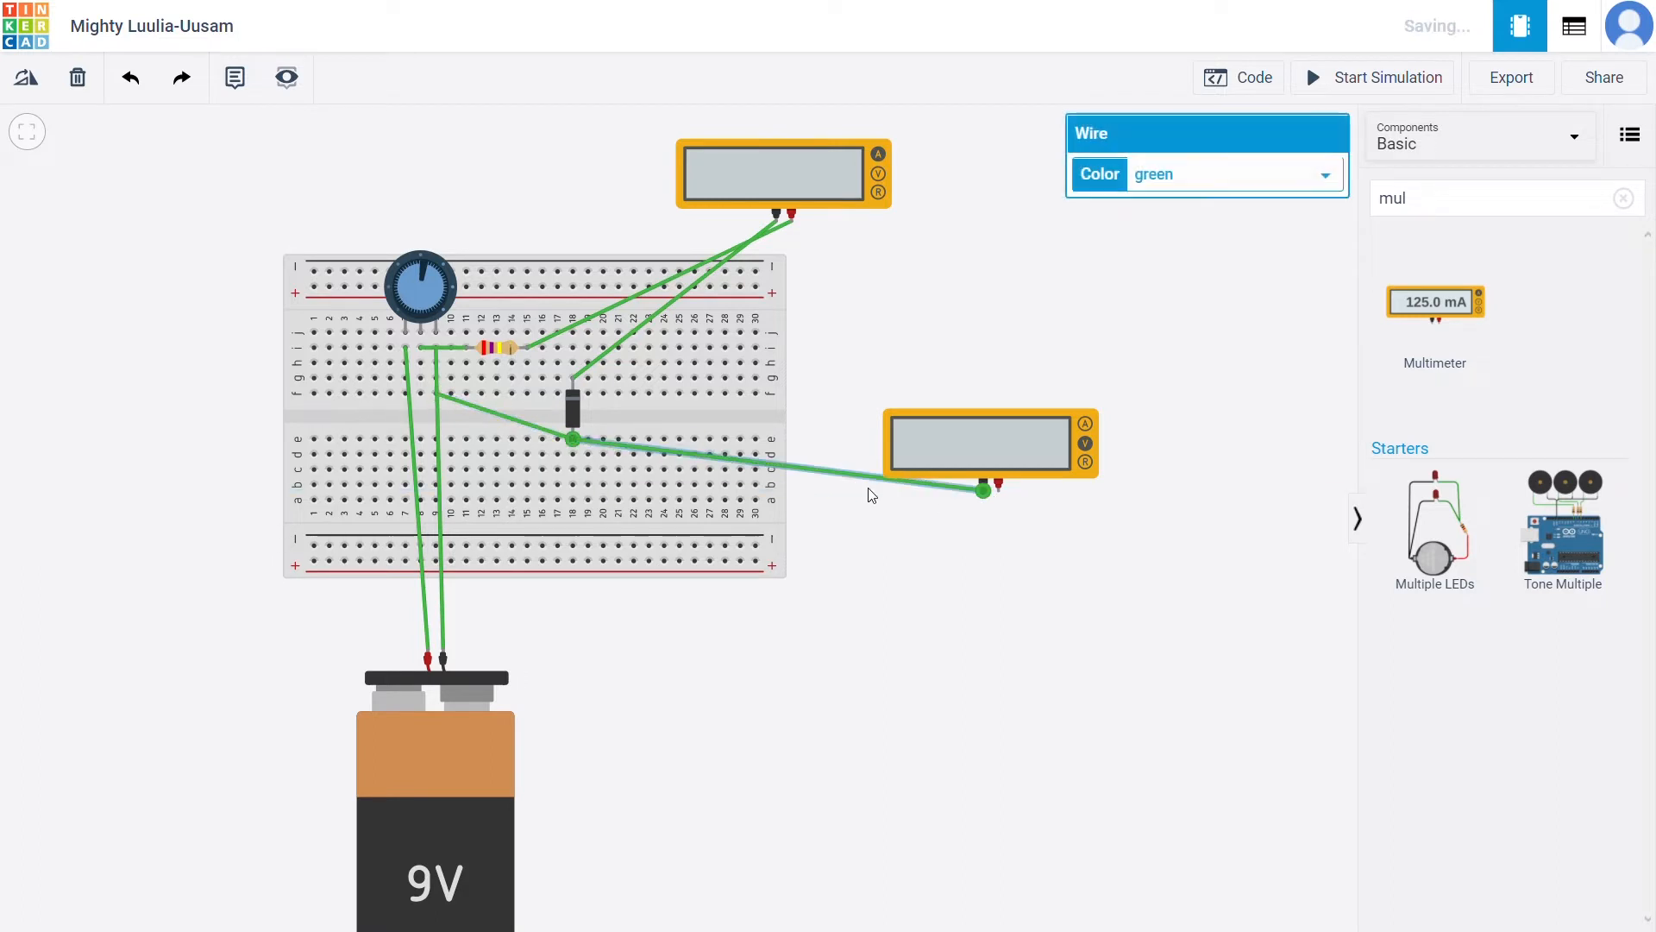
pyautogui.click(998, 485)
pyautogui.click(573, 378)
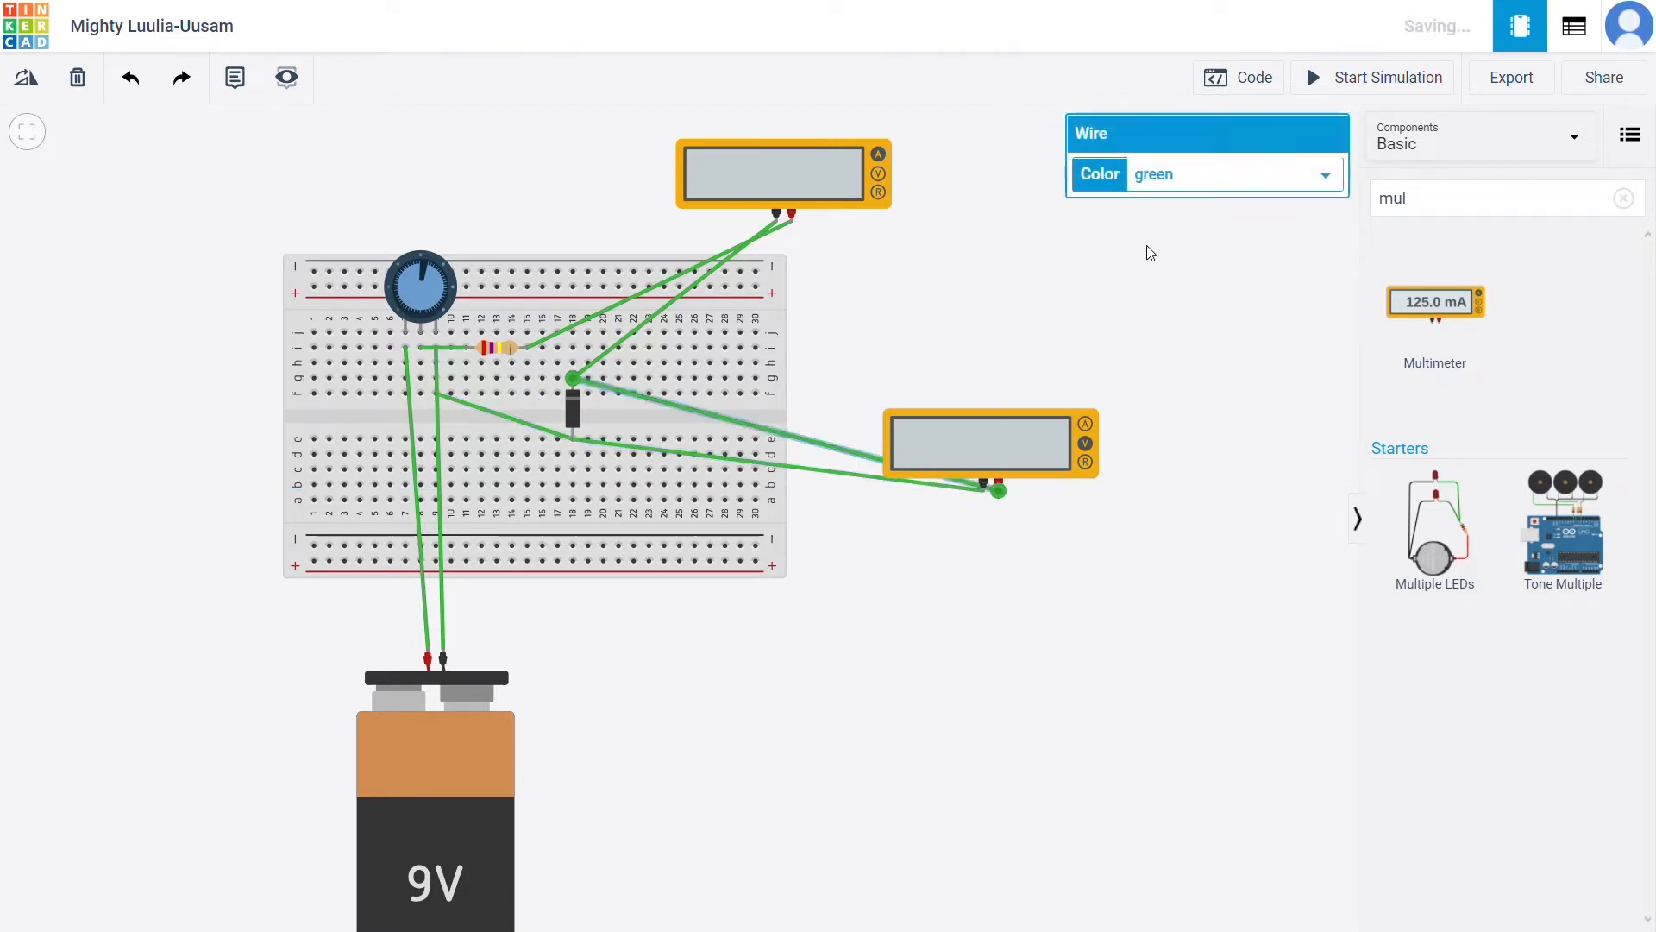
# - Simulate the reversed diode and turn the potentiometer knob back to its starting end to examine the reverse current and voltage, ending the simulation when done
pyautogui.click(1419, 75)
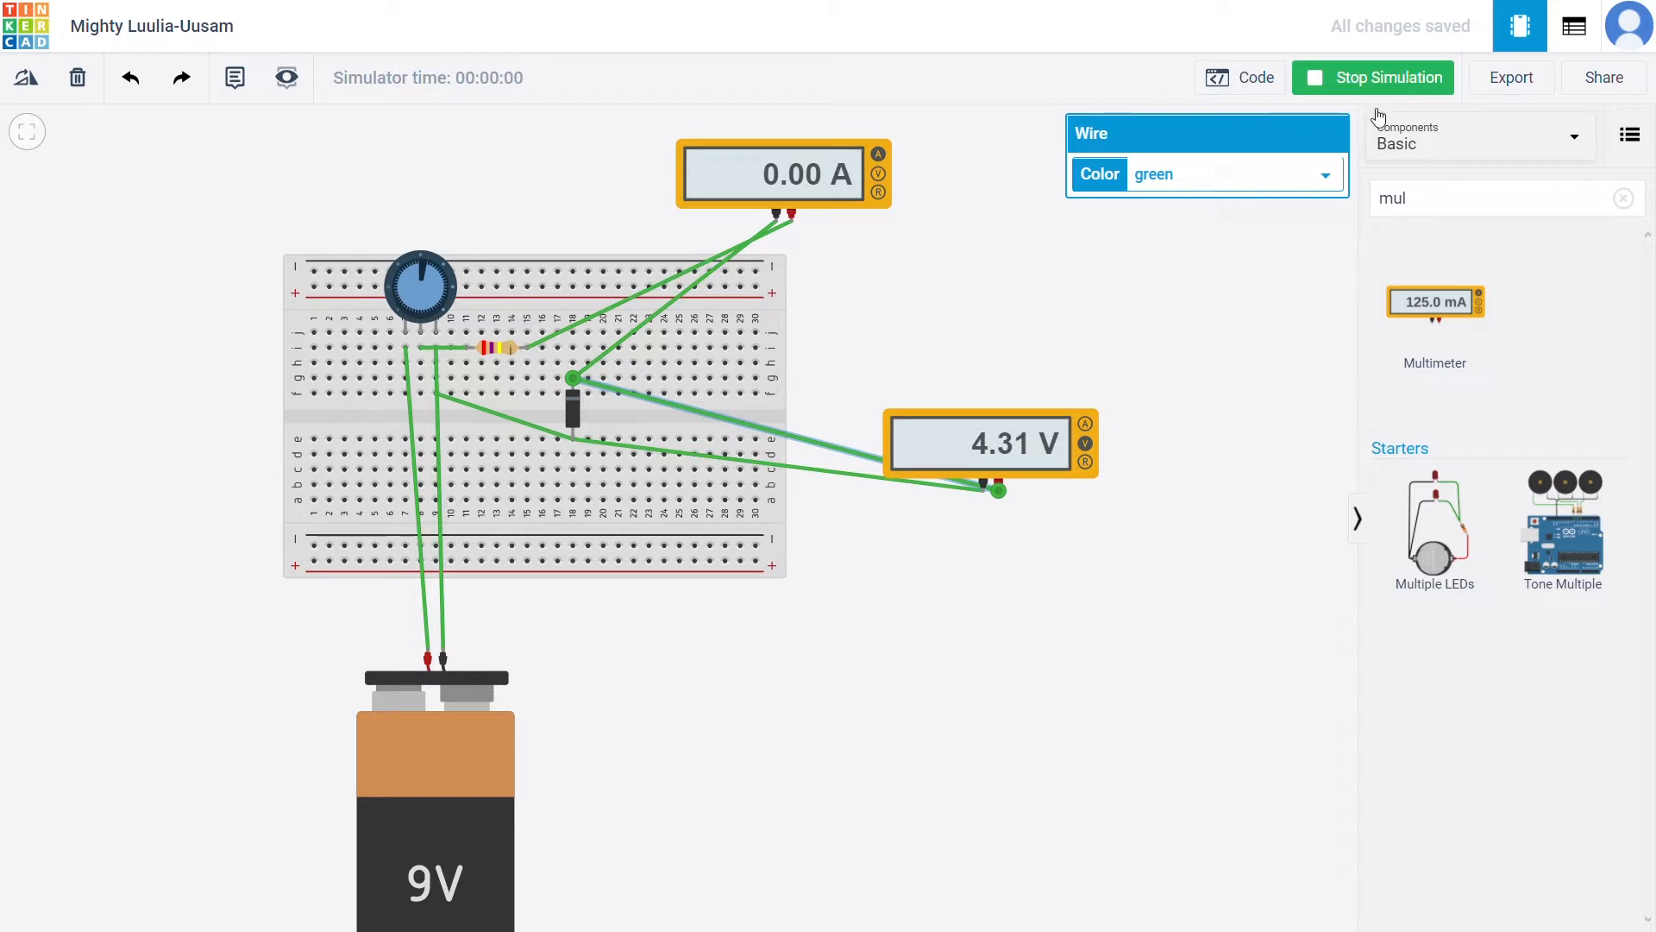
pyautogui.moveTo(424, 276); pyautogui.dragTo(395, 318)
pyautogui.moveTo(392, 269); pyautogui.dragTo(404, 315)
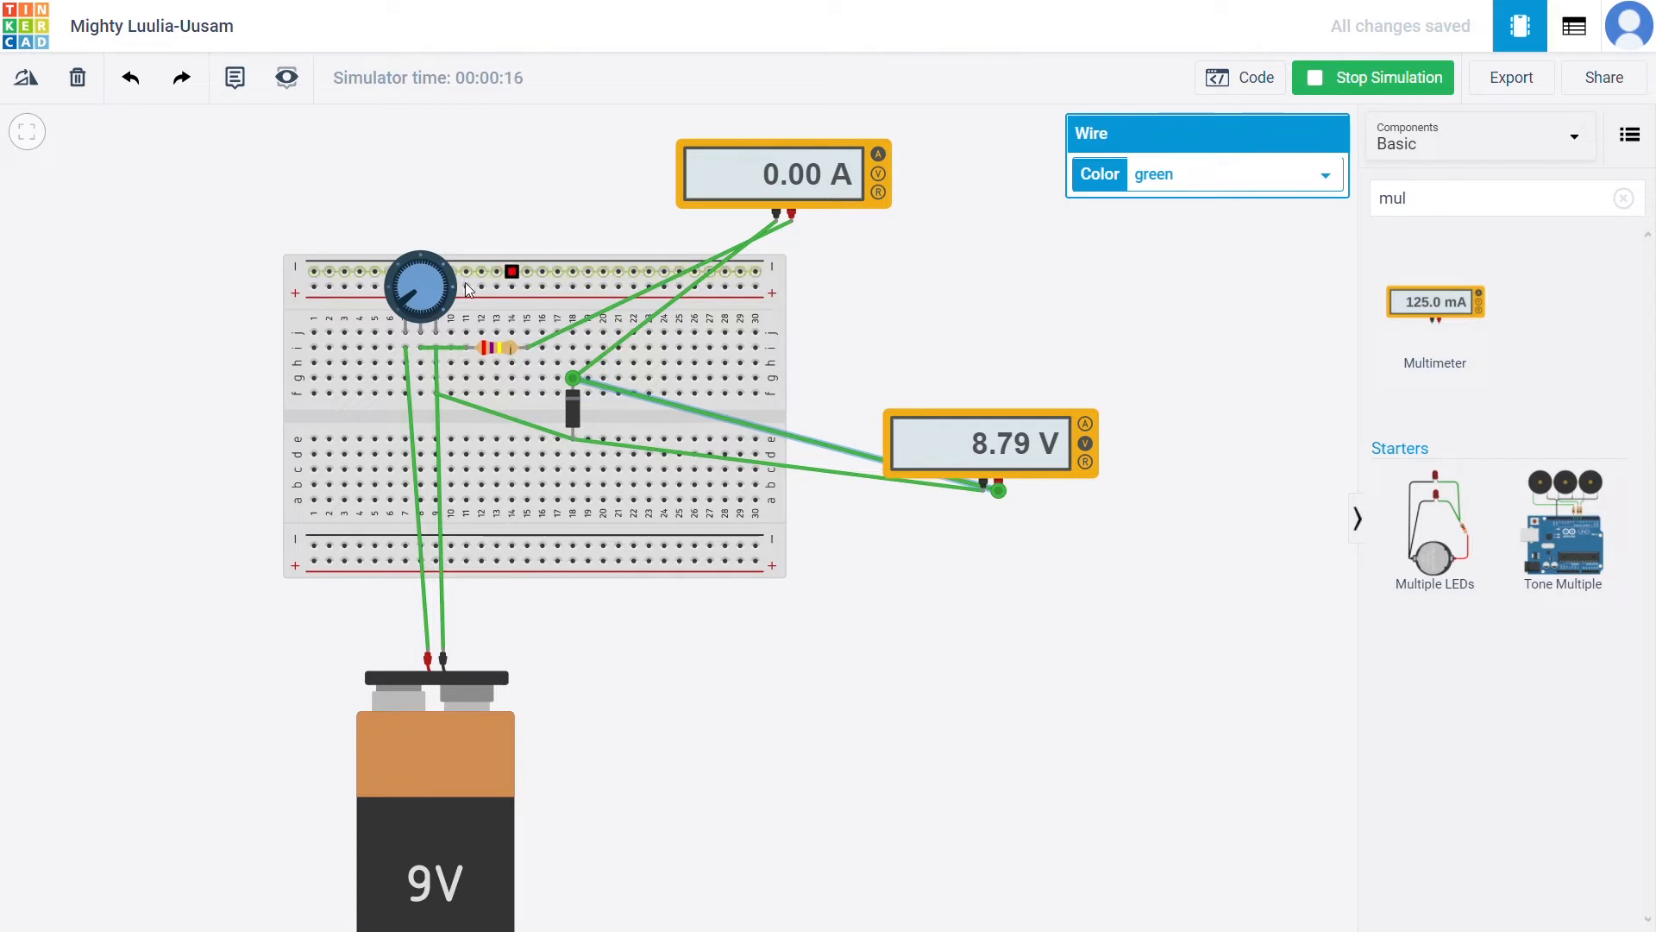
pyautogui.moveTo(450, 278); pyautogui.dragTo(399, 309)
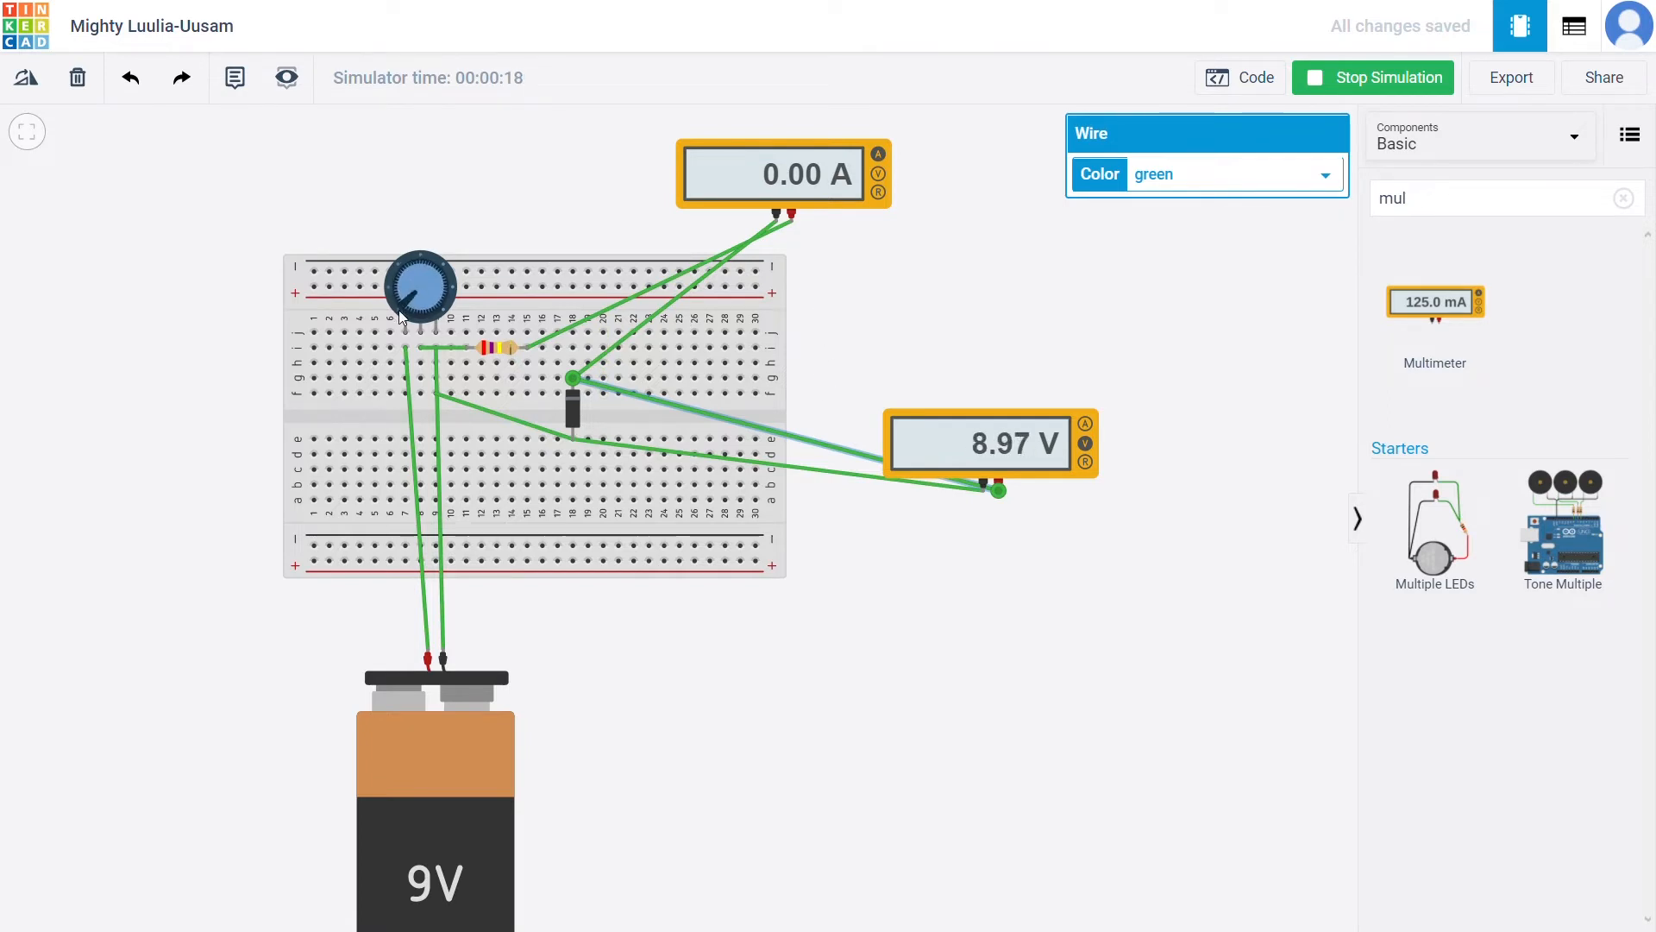
pyautogui.click(1382, 80)
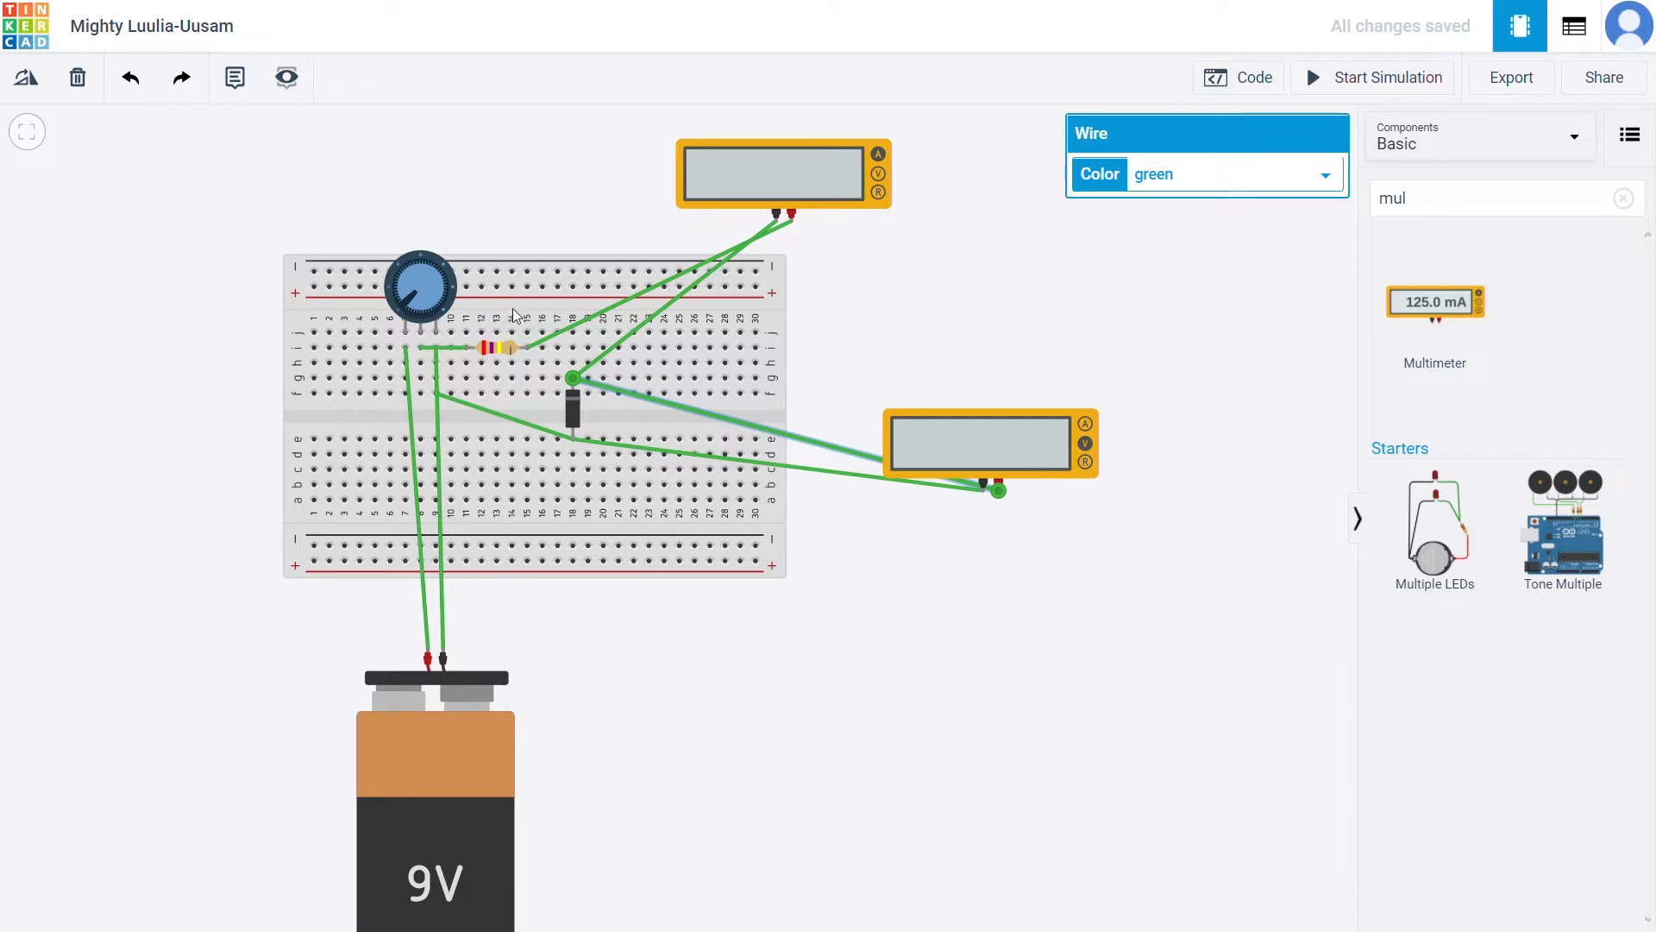
# - Delete the potentiometer and the two wires connecting the battery to the breadboard
pyautogui.click(450, 335)
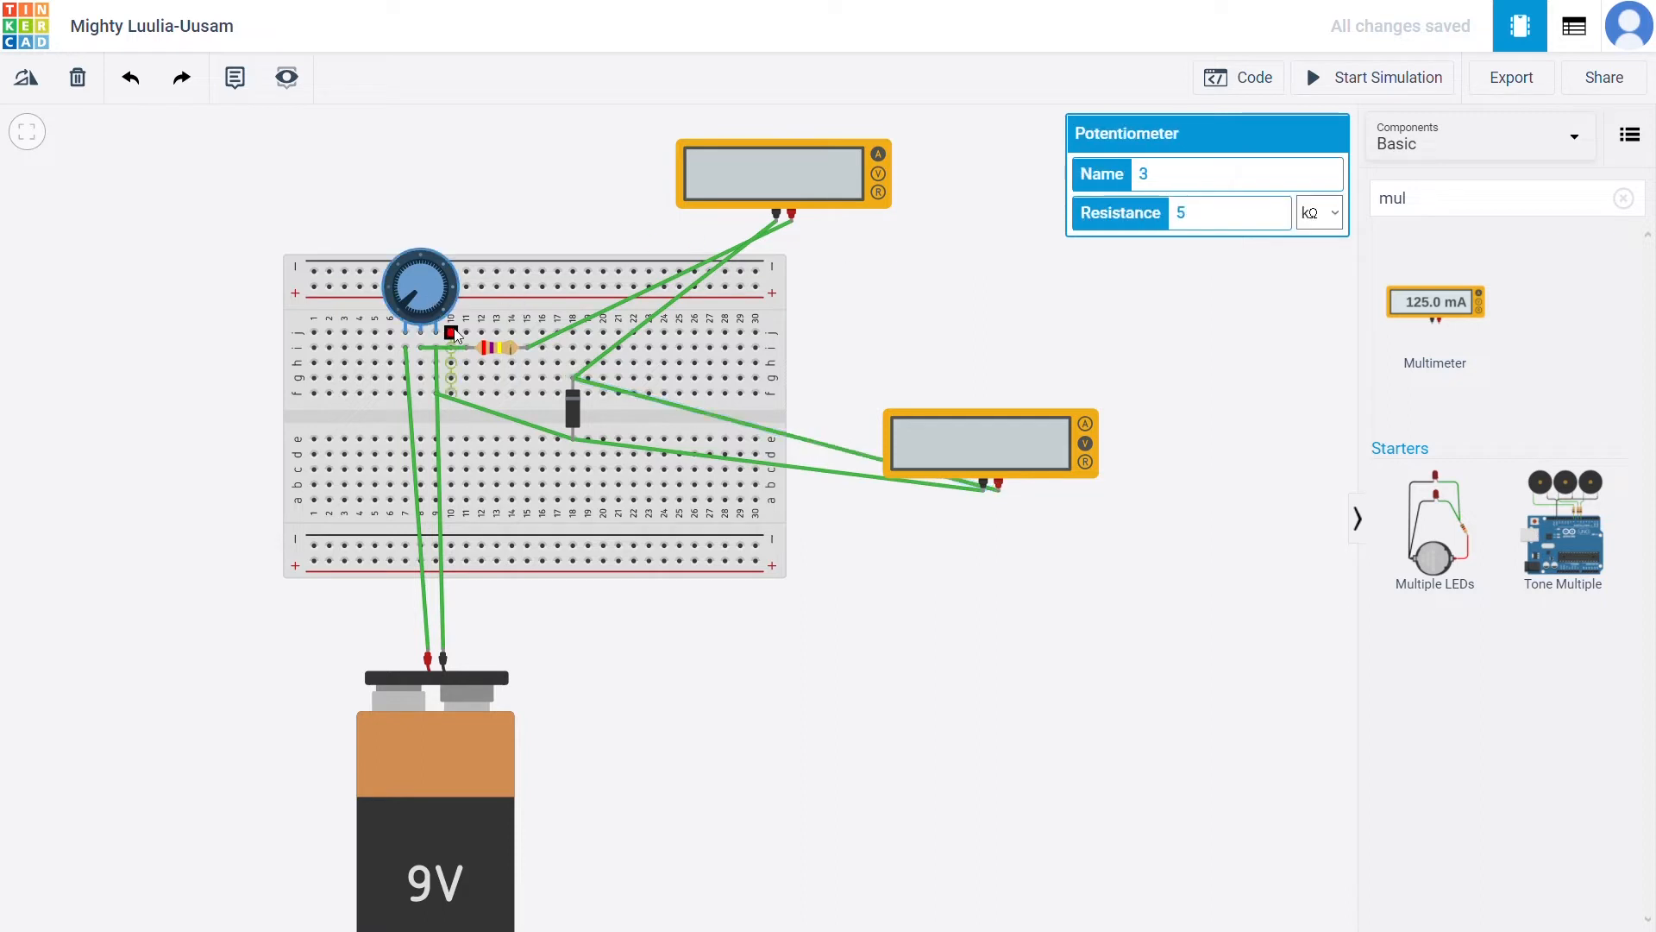
pyautogui.press('Delete')
pyautogui.click(439, 494)
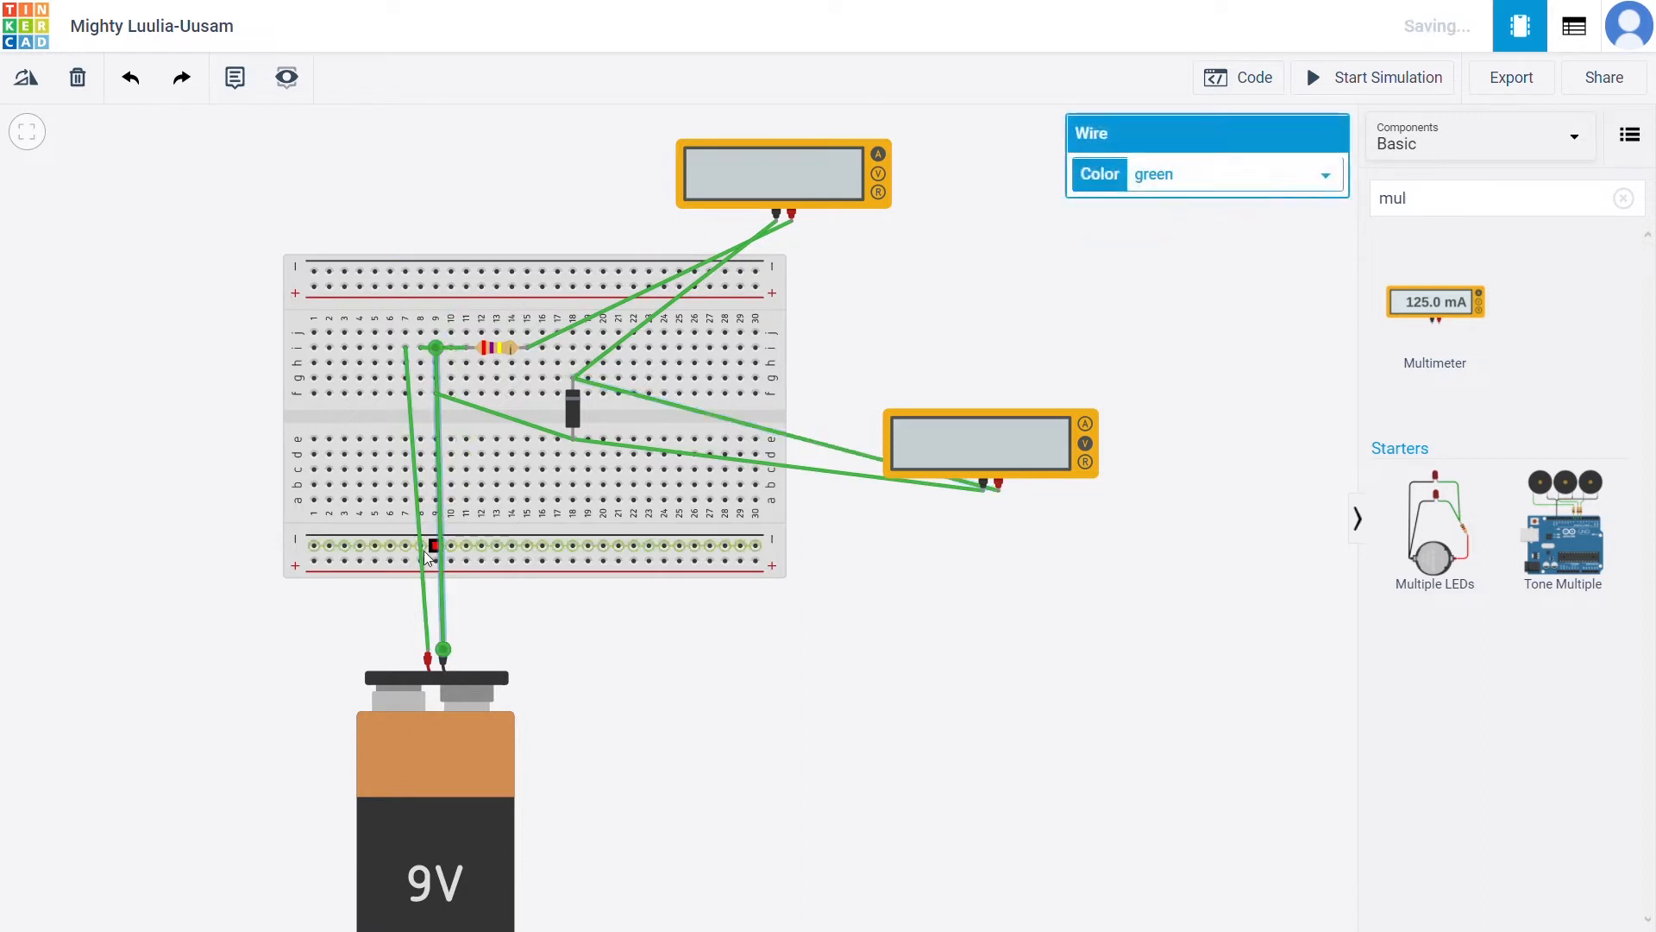
pyautogui.press('Delete')
pyautogui.click(419, 552)
pyautogui.press('Delete')
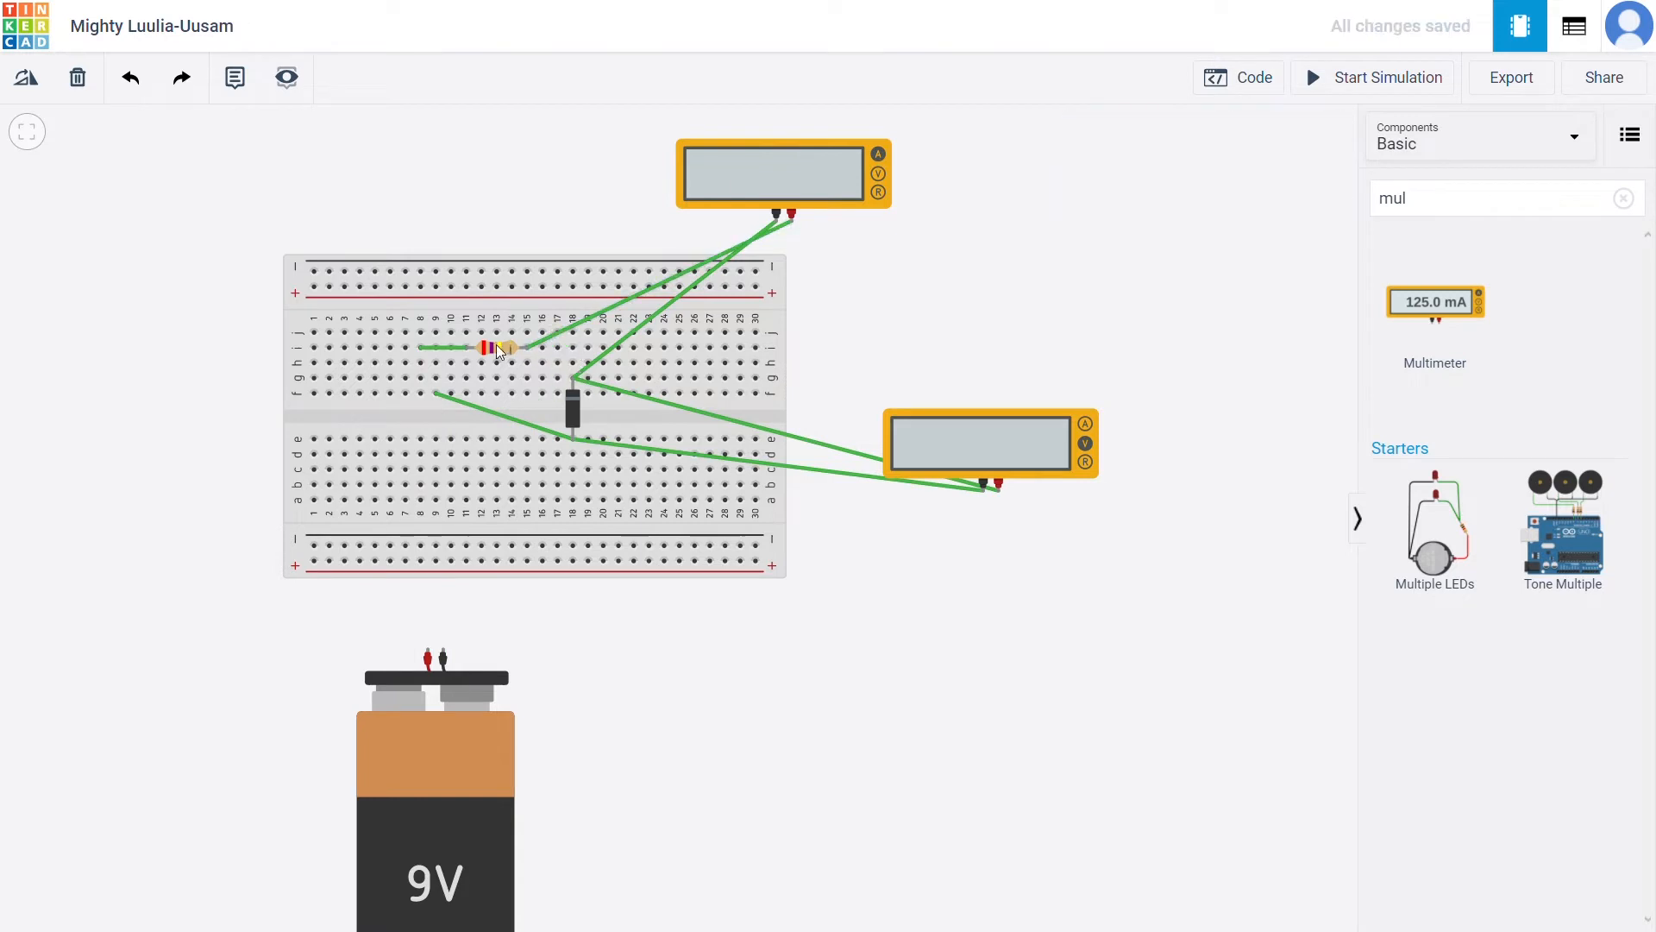
# - Delete the resistor with its two connecting wires, and the wire from column 9 to the diode's anode
pyautogui.click(543, 339)
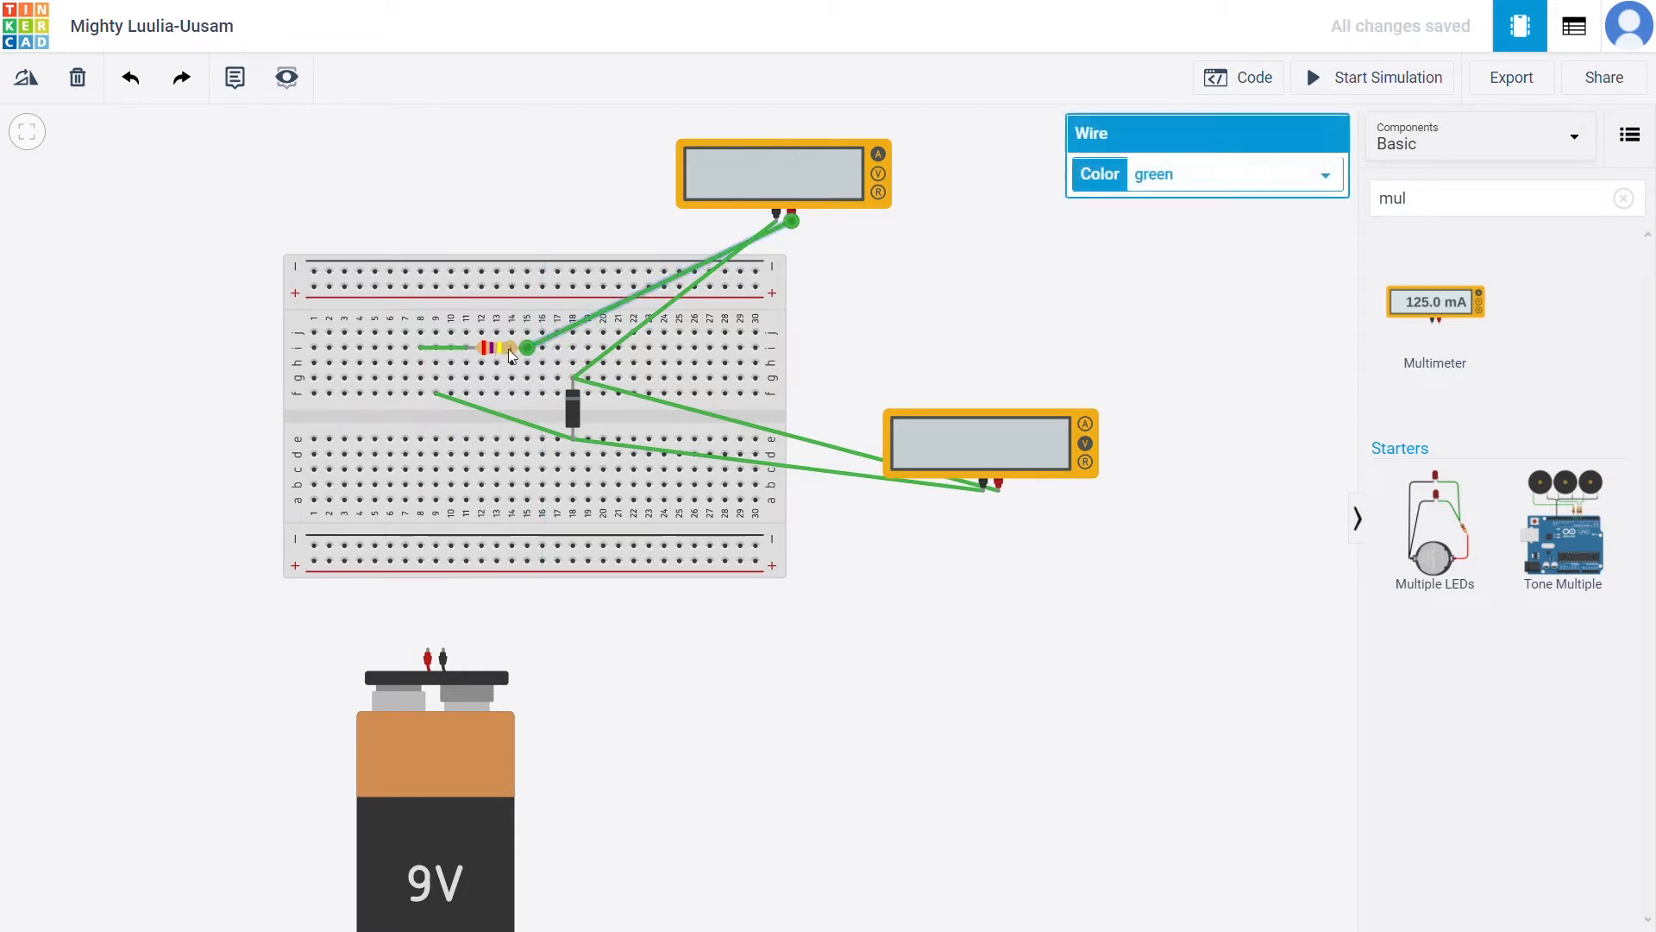
pyautogui.press('Delete')
pyautogui.click(458, 346)
pyautogui.press('Delete')
pyautogui.click(493, 414)
pyautogui.press('Delete')
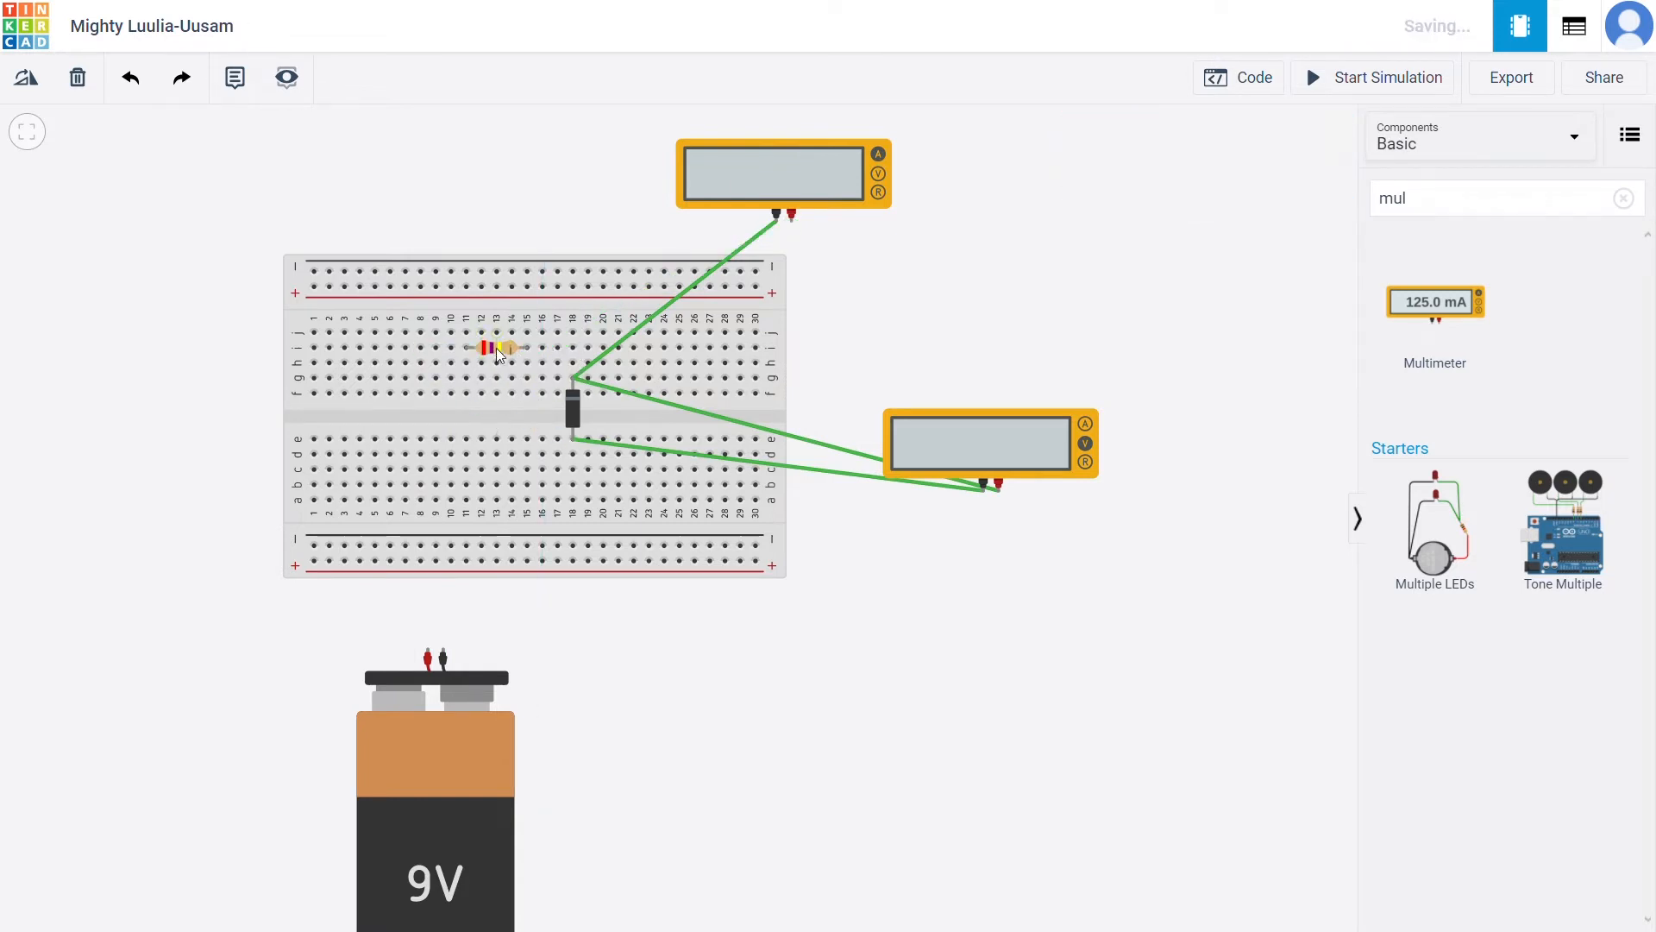
pyautogui.click(497, 348)
pyautogui.press('Delete')
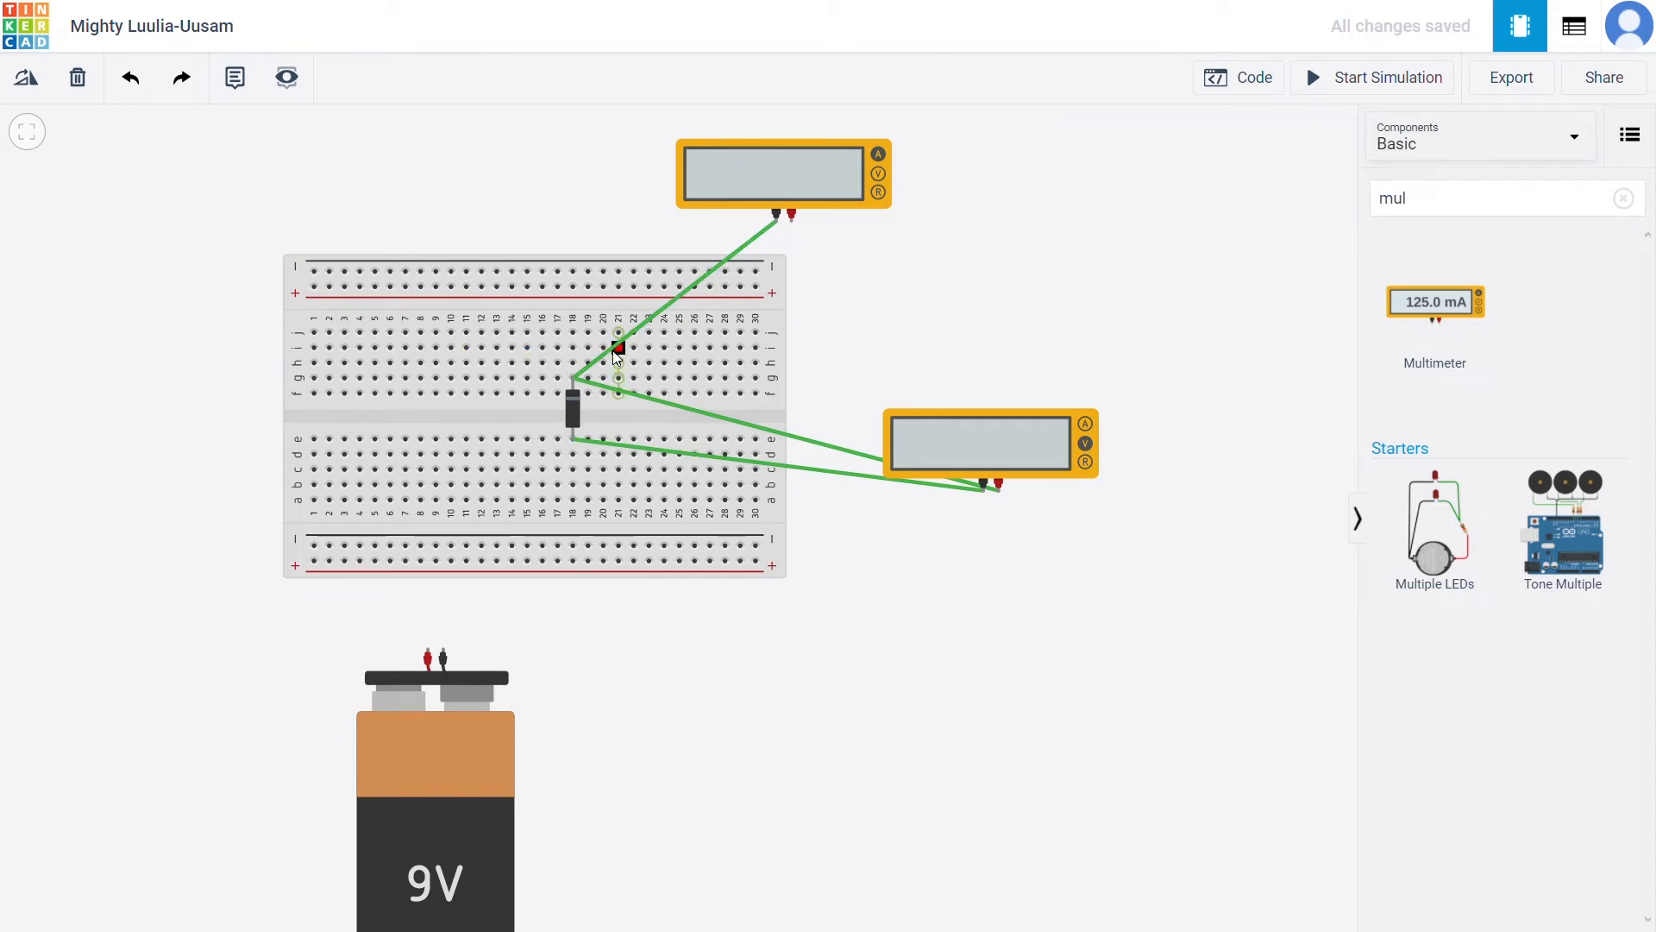
# - Delete the ammeter's remaining wire, both voltmeter wires and the diode from the breadboard
pyautogui.click(618, 349)
pyautogui.press('Delete')
pyautogui.click(633, 393)
pyautogui.press('Delete')
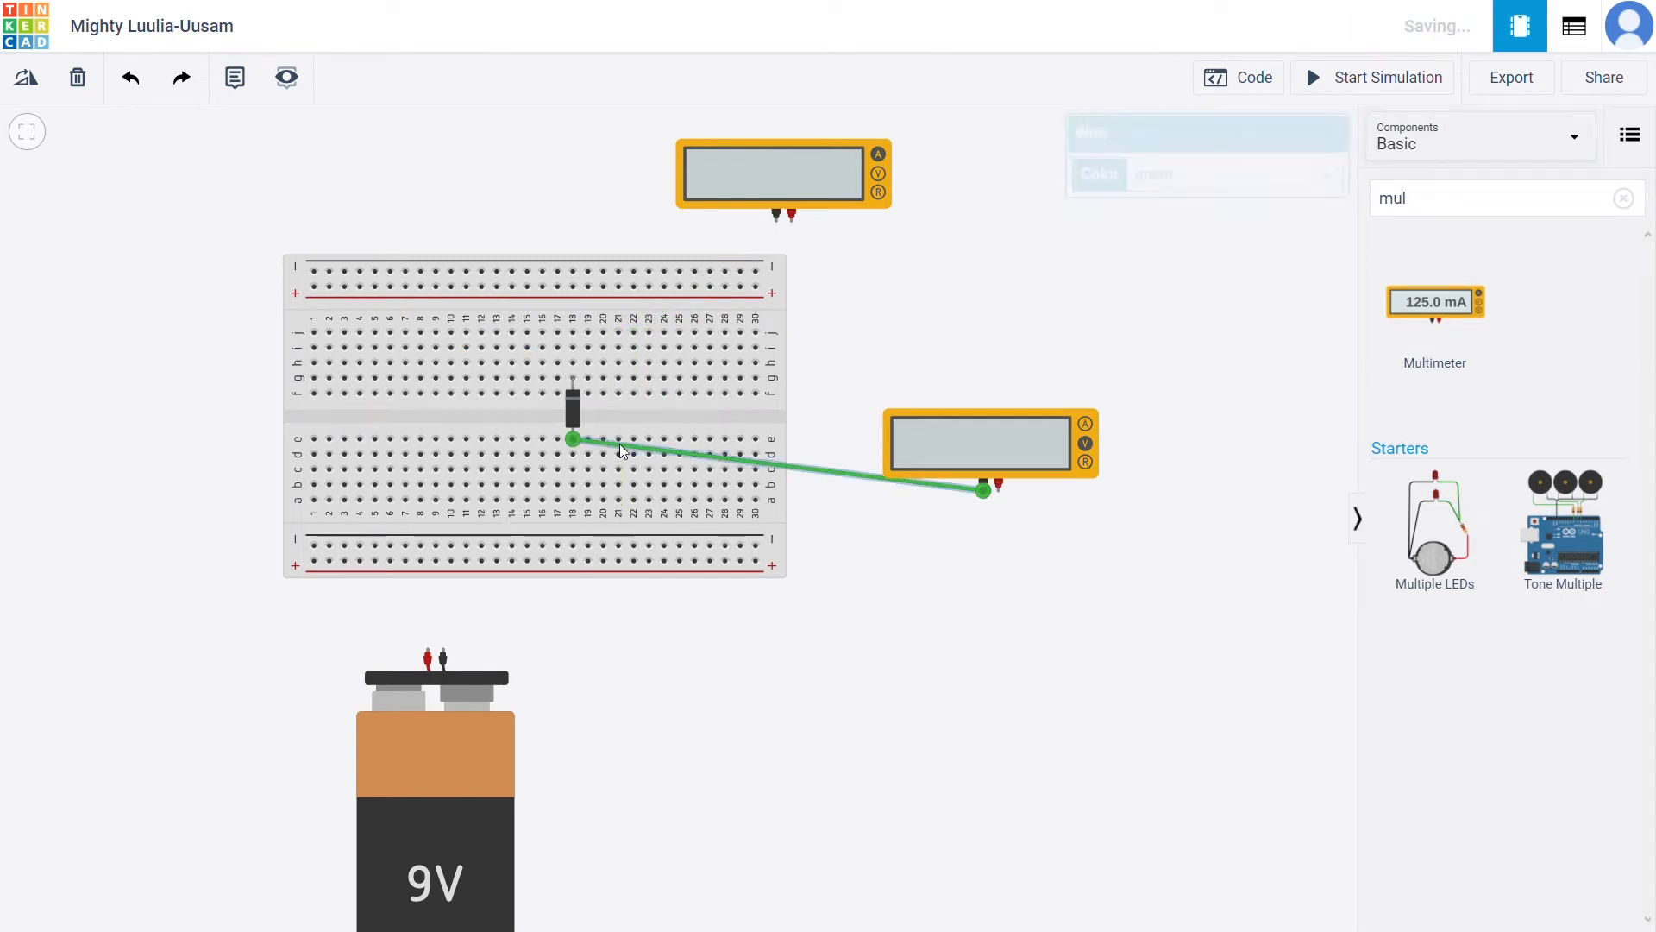
pyautogui.press('Delete')
pyautogui.click(570, 407)
pyautogui.press('Delete')
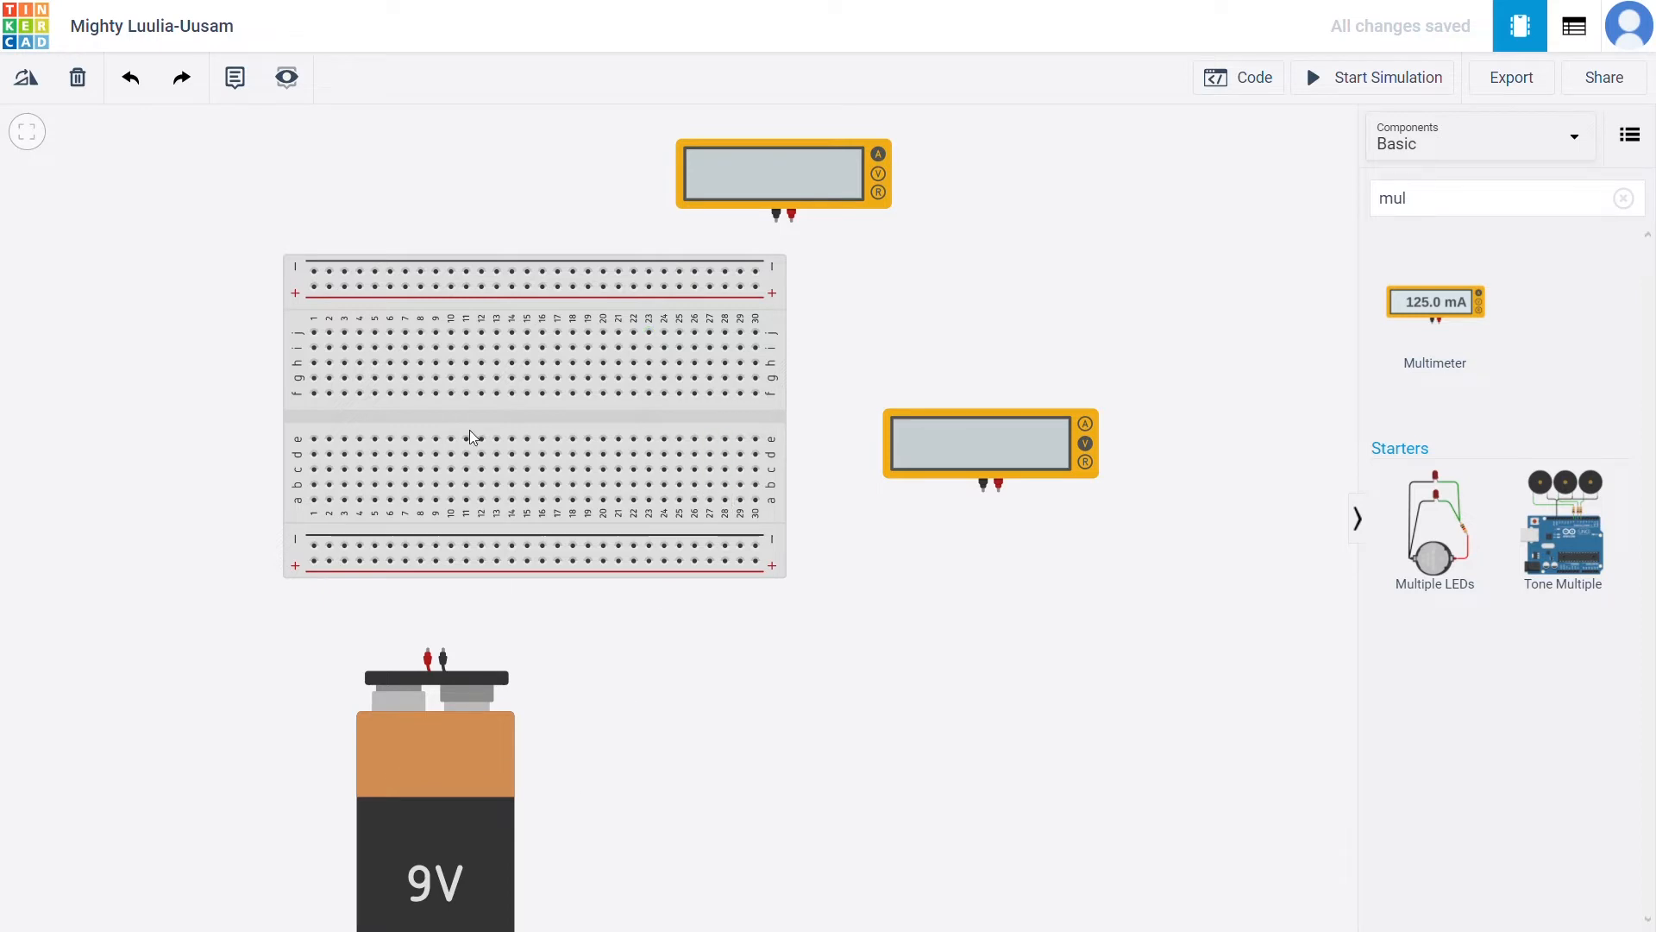
# - Move the ammeter beside the breadboard above the voltmeter, and add two resistors below the voltmeter
pyautogui.click(473, 405)
pyautogui.moveTo(799, 181); pyautogui.dragTo(1012, 277)
pyautogui.click(1480, 212)
pyautogui.hotkey('ctrl', 'a')
pyautogui.write('m')
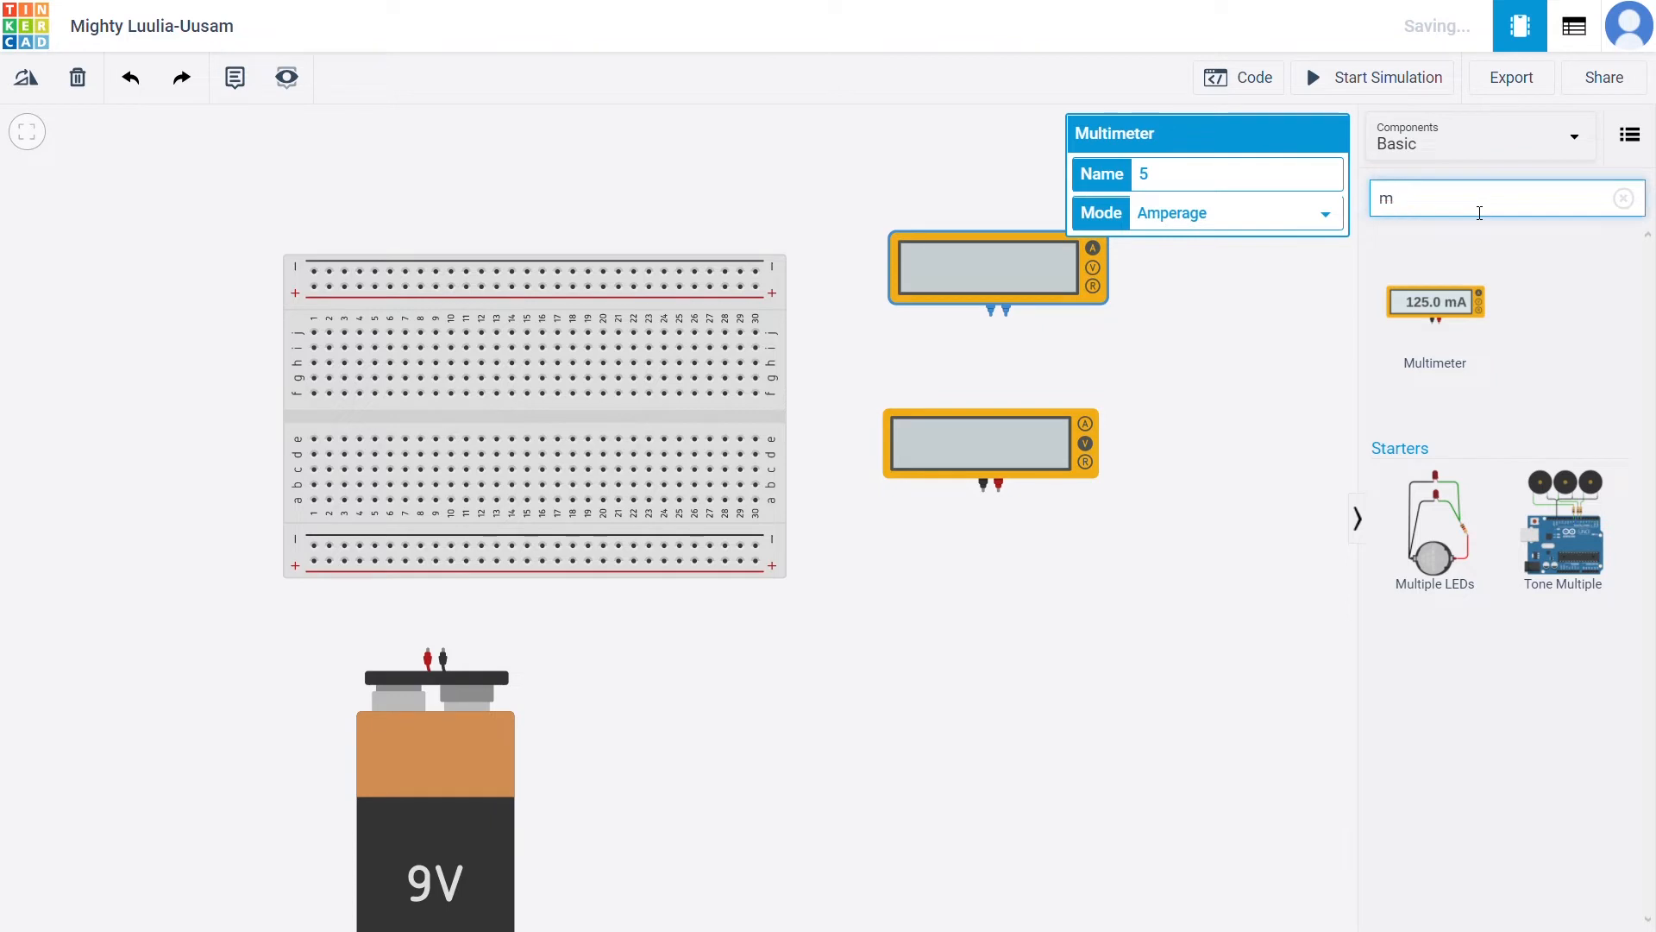
pyautogui.press('BackSpace')
pyautogui.moveTo(1423, 345); pyautogui.dragTo(1096, 635)
# - Search the components for "zener" and place a Zener diode in the empty area near the two resistors
pyautogui.click(1447, 199)
pyautogui.write('ze')
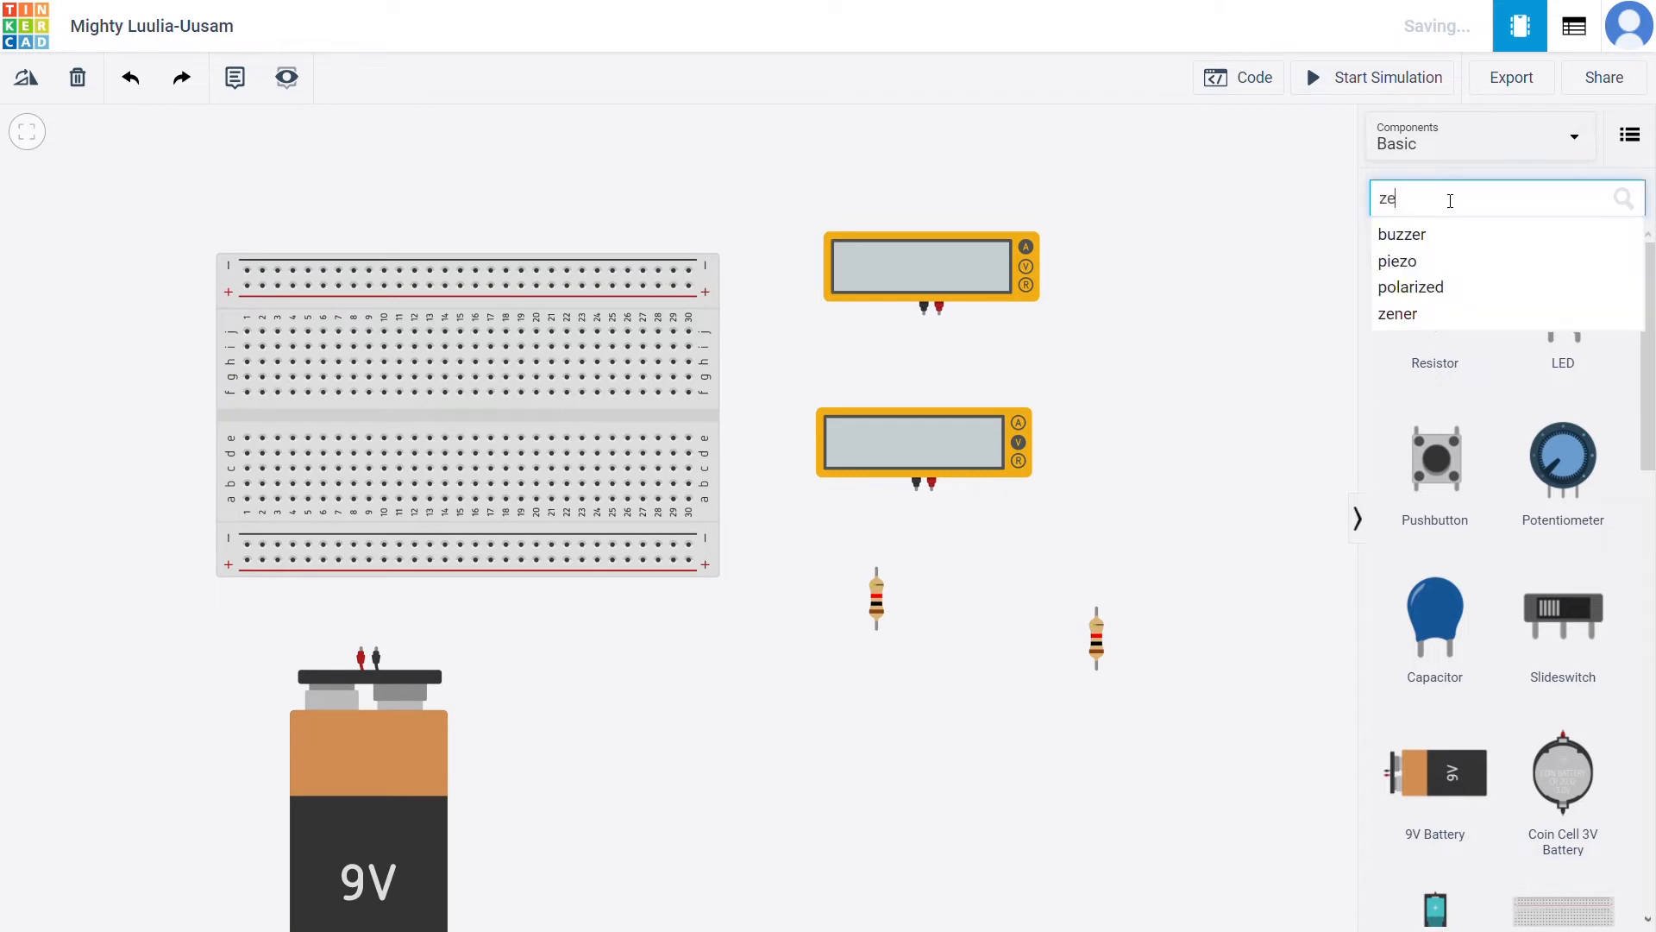
pyautogui.write('ner')
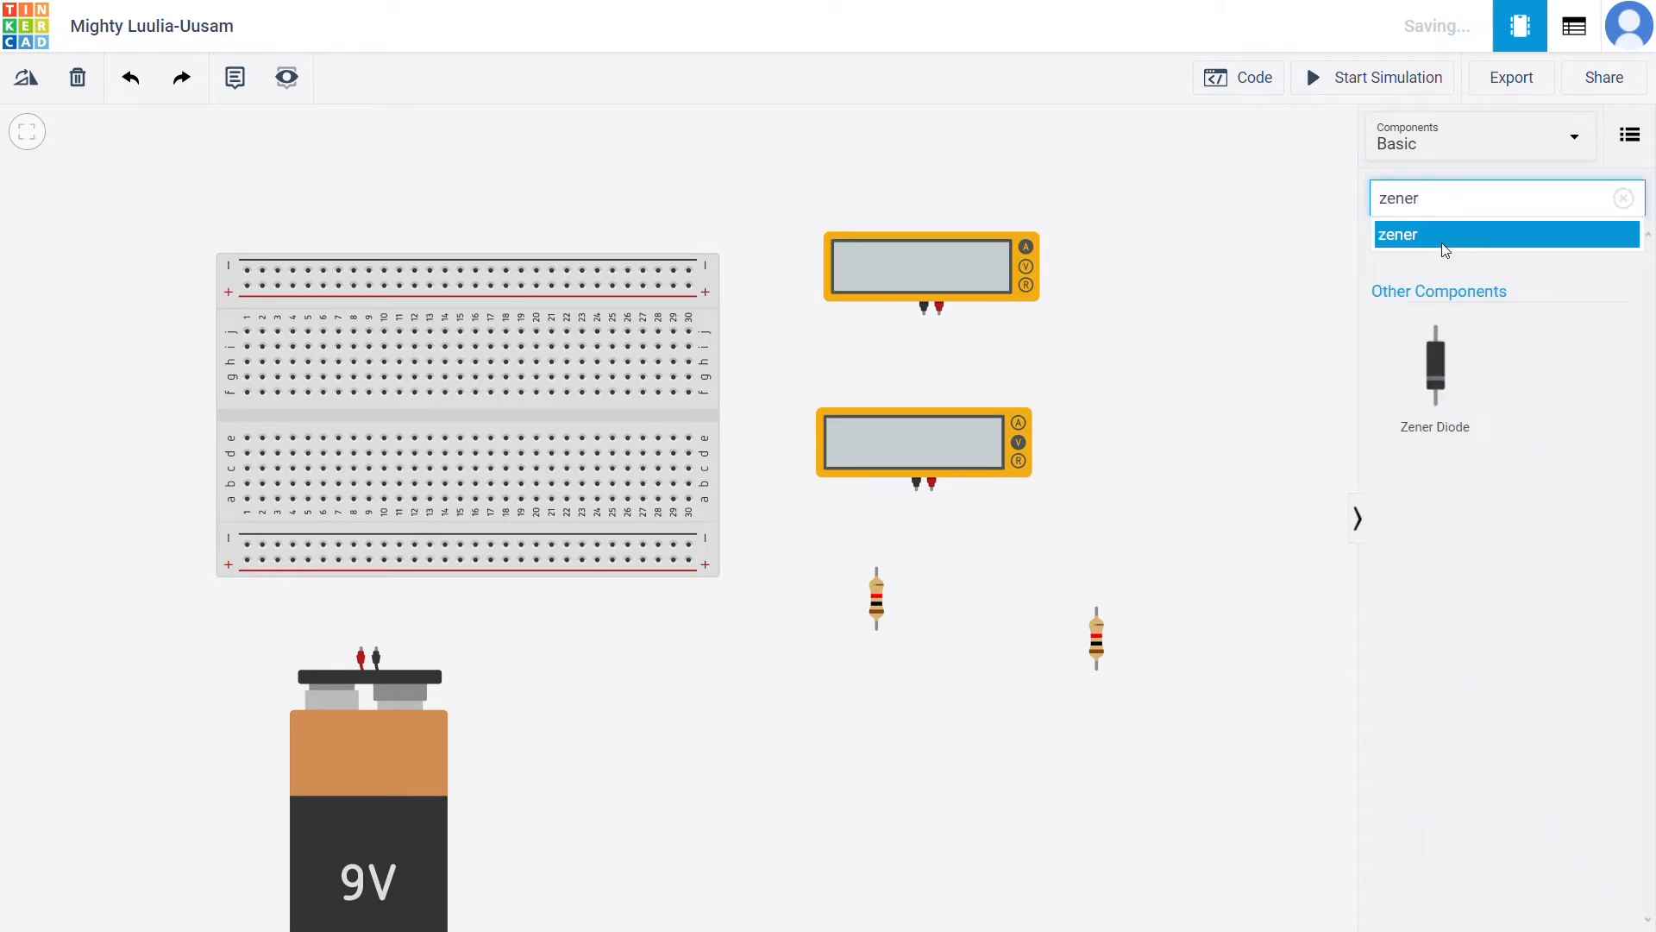
pyautogui.click(1449, 246)
pyautogui.moveTo(1376, 418); pyautogui.dragTo(1031, 669)
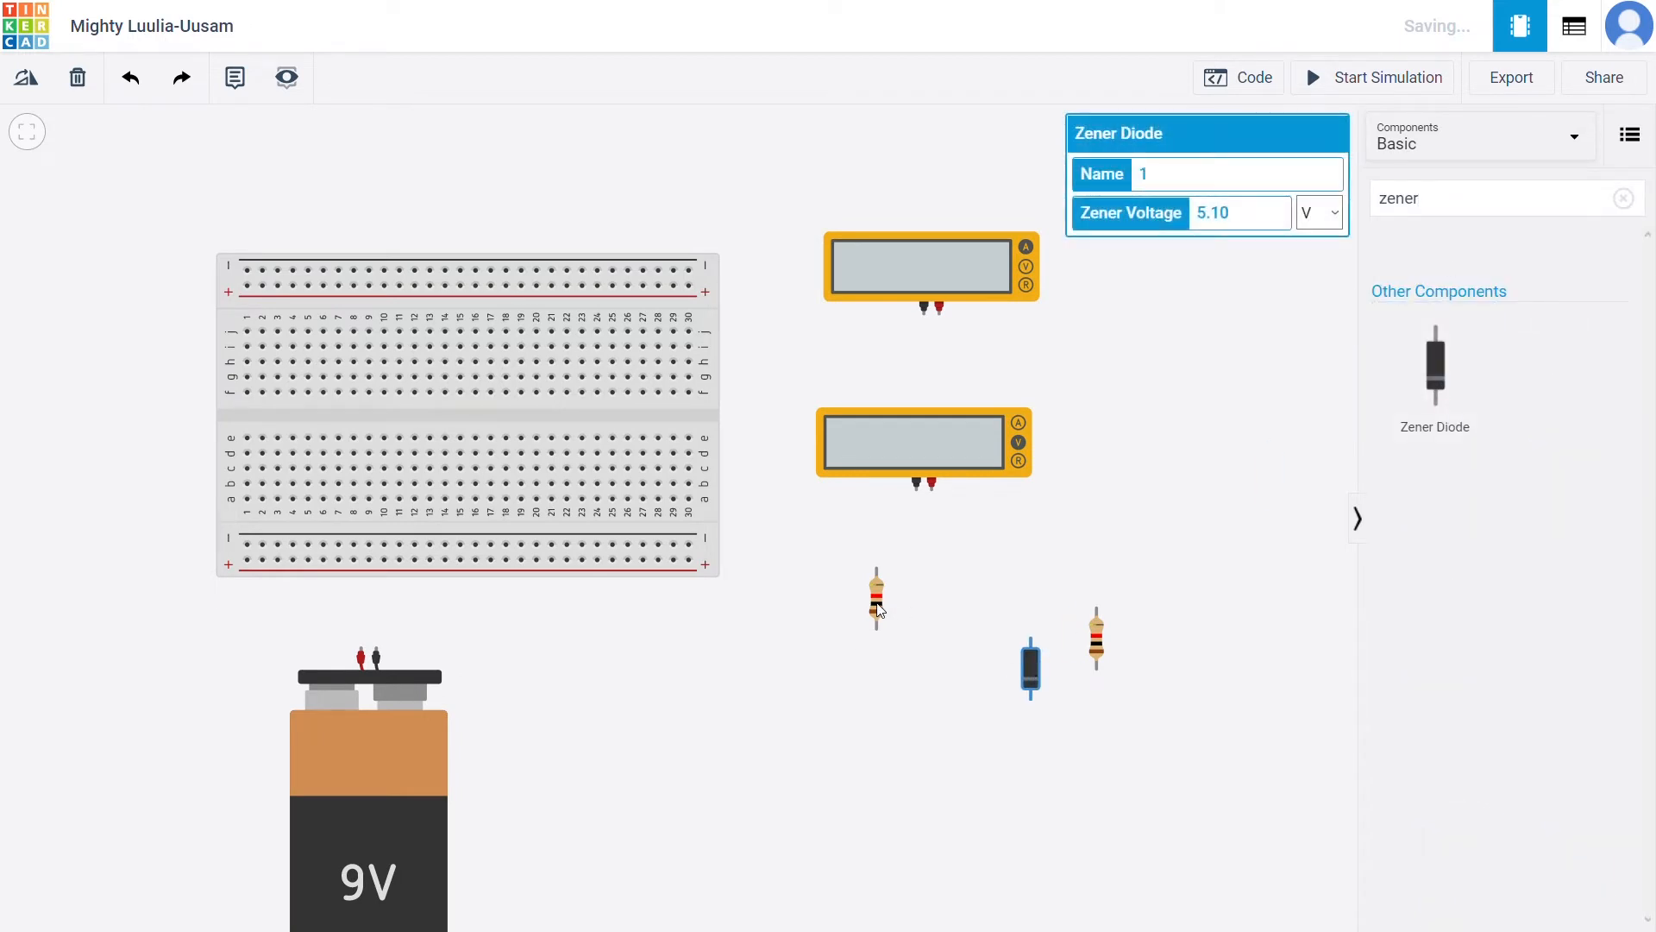
# - Set the Zener diode's Zener voltage to 6.2 V
pyautogui.press('BackSpace')
pyautogui.press('BackSpace')
pyautogui.press('BackSpace')
pyautogui.press('BackSpace')
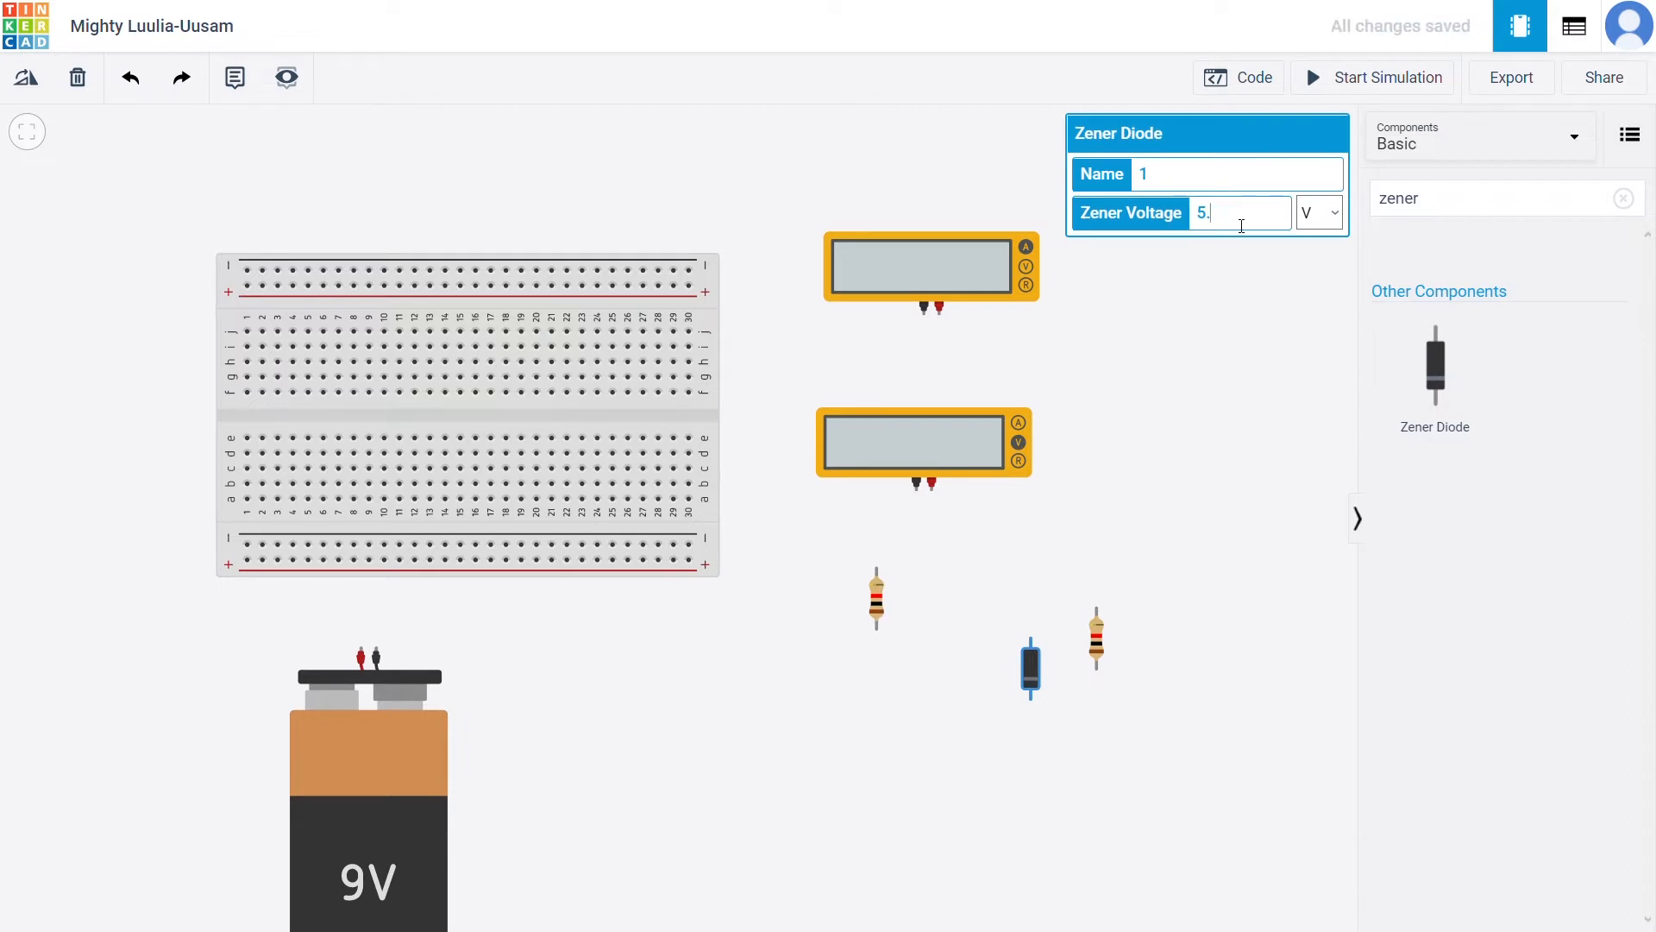
pyautogui.write('6.2')
pyautogui.click(1195, 380)
# - Rotate the Zener diode horizontal with its cathode facing left, and move it just below the breadboard
pyautogui.click(1033, 677)
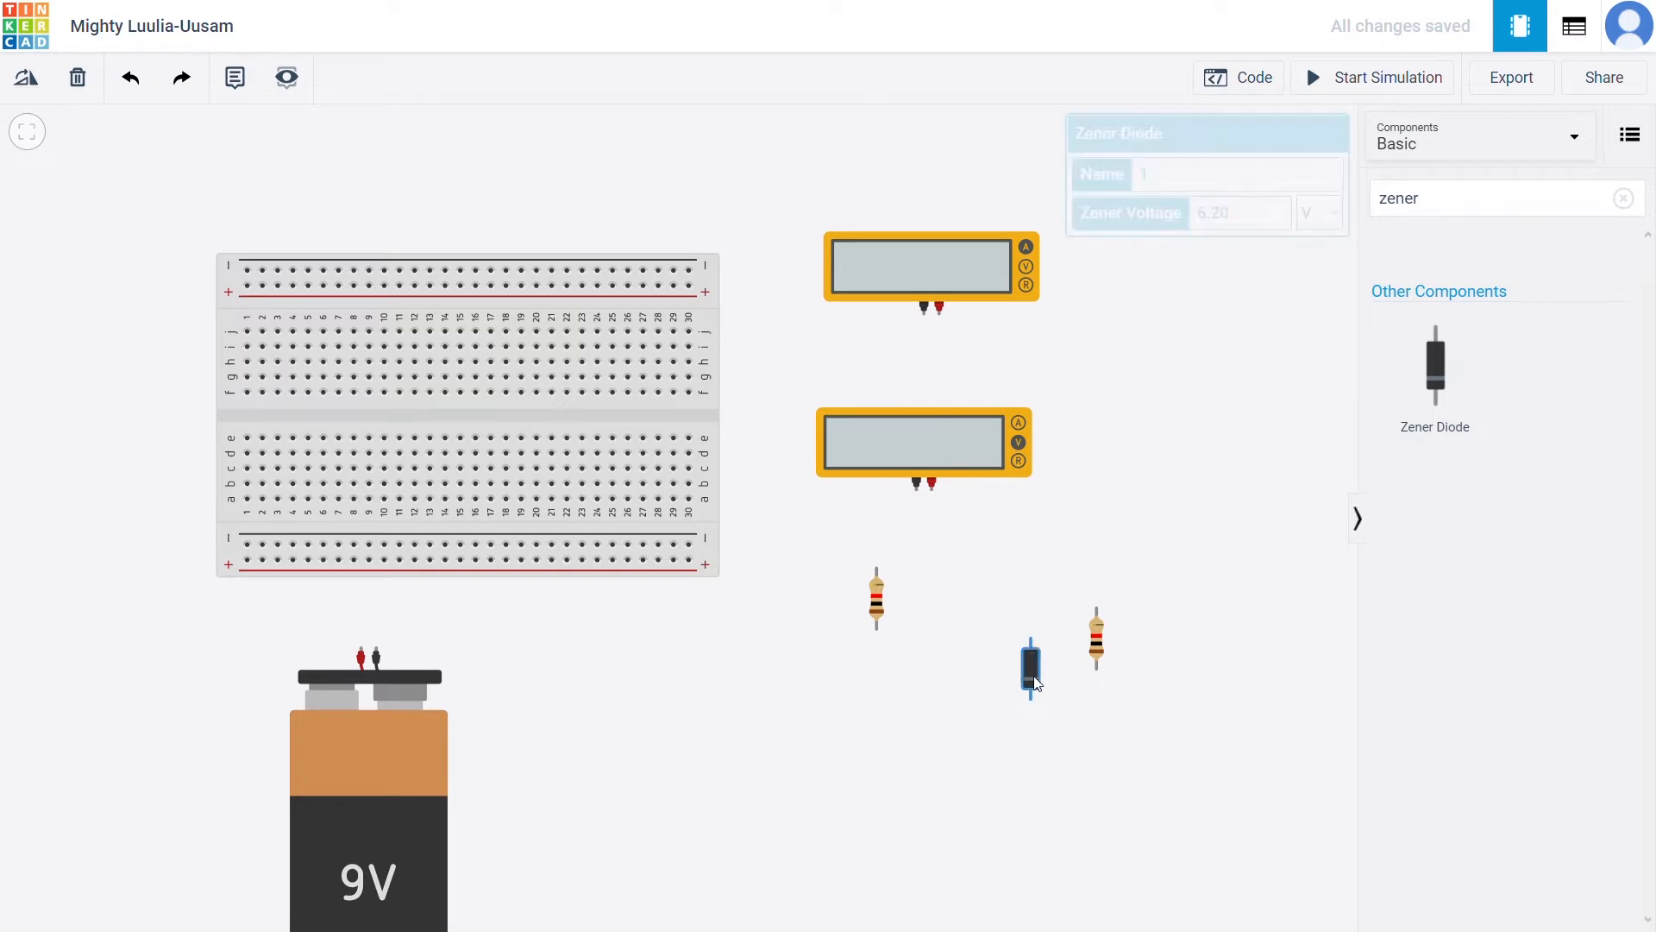
pyautogui.press('r')
pyautogui.press('r')
pyautogui.press('r')
pyautogui.moveTo(1033, 671); pyautogui.dragTo(708, 653)
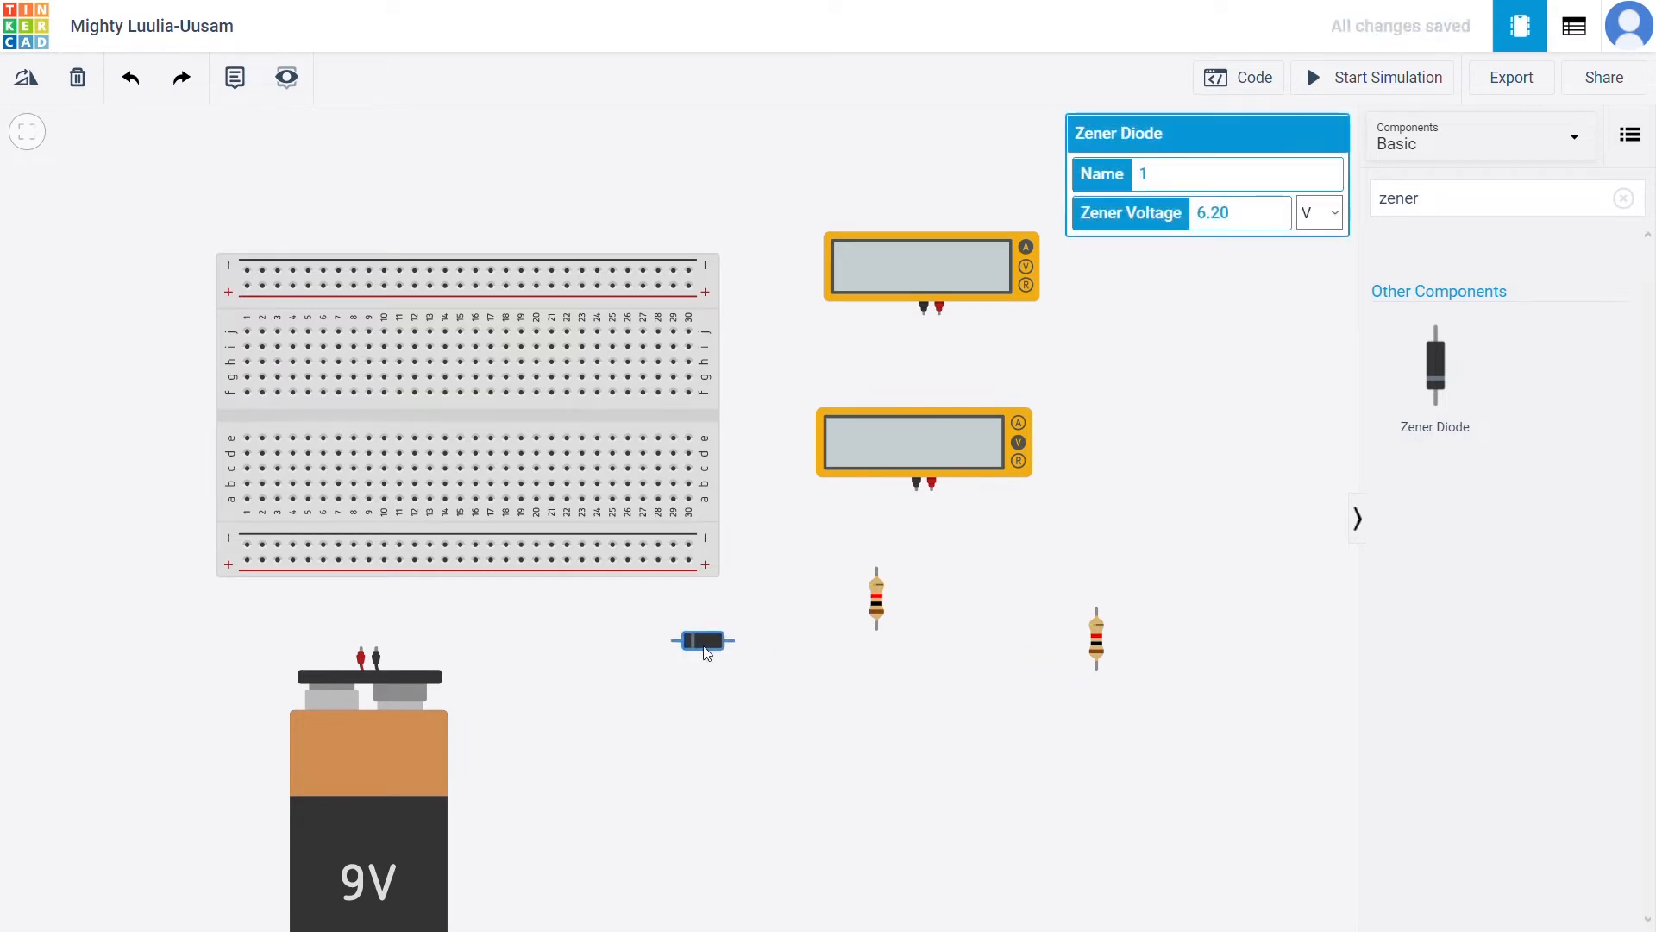
# - Set the resistance of the resistor nearest the breadboard to 270 Ω
pyautogui.click(882, 600)
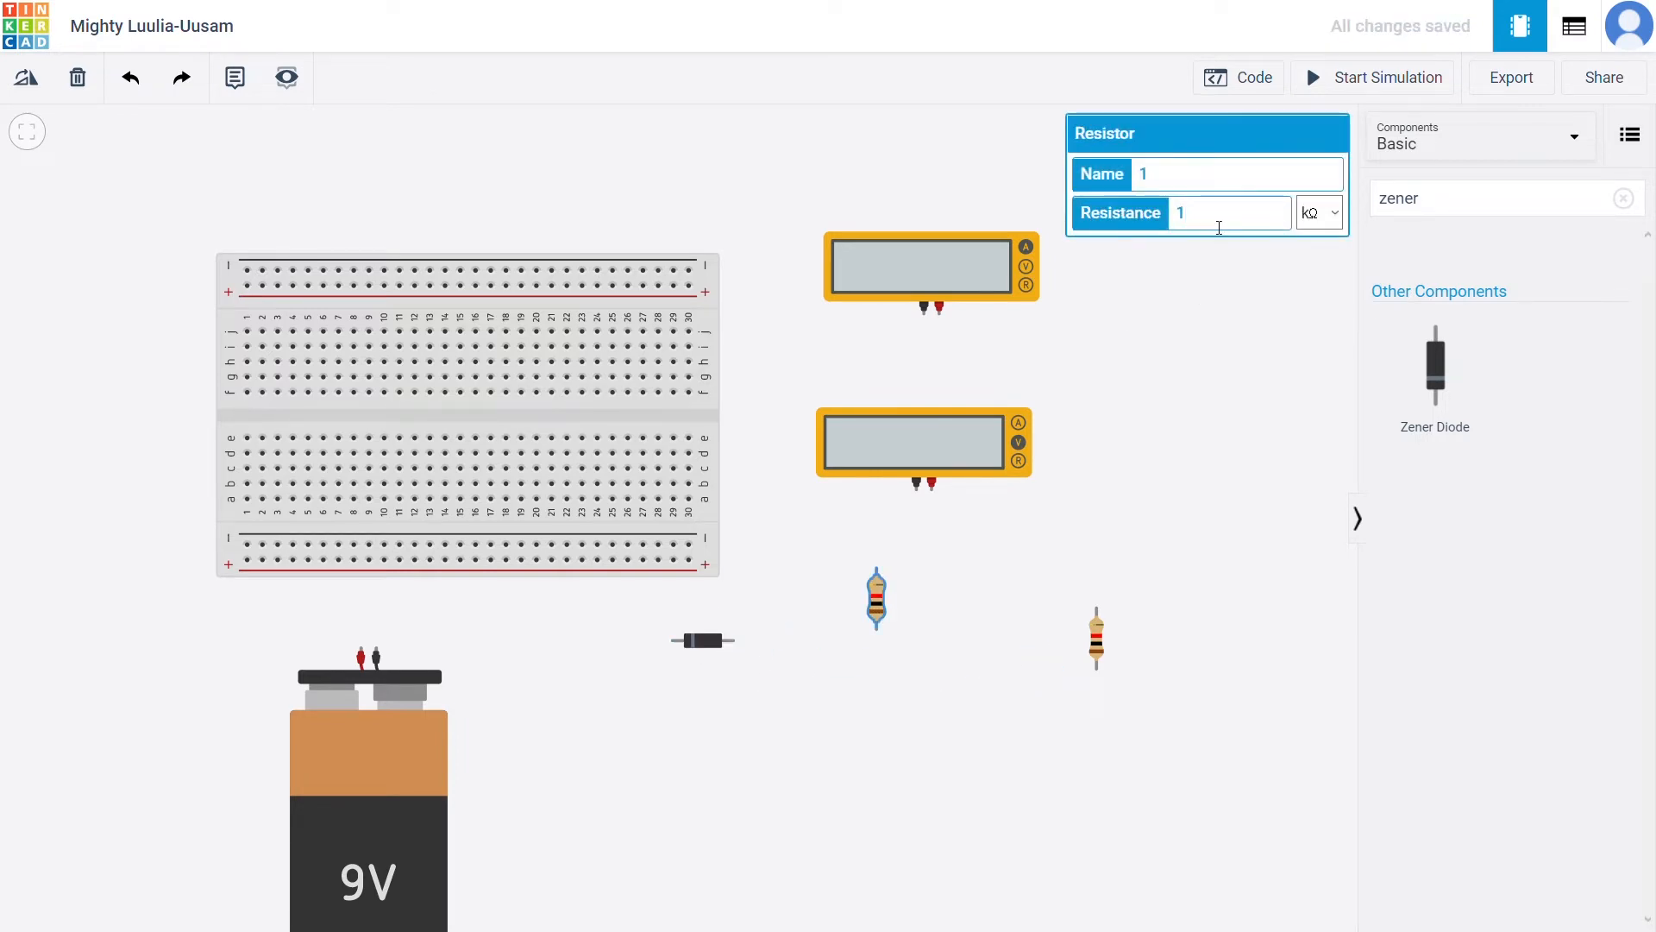
pyautogui.write('270')
pyautogui.click(1327, 213)
pyautogui.click(1324, 328)
# - Rotate the 270 Ω resistor horizontal and place it in breadboard row i, spanning columns 6 to 10
pyautogui.press('r')
pyautogui.press('r')
pyautogui.press('r')
pyautogui.moveTo(871, 608); pyautogui.dragTo(494, 423)
pyautogui.moveTo(360, 343); pyautogui.dragTo(339, 345)
# - Set the second resistor's resistance to 22 kΩ
pyautogui.click(1097, 660)
pyautogui.click(1261, 226)
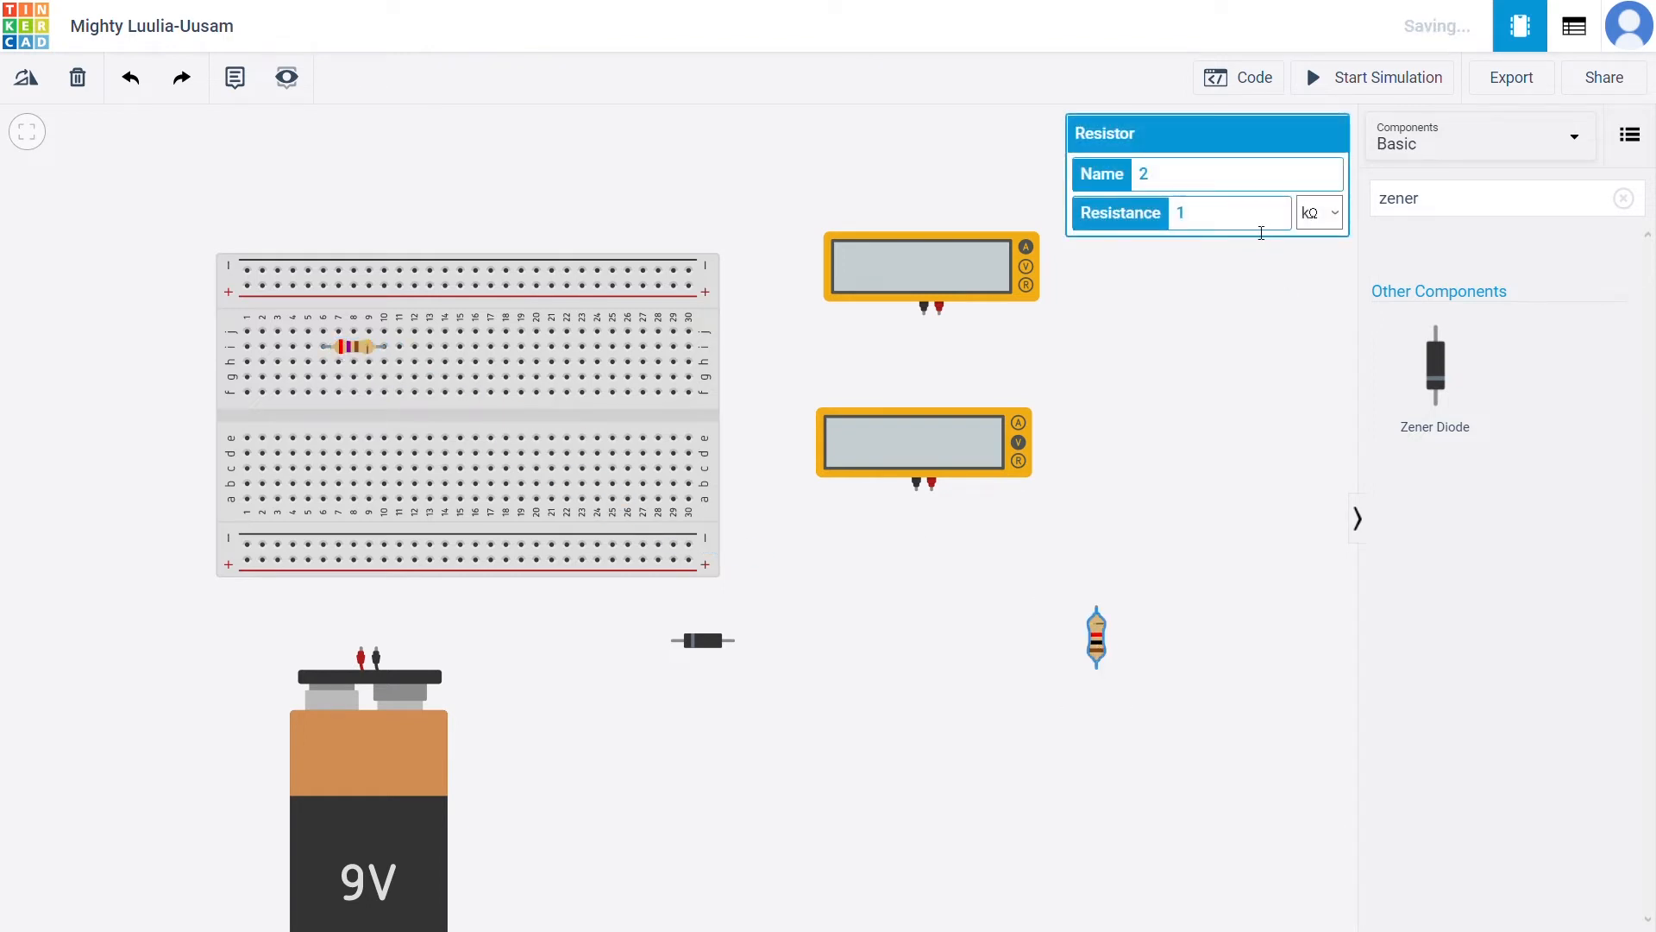
pyautogui.press('BackSpace')
pyautogui.write('22')
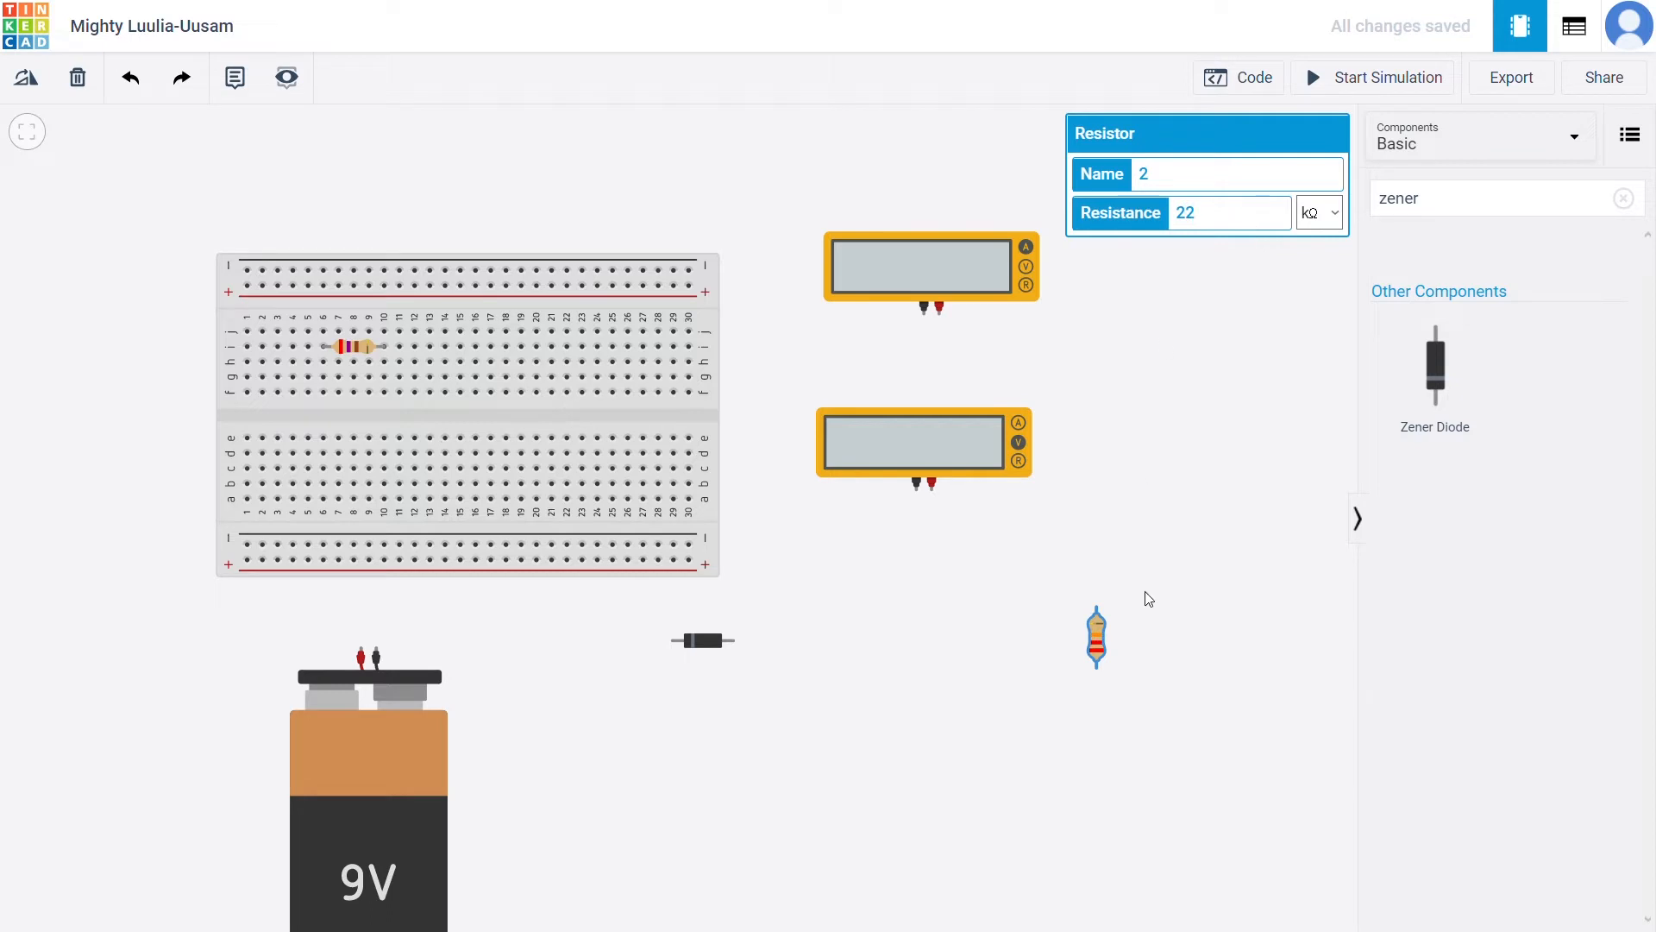
# - Rotate the 22 kΩ resistor horizontal and place it in row h, with the Zener diode in row f, both spanning columns 13 to 17
pyautogui.press('r')
pyautogui.press('r')
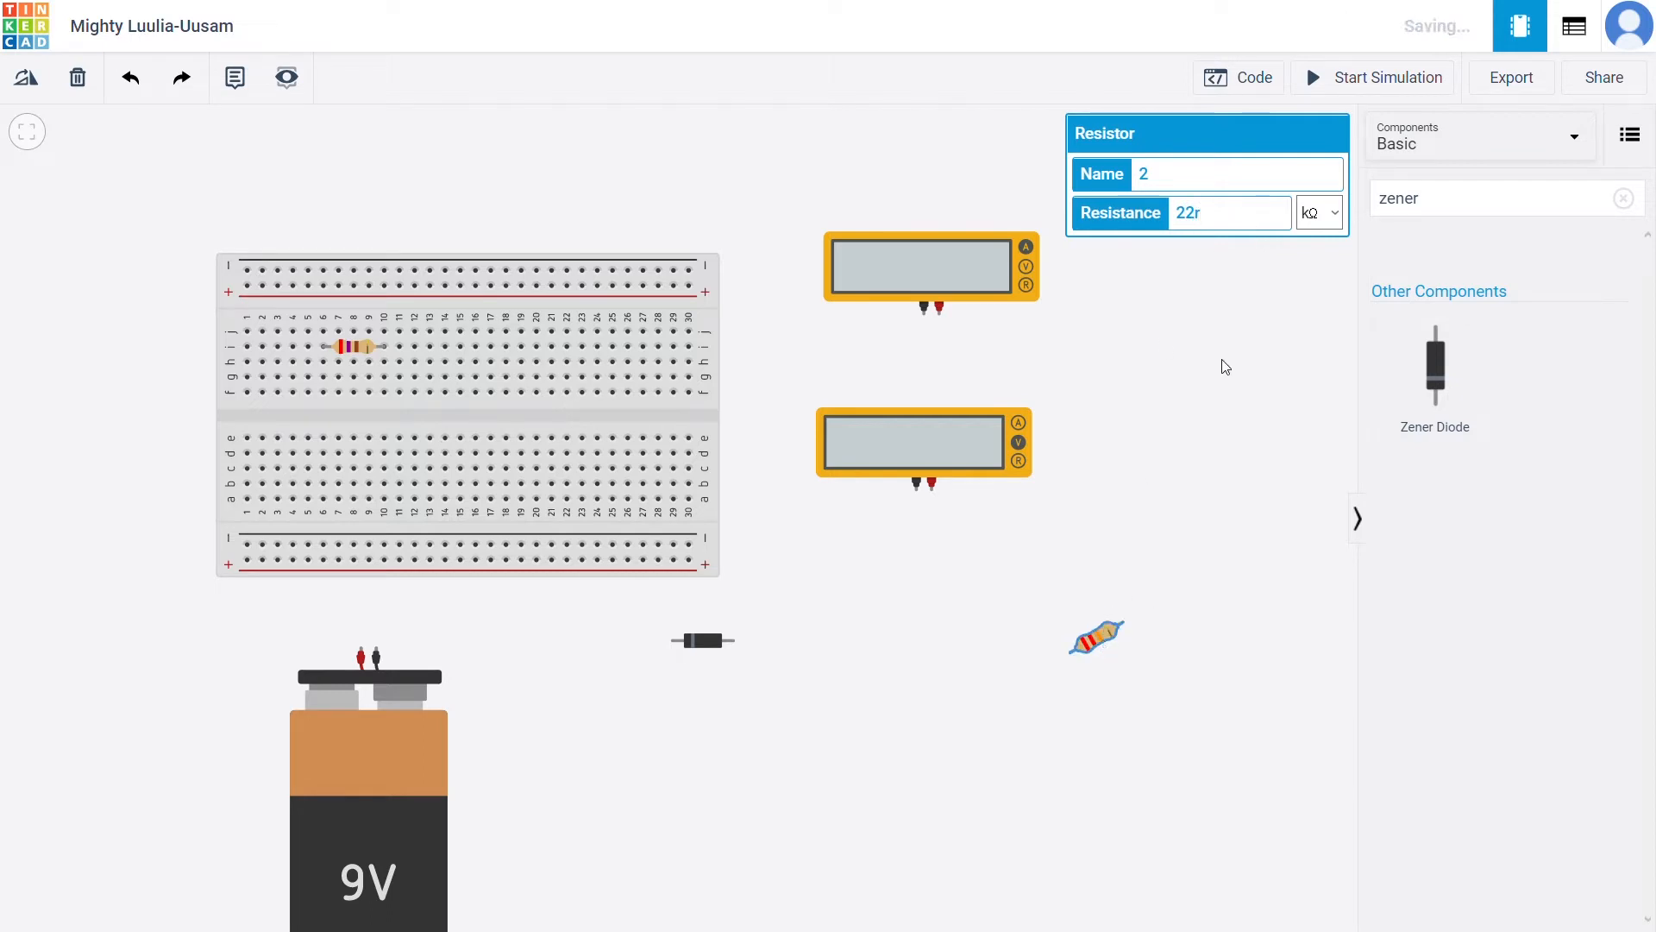
pyautogui.click(1134, 498)
pyautogui.moveTo(1101, 637); pyautogui.dragTo(449, 417)
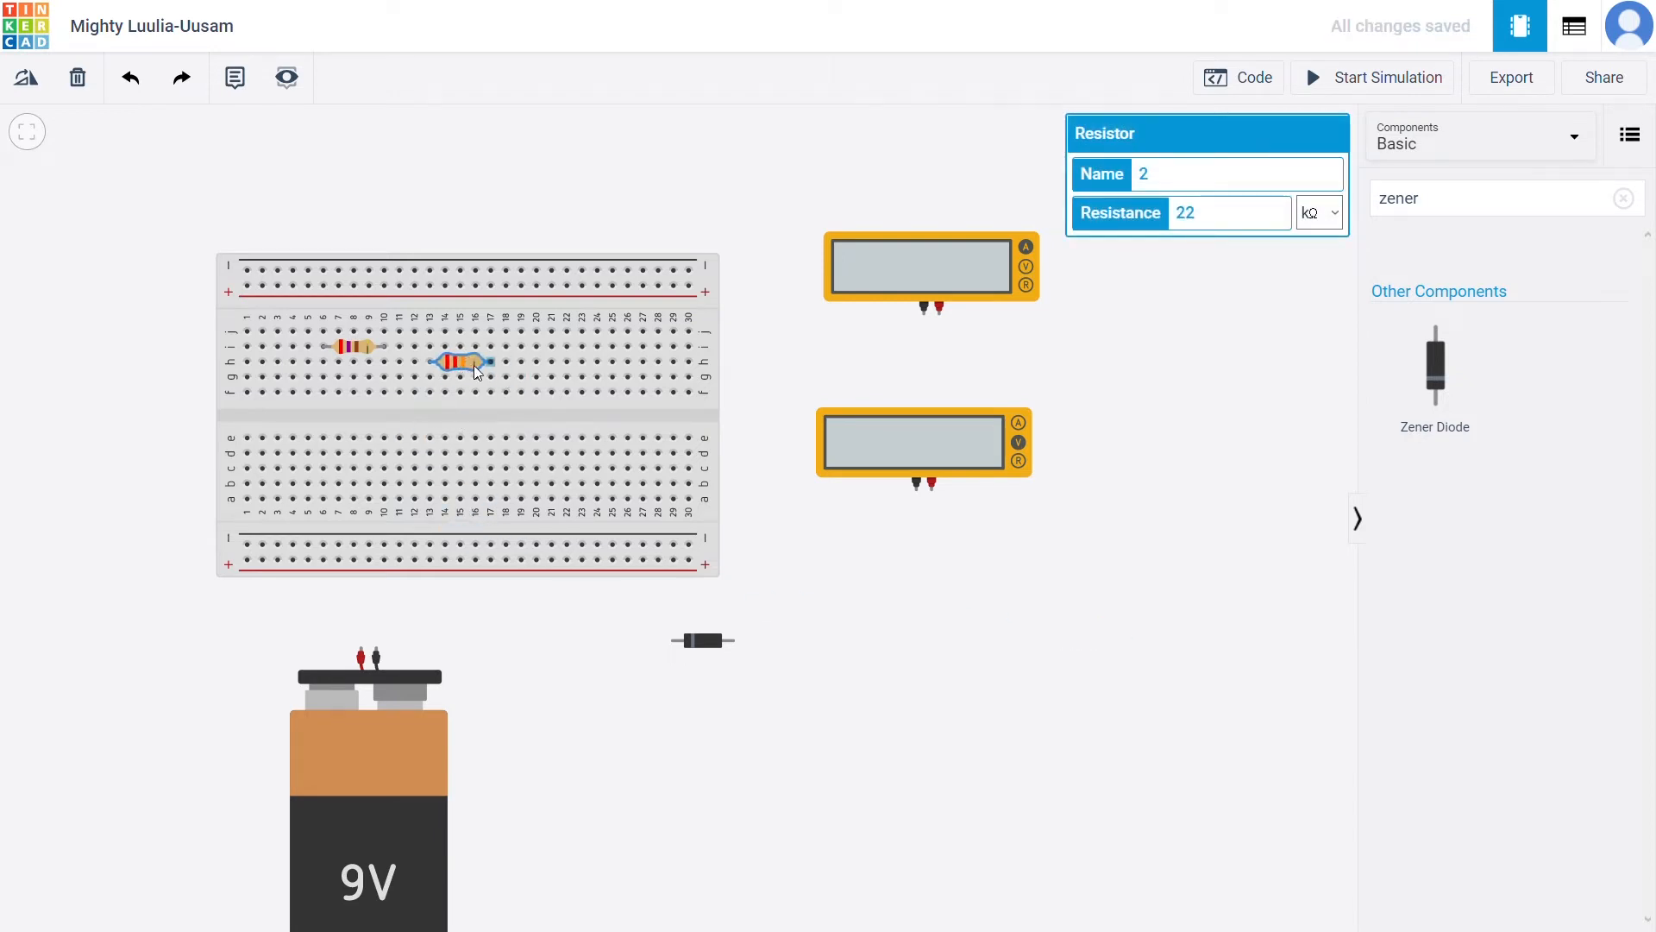
pyautogui.moveTo(474, 366); pyautogui.dragTo(469, 364)
pyautogui.moveTo(702, 640); pyautogui.dragTo(463, 396)
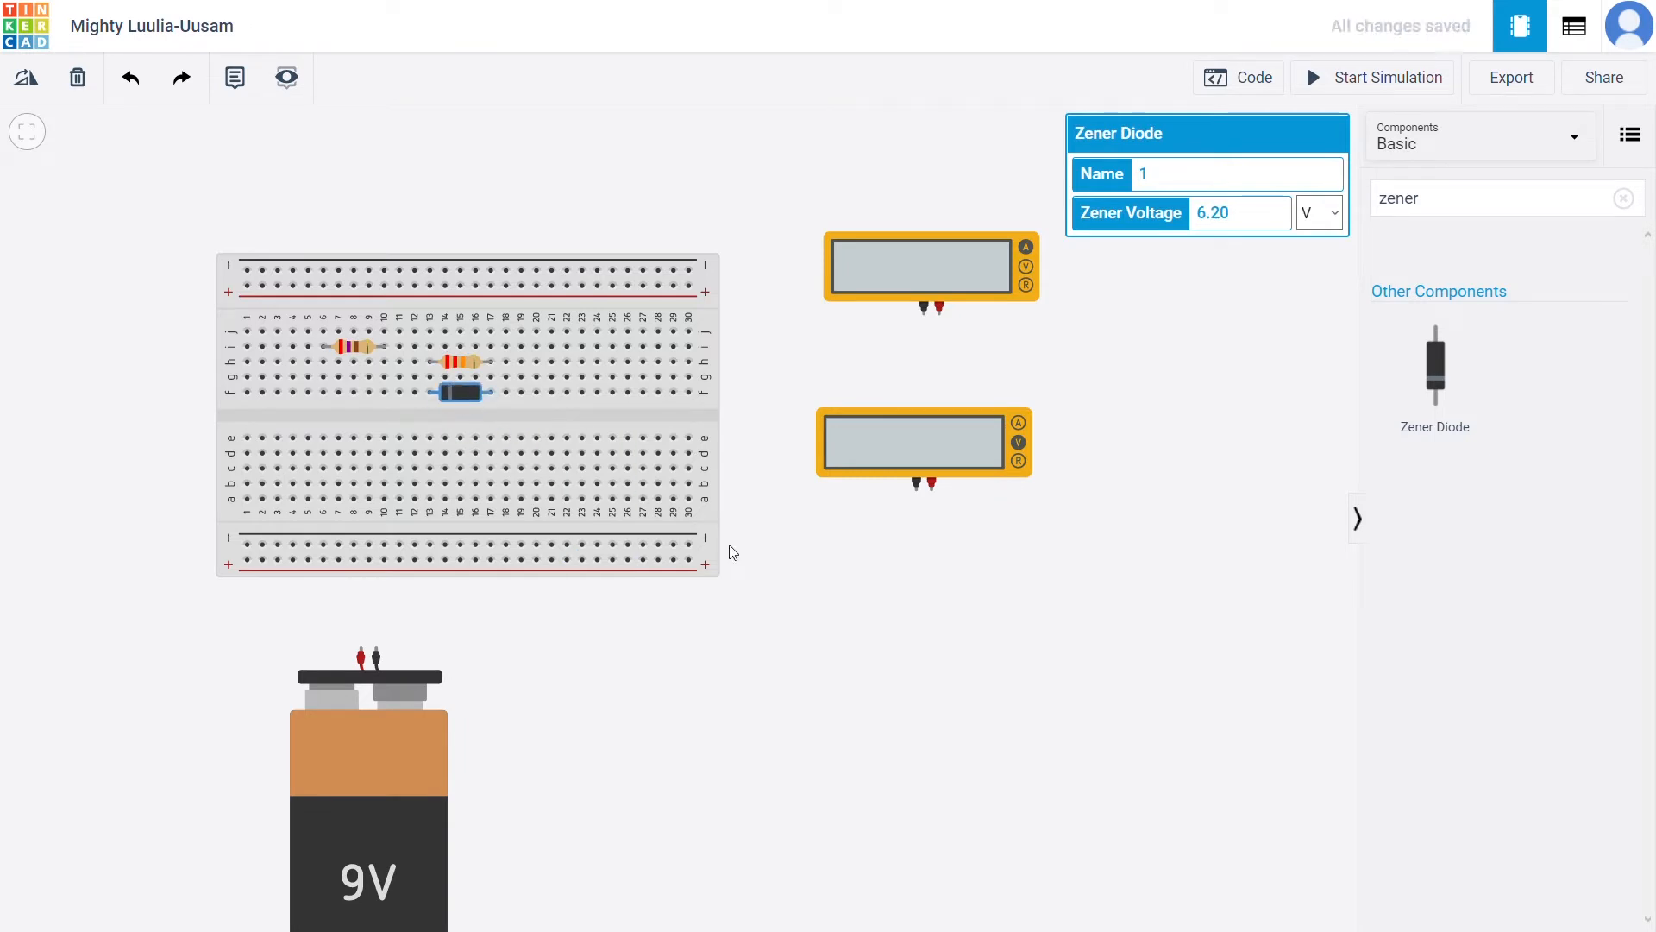
# - Wire the battery's positive terminal to row h, column 6, and move the 270 Ω resistor up to row j
pyautogui.click(363, 747)
pyautogui.moveTo(362, 656); pyautogui.dragTo(324, 363)
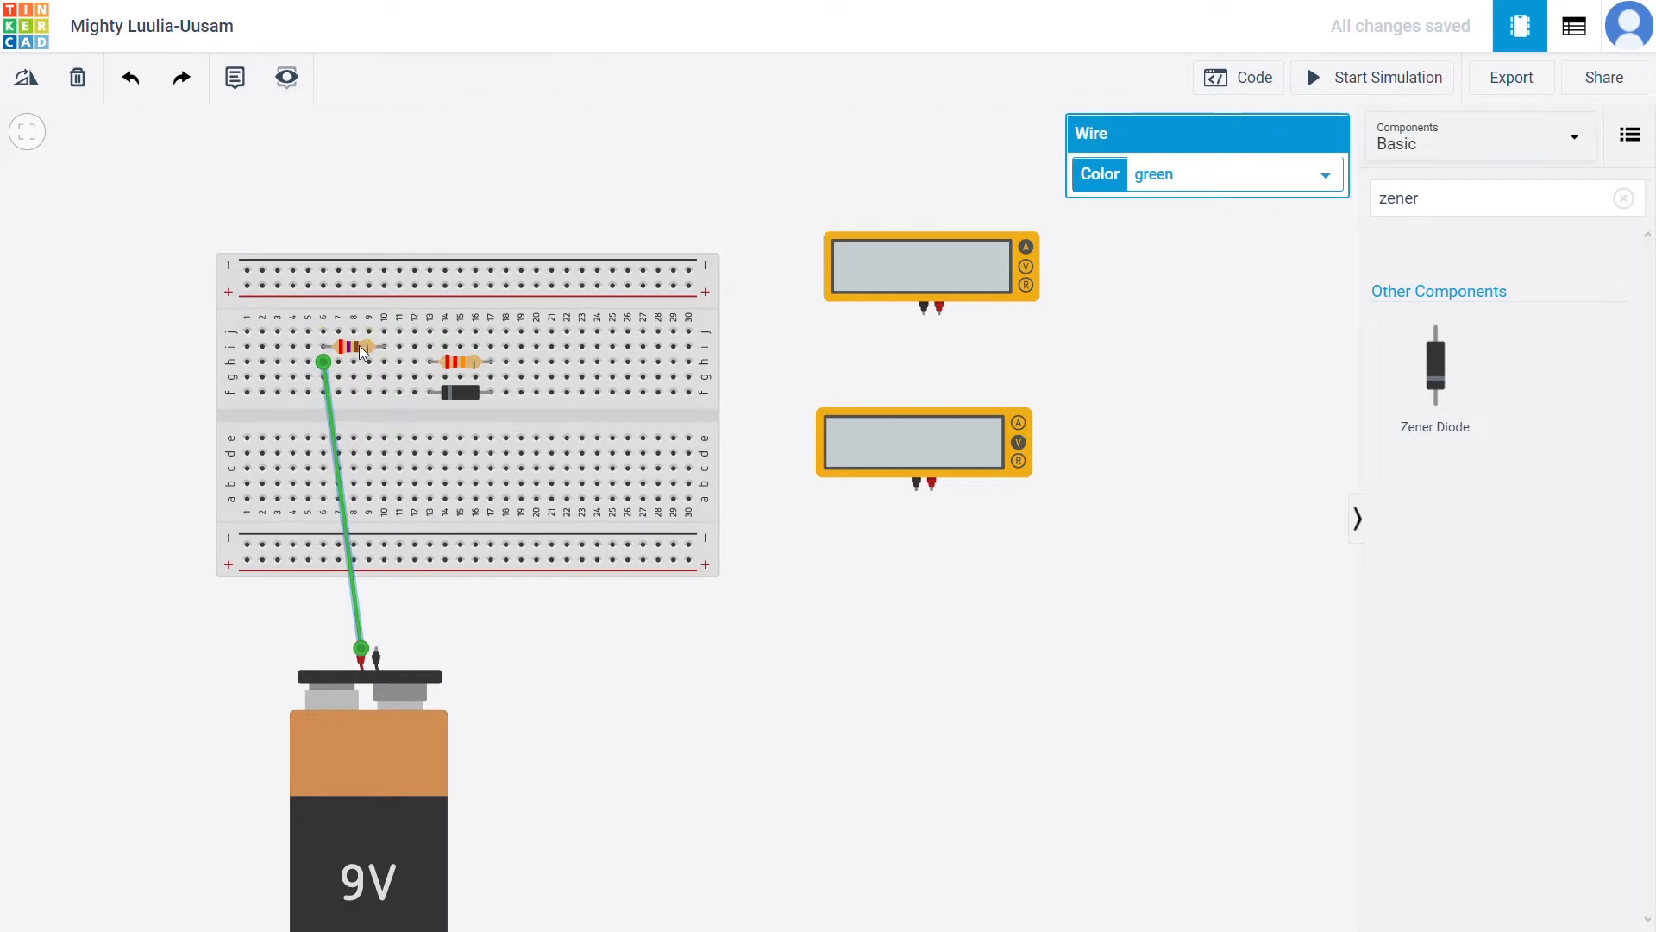
pyautogui.moveTo(360, 348); pyautogui.dragTo(344, 354)
# - Try to move the battery wire's breadboard end from row h to row i in column 6
pyautogui.click(324, 348)
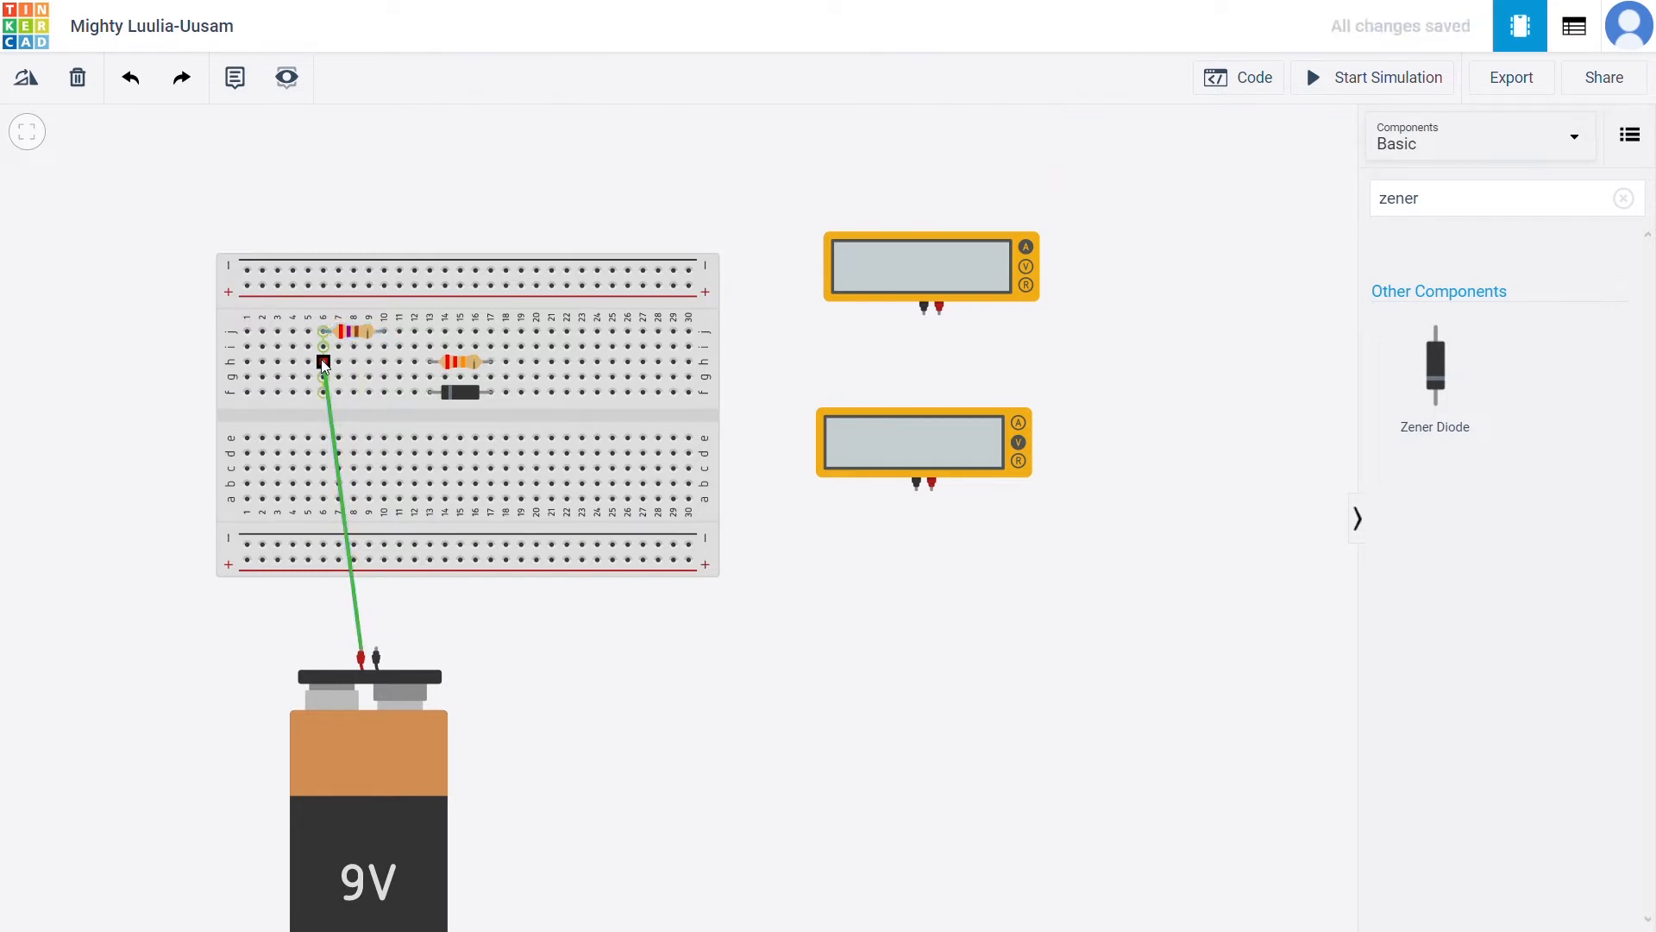
pyautogui.click(325, 348)
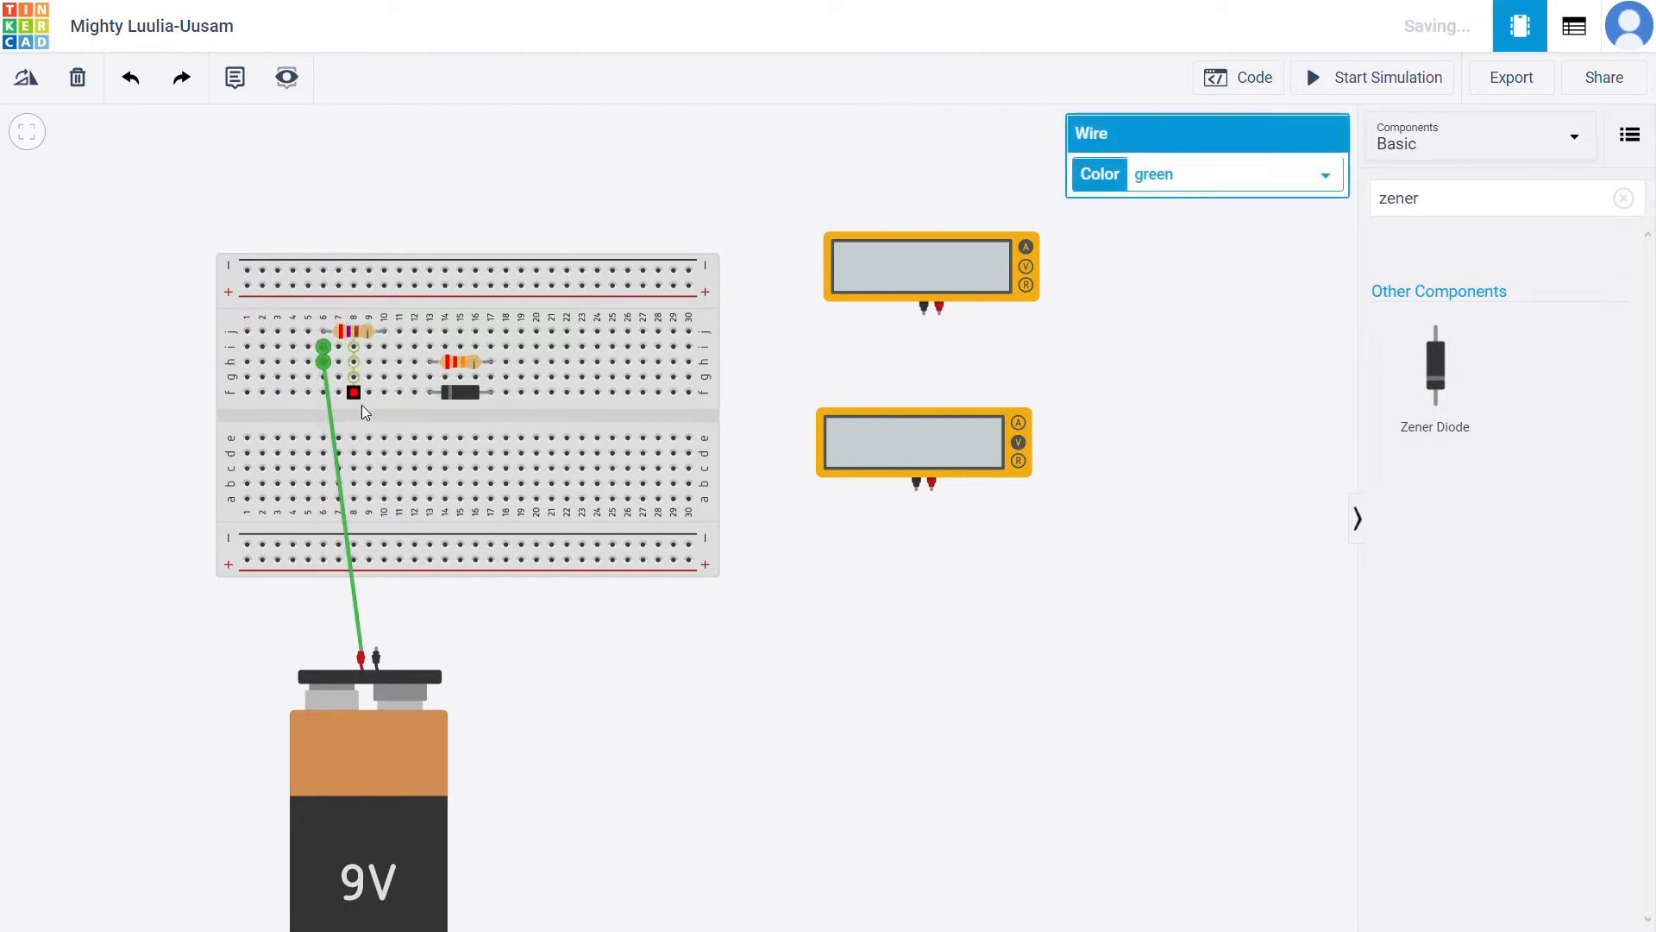
pyautogui.click(359, 400)
pyautogui.click(328, 403)
pyautogui.click(317, 570)
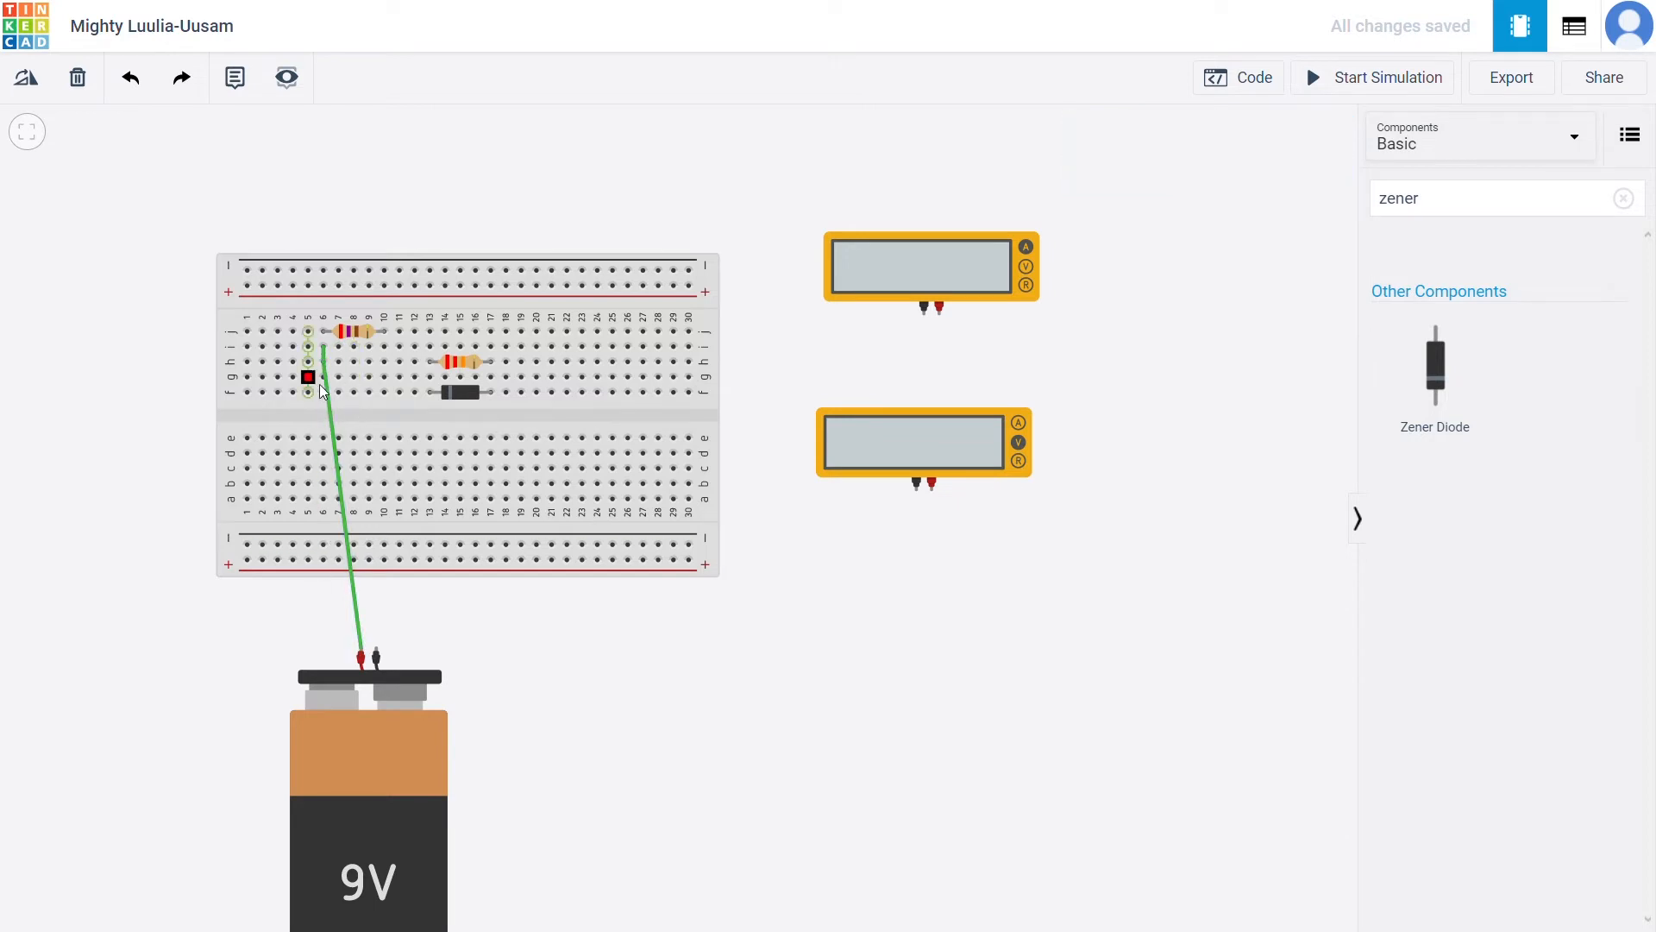
# - Delete the battery's positive wire and the short stray wire in column 6
pyautogui.click(332, 418)
pyautogui.click(331, 428)
pyautogui.press('Delete')
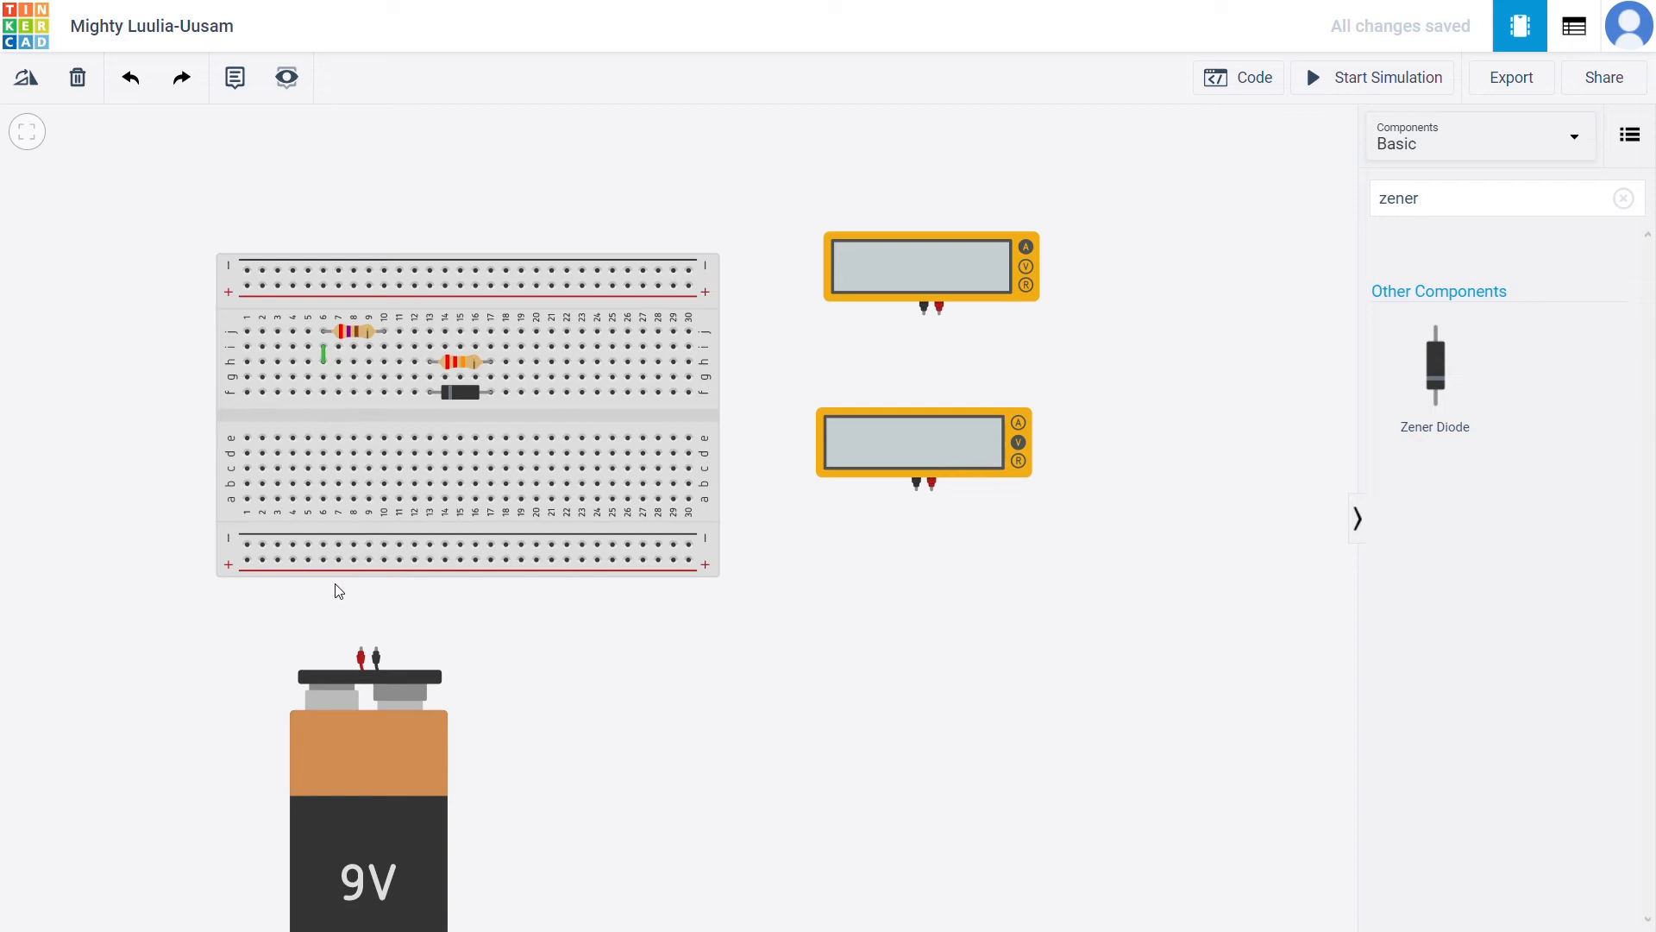
pyautogui.click(323, 359)
pyautogui.press('Delete')
# - Wire the battery's positive terminal to row i, column 6, and move the 22 kΩ resistor to row i and the Zener diode to row g
pyautogui.click(361, 656)
pyautogui.click(323, 347)
pyautogui.moveTo(473, 362)
pyautogui.mouseDown()
pyautogui.moveTo(464, 346)
pyautogui.moveTo(457, 377)
pyautogui.mouseUp()
pyautogui.click(459, 392)
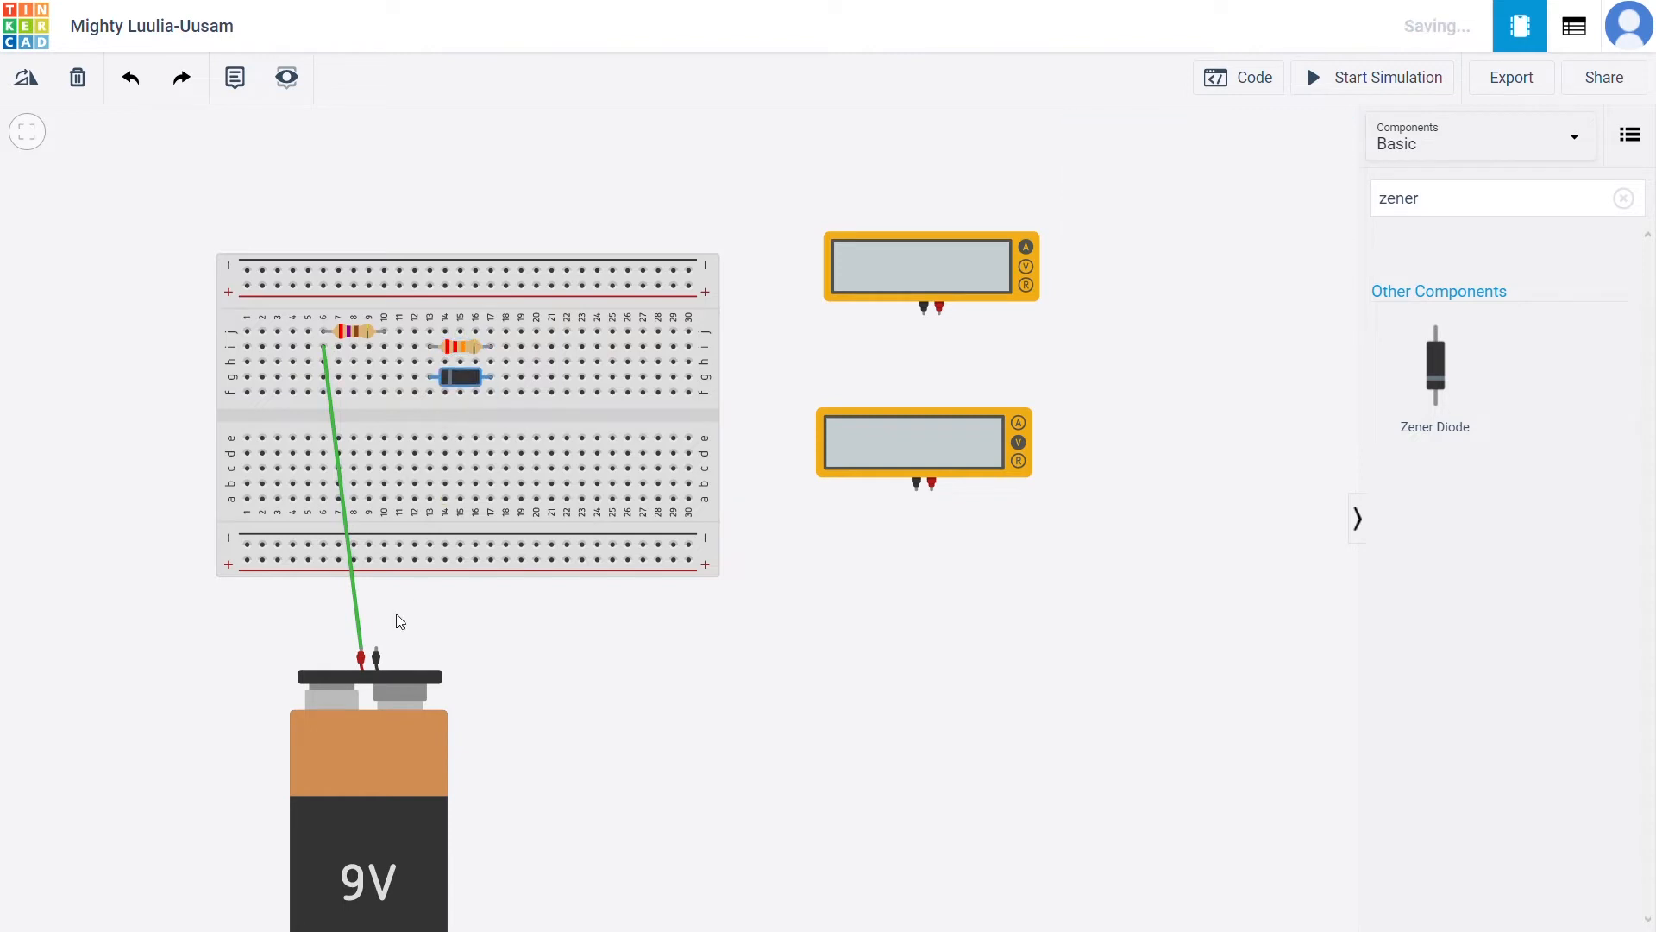
# - Wire the battery's negative terminal to row f, column 17, and move the ammeter above the breadboard's upper edge
pyautogui.click(376, 658)
pyautogui.click(490, 394)
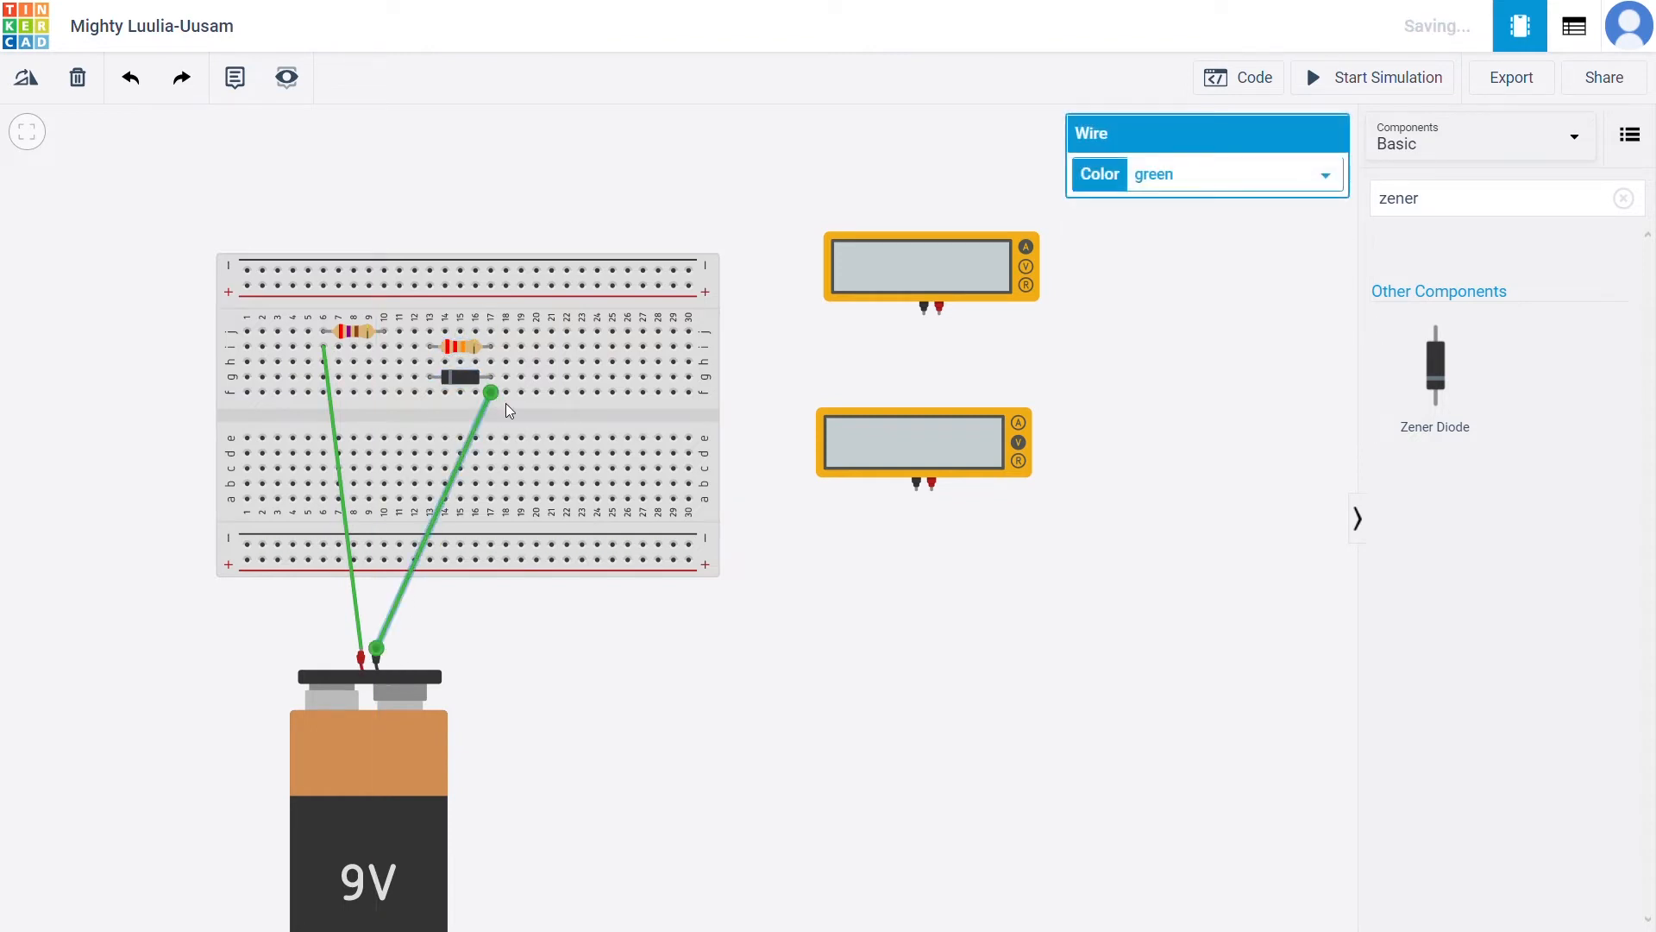
pyautogui.moveTo(892, 252); pyautogui.dragTo(719, 188)
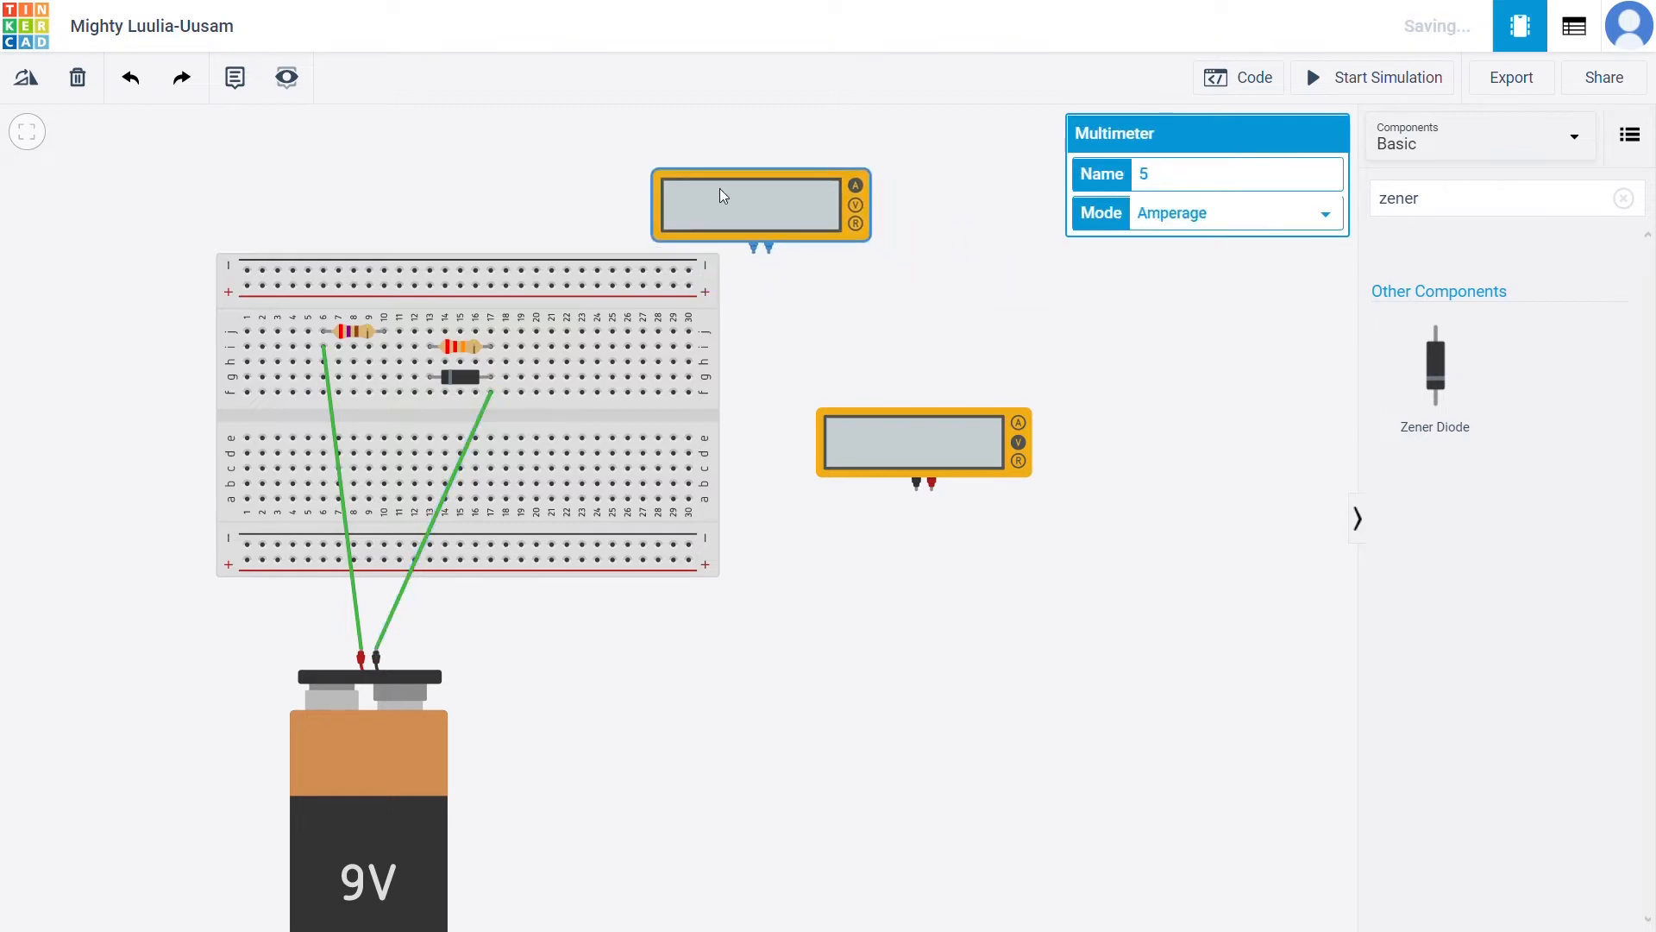
# - Wire the ammeter's positive probe to row j, column 10, and its negative probe to row i, column 13
pyautogui.click(768, 252)
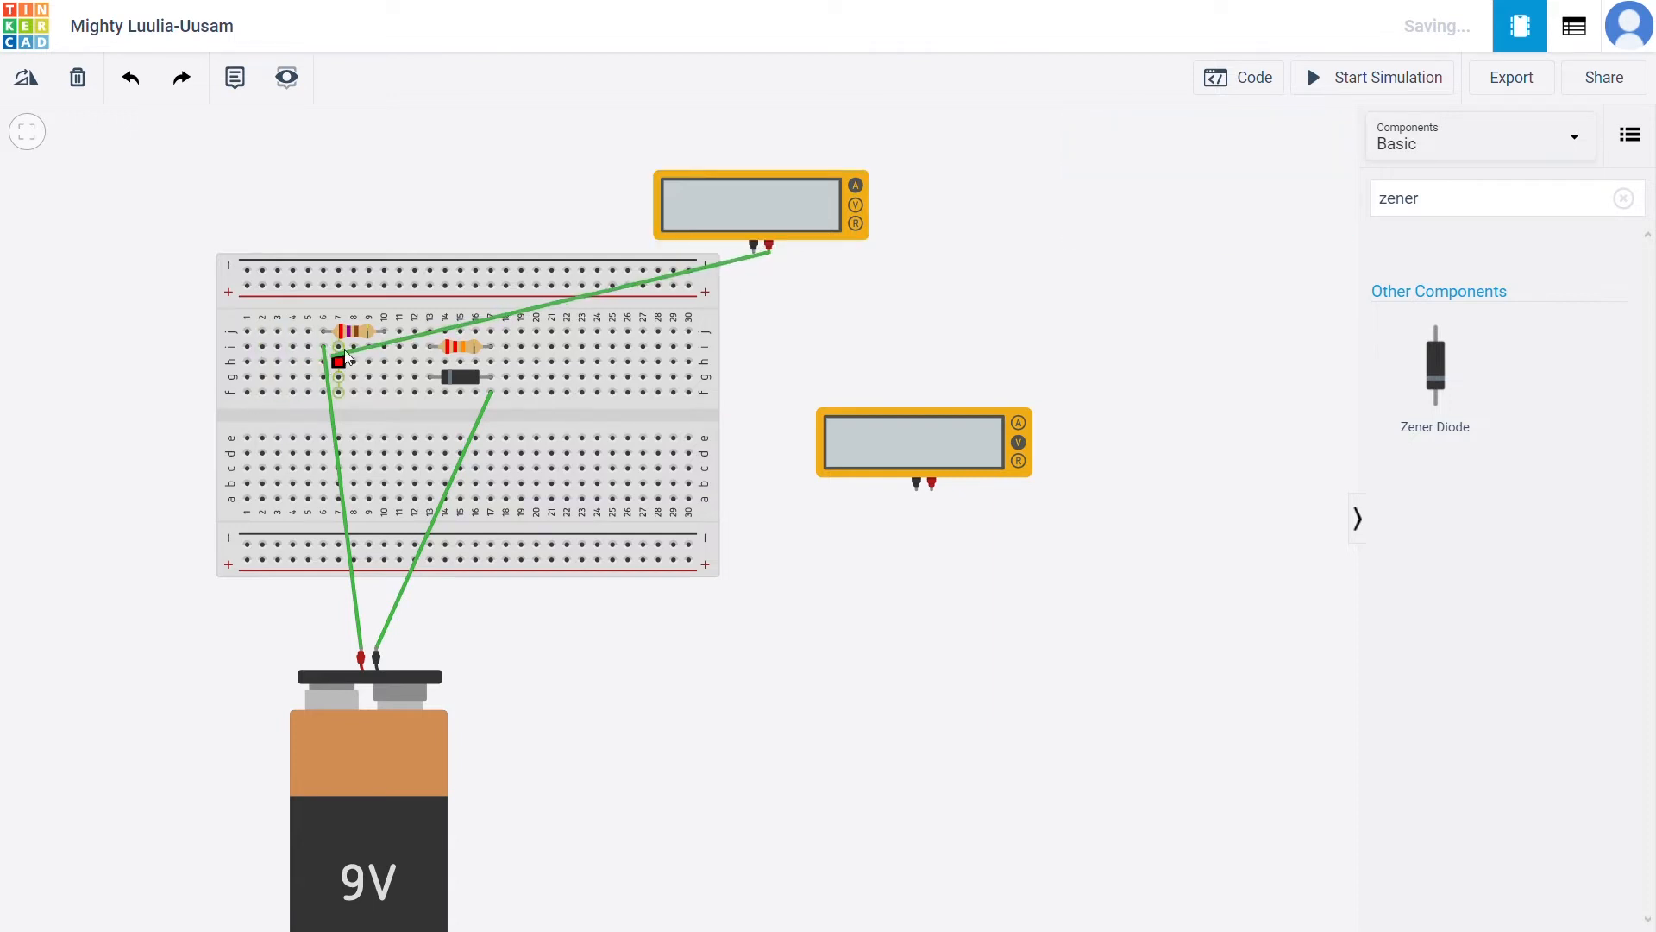
pyautogui.click(382, 330)
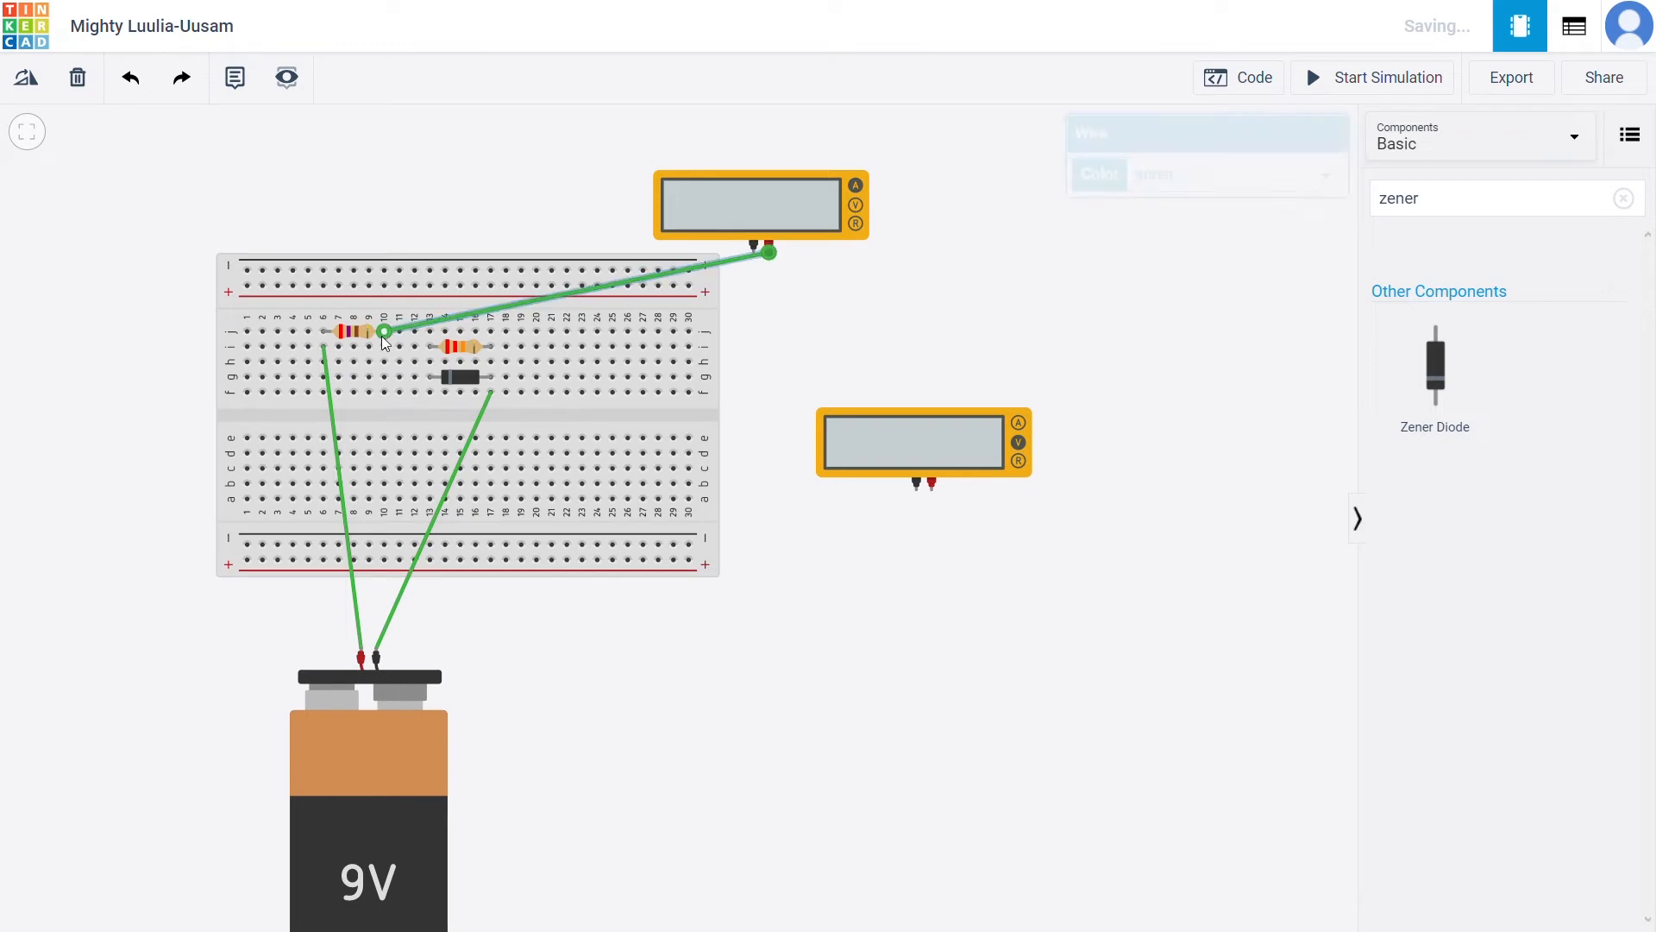
pyautogui.click(749, 254)
pyautogui.click(429, 346)
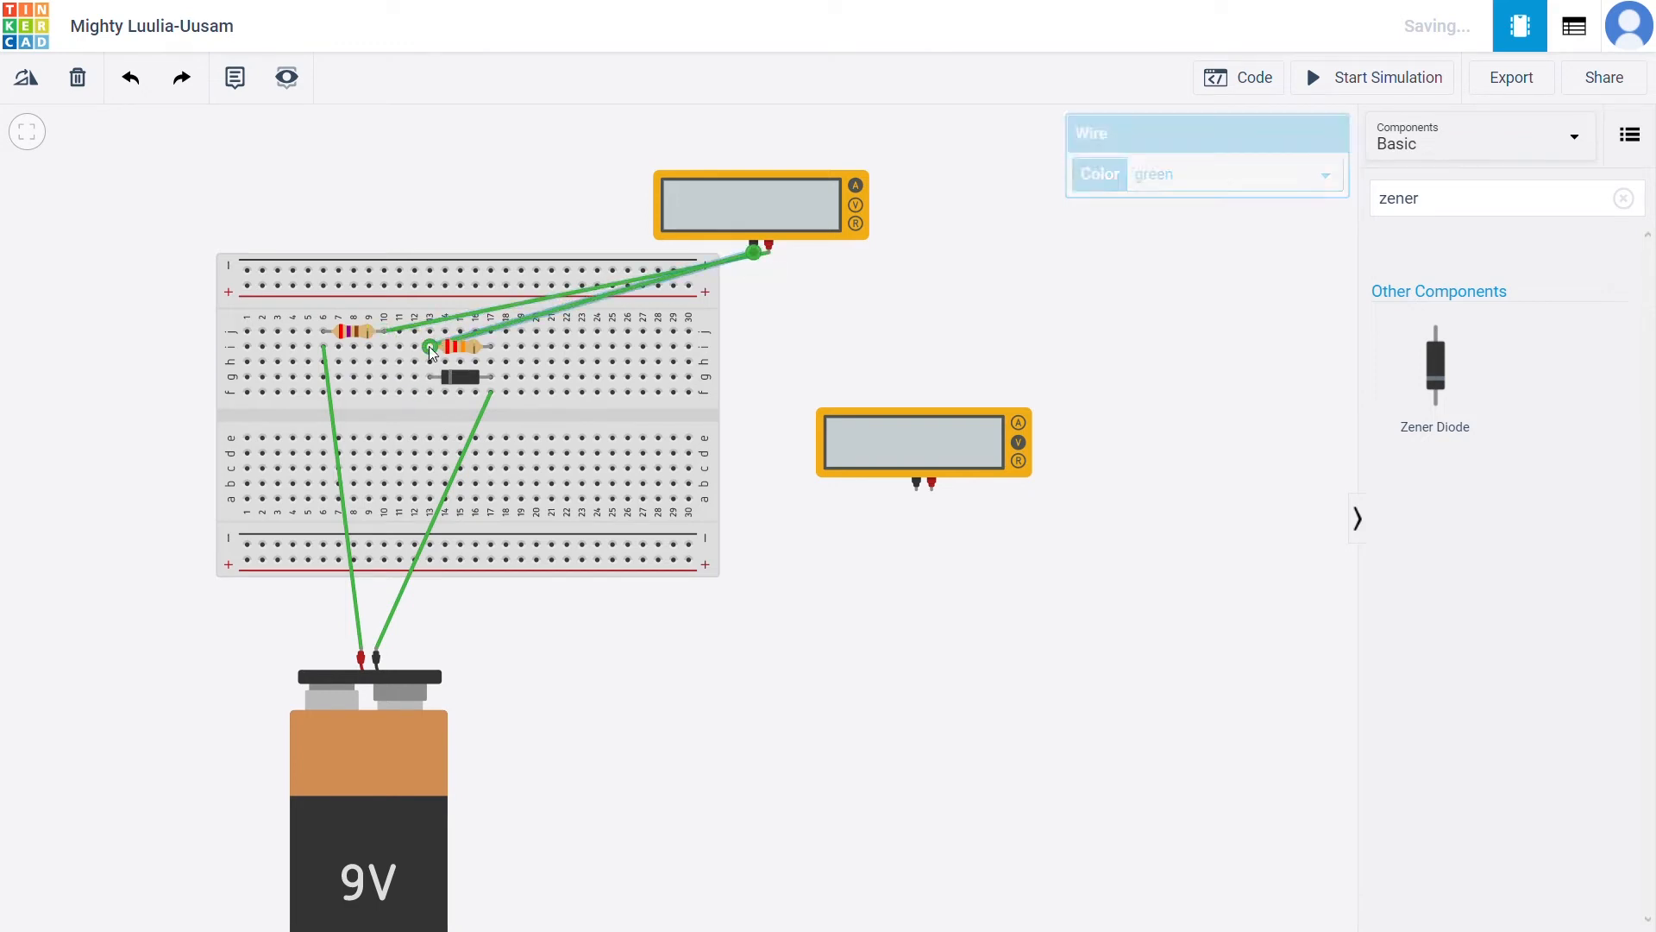
# - Wire the voltmeter across the 22 kΩ resistor, with its negative probe at row i, column 17 and its positive probe at row i, column 13
pyautogui.click(917, 489)
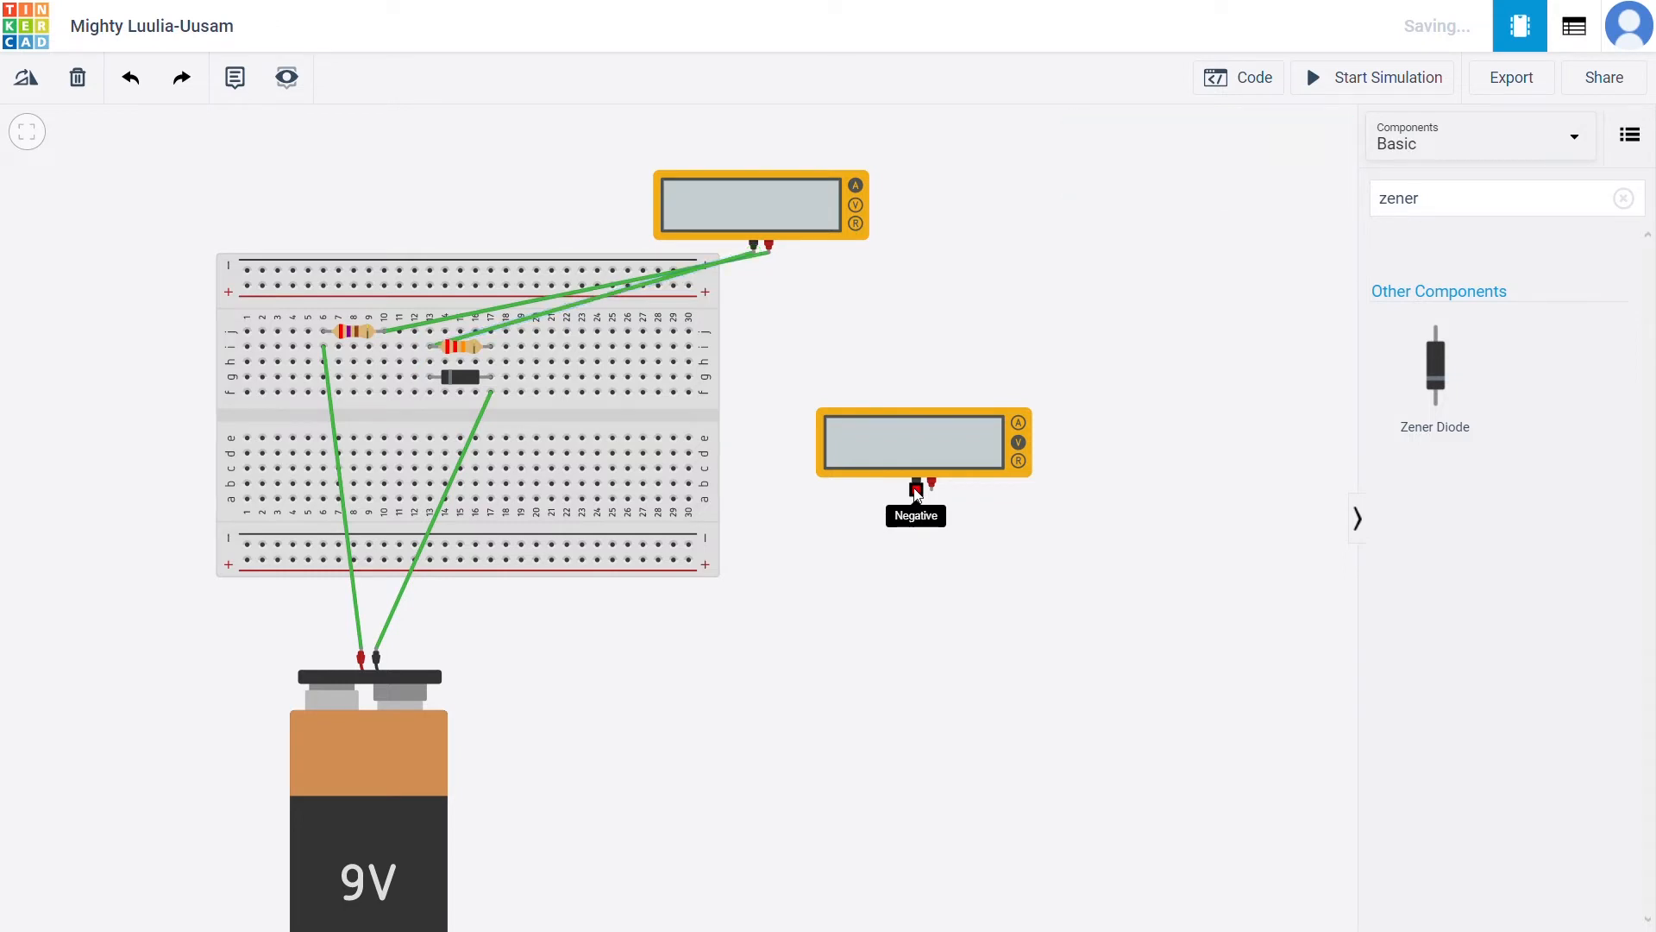
pyautogui.click(917, 489)
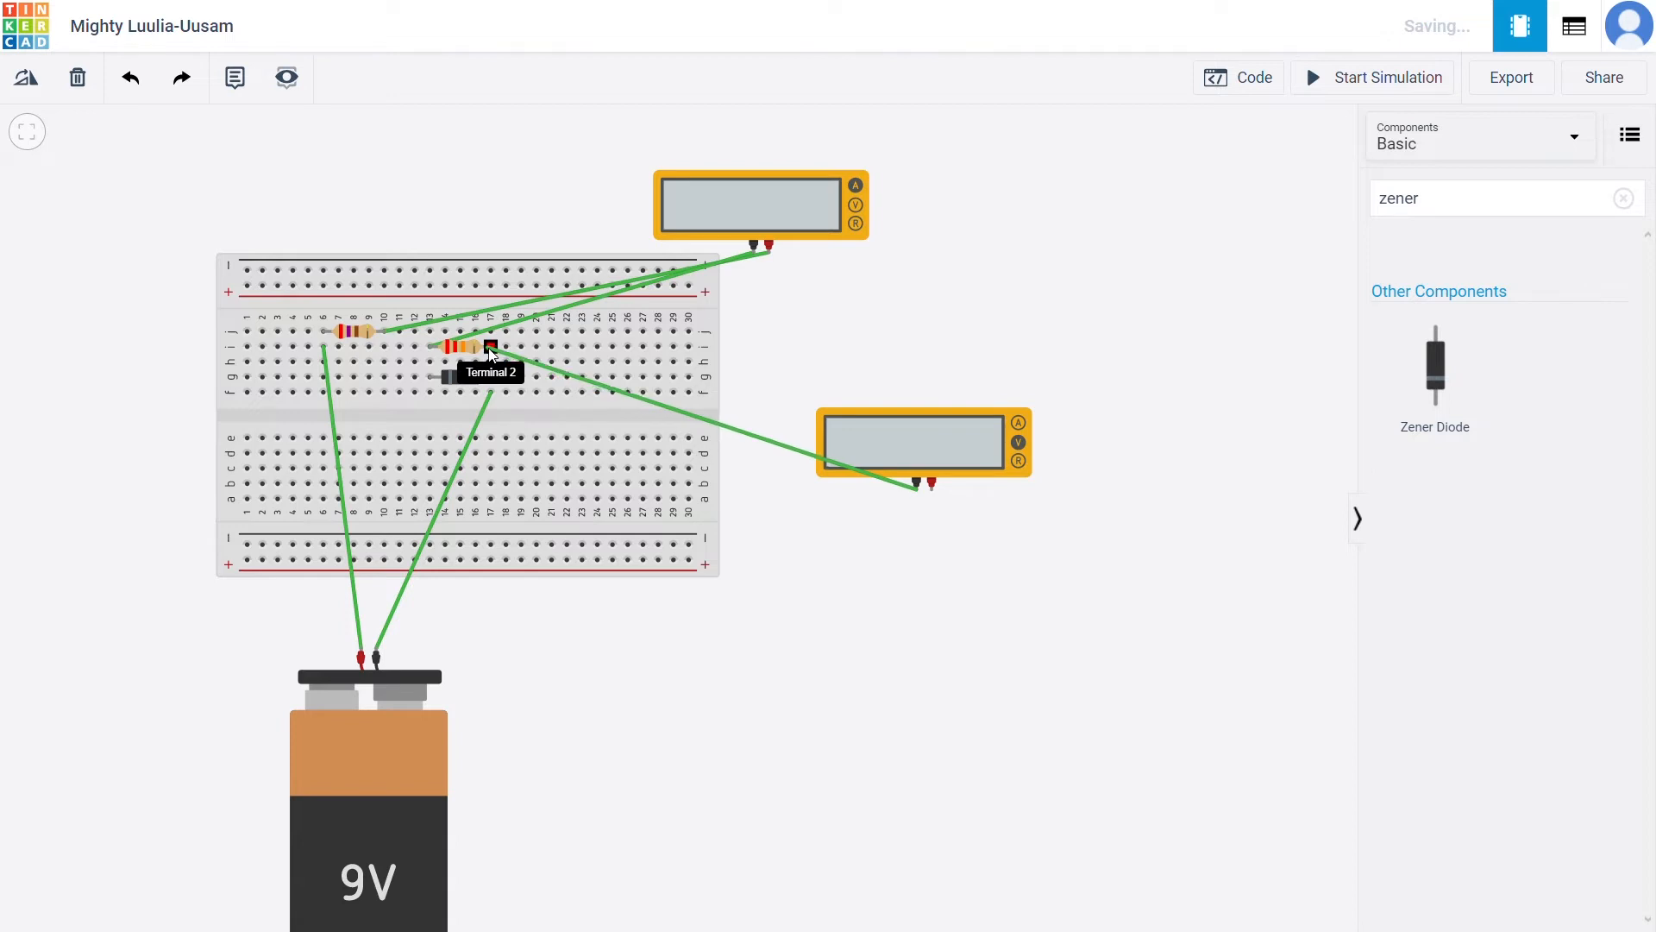
pyautogui.click(490, 351)
pyautogui.click(932, 485)
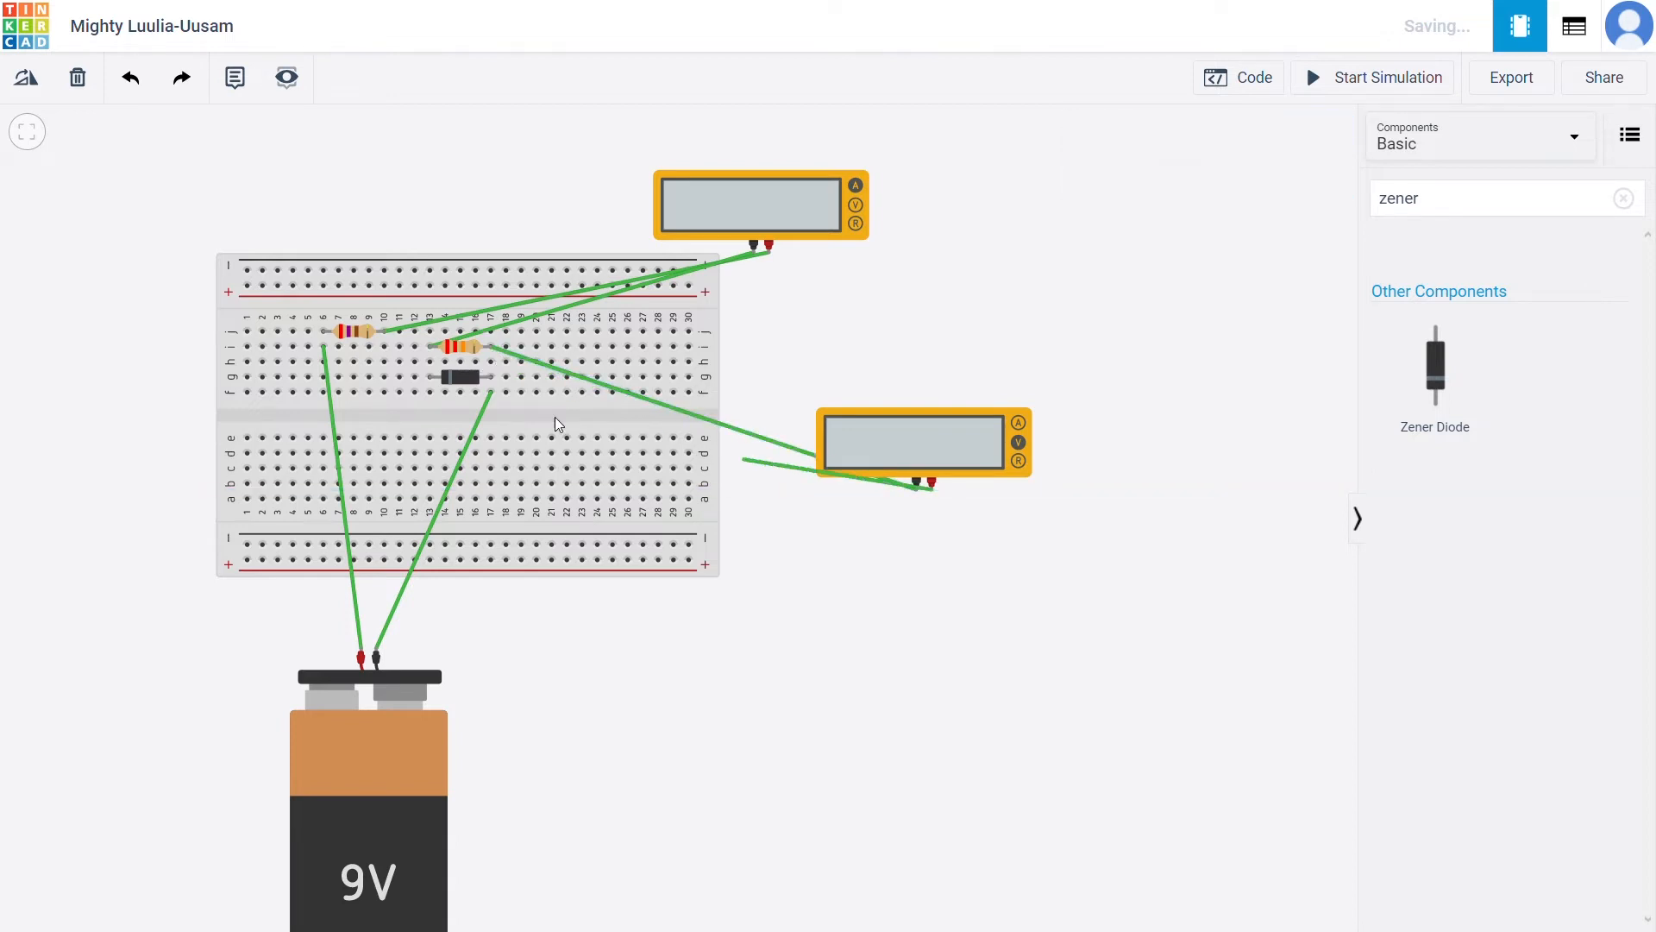
pyautogui.click(432, 347)
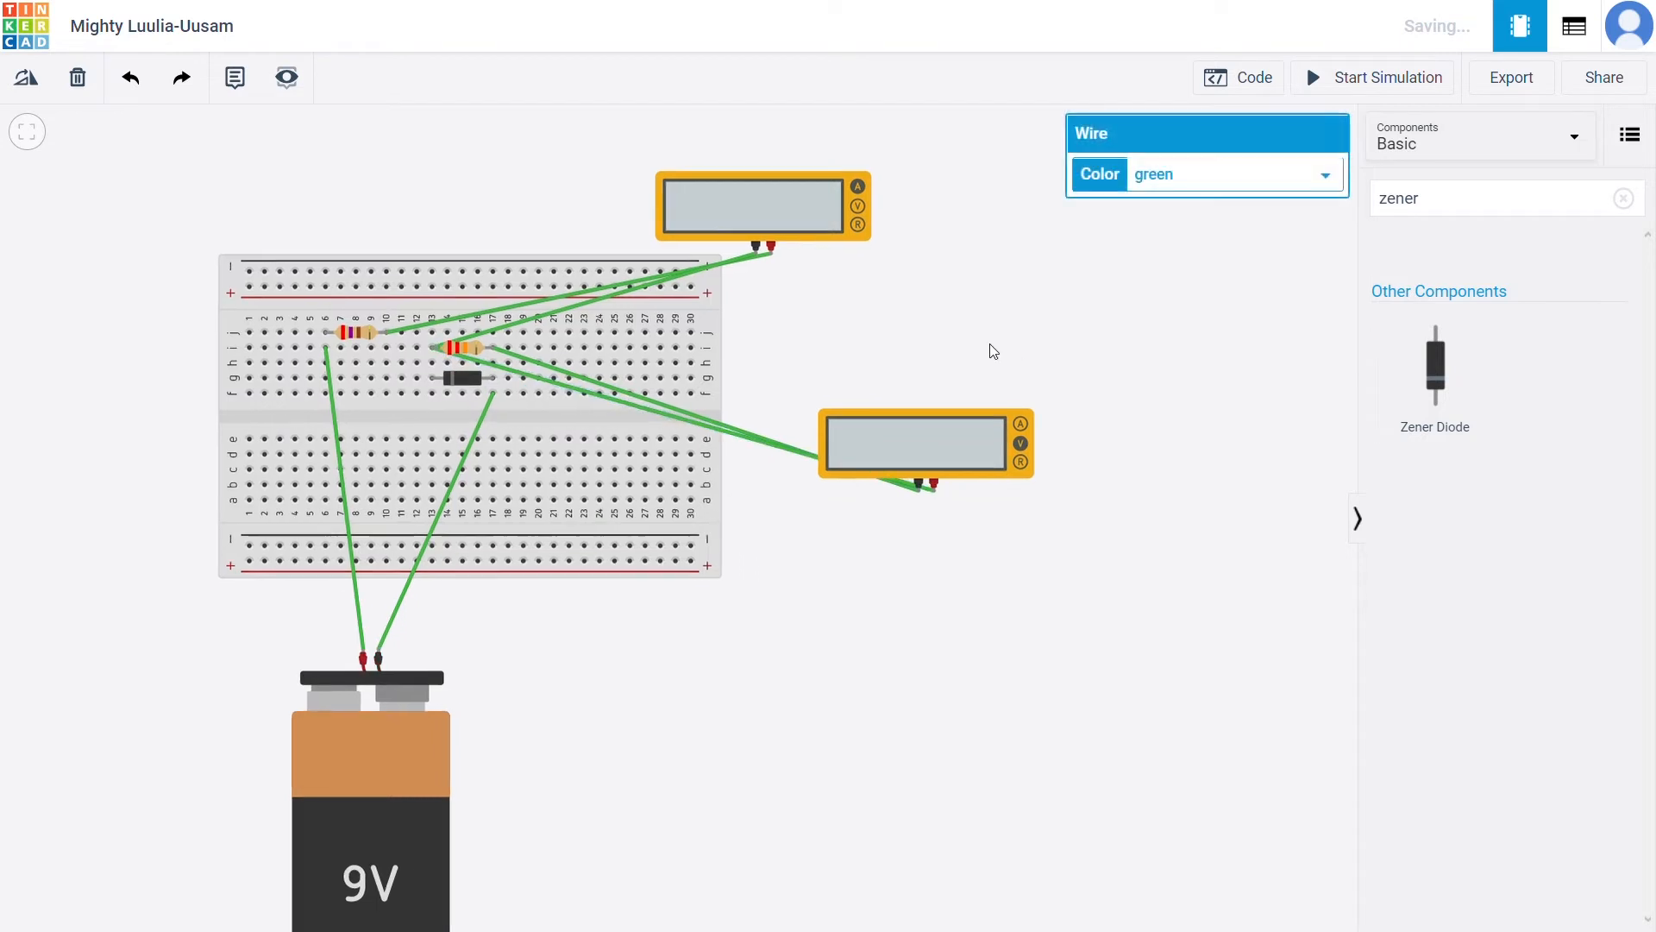
# - Simulate the Zener circuit to examine the current and voltage on both multimeters, ending the simulation when done
pyautogui.moveTo(994, 351); pyautogui.dragTo(1007, 363)
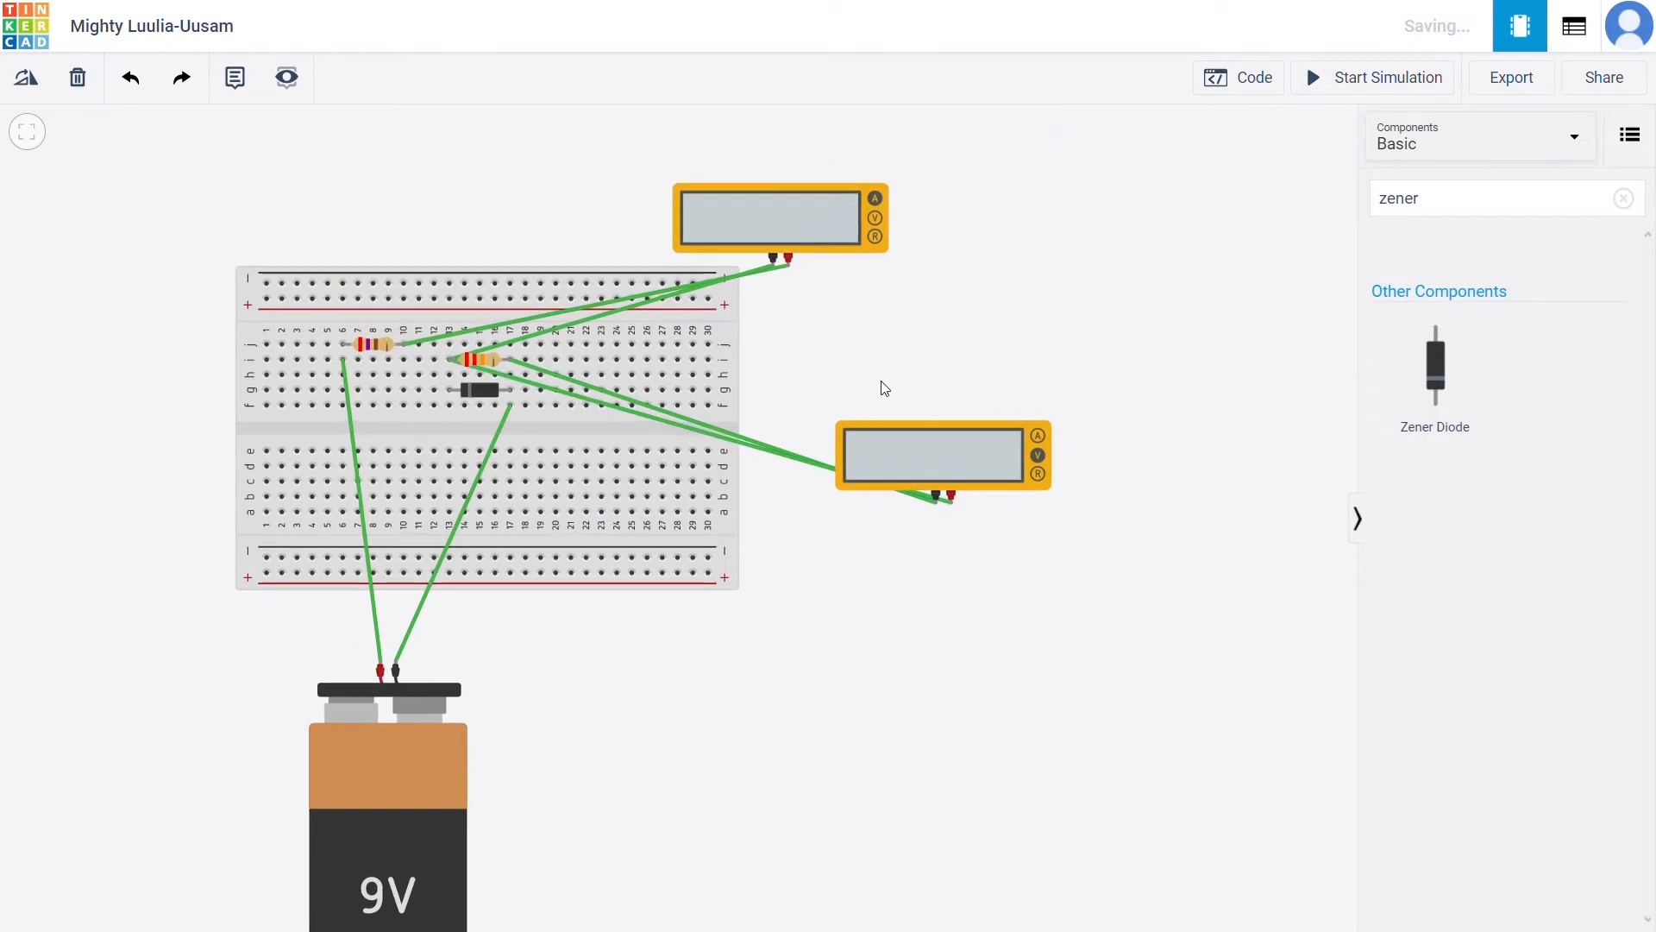
pyautogui.click(1351, 78)
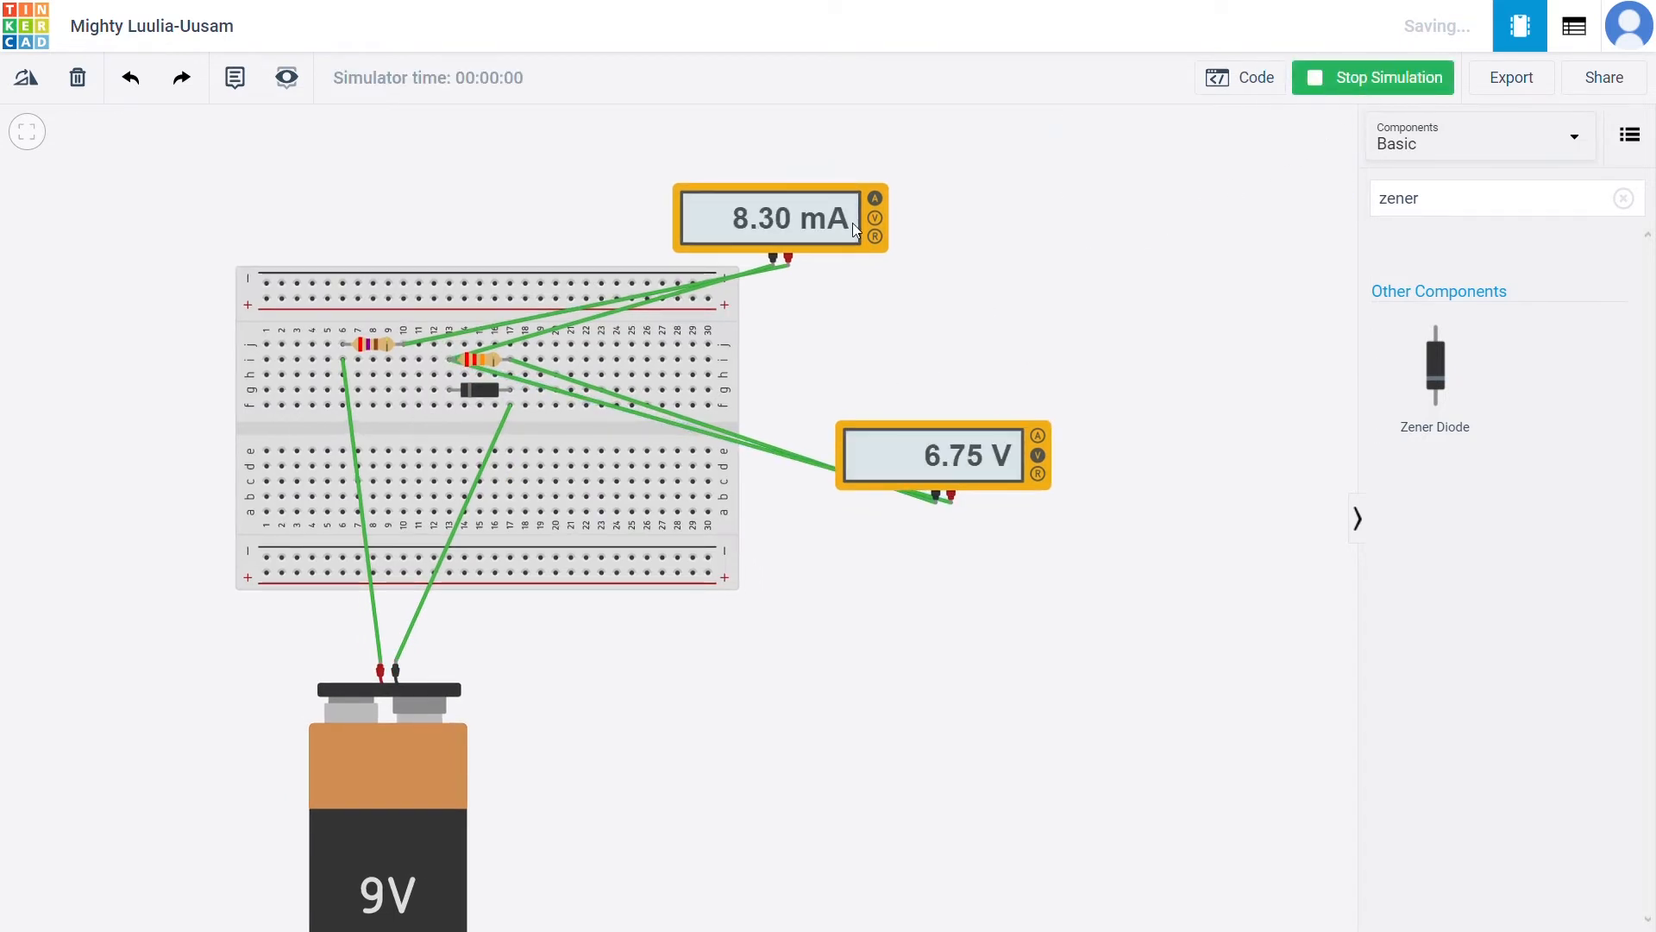
pyautogui.click(761, 200)
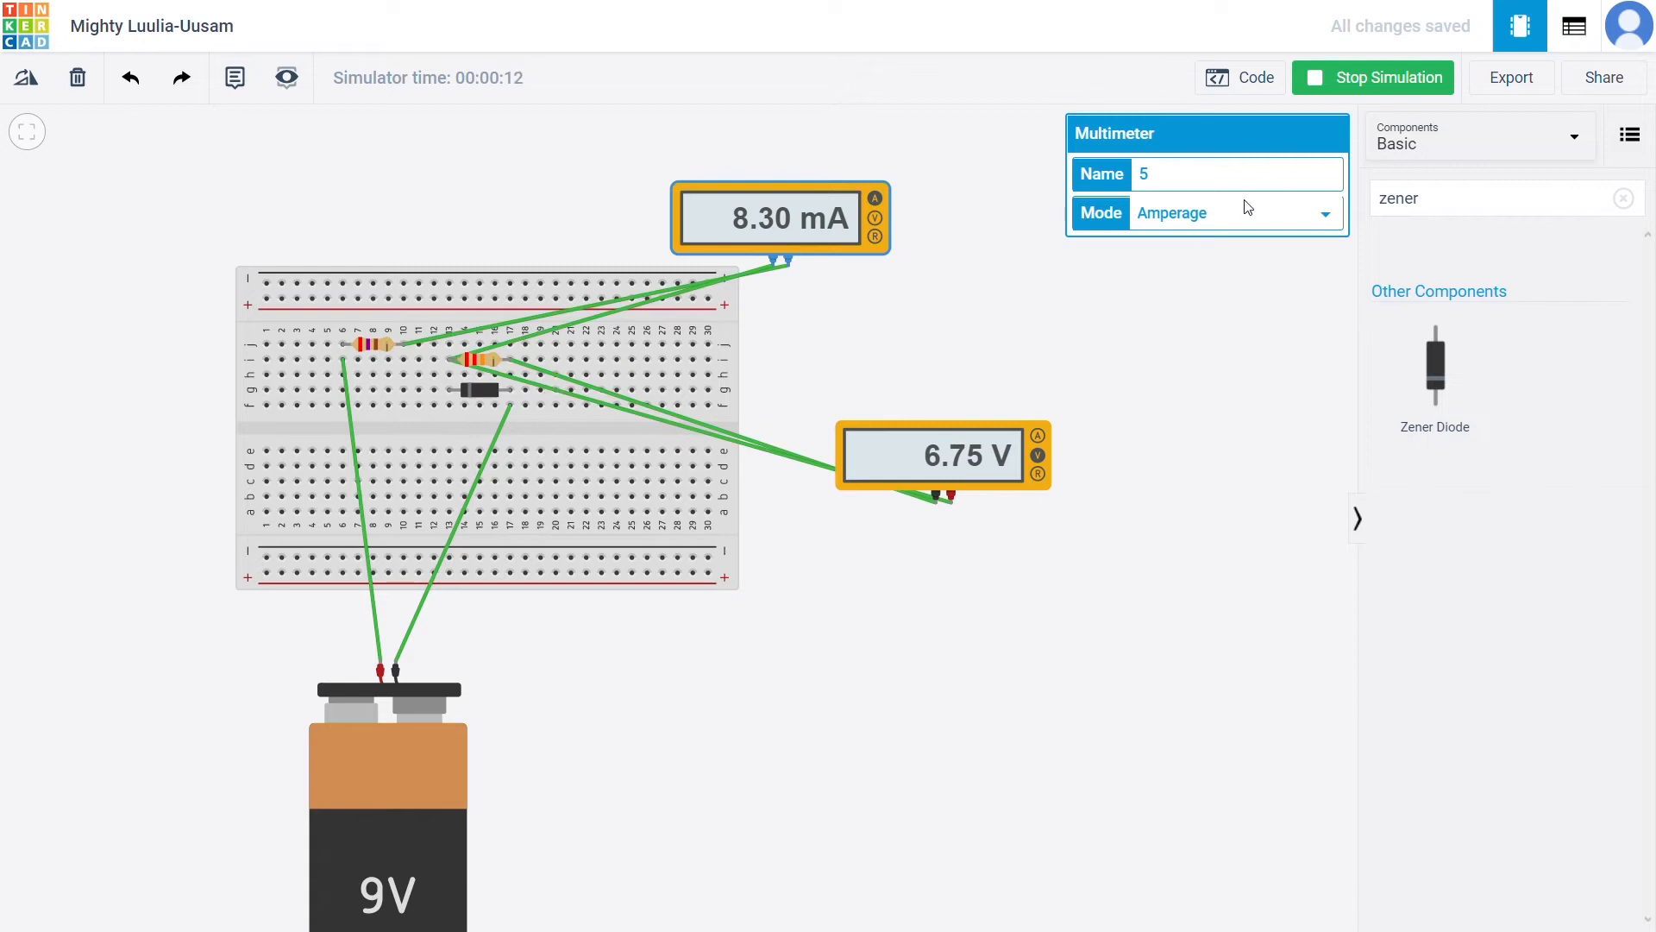
pyautogui.click(1340, 86)
# - Set the resistor in parallel with the Zener diode to 10 kΩ, then simulate the circuit to examine both multimeters, ending the simulation when done
pyautogui.click(489, 400)
pyautogui.click(485, 390)
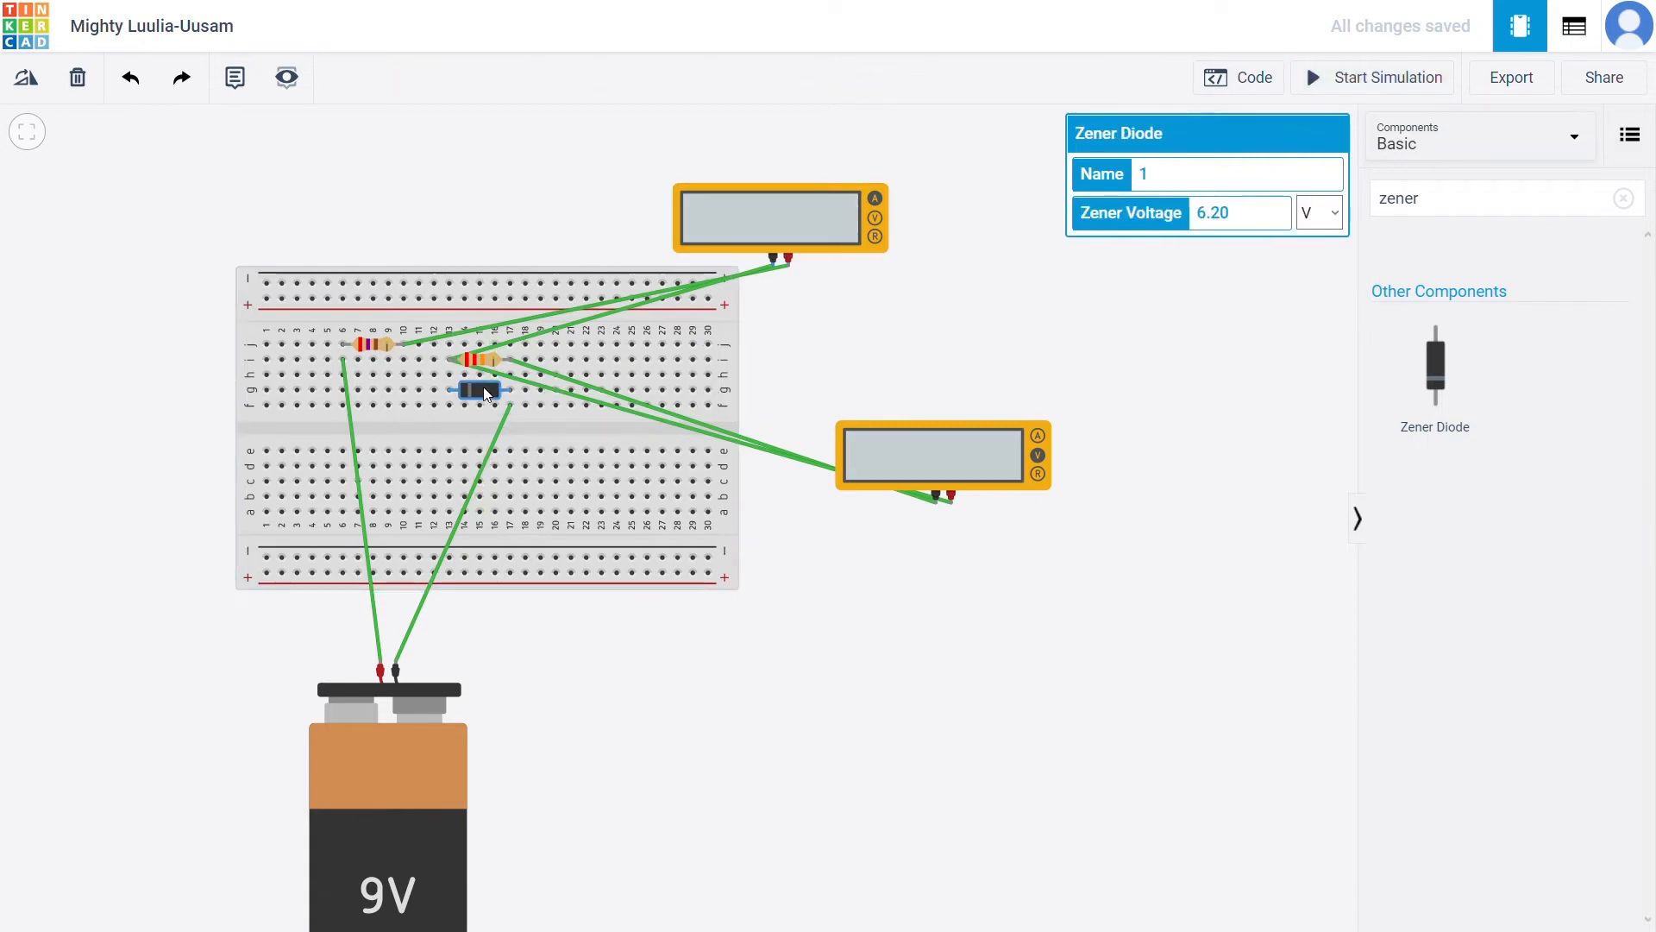
pyautogui.click(484, 362)
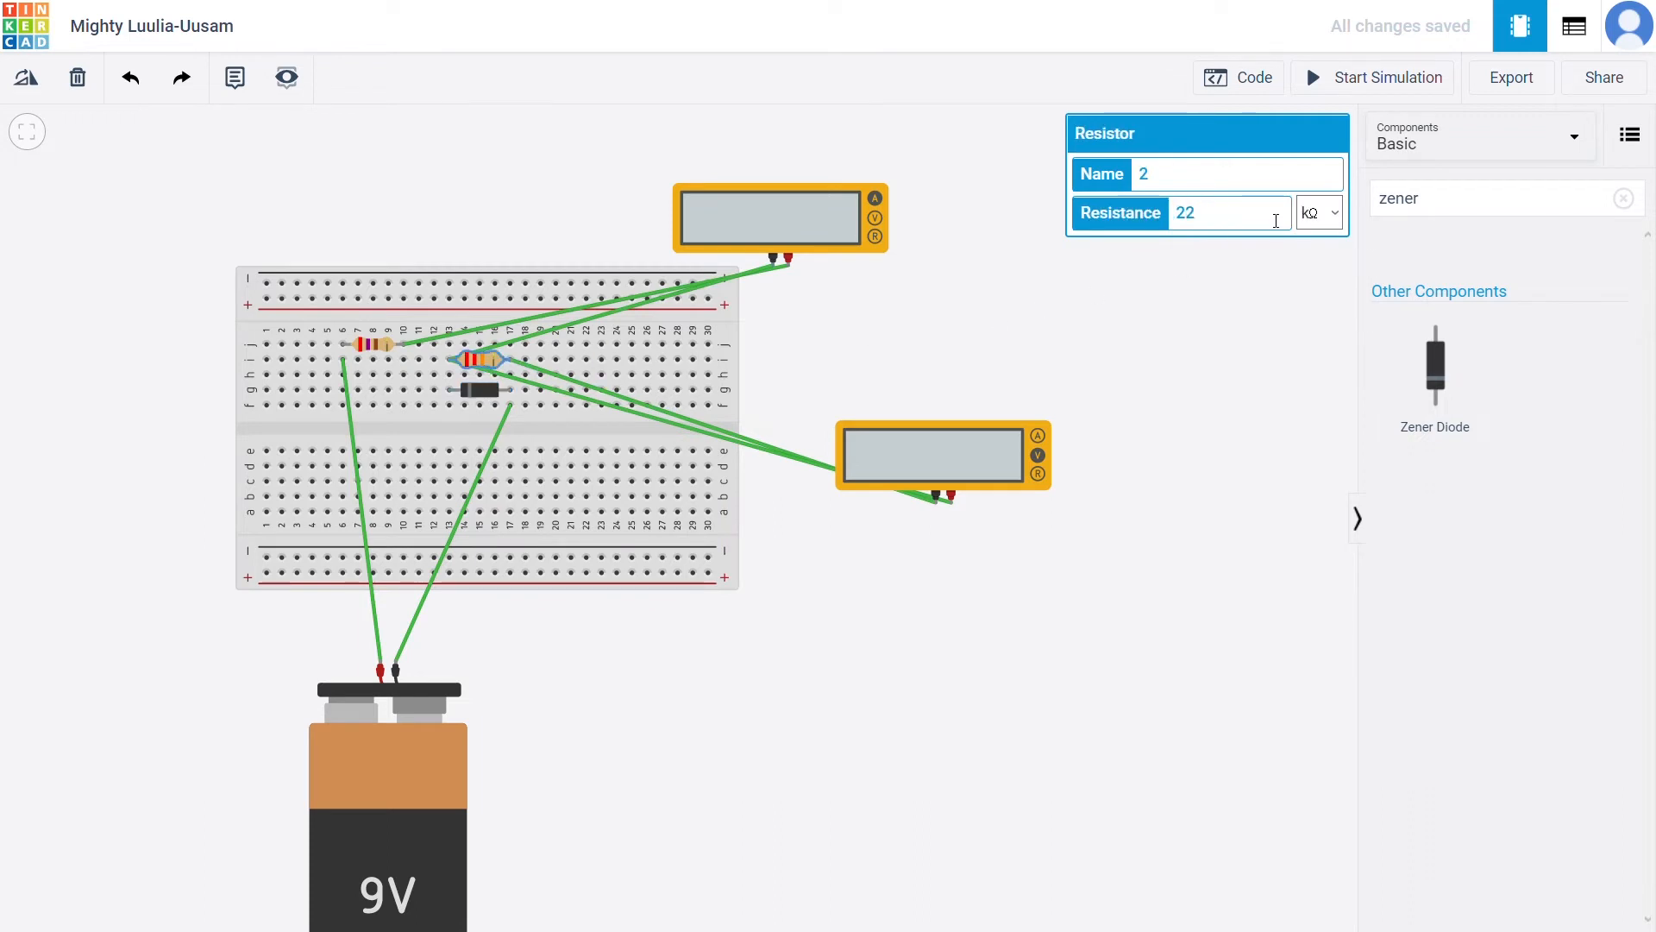
pyautogui.press('BackSpace')
pyautogui.press('BackSpace')
pyautogui.write('10')
pyautogui.click(1333, 82)
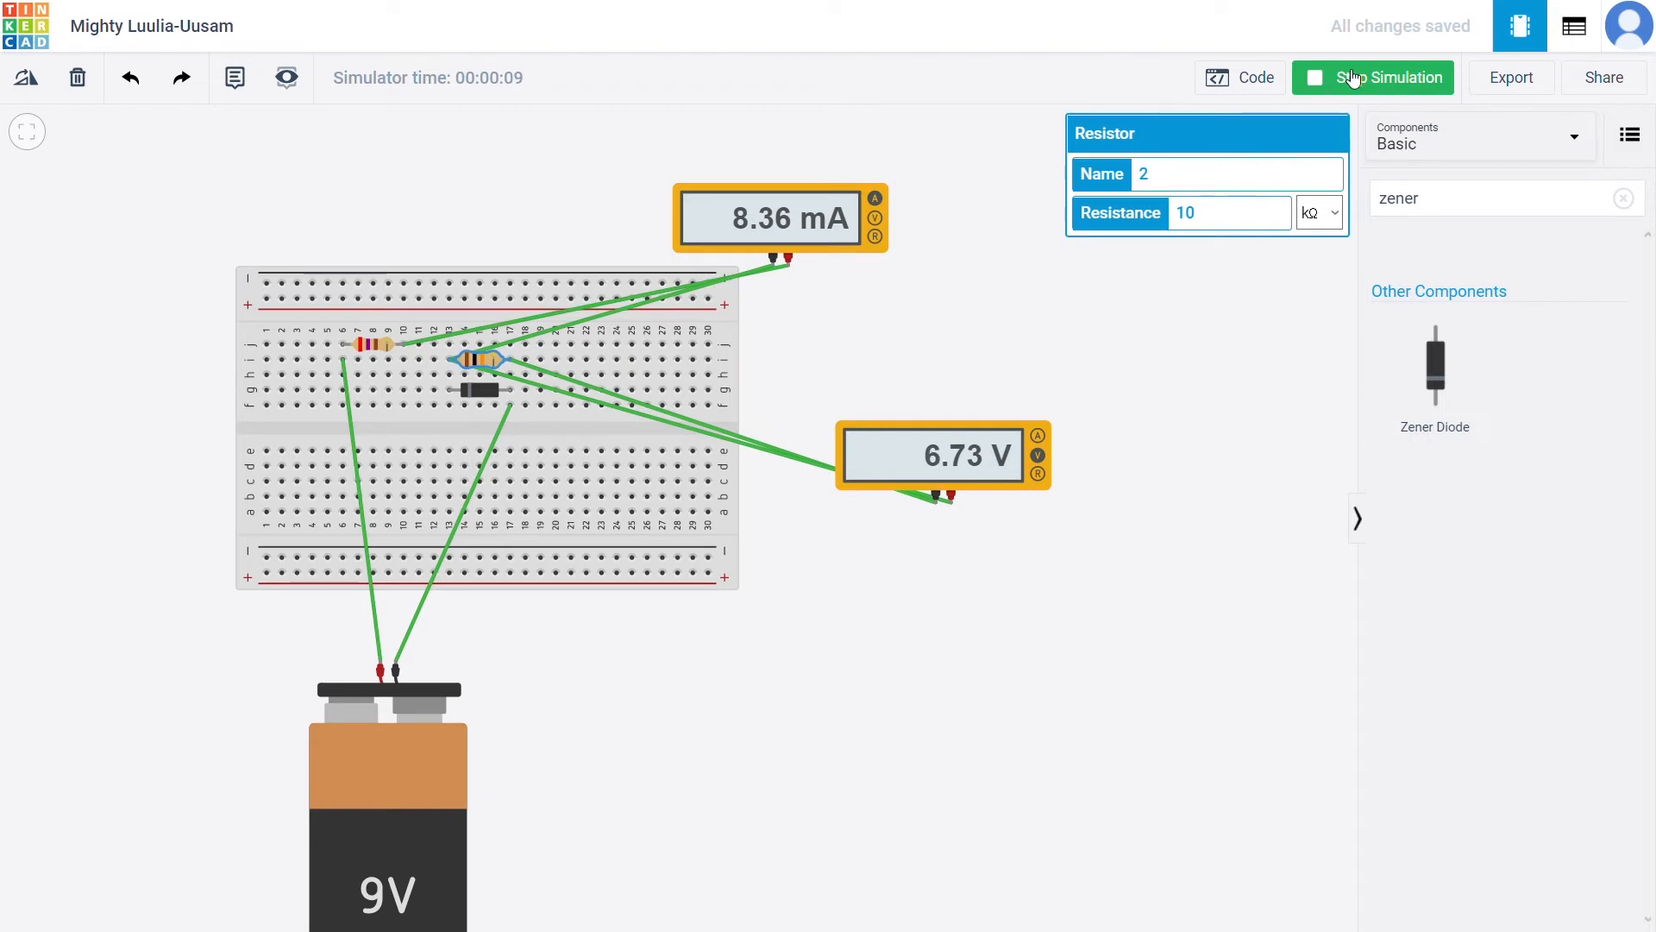
pyautogui.click(1338, 101)
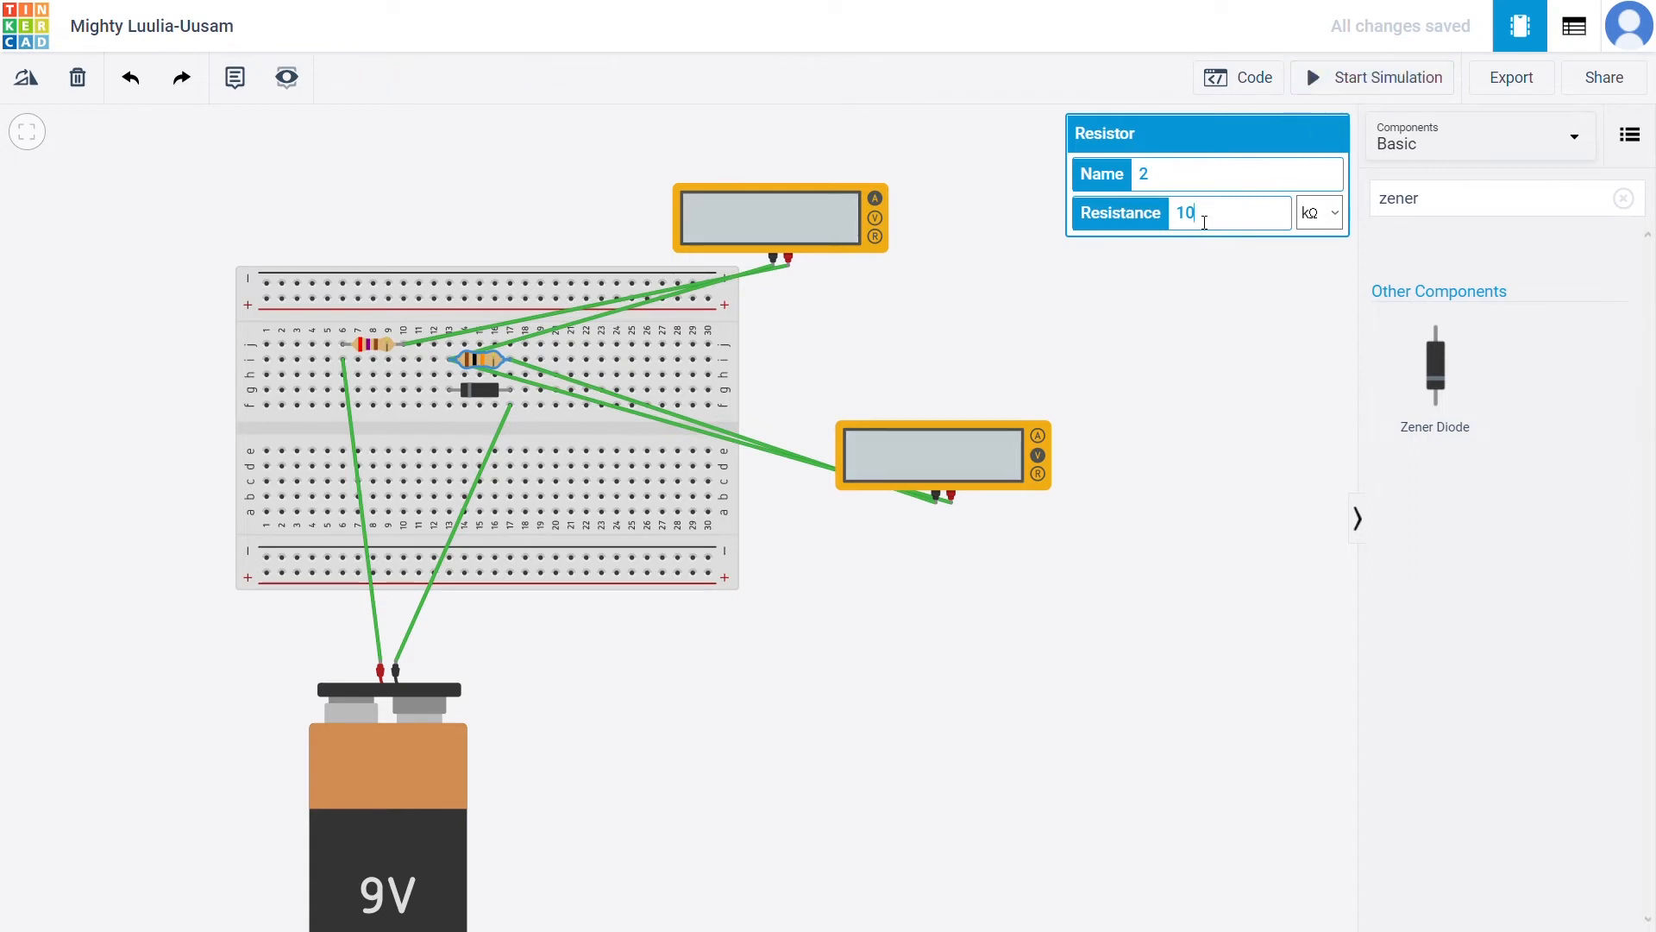
# - Set the same parallel resistor to 1 kΩ and start the simulation to examine both multimeters
pyautogui.press('BackSpace')
pyautogui.click(1375, 75)
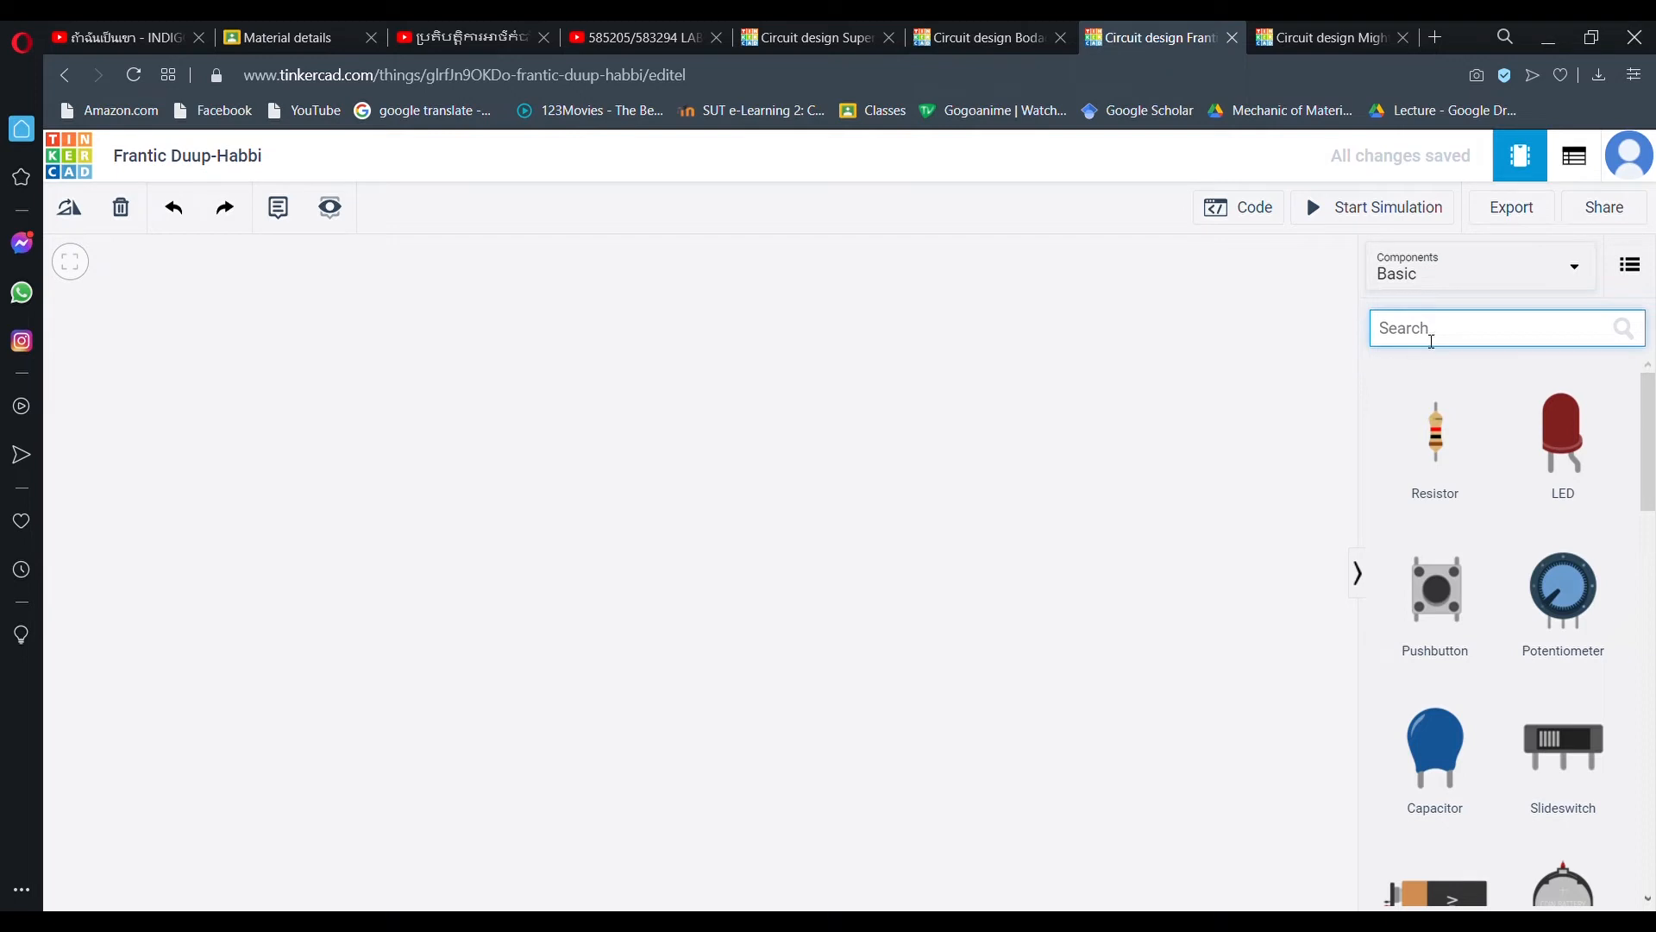
# - In the empty Frantic Duup-Habbi design, find the Function Generator component and place it in the upper middle of the workplane
pyautogui.write('func')
pyautogui.moveTo(1423, 505); pyautogui.dragTo(740, 418)
pyautogui.click(936, 465)
# - Search the components for breadboard and place a Breadboard Small below the function generator
pyautogui.click(1469, 338)
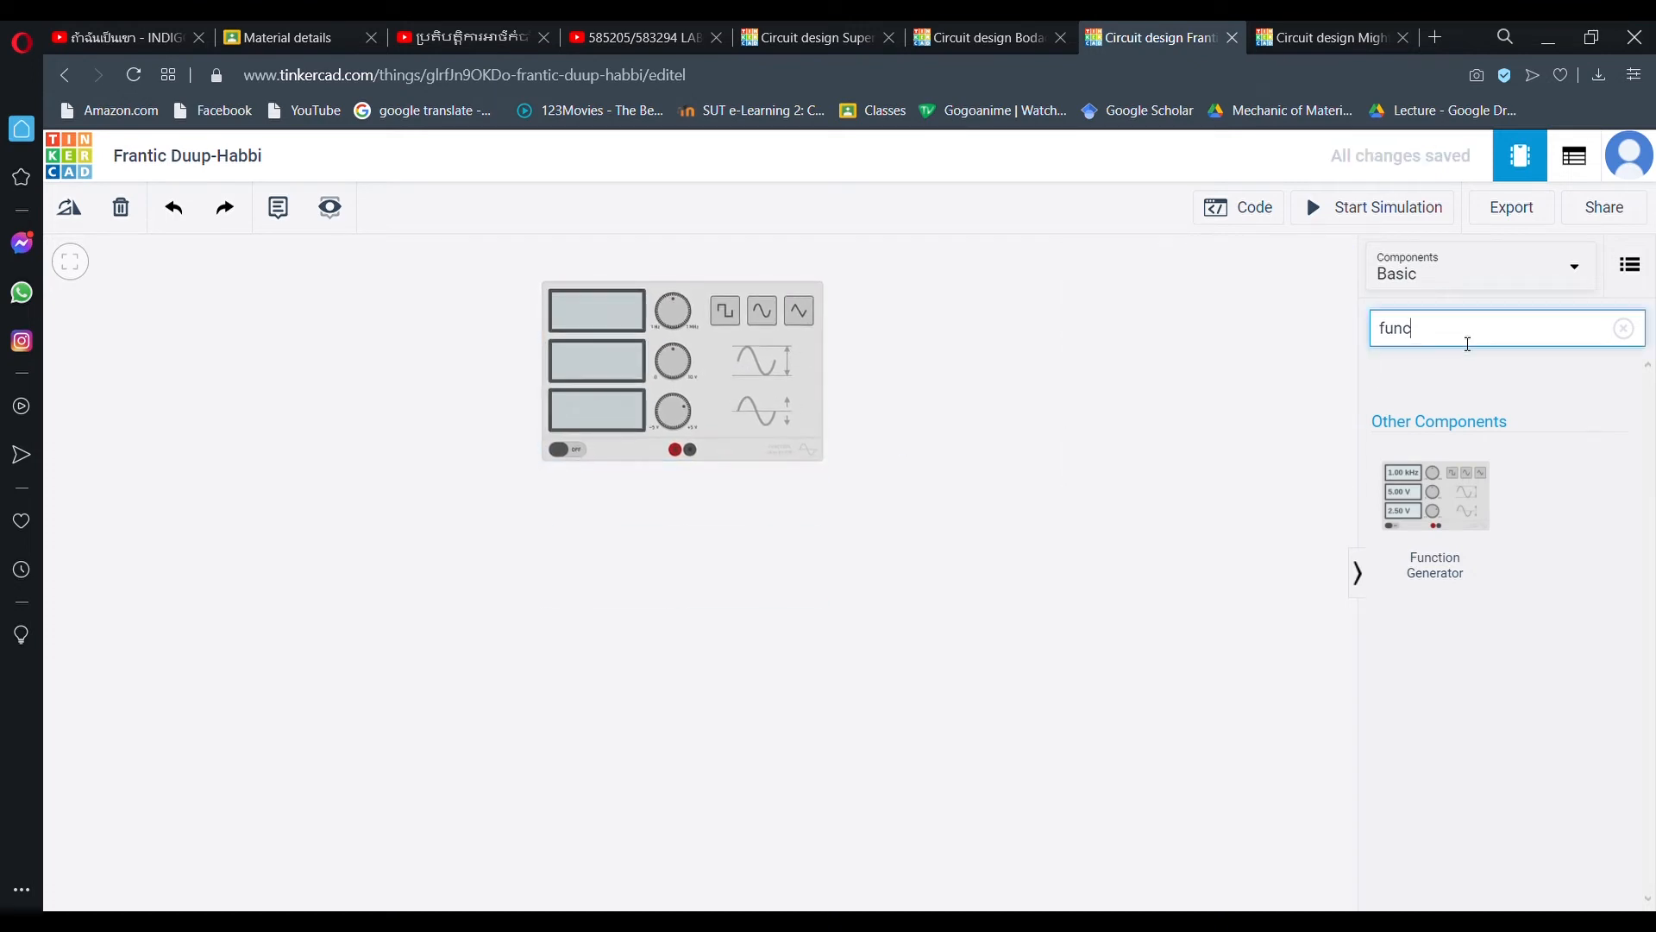
pyautogui.press('BackSpace')
pyautogui.press('BackSpace')
pyautogui.press('BackSpace')
pyautogui.press('BackSpace')
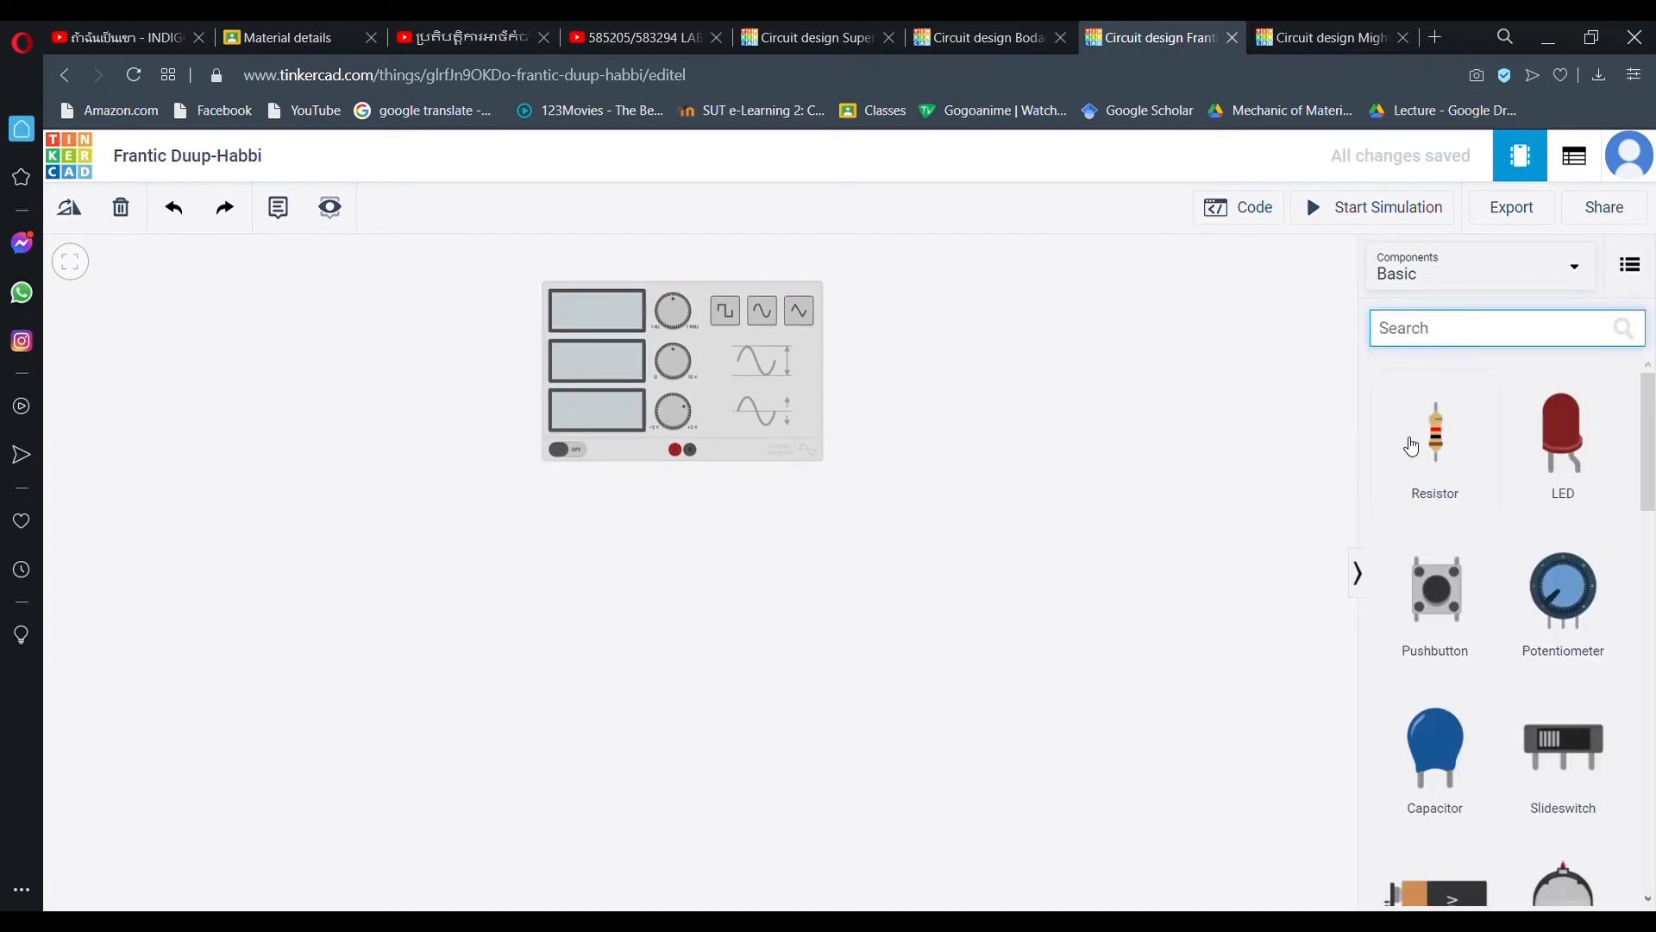
pyautogui.write('bat')
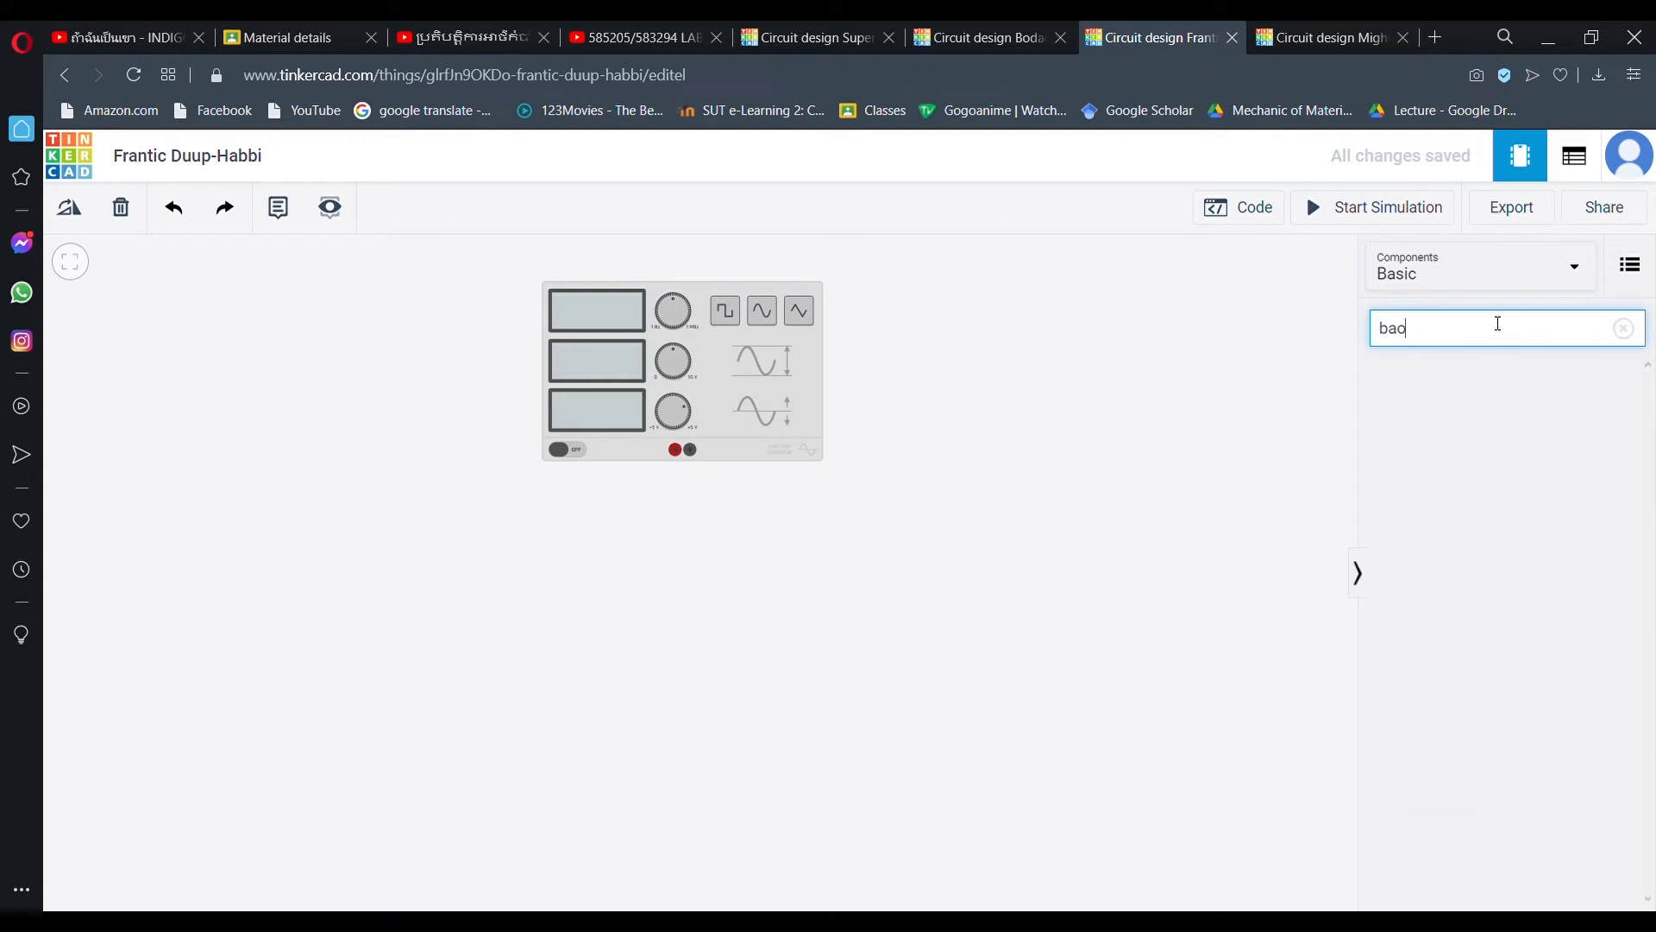
pyautogui.press('BackSpace')
pyautogui.press('BackSpace')
pyautogui.write('oard')
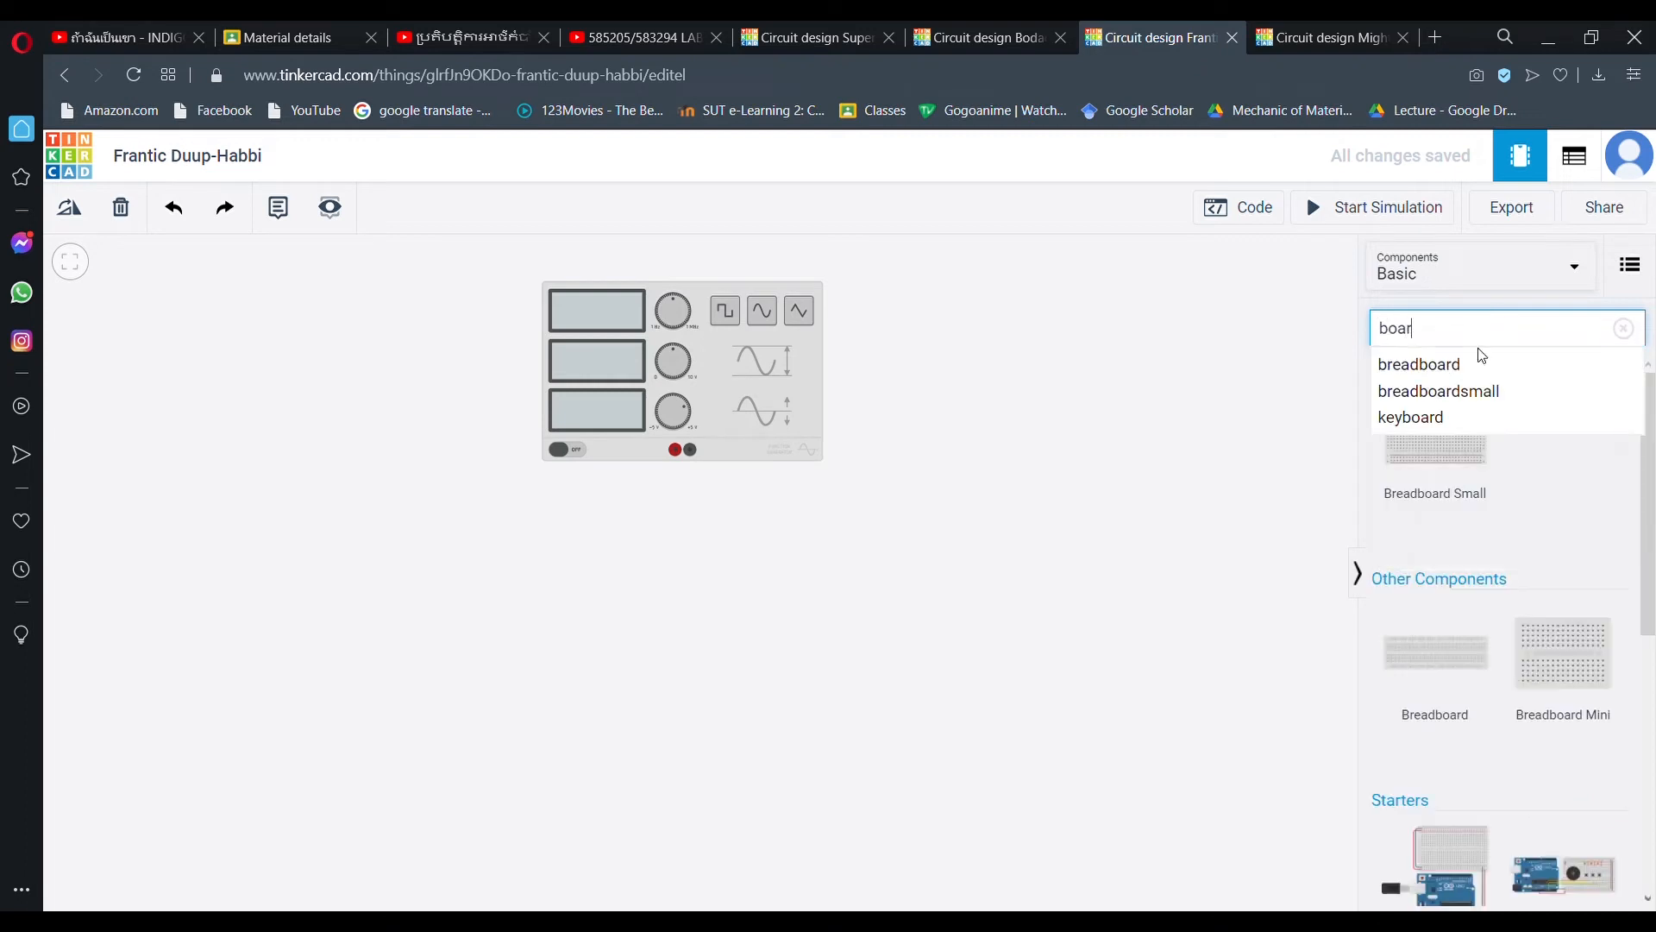
pyautogui.click(1478, 360)
pyautogui.moveTo(1457, 464); pyautogui.dragTo(825, 648)
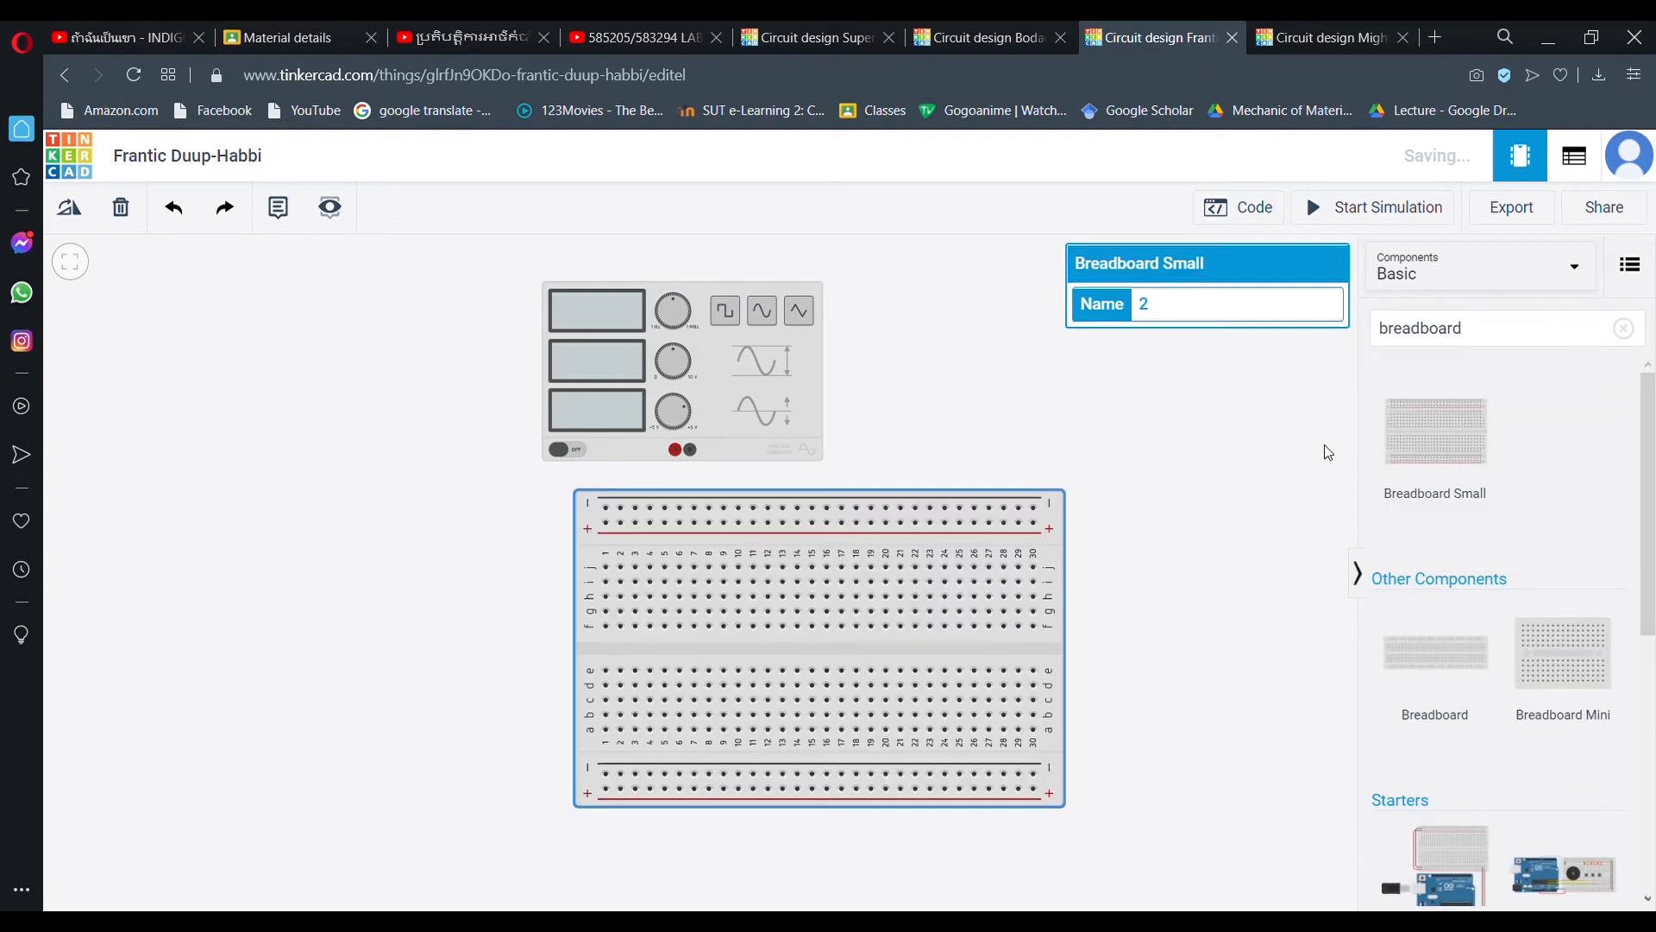
pyautogui.moveTo(1111, 548); pyautogui.dragTo(1151, 522)
# - Search the components for a diode and place a standard Diode beside the breadboard, near column 30
pyautogui.click(1493, 345)
pyautogui.press('BackSpace')
pyautogui.press('BackSpace')
pyautogui.press('BackSpace')
pyautogui.press('BackSpace')
pyautogui.press('BackSpace')
pyautogui.press('BackSpace')
pyautogui.press('BackSpace')
pyautogui.press('BackSpace')
pyautogui.press('BackSpace')
pyautogui.press('BackSpace')
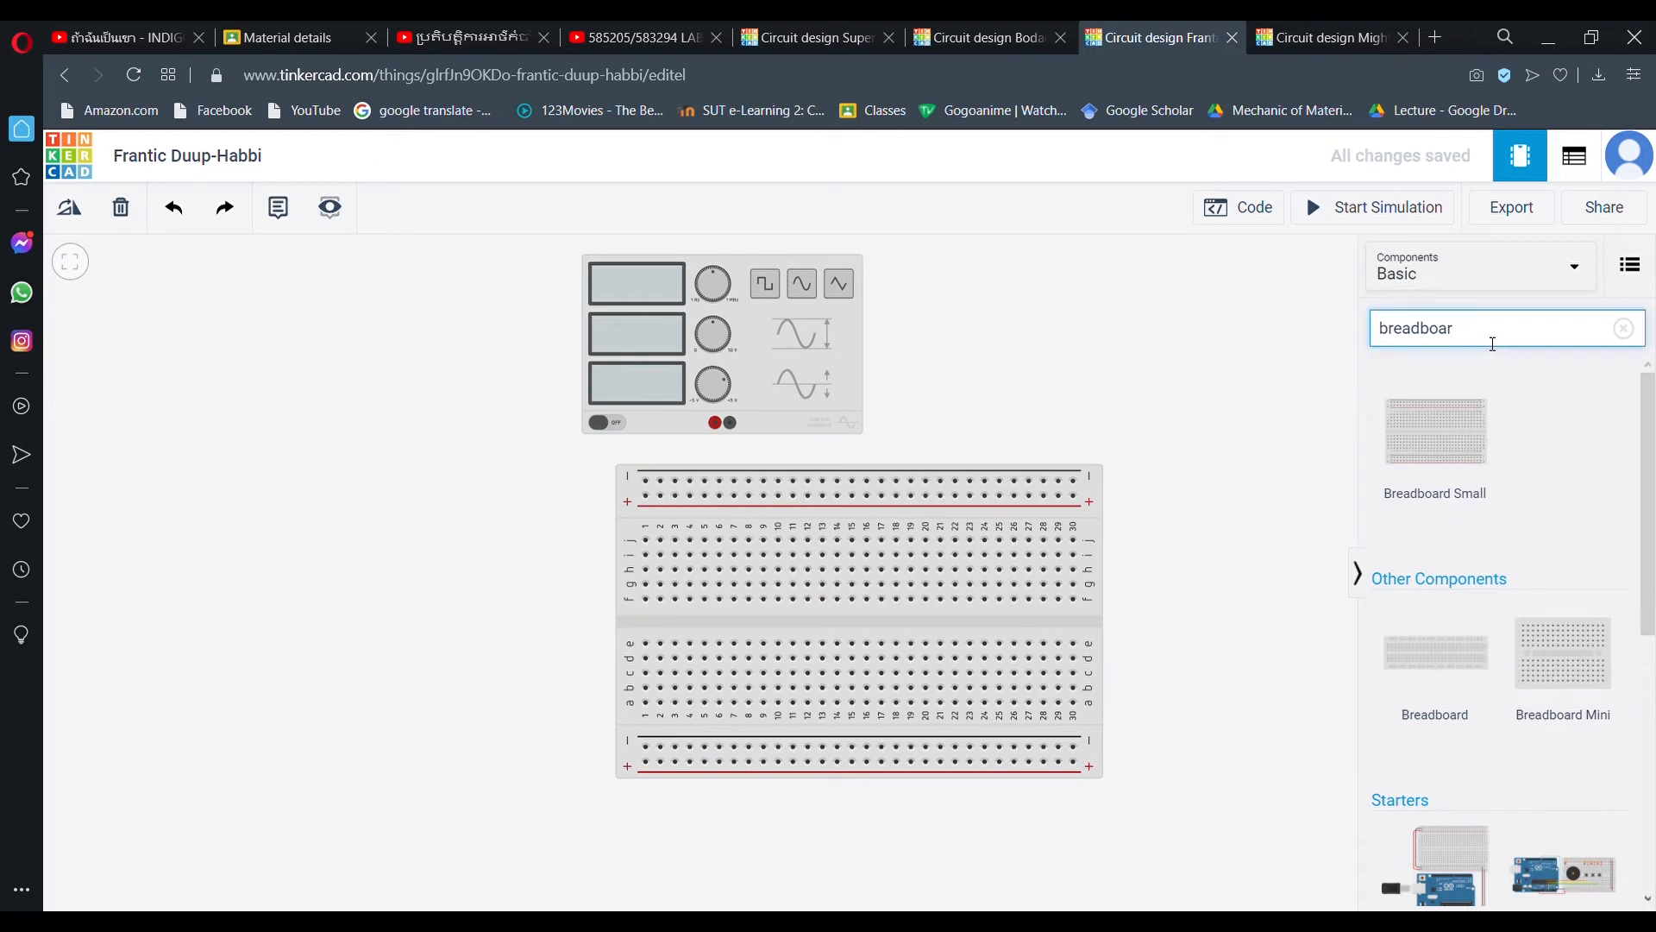
pyautogui.write('dio')
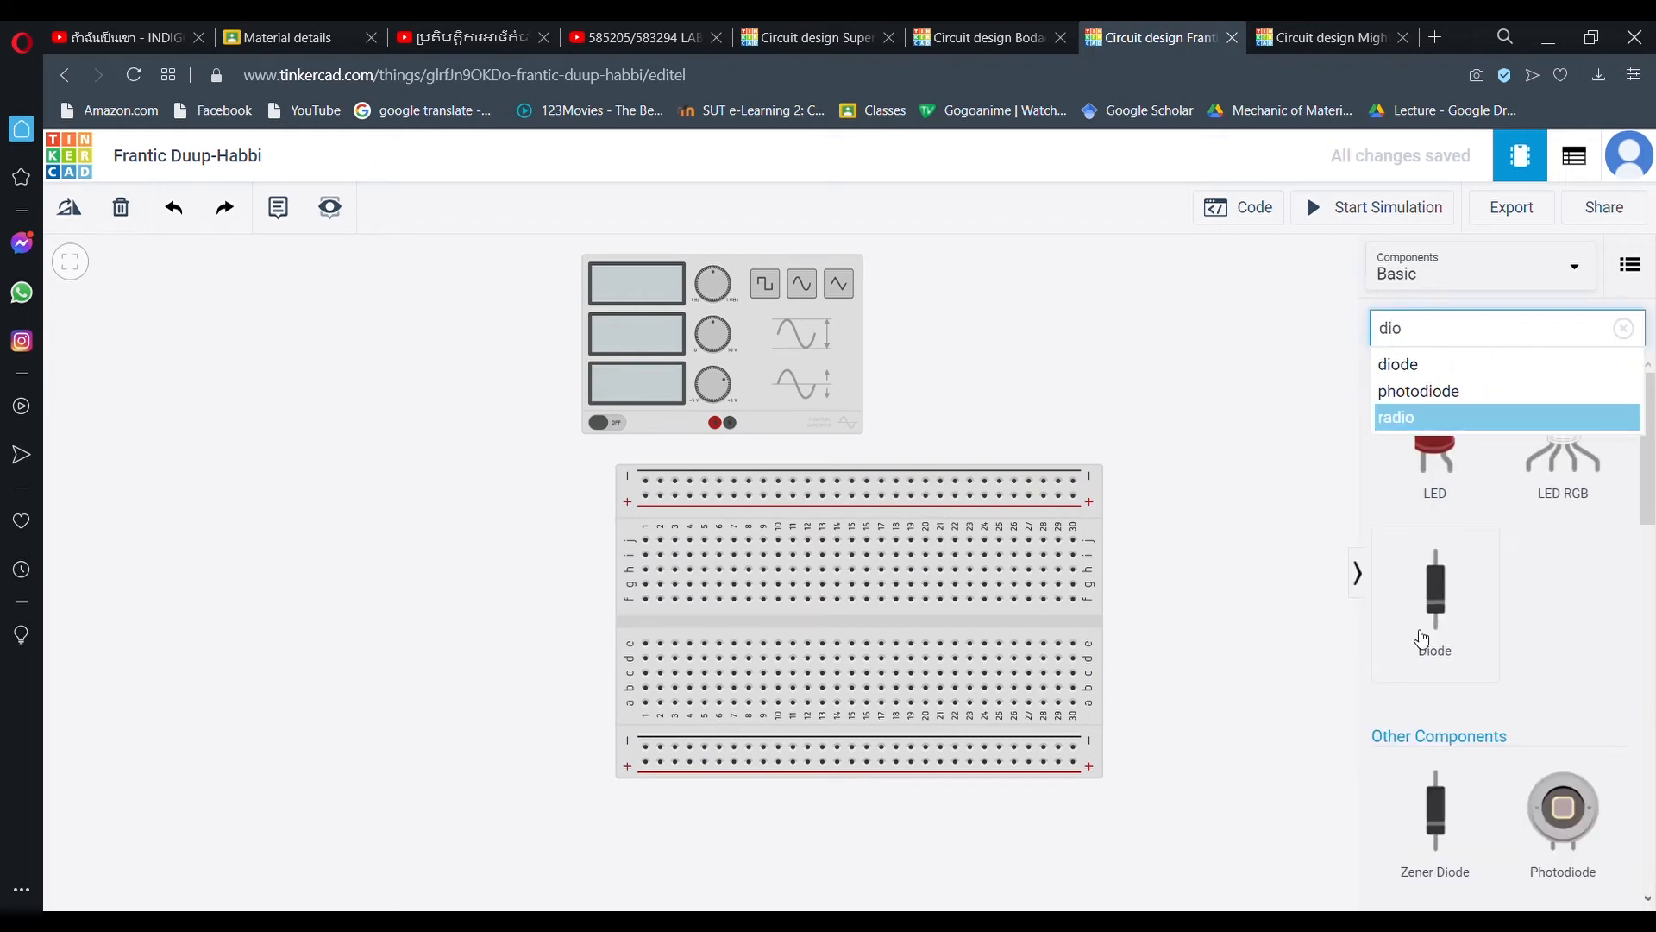
pyautogui.moveTo(1425, 628); pyautogui.dragTo(1169, 559)
# - Search the components for resistor and place one above the breadboard's upper edge, near column 30
pyautogui.click(1527, 345)
pyautogui.press('BackSpace')
pyautogui.press('BackSpace')
pyautogui.press('BackSpace')
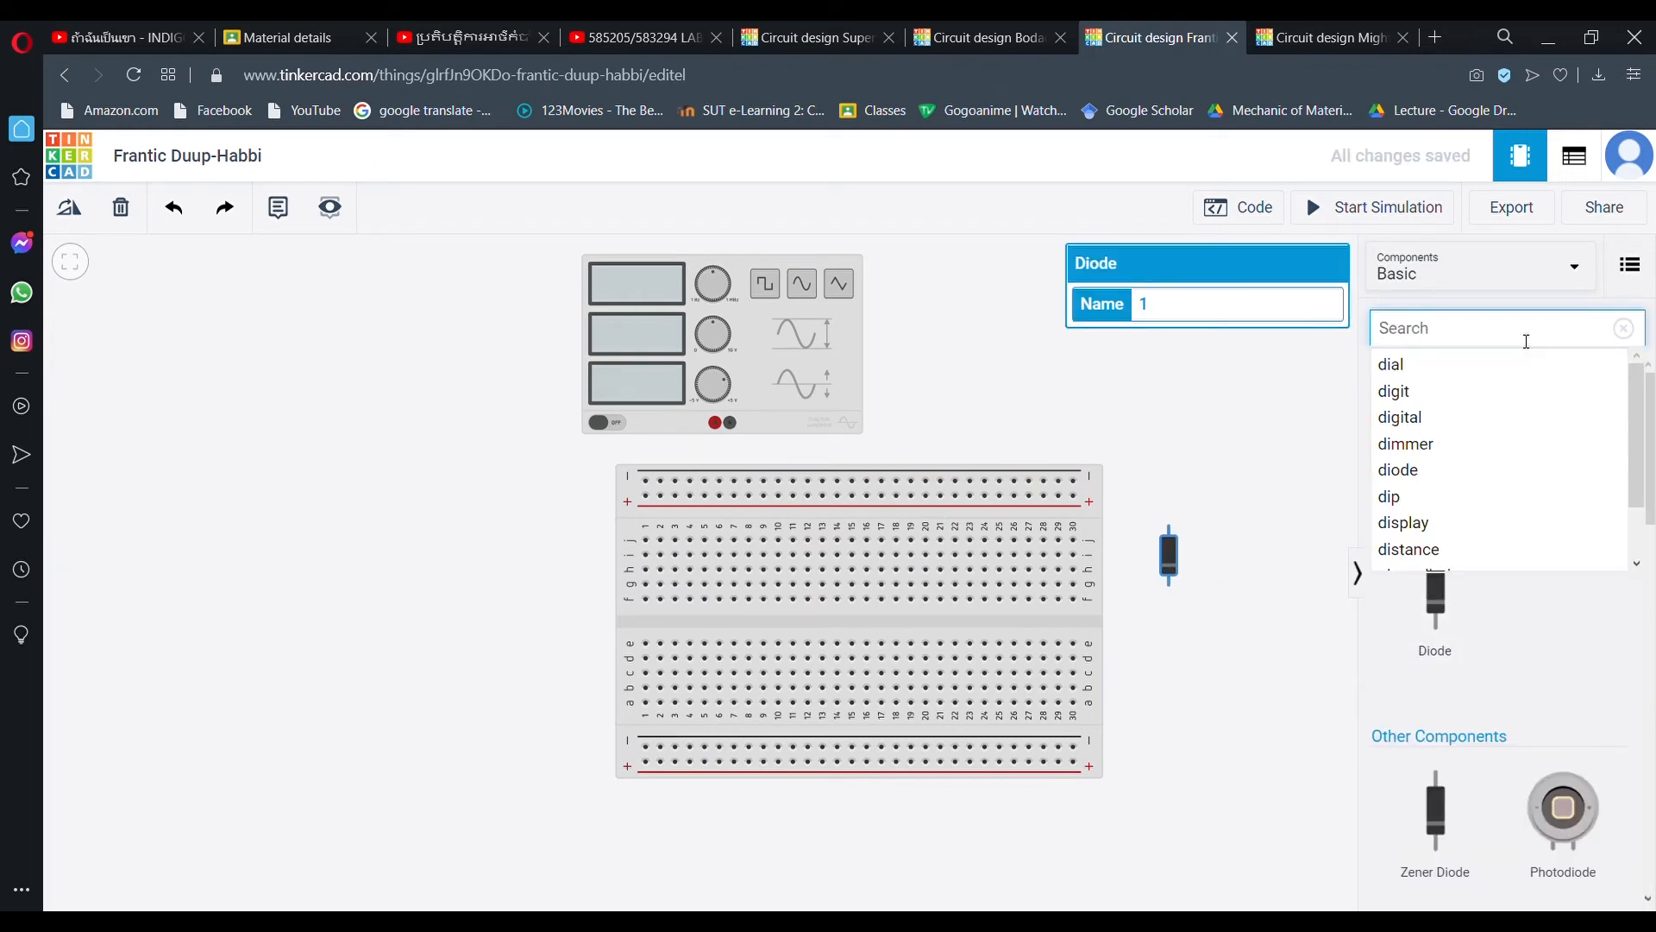
pyautogui.write('resi')
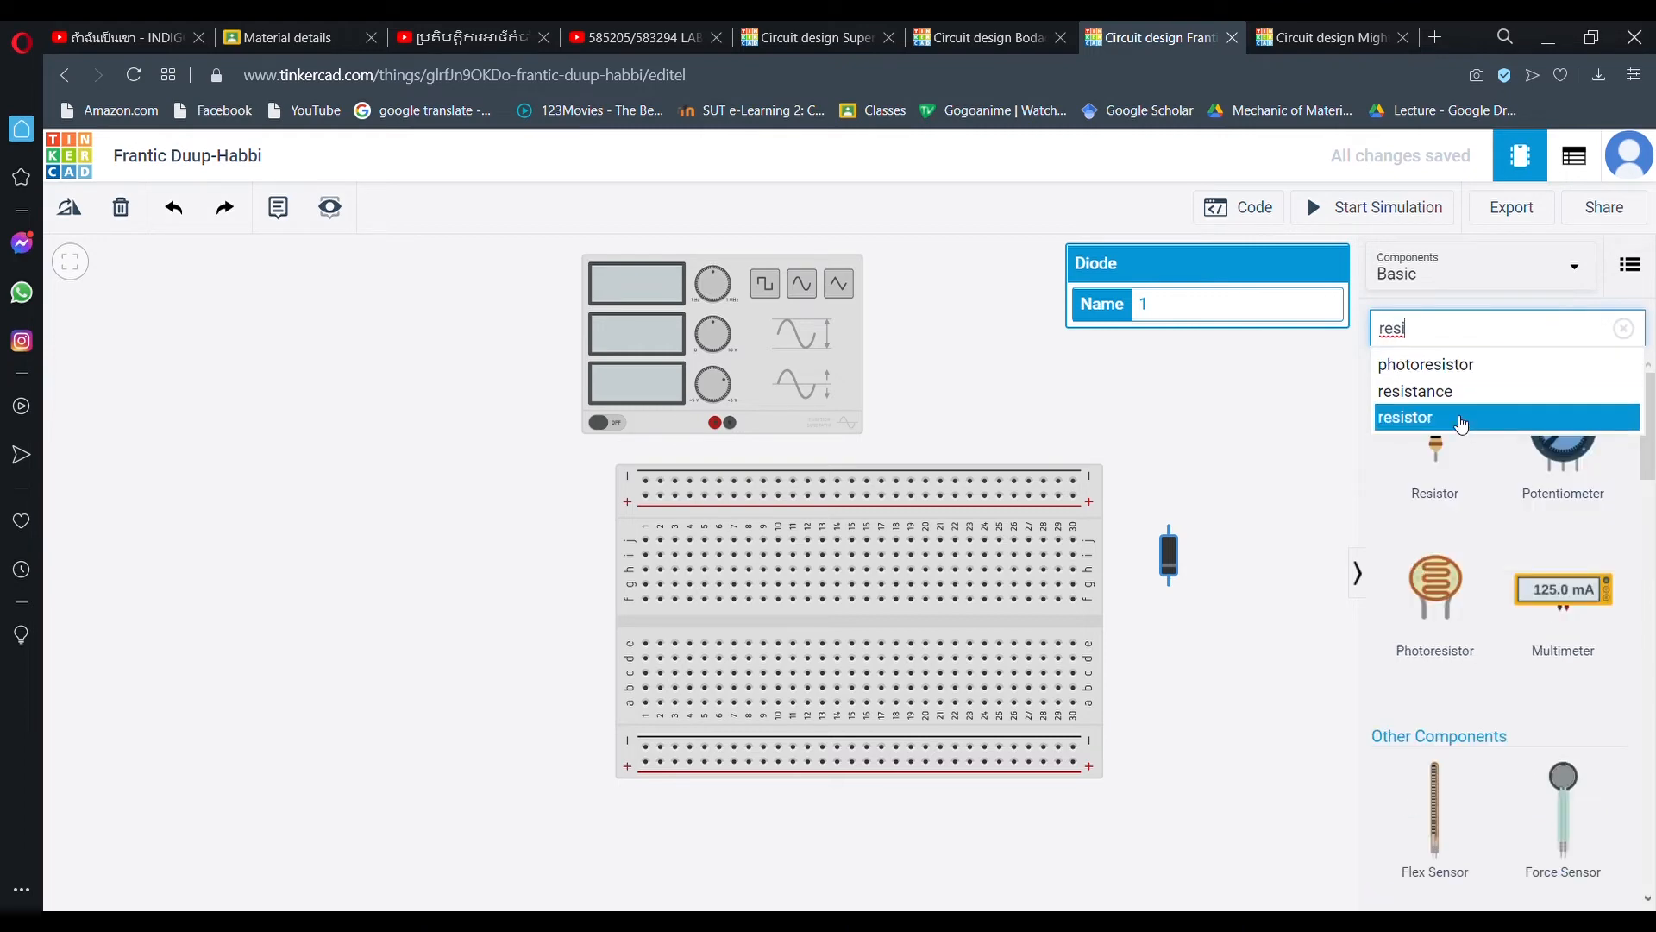
pyautogui.click(1407, 415)
pyautogui.moveTo(1436, 431); pyautogui.dragTo(1059, 436)
# - Set the function generator's frequency to 50 Hz and its amplitude to 14 V
pyautogui.click(781, 407)
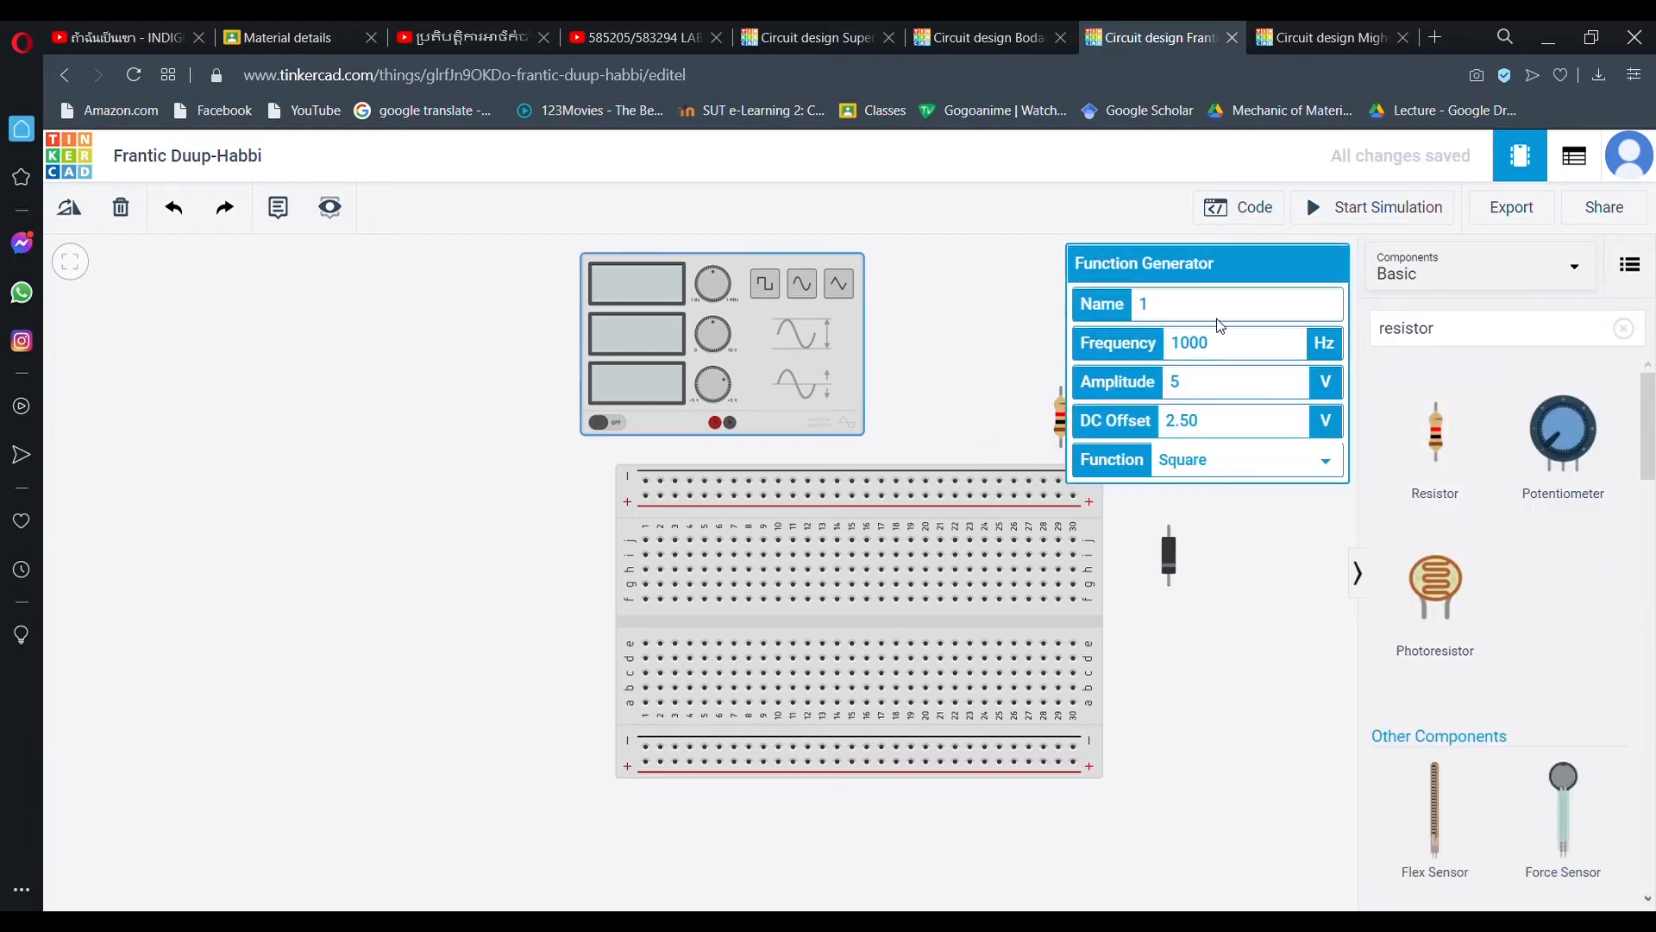
pyautogui.click(1258, 359)
pyautogui.press('BackSpace')
pyautogui.press('BackSpace')
pyautogui.press('BackSpace')
pyautogui.press('BackSpace')
pyautogui.write('50')
pyautogui.click(1251, 390)
pyautogui.press('BackSpace')
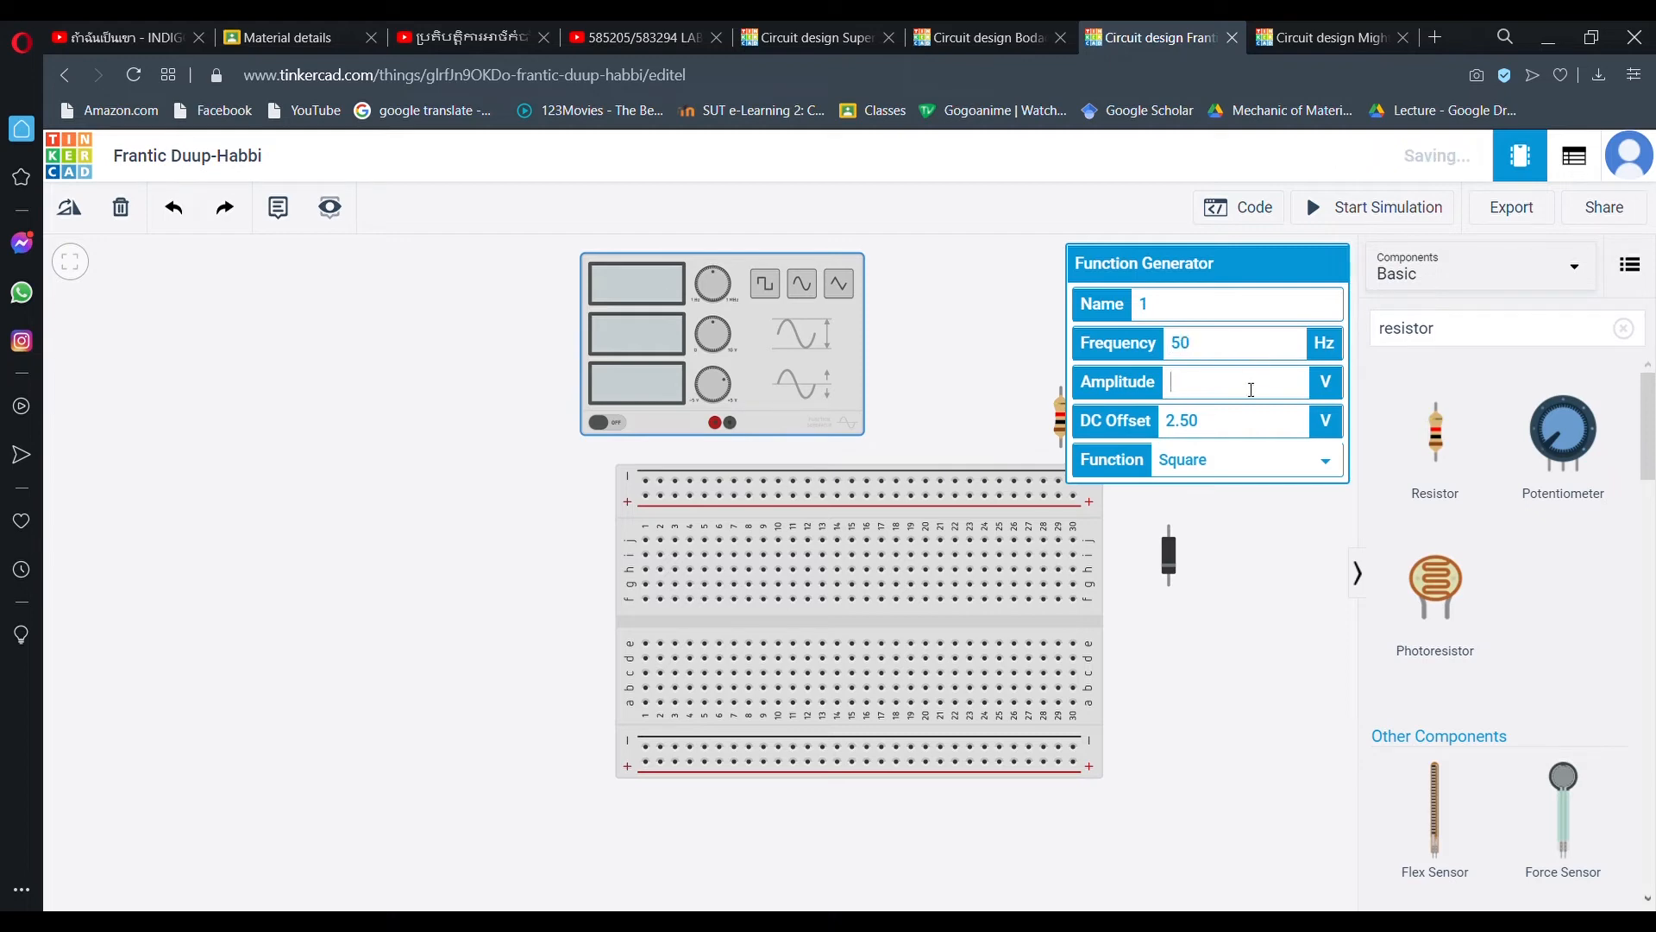
pyautogui.write('14')
# - Set the function generator's DC offset to 0 V and its function to Sine
pyautogui.click(1227, 426)
pyautogui.press('BackSpace')
pyautogui.press('BackSpace')
pyautogui.press('BackSpace')
pyautogui.press('BackSpace')
pyautogui.write('0')
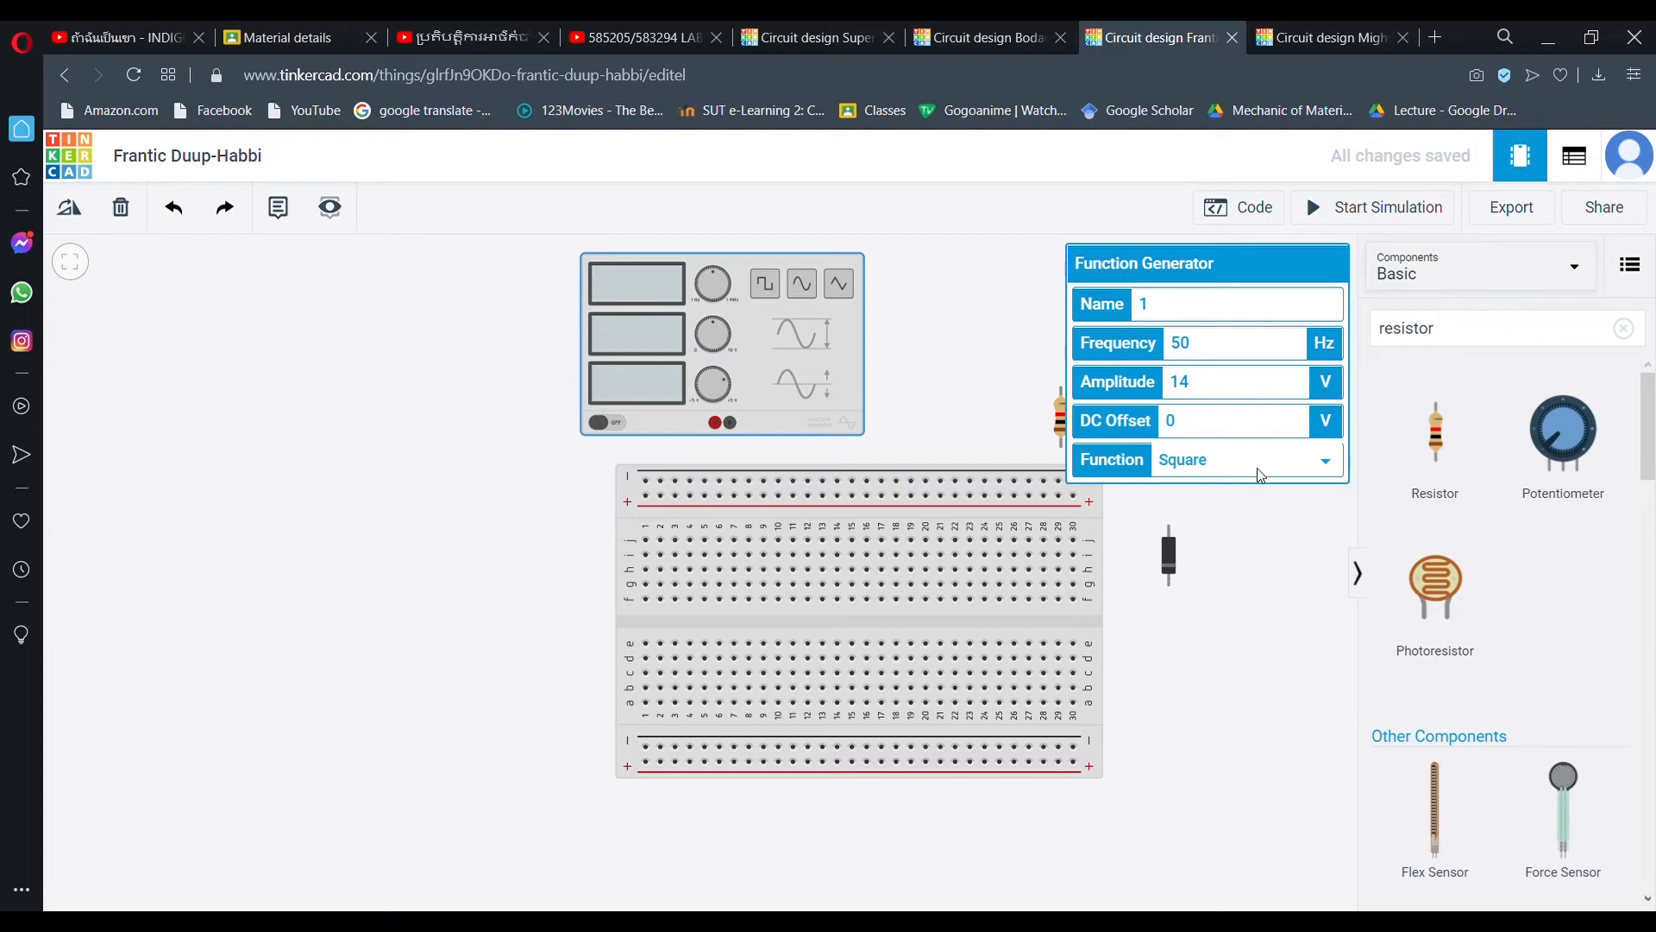
pyautogui.click(926, 388)
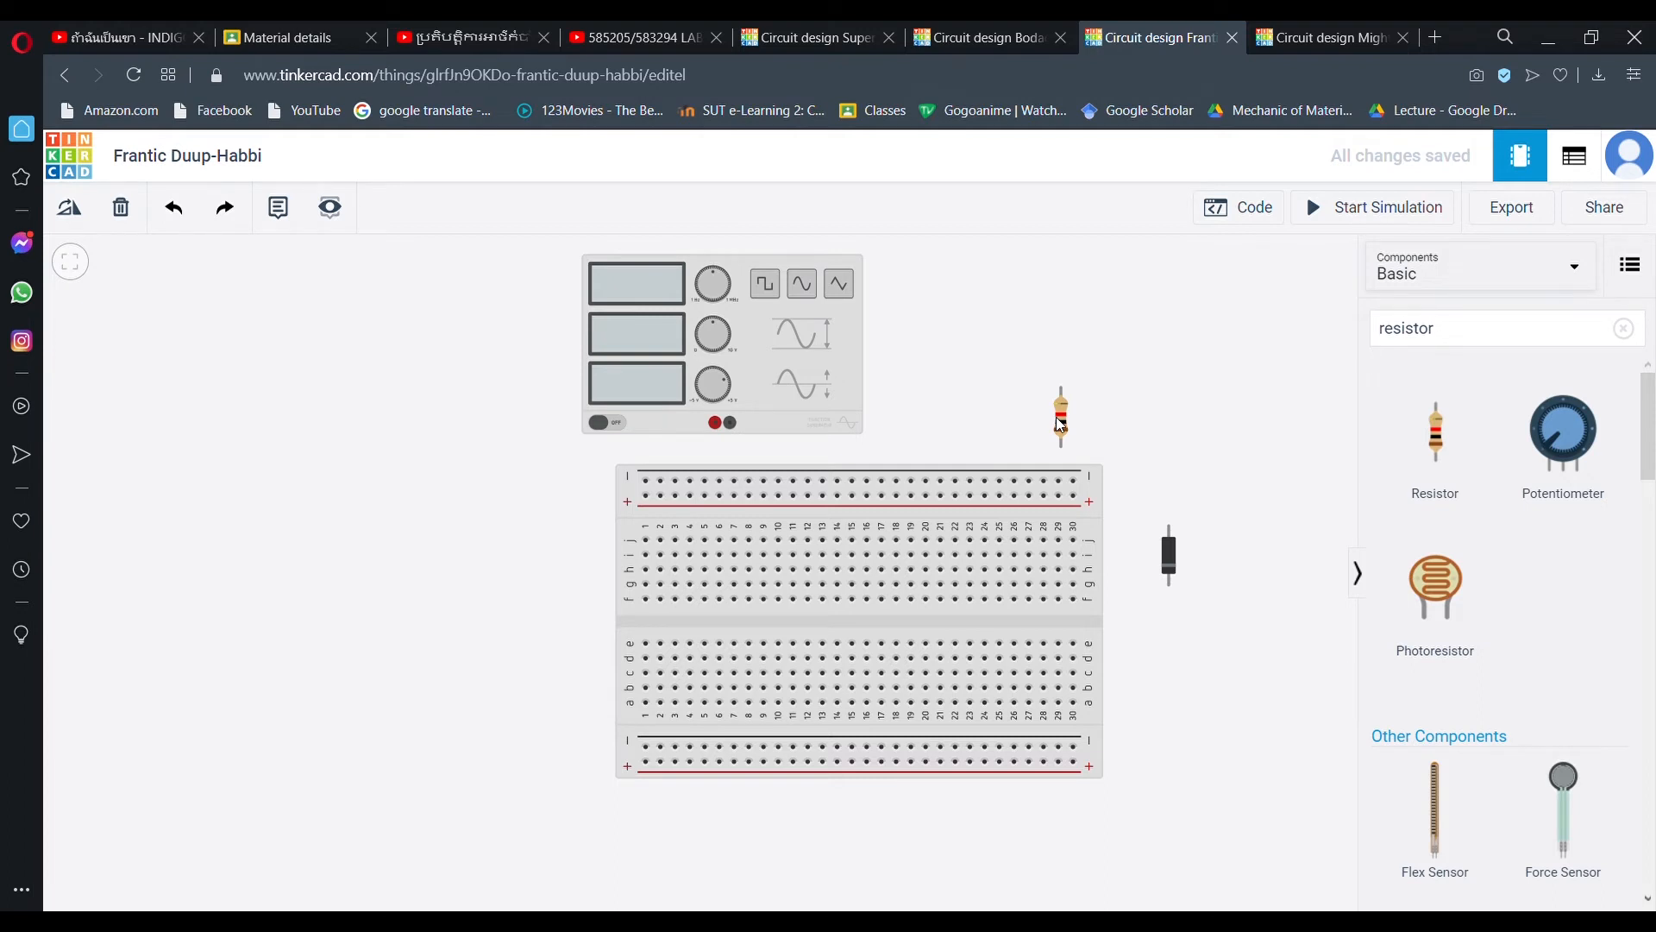
# - Rotate the diode horizontal with its stripe facing column 8 and place it in row i, spanning columns 8 to 12
pyautogui.click(1061, 423)
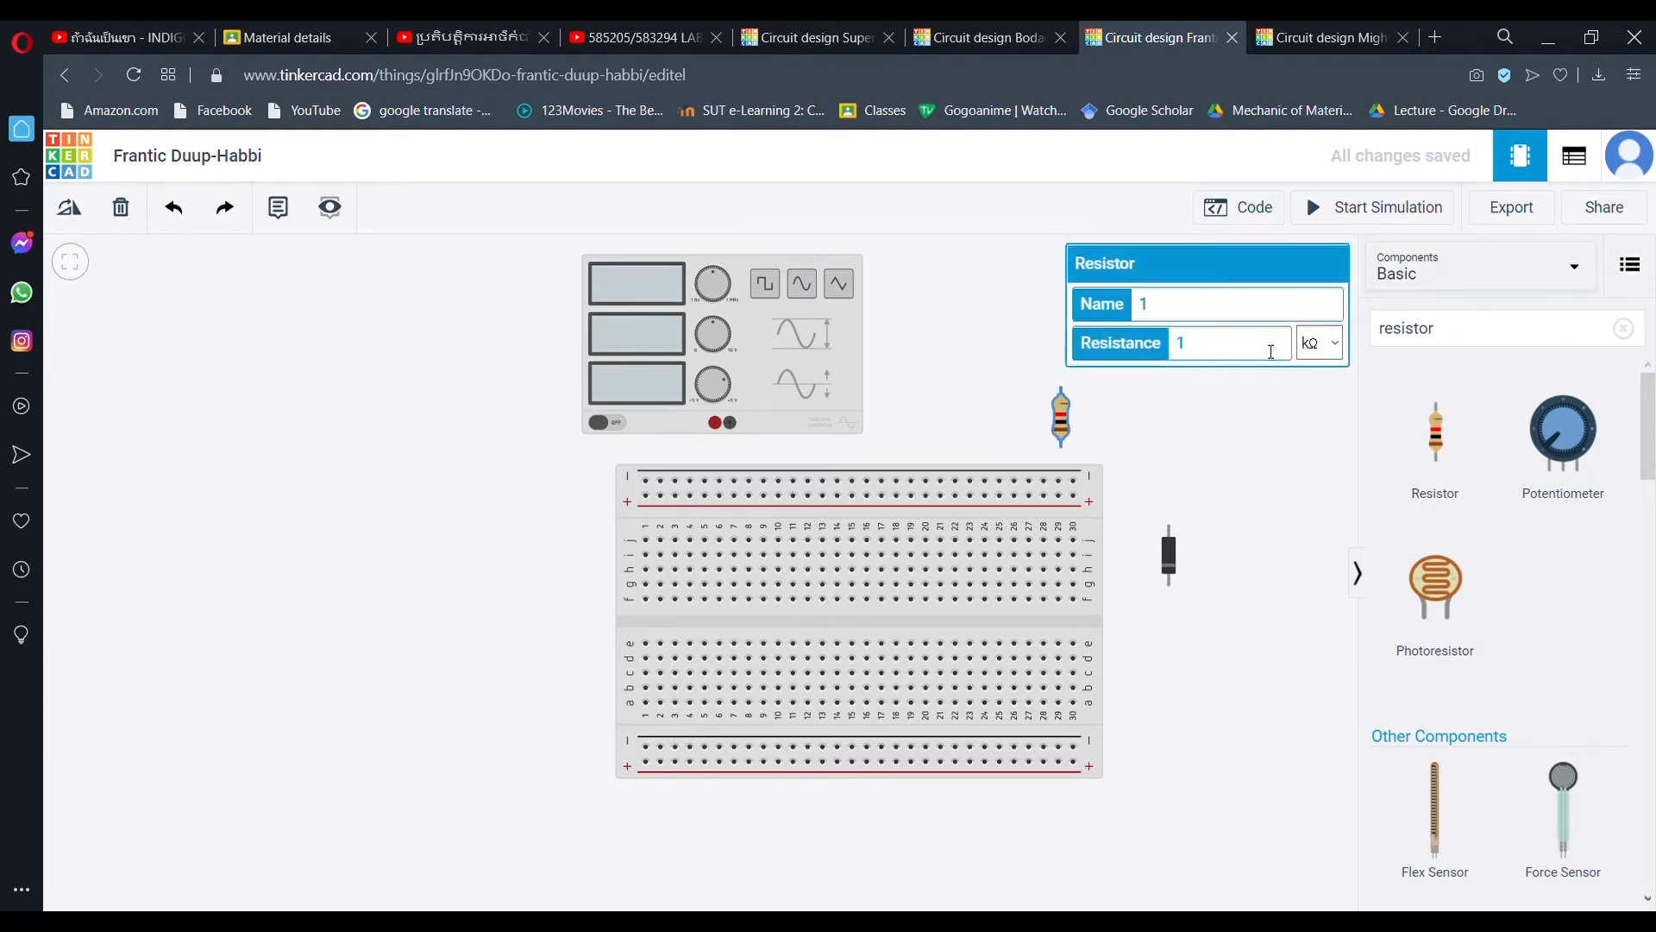
pyautogui.click(1170, 558)
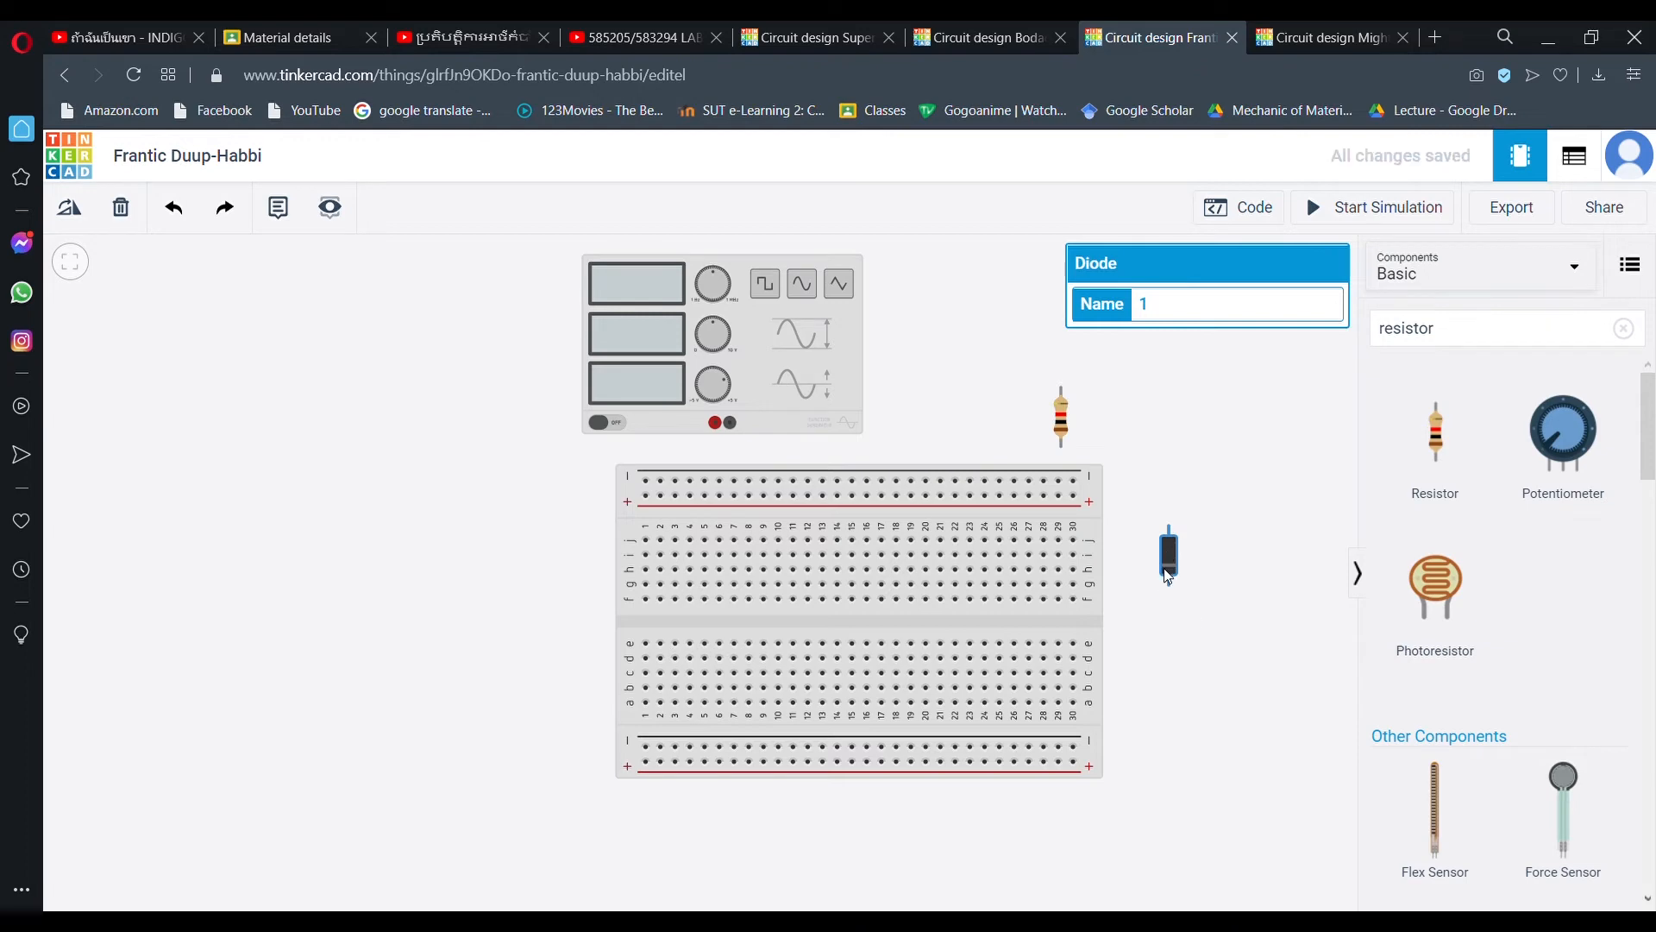
pyautogui.press('r')
pyautogui.moveTo(1170, 559); pyautogui.dragTo(787, 560)
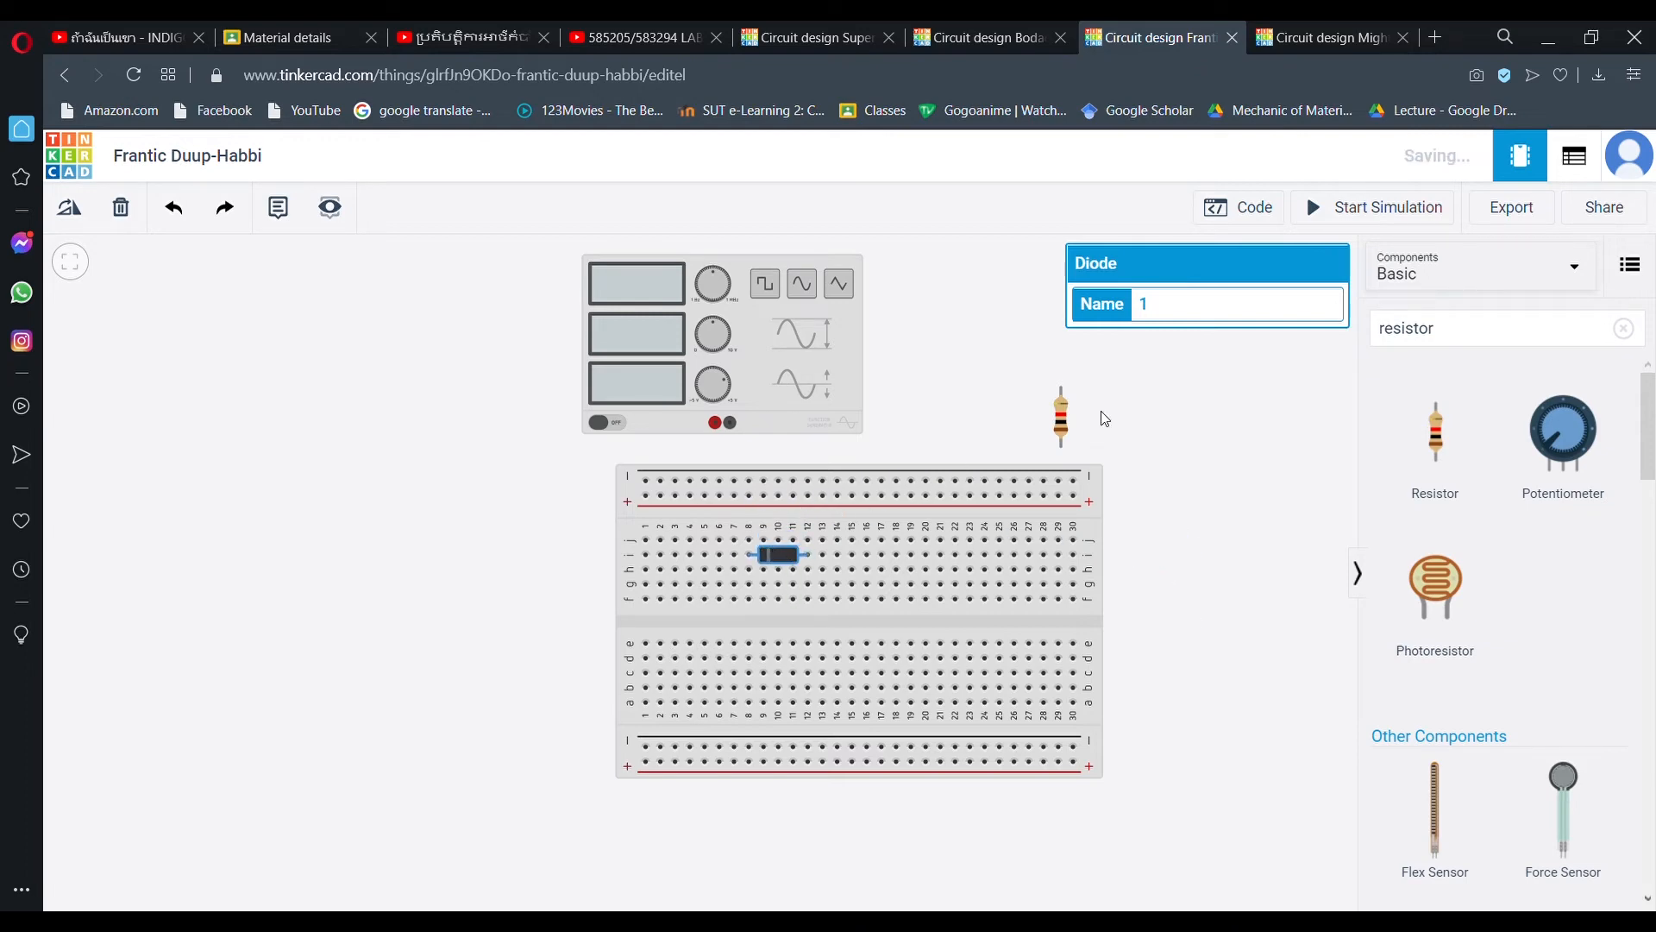
# - Rotate the 1 kΩ resistor horizontal and place it in row g of the breadboard, spanning columns 12 to 16
pyautogui.click(1061, 432)
pyautogui.press('r')
pyautogui.moveTo(1061, 418); pyautogui.dragTo(842, 591)
# - Center the function generator above the circuit, wiring its positive terminal to row h, column 8 and its negative terminal to row f, column 16
pyautogui.moveTo(788, 373); pyautogui.dragTo(831, 367)
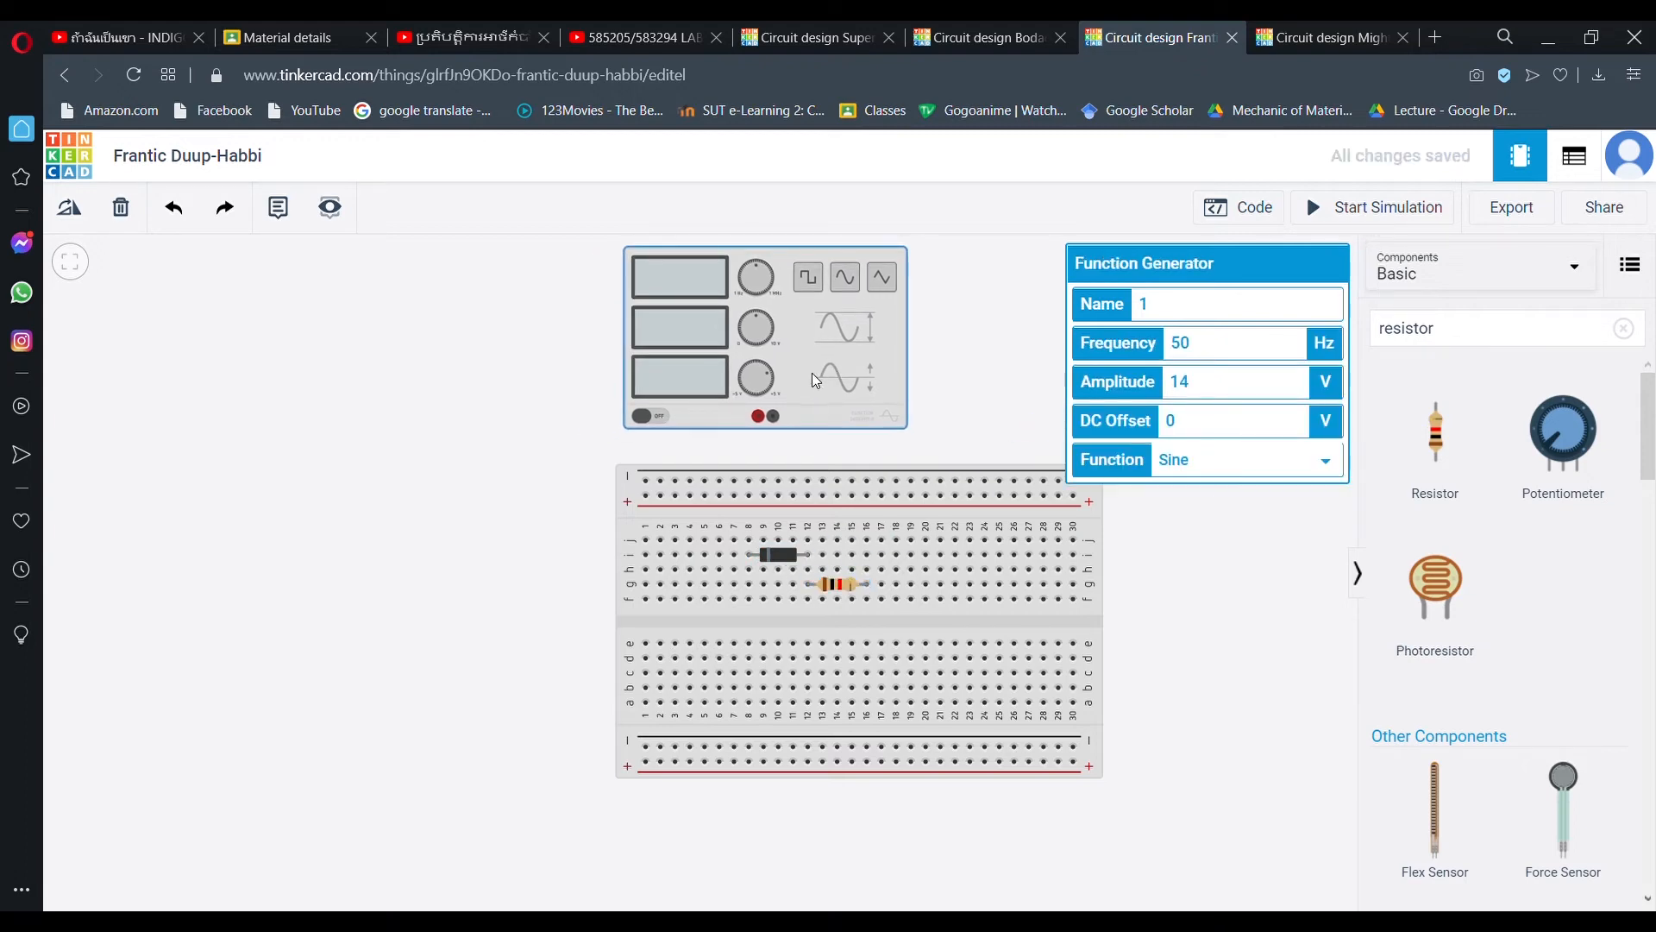
pyautogui.click(762, 420)
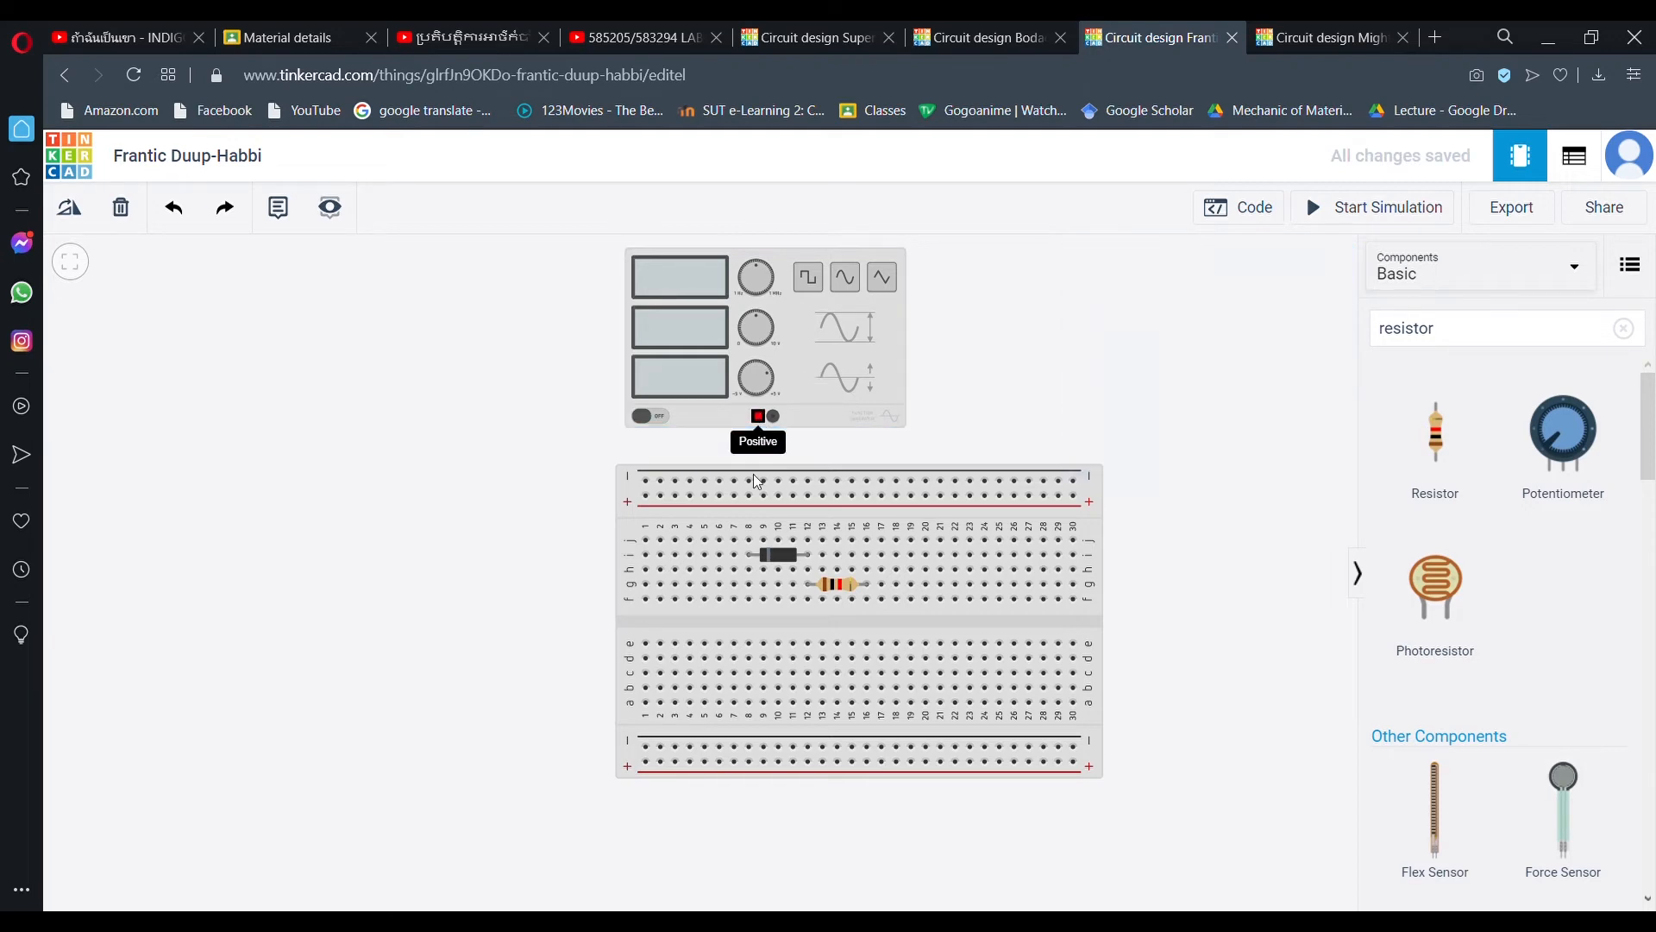
pyautogui.click(749, 570)
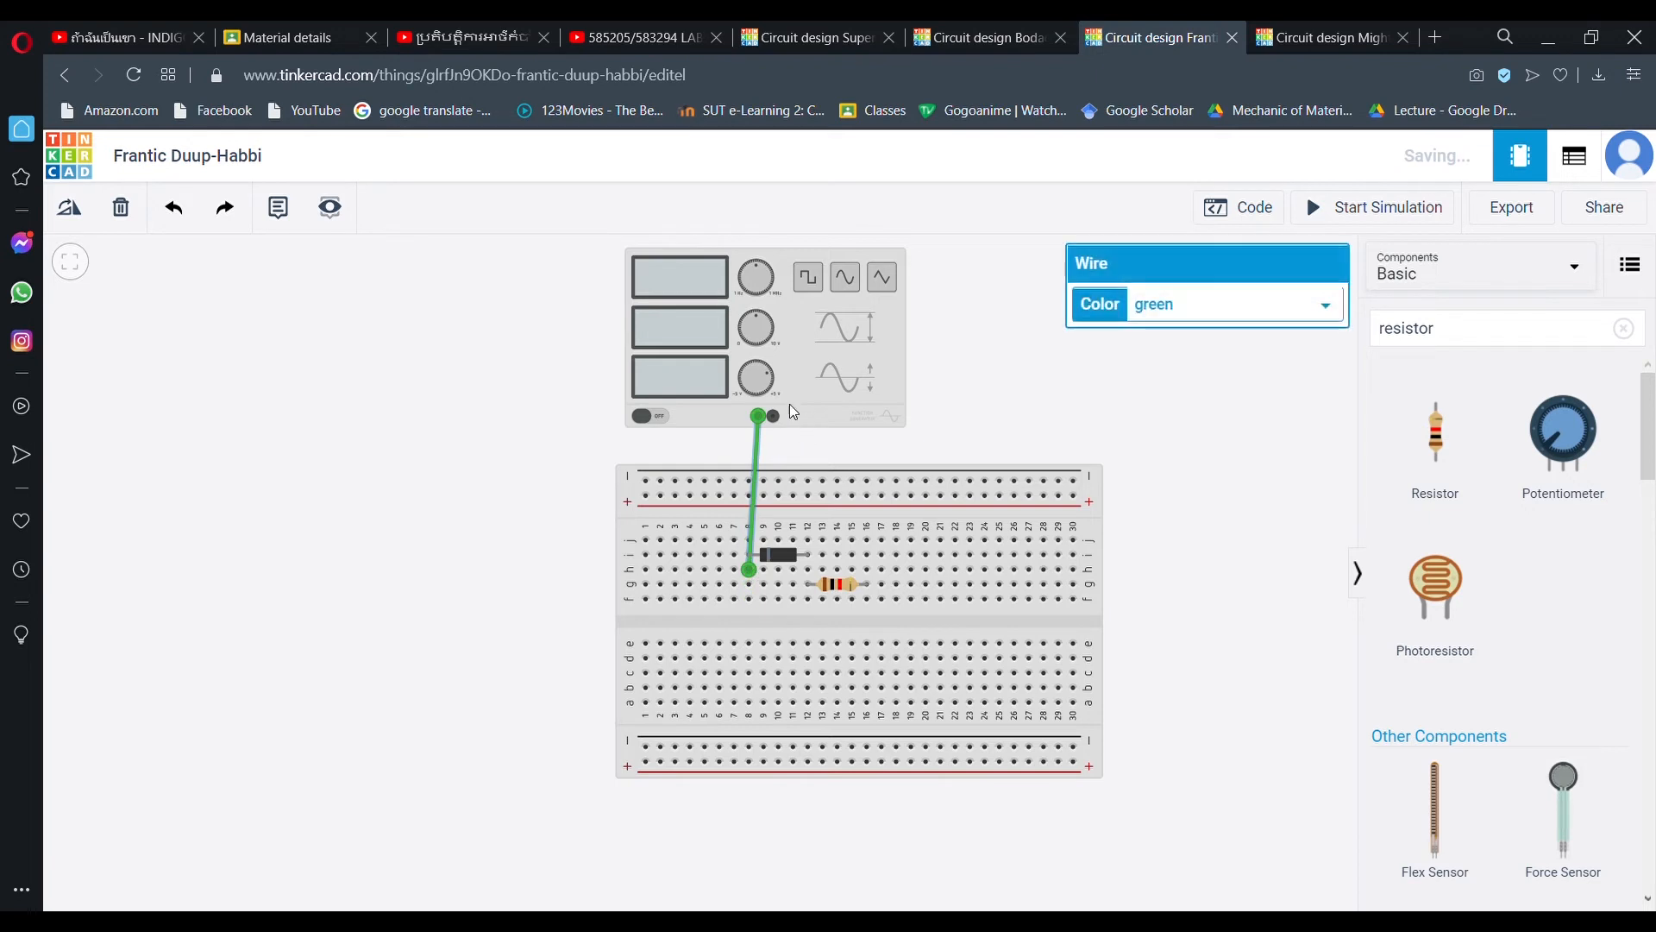
pyautogui.click(774, 417)
pyautogui.click(867, 599)
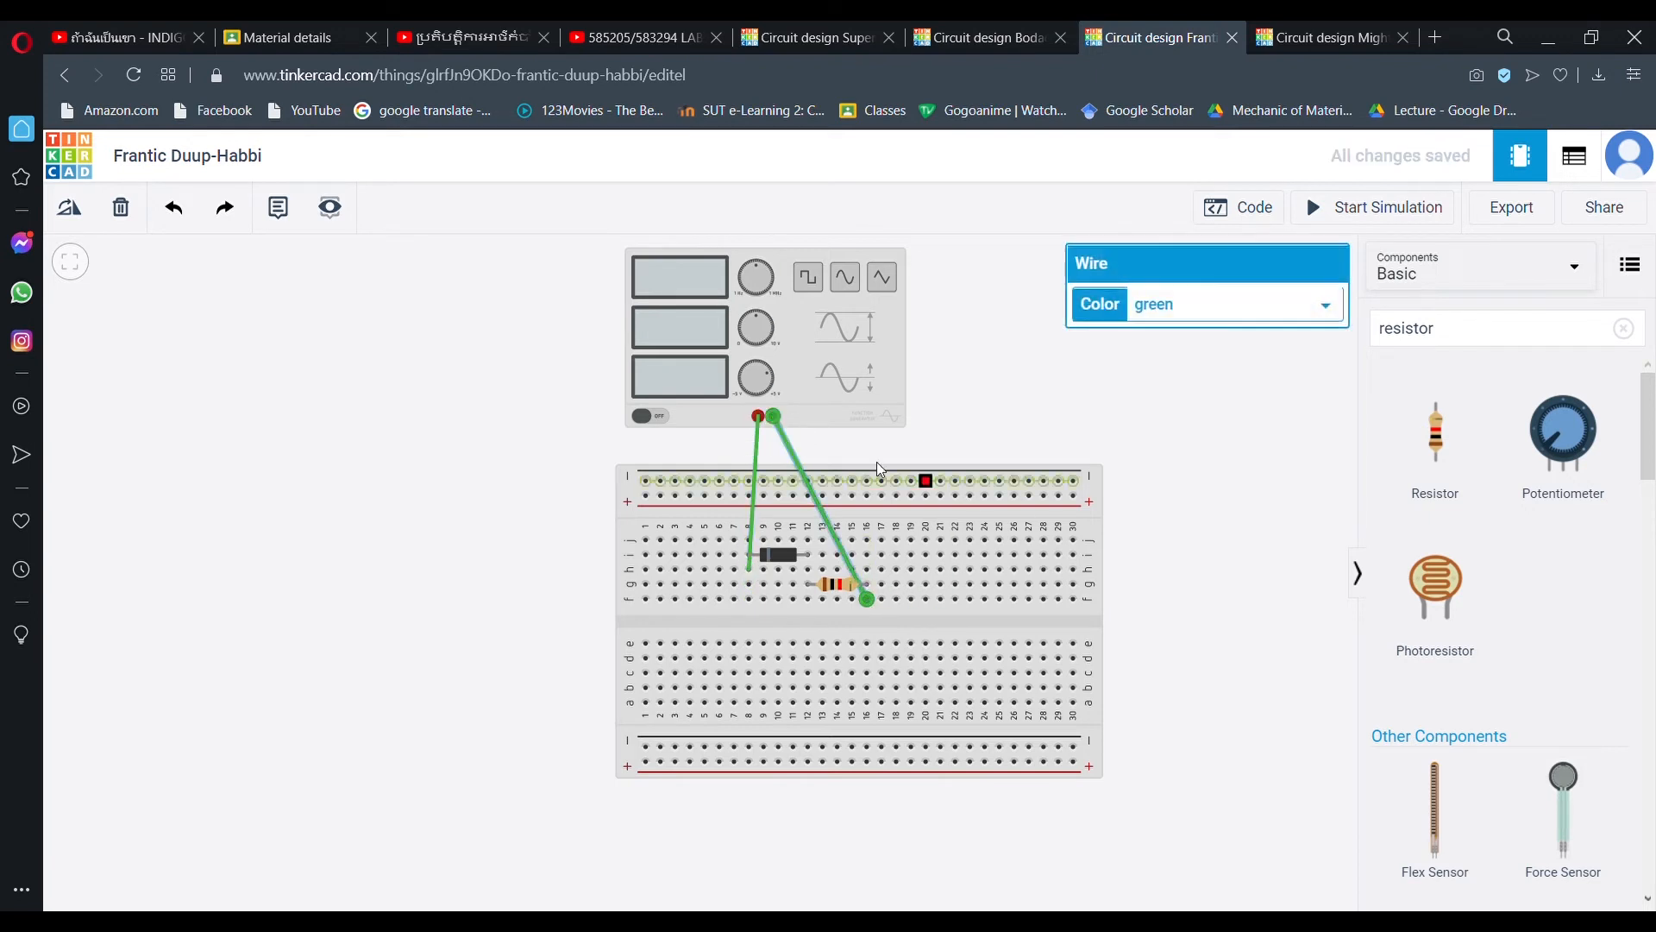
pyautogui.moveTo(794, 266); pyautogui.dragTo(839, 245)
pyautogui.moveTo(1028, 309); pyautogui.dragTo(1026, 356)
# - Search the components for osc and place two oscilloscopes, one beside the function generator and one beside the breadboard
pyautogui.click(1443, 328)
pyautogui.click(1346, 346)
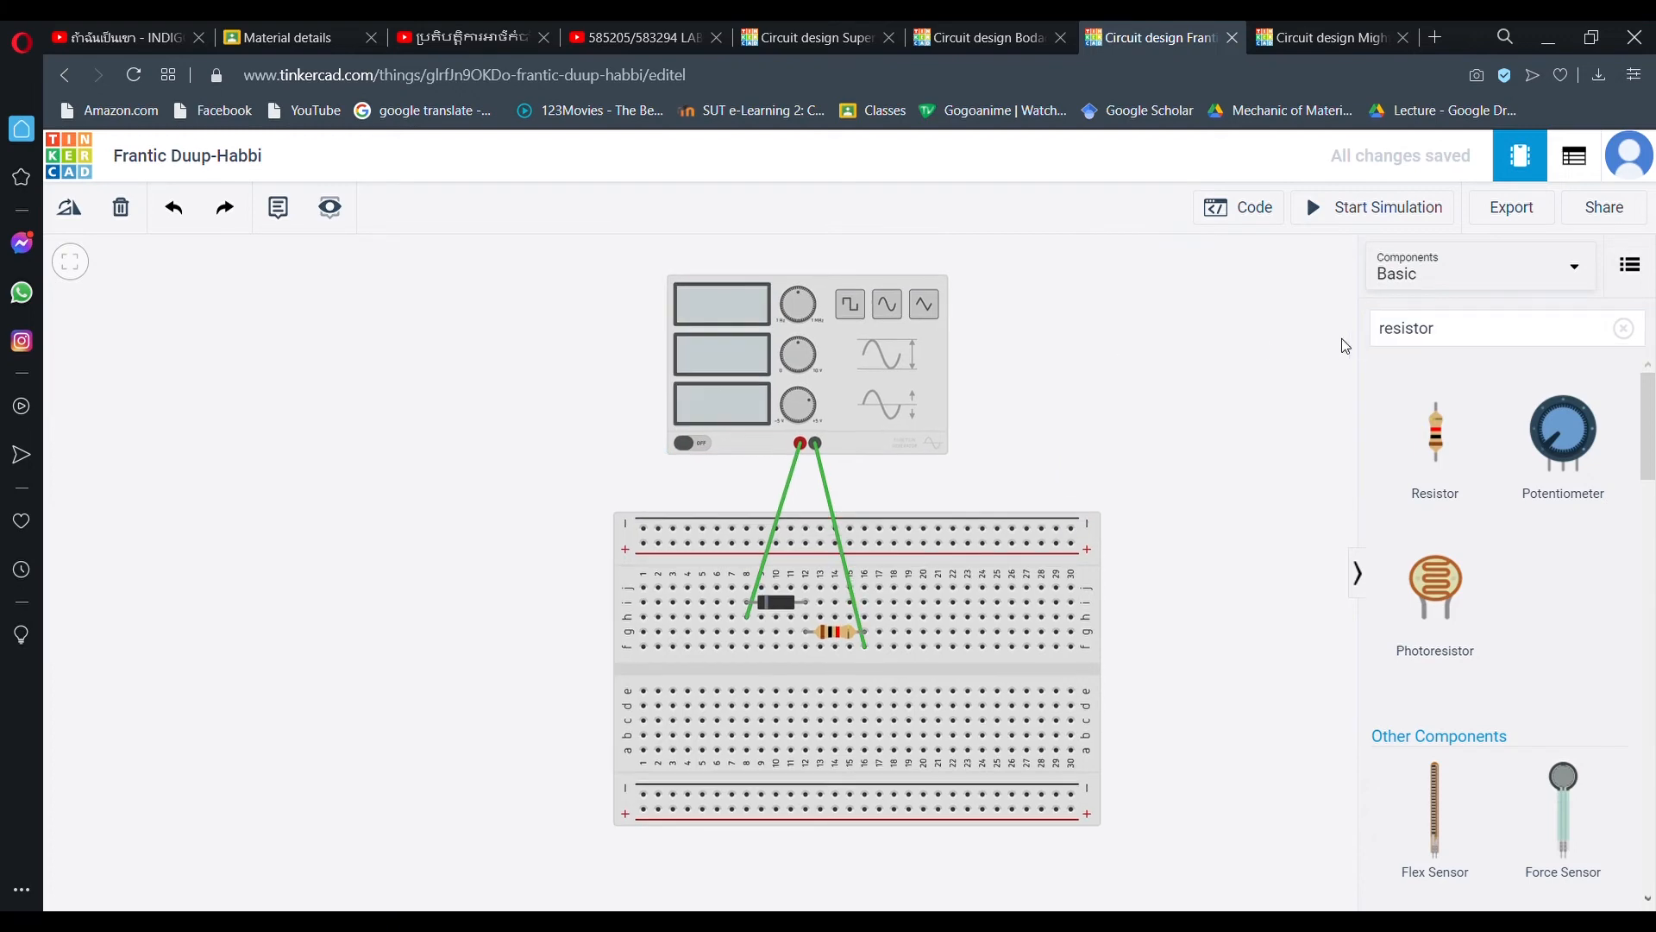
pyautogui.click(1495, 319)
pyautogui.press('BackSpace')
pyautogui.press('BackSpace')
pyautogui.press('BackSpace')
pyautogui.press('BackSpace')
pyautogui.press('BackSpace')
pyautogui.press('BackSpace')
pyautogui.press('BackSpace')
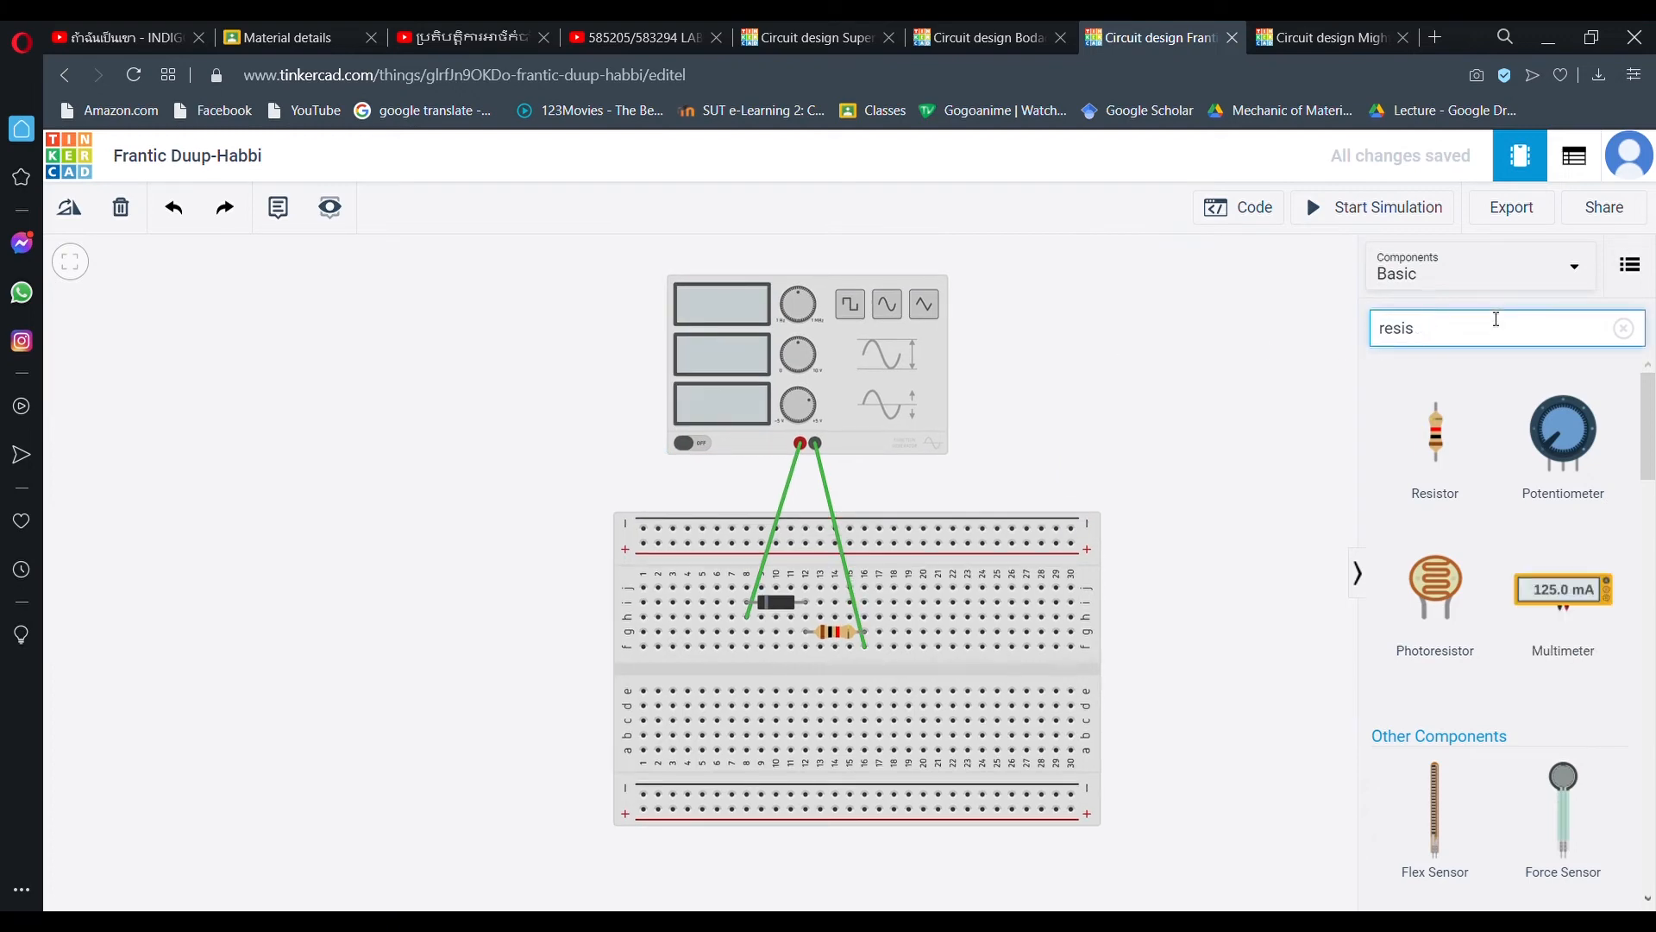
pyautogui.press('BackSpace')
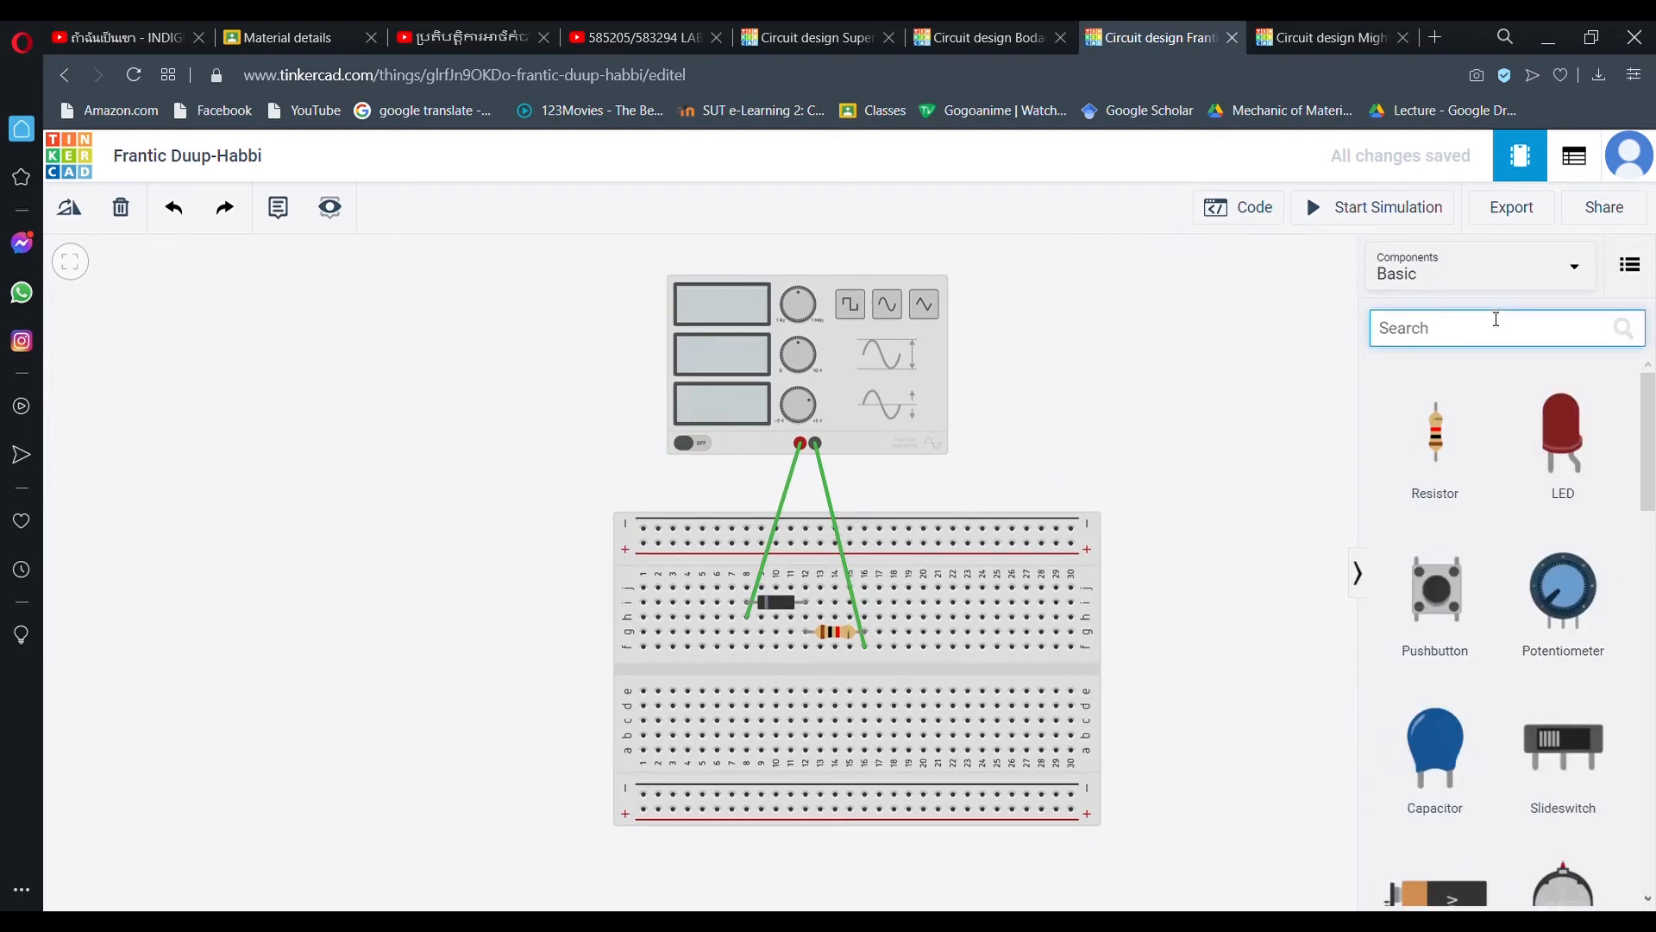
pyautogui.write('osc')
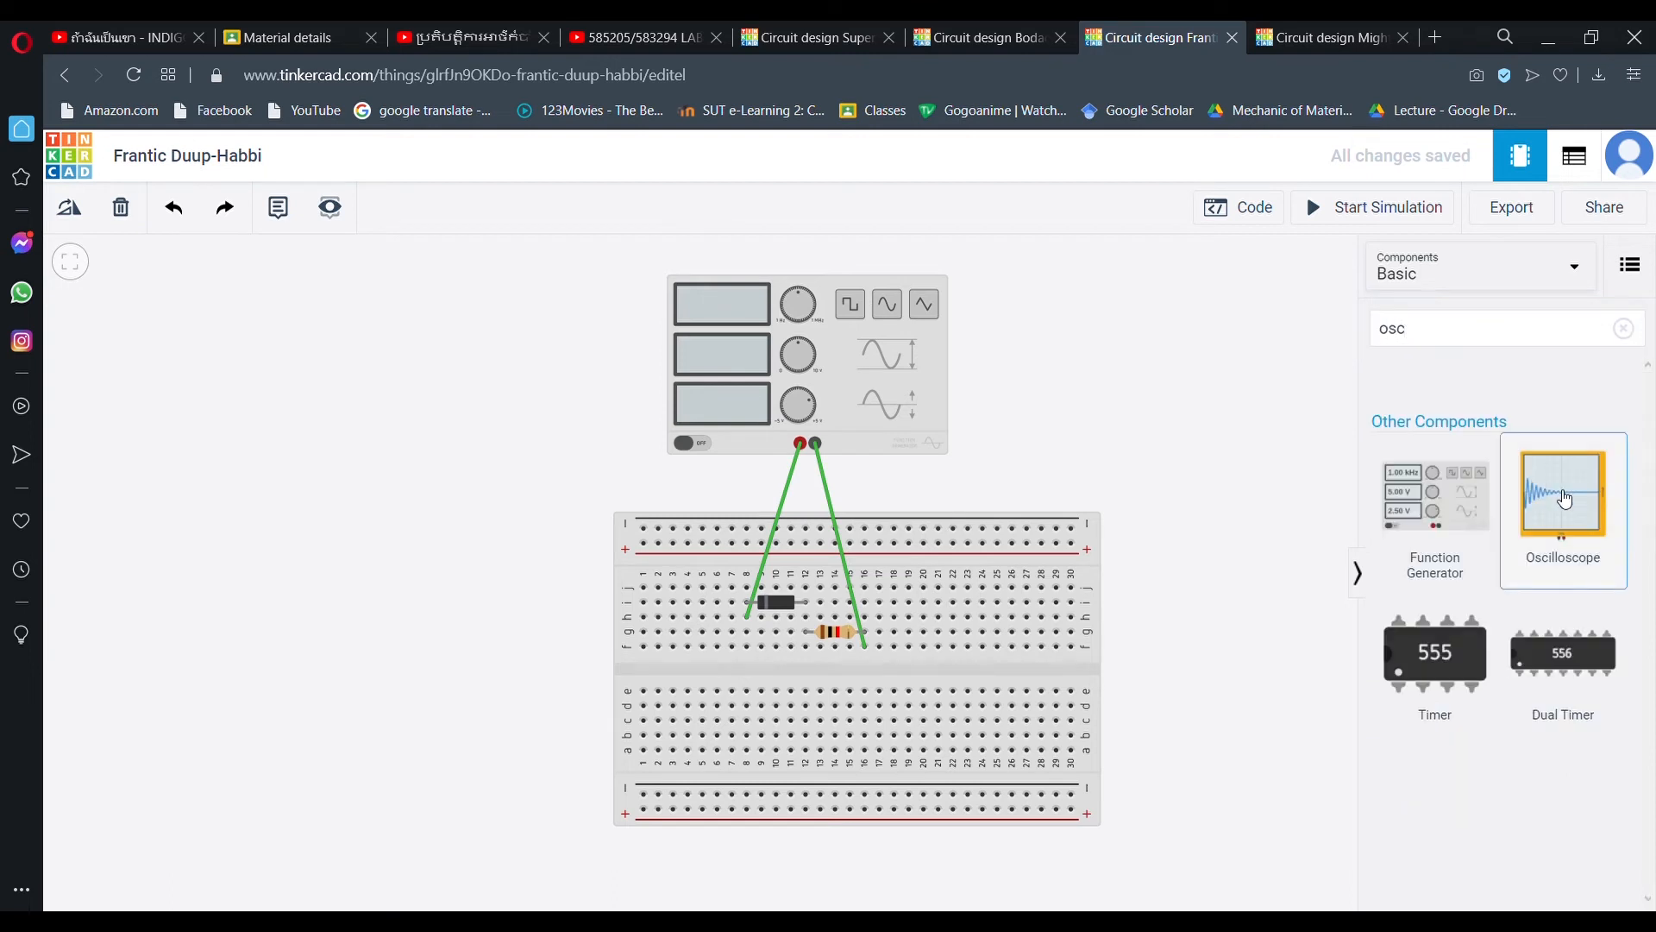
pyautogui.moveTo(1565, 500); pyautogui.dragTo(1118, 400)
pyautogui.moveTo(1544, 506); pyautogui.dragTo(1229, 569)
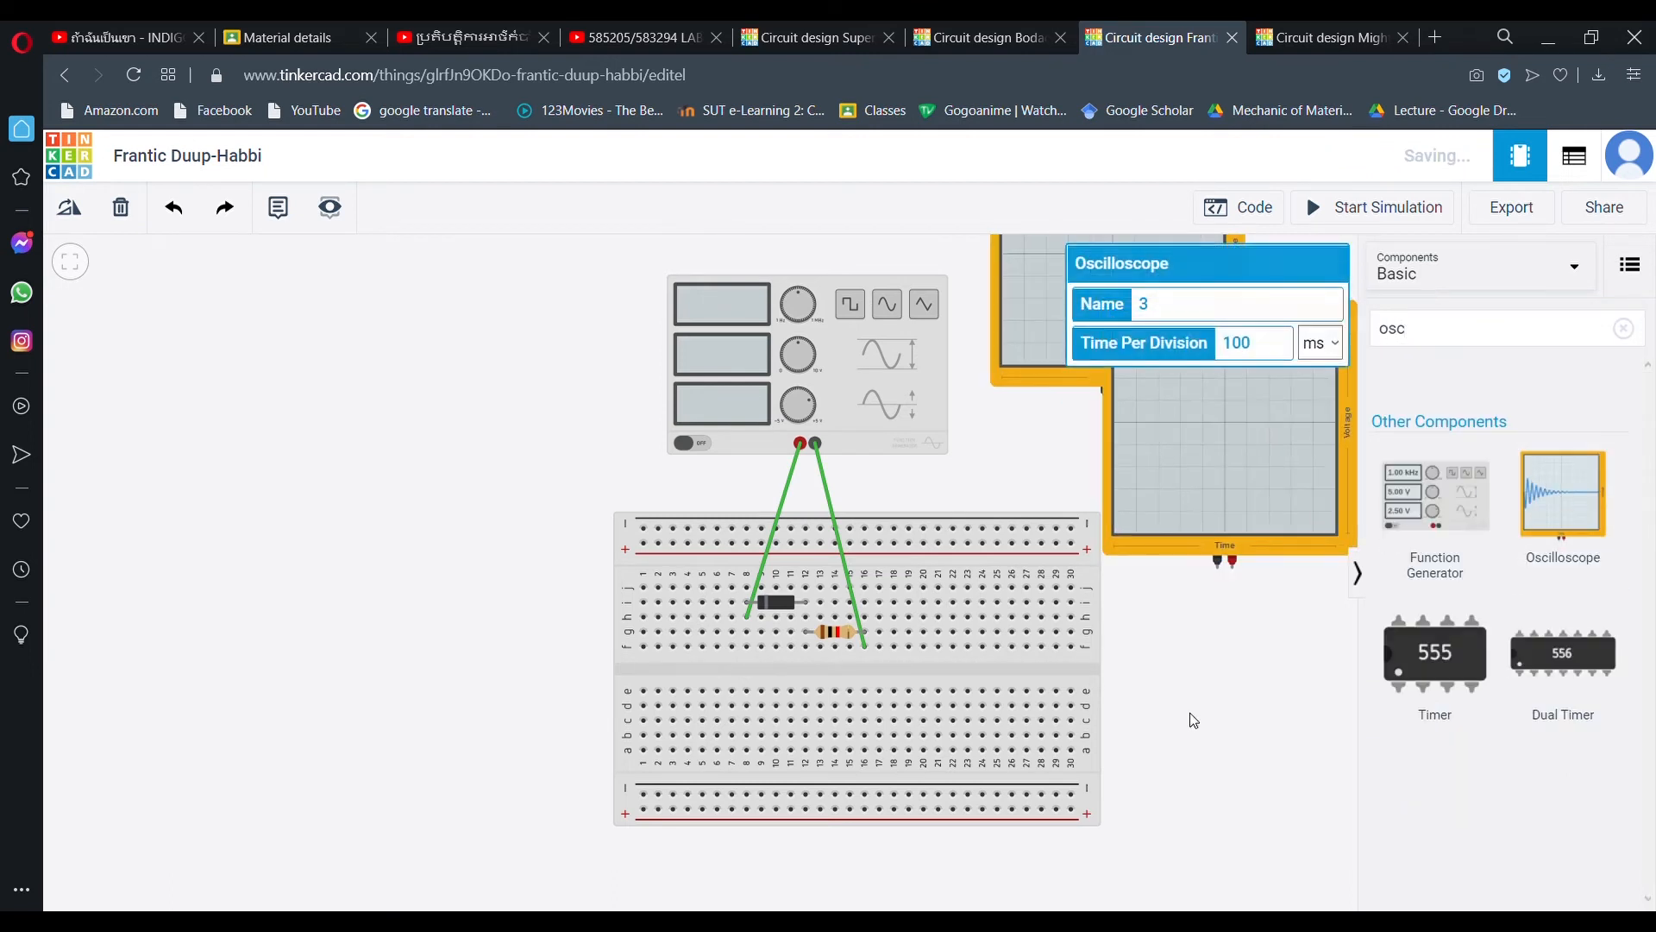
# - Move the oscilloscope nearest the function generator to the generator's other side, slightly overlapping its upper display corner
pyautogui.moveTo(1194, 721); pyautogui.dragTo(1149, 768)
pyautogui.moveTo(987, 408); pyautogui.dragTo(397, 373)
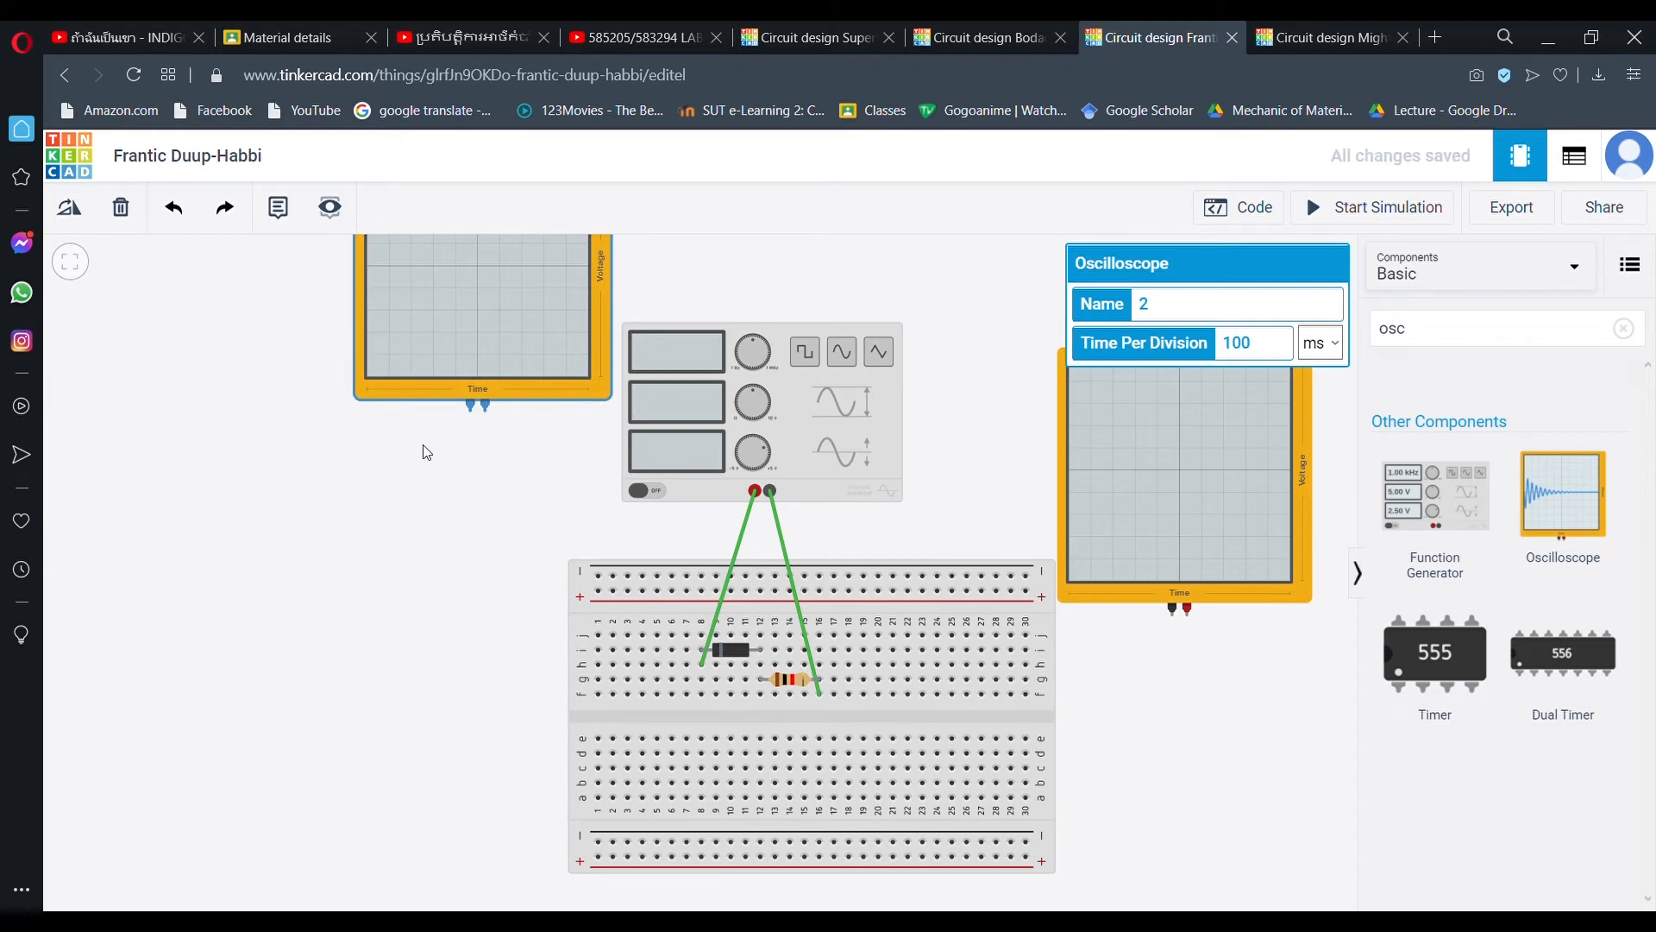
pyautogui.moveTo(513, 429); pyautogui.dragTo(488, 494)
pyautogui.moveTo(505, 397); pyautogui.dragTo(630, 344)
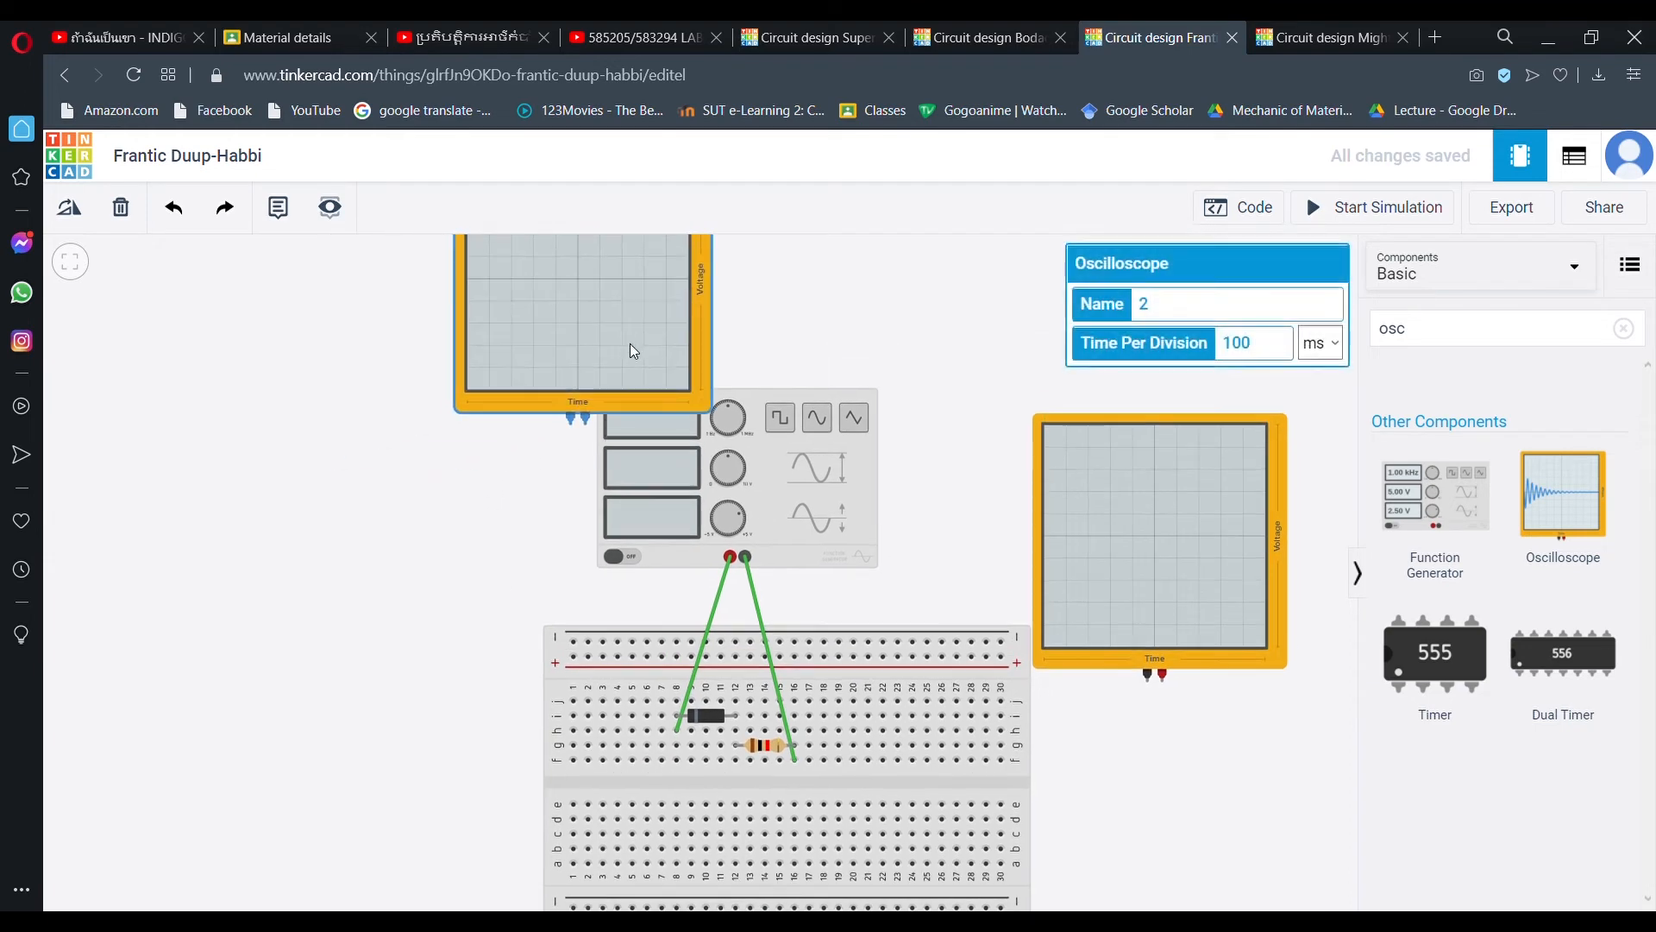
# - Wire the moved oscilloscope's positive probe to the function generator's positive terminal and its negative probe to the generator's negative terminal
pyautogui.click(585, 423)
pyautogui.click(730, 558)
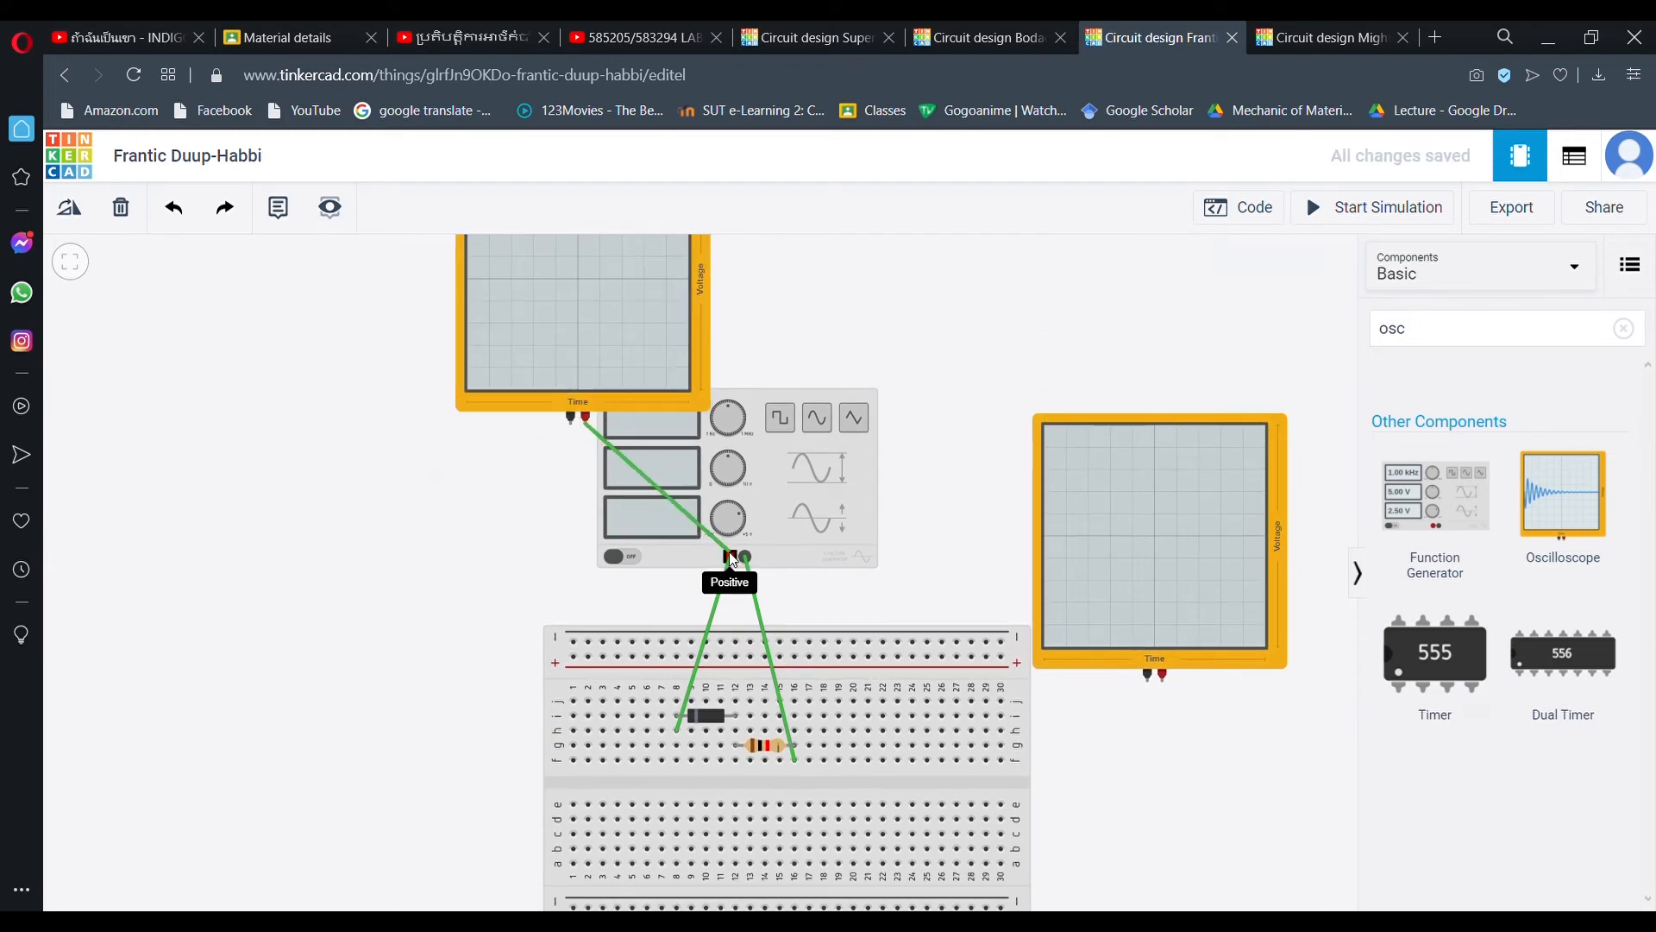
pyautogui.click(732, 559)
pyautogui.click(571, 419)
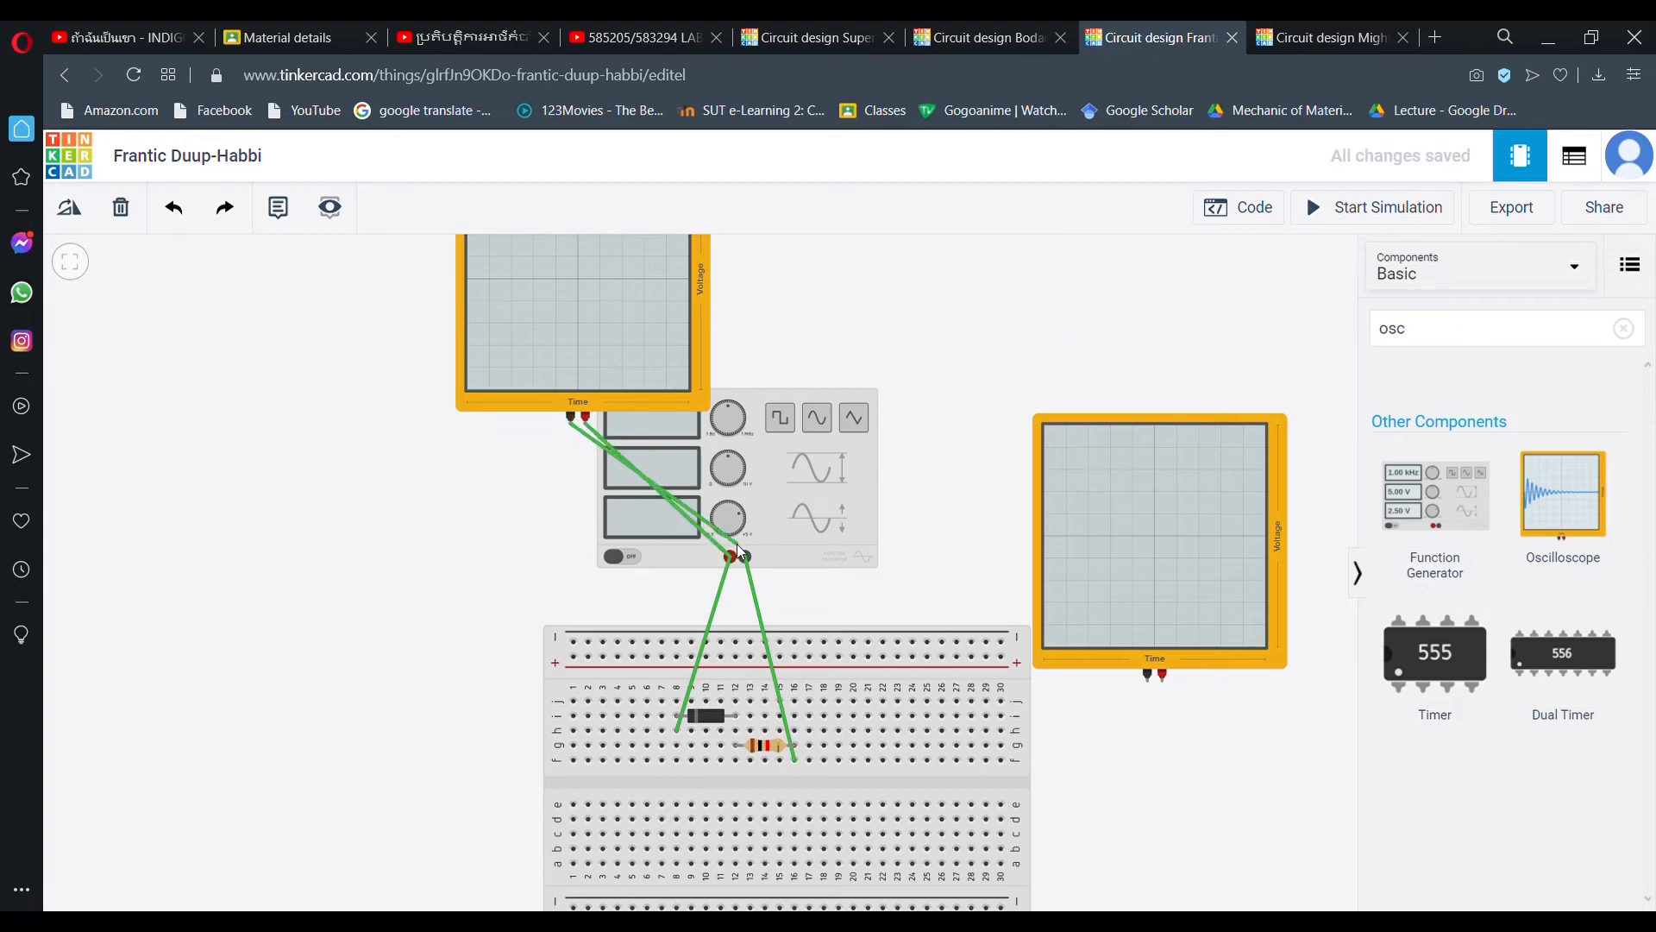
pyautogui.click(745, 558)
pyautogui.moveTo(884, 371); pyautogui.dragTo(874, 428)
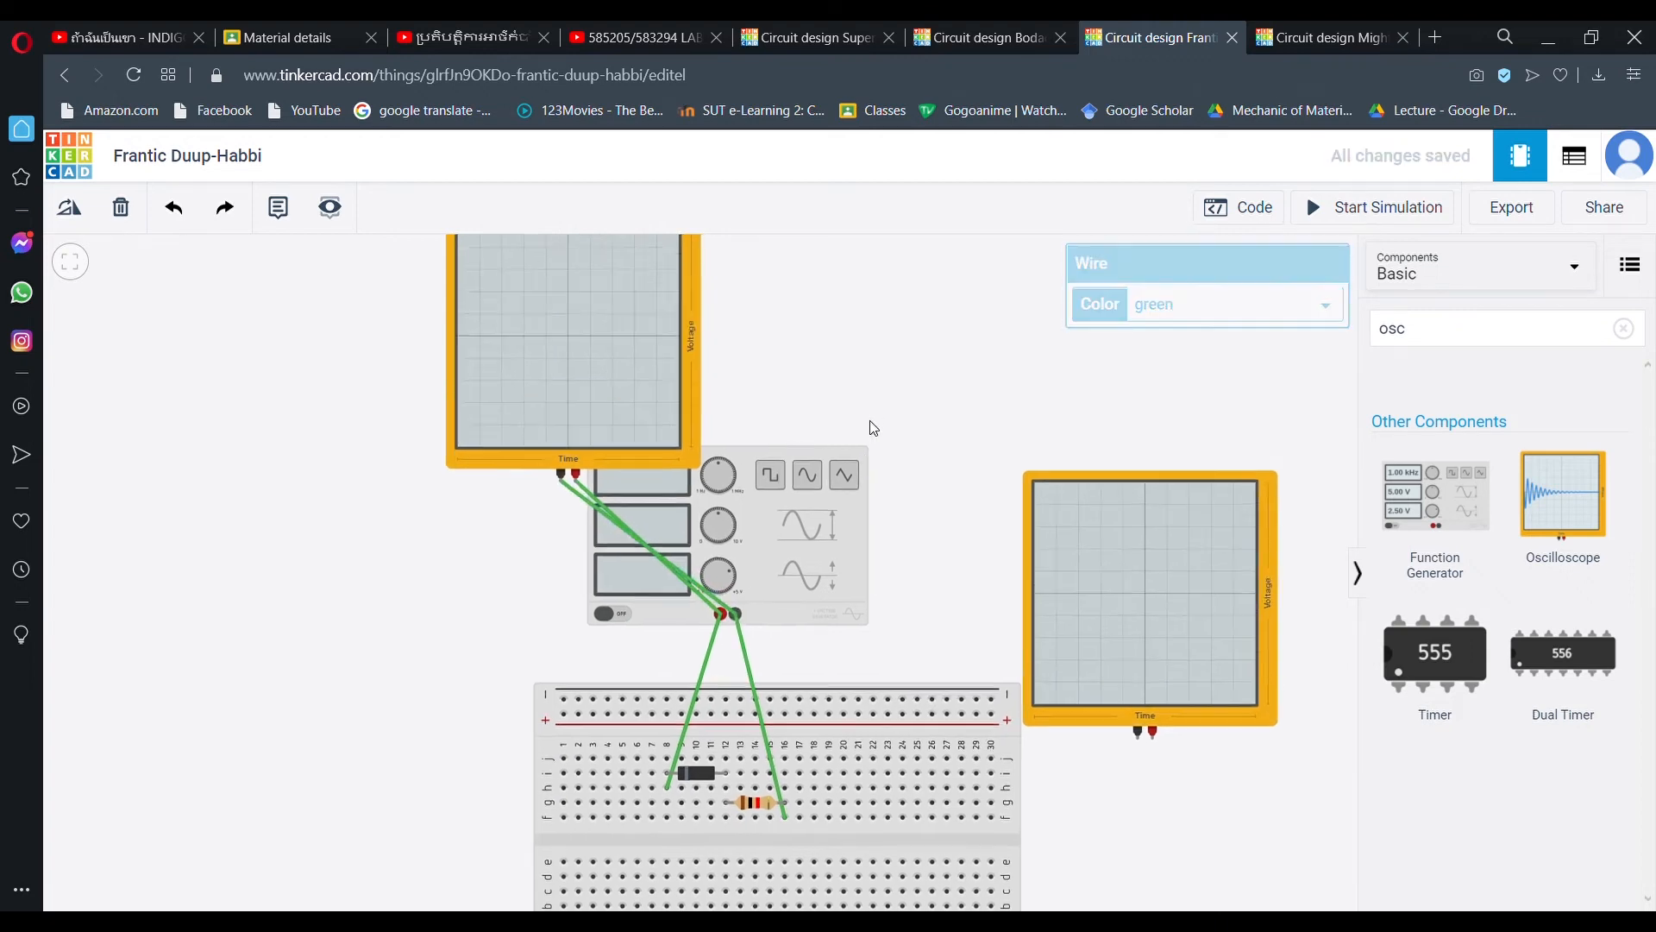
# - Move the oscilloscope wired to the function generator so it sits directly above the generator
pyautogui.moveTo(590, 388); pyautogui.dragTo(743, 368)
pyautogui.moveTo(906, 439); pyautogui.dragTo(882, 392)
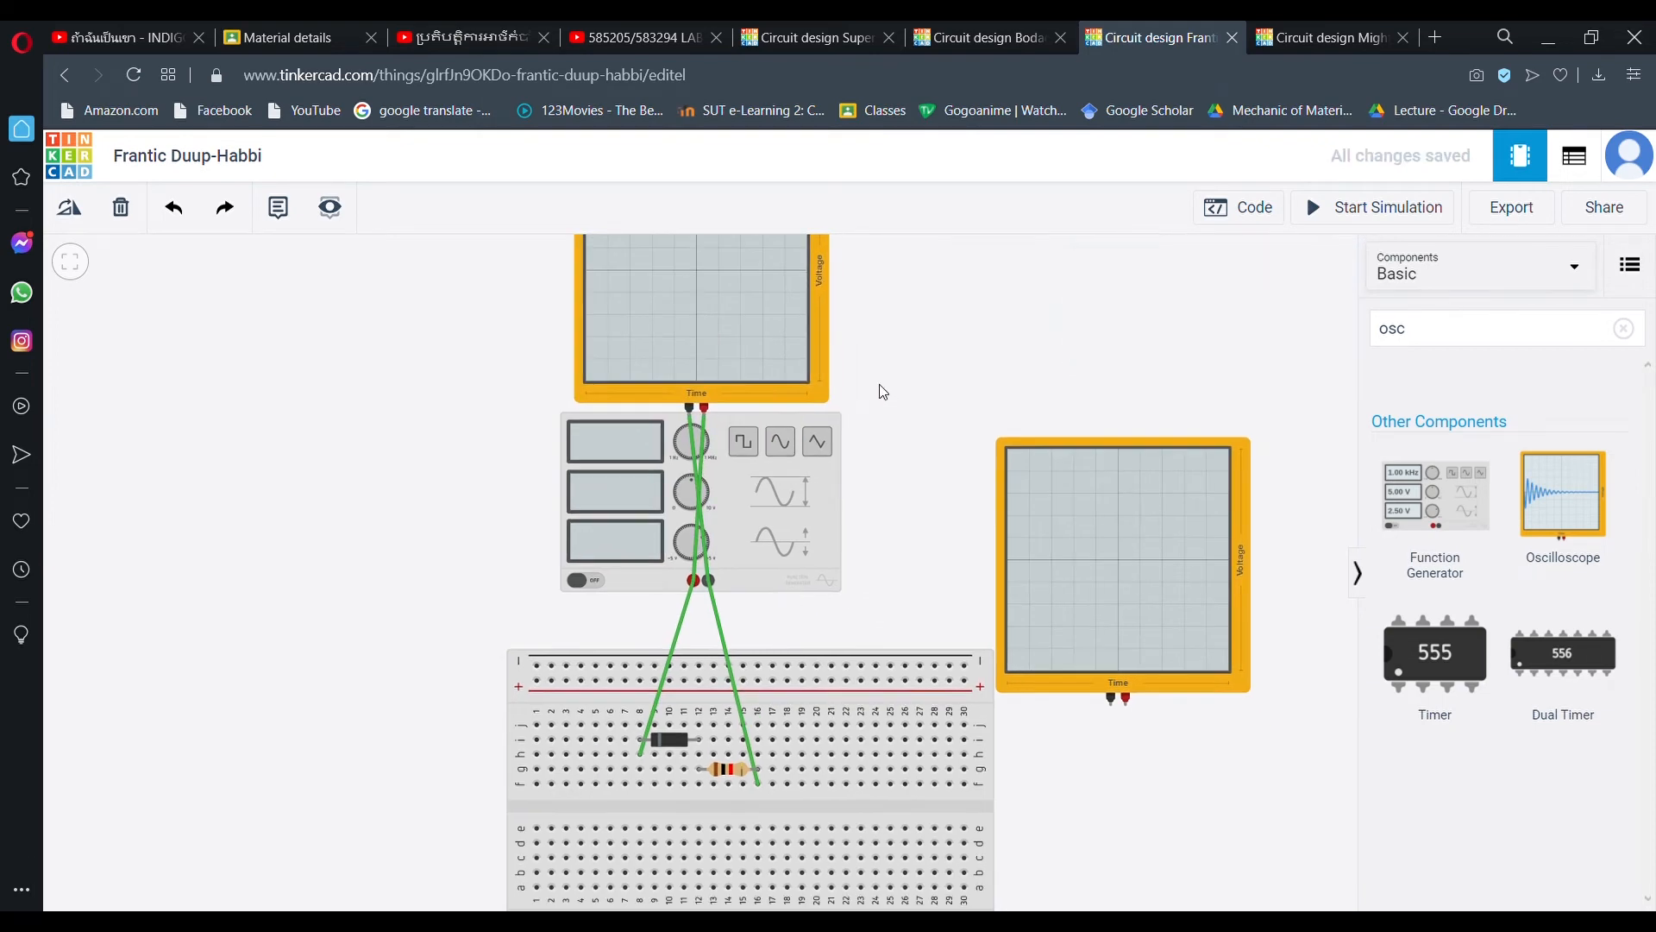
pyautogui.click(1074, 548)
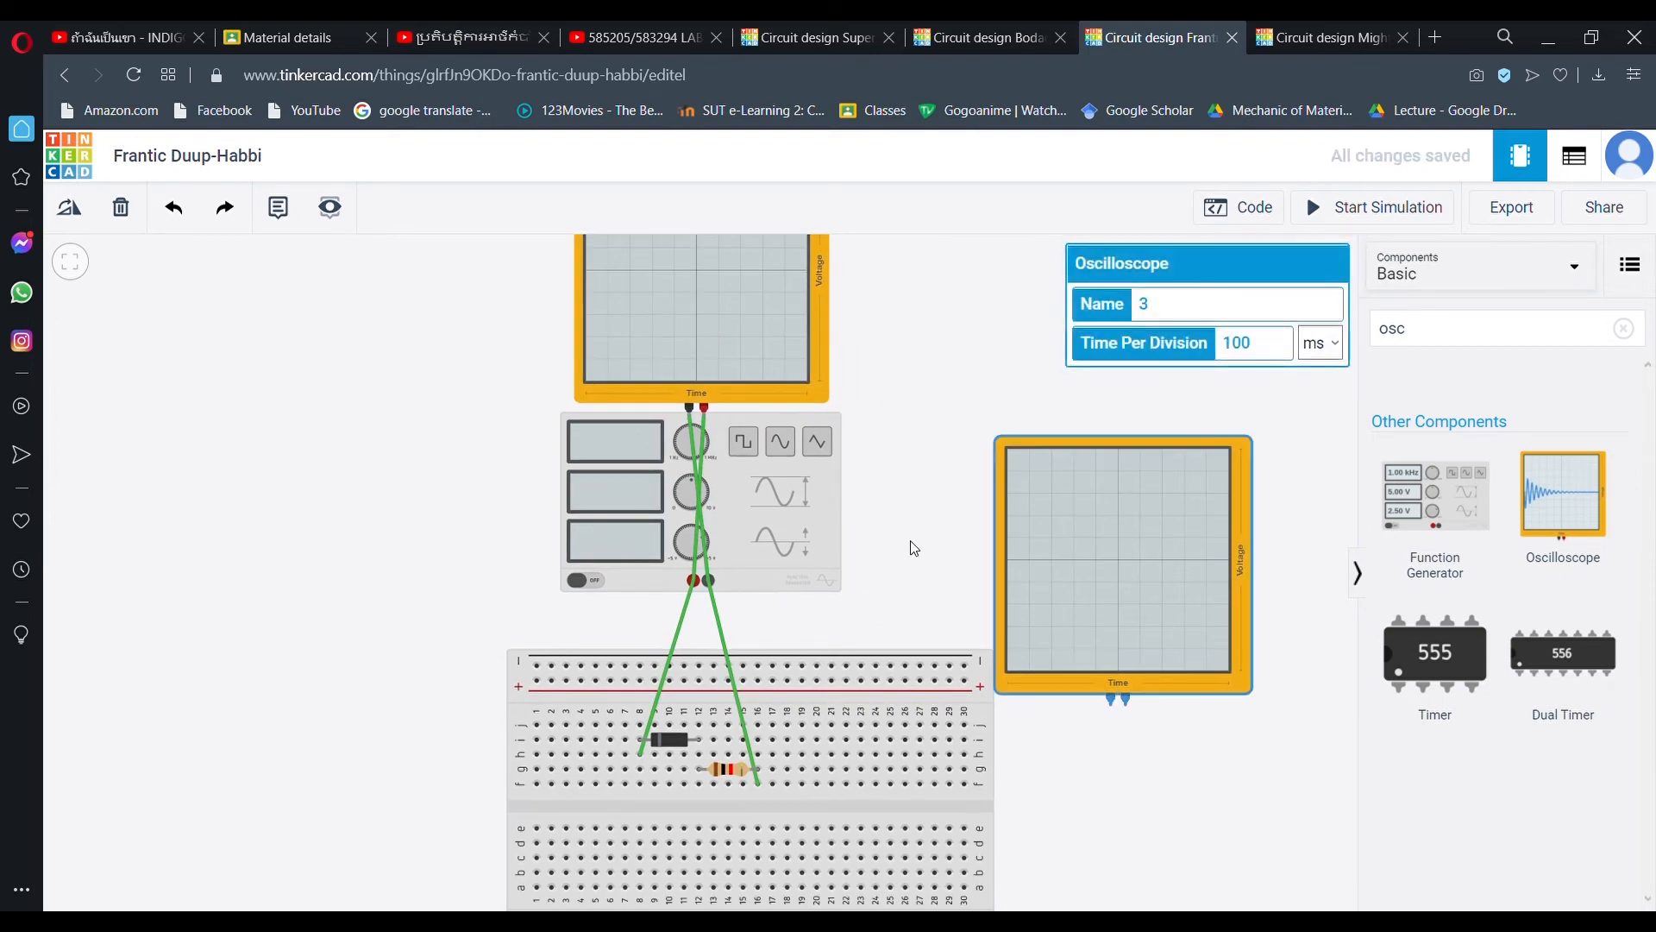
pyautogui.moveTo(902, 540); pyautogui.dragTo(873, 522)
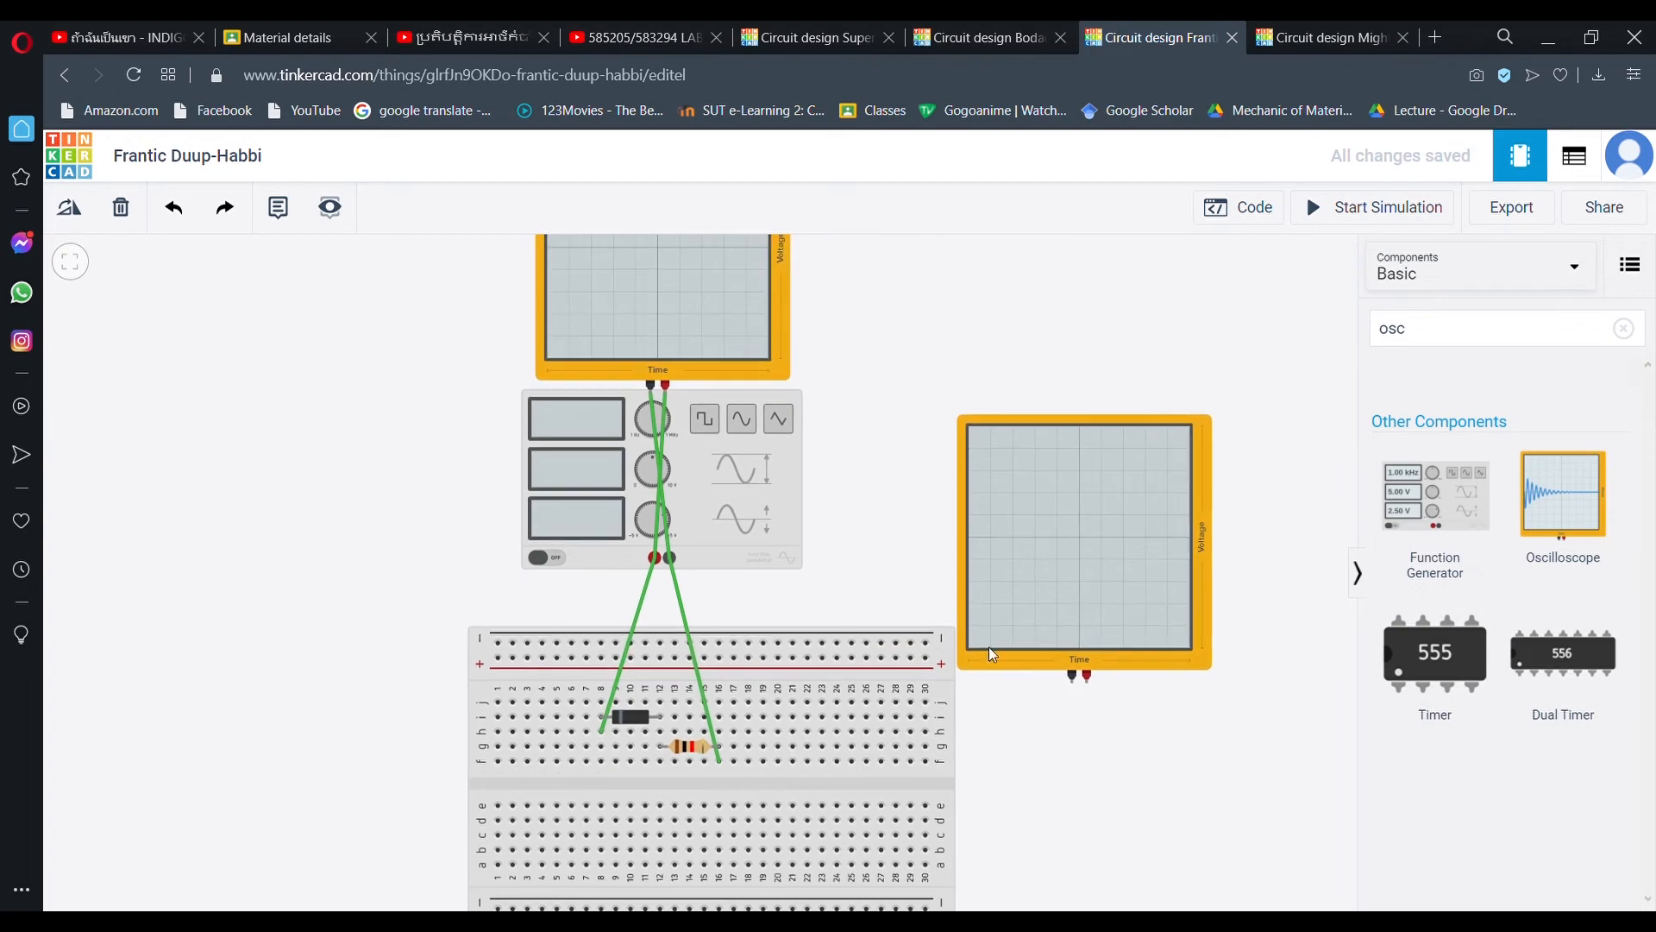
# - Wire the second oscilloscope's positive probe to the resistor's terminal at column 12 and its negative probe to the terminal at column 16
pyautogui.moveTo(1039, 788); pyautogui.dragTo(1012, 586)
pyautogui.click(1011, 547)
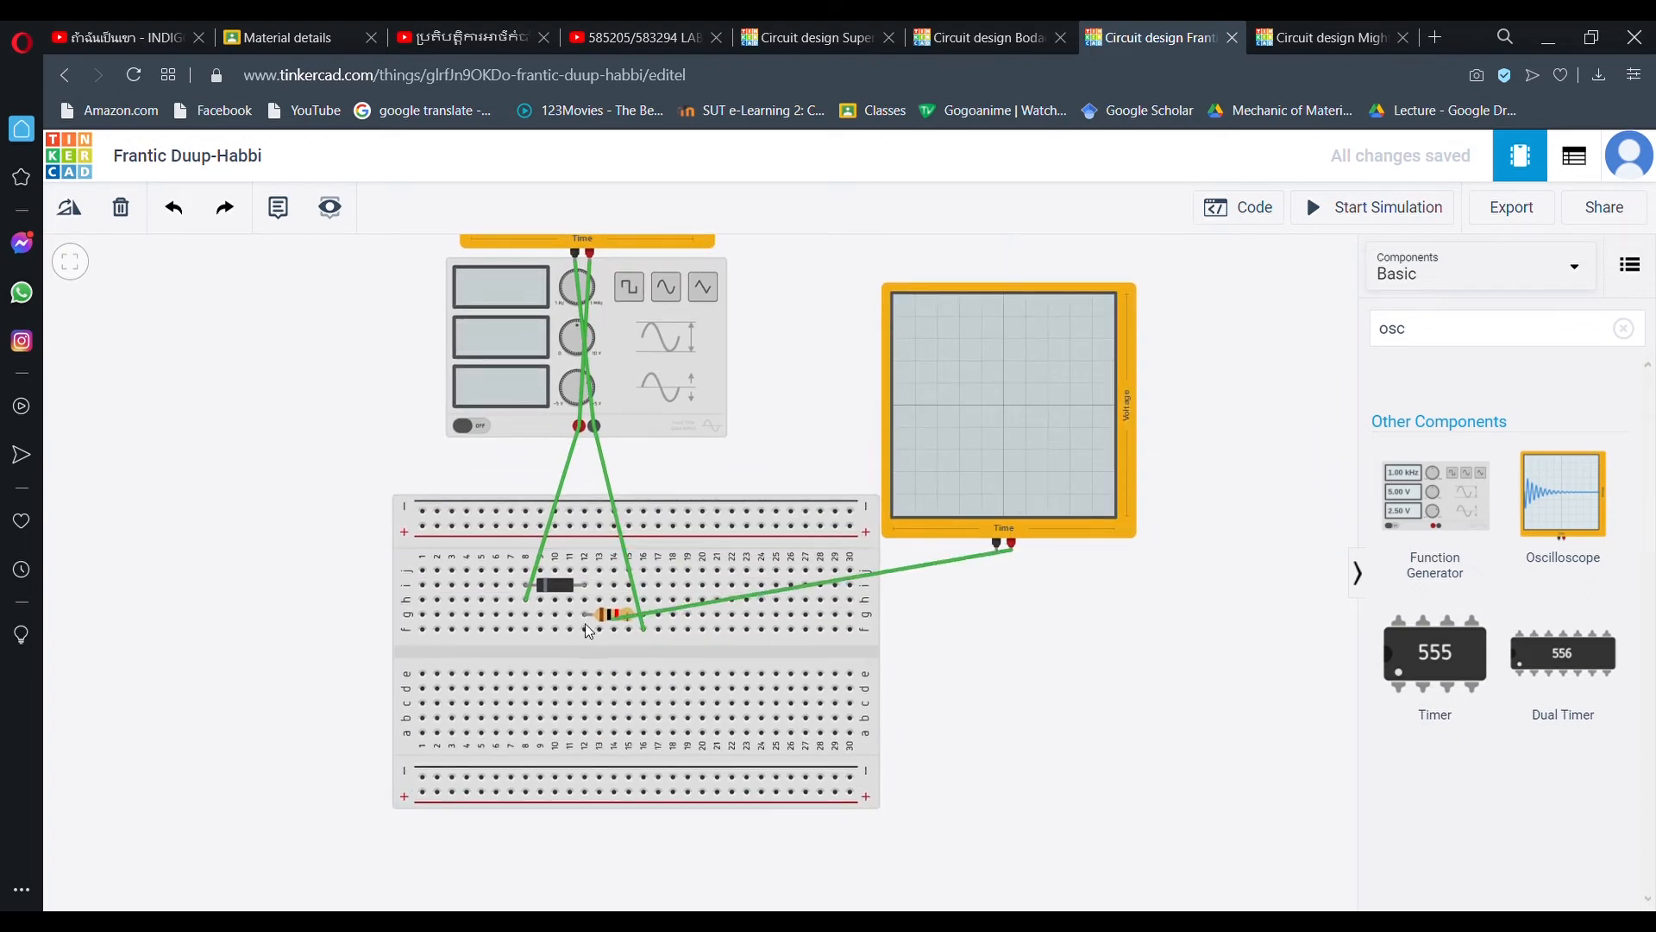
pyautogui.click(585, 614)
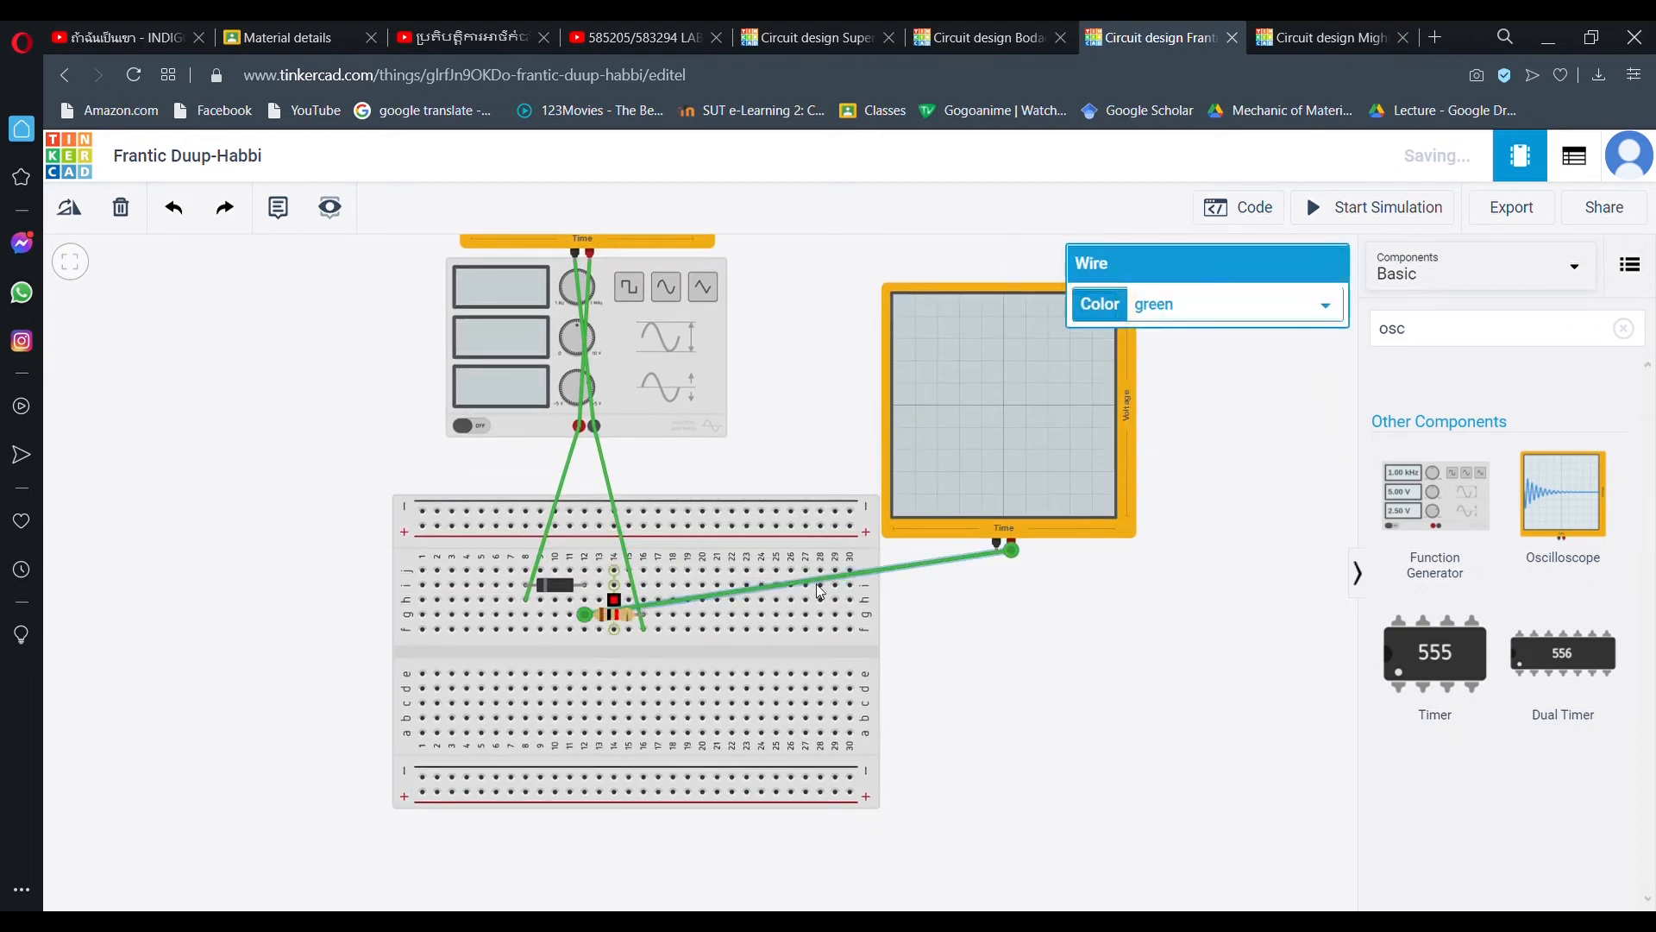
pyautogui.click(997, 545)
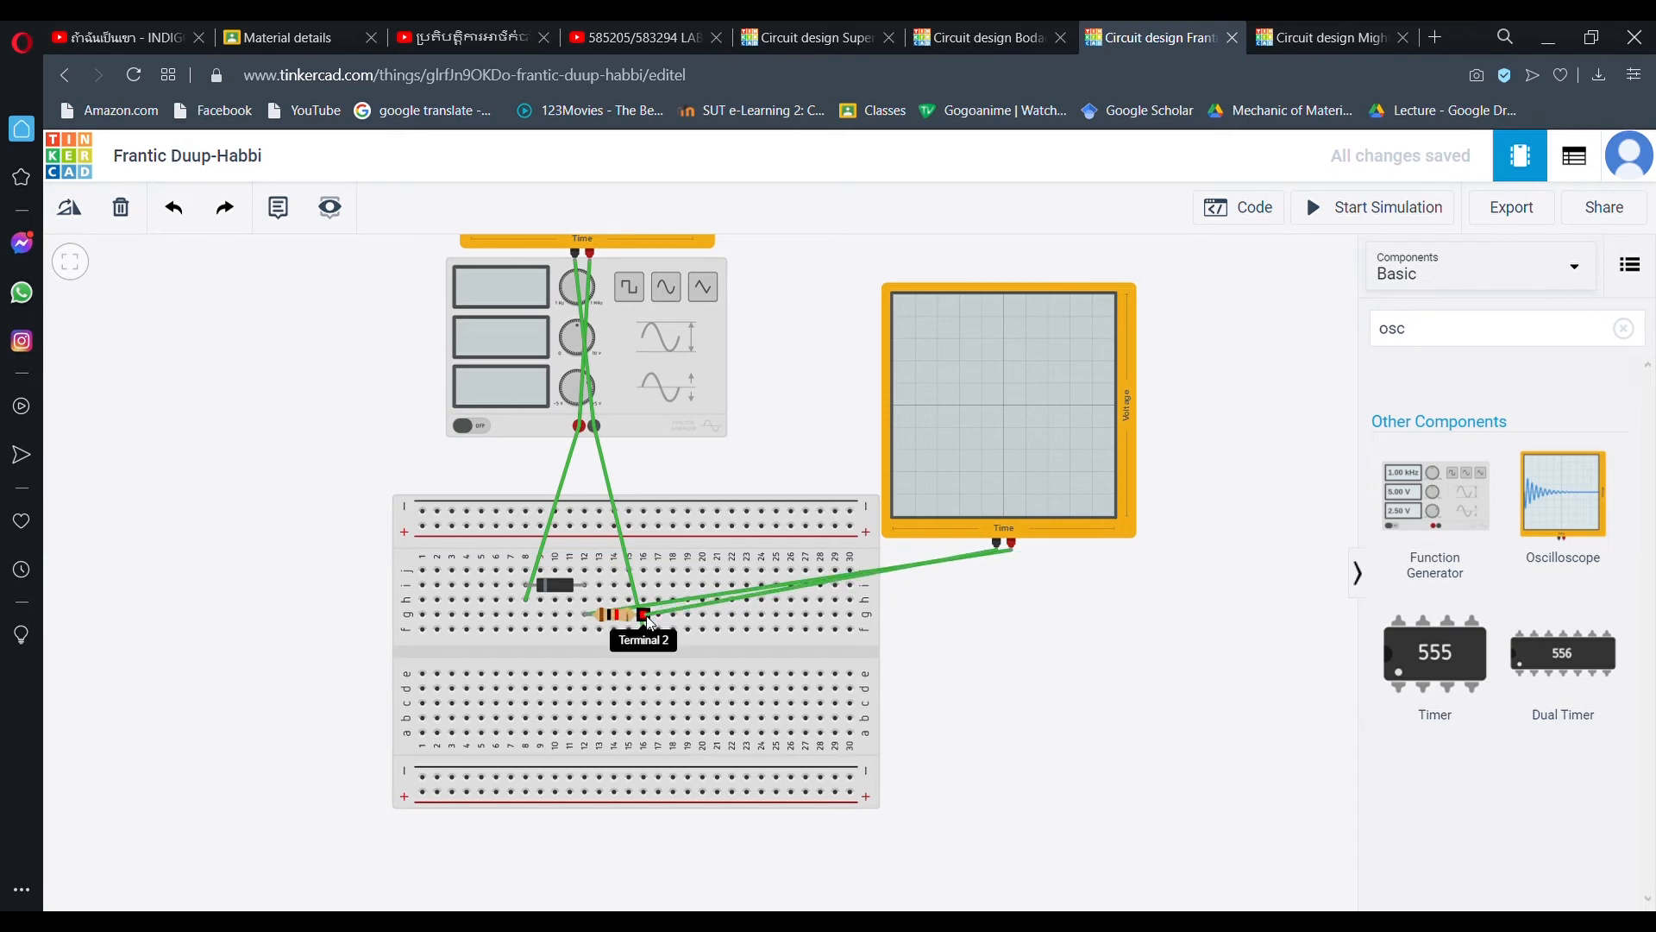
pyautogui.click(650, 623)
# - Move the second oscilloscope closer to the circuit, above the breadboard and beside the function generator
pyautogui.moveTo(954, 474); pyautogui.dragTo(806, 384)
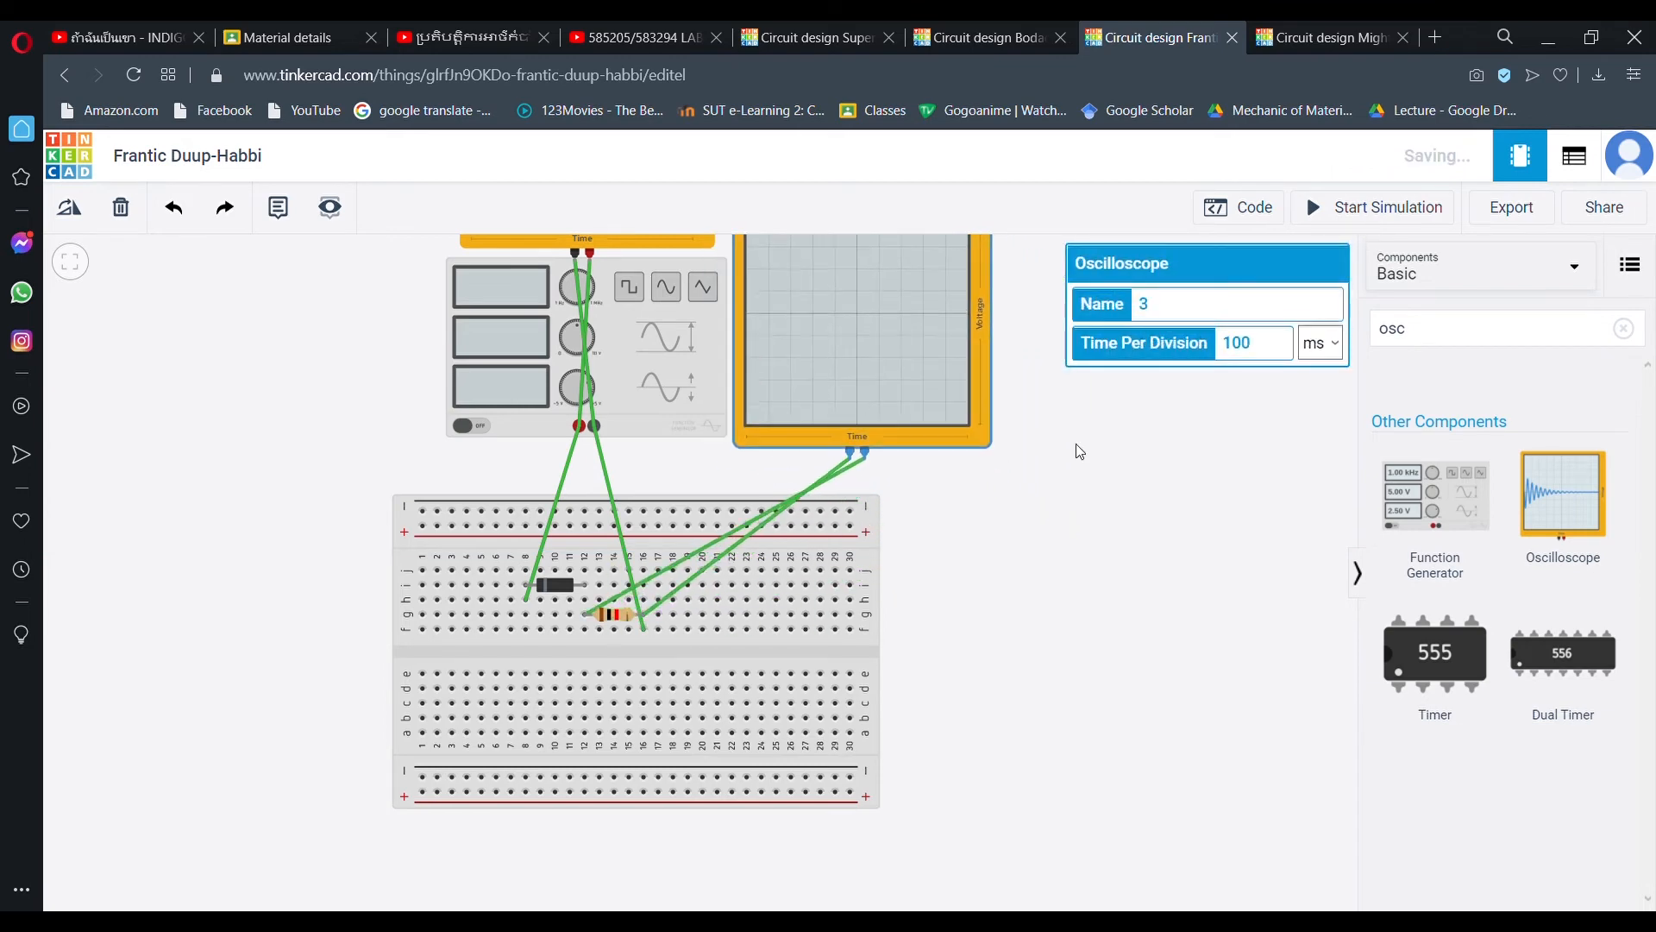
pyautogui.moveTo(1075, 446); pyautogui.dragTo(1067, 719)
pyautogui.moveTo(884, 544); pyautogui.dragTo(882, 436)
# - Set the time per division of both oscilloscopes to 10 ms
pyautogui.click(678, 494)
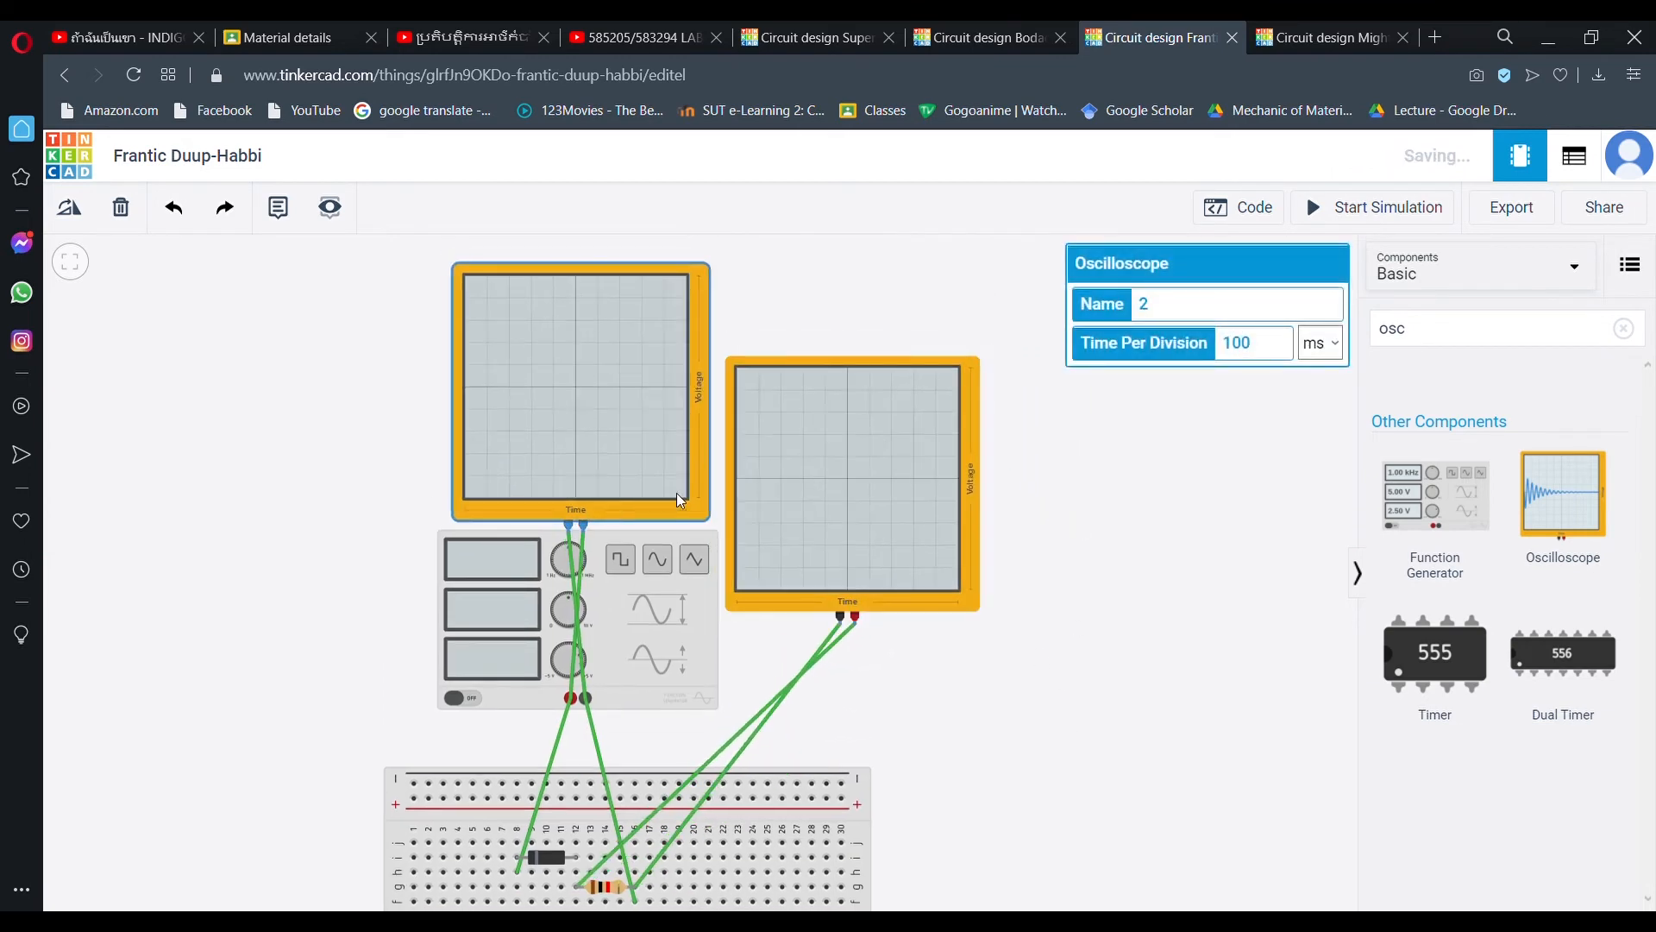
pyautogui.click(1287, 351)
pyautogui.press('BackSpace')
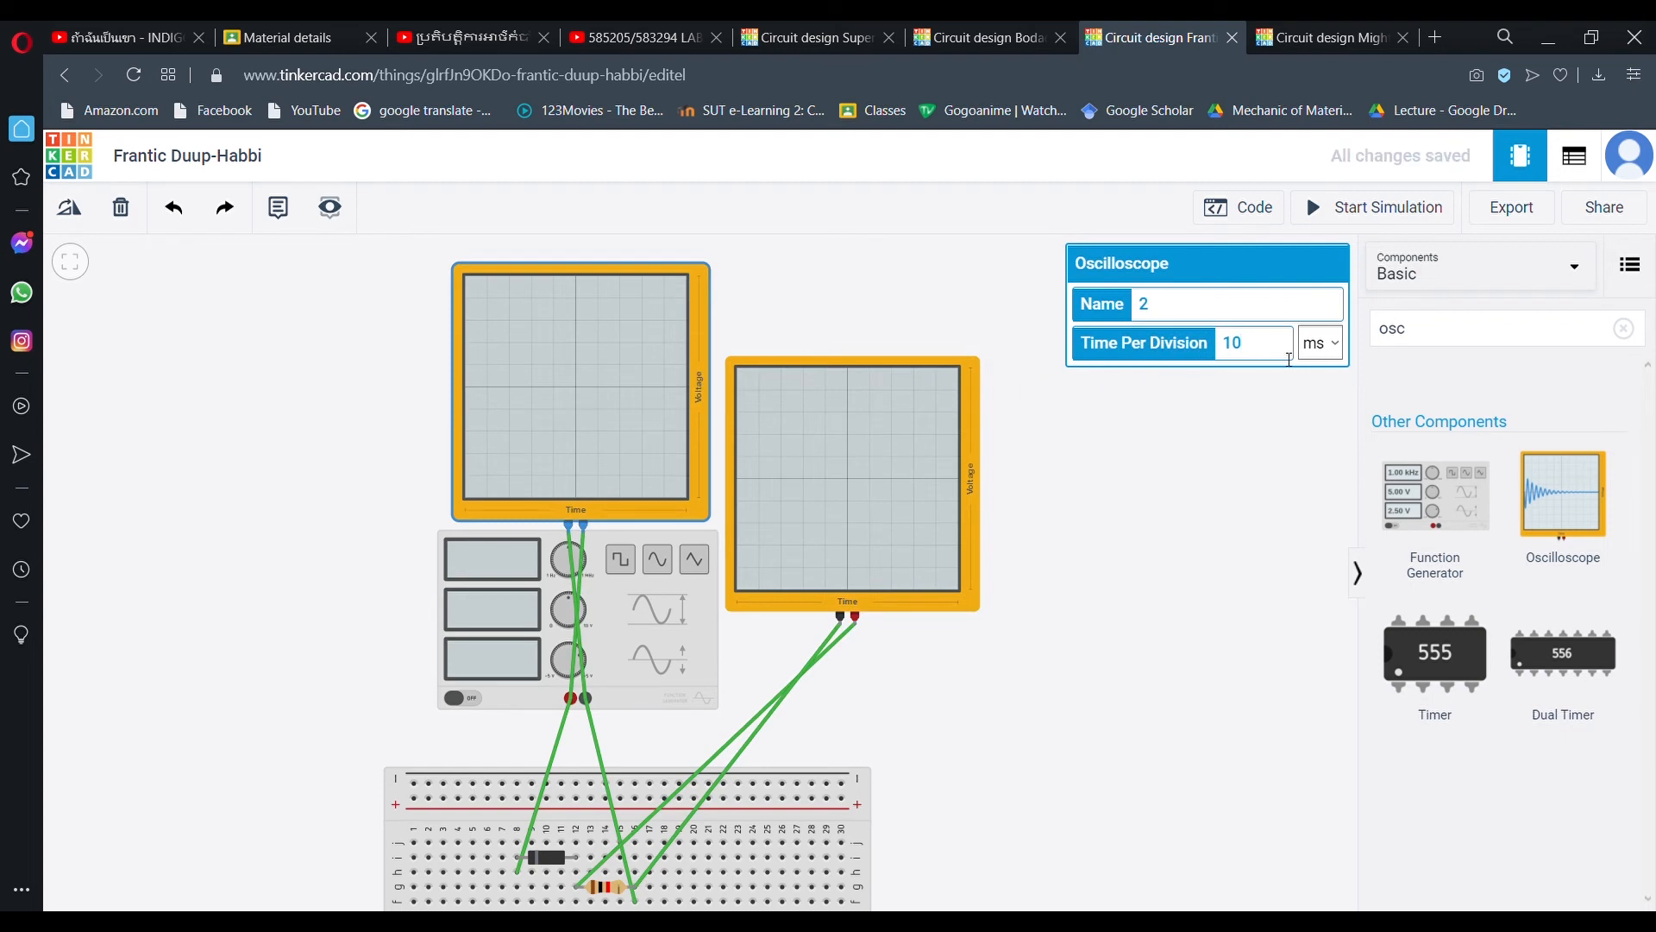
pyautogui.click(898, 472)
pyautogui.click(1278, 351)
pyautogui.press('BackSpace')
pyautogui.click(1241, 487)
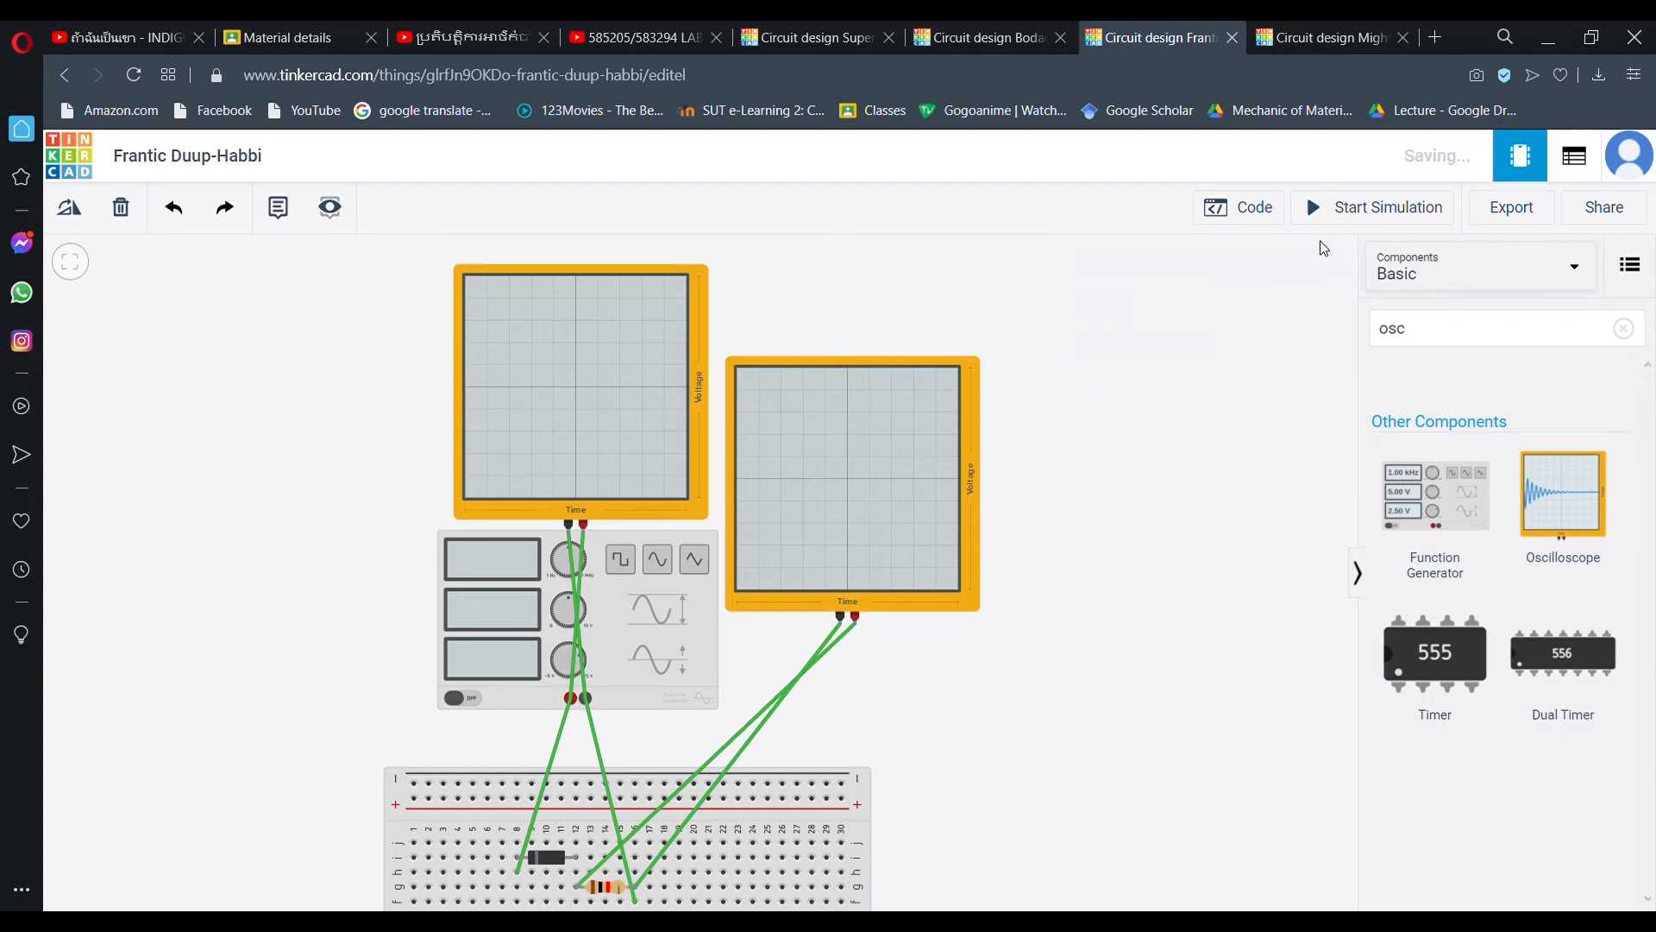
# - Run the simulation to compare the waveforms on both oscilloscopes, and stop it
pyautogui.click(1337, 207)
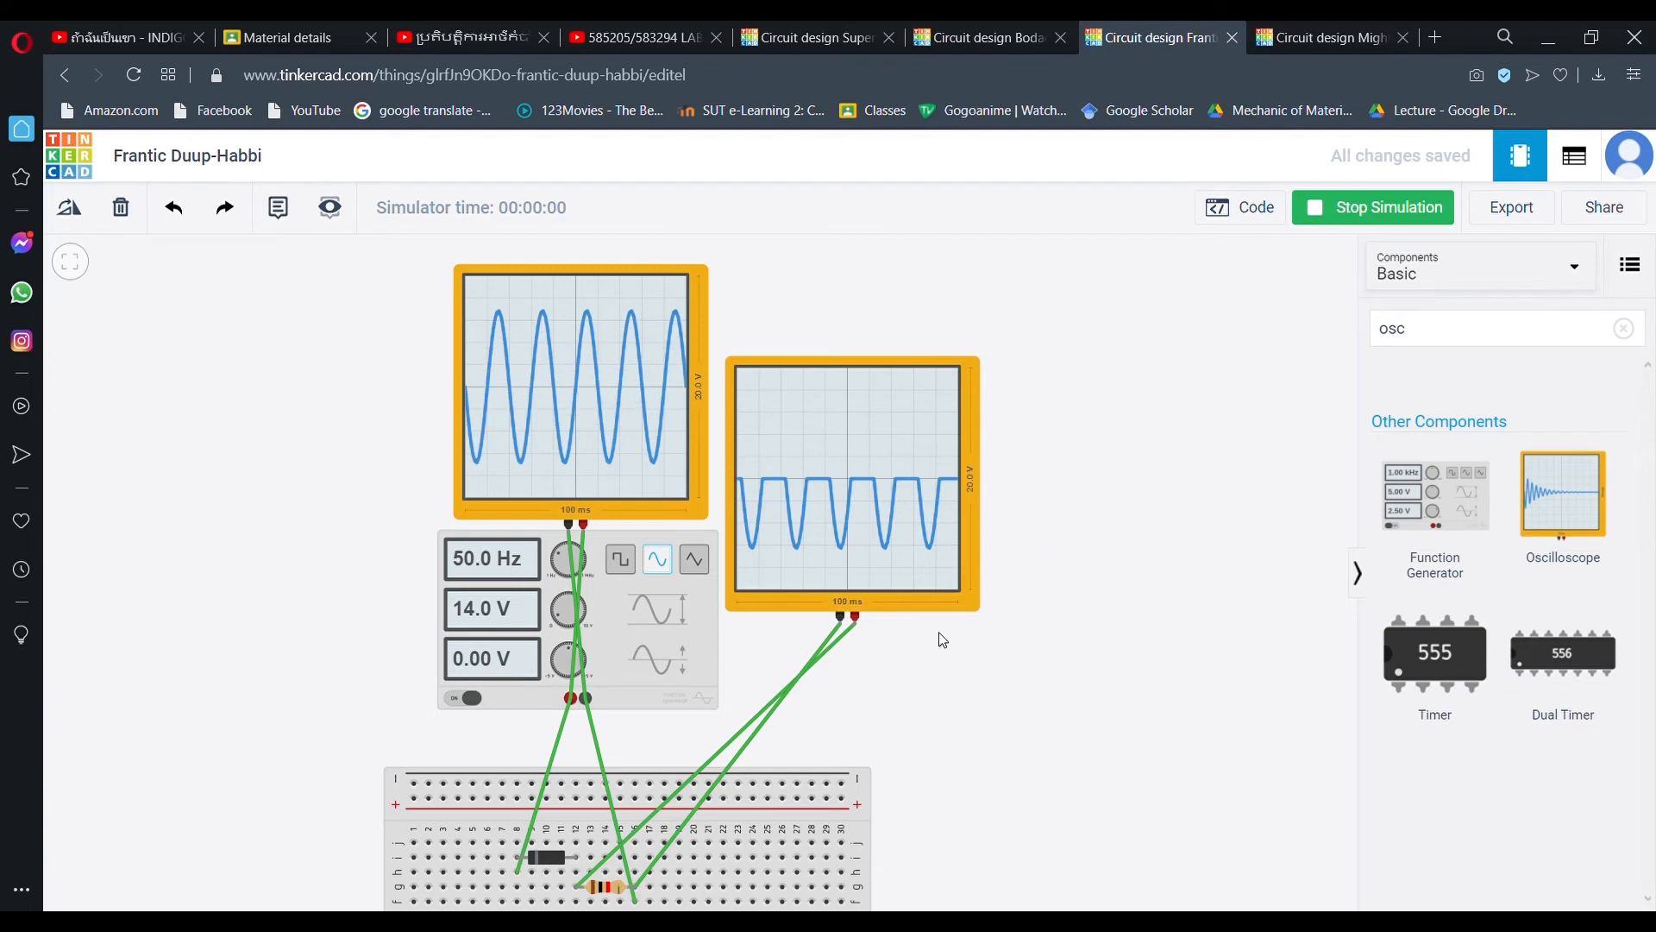
pyautogui.moveTo(969, 722); pyautogui.dragTo(943, 691)
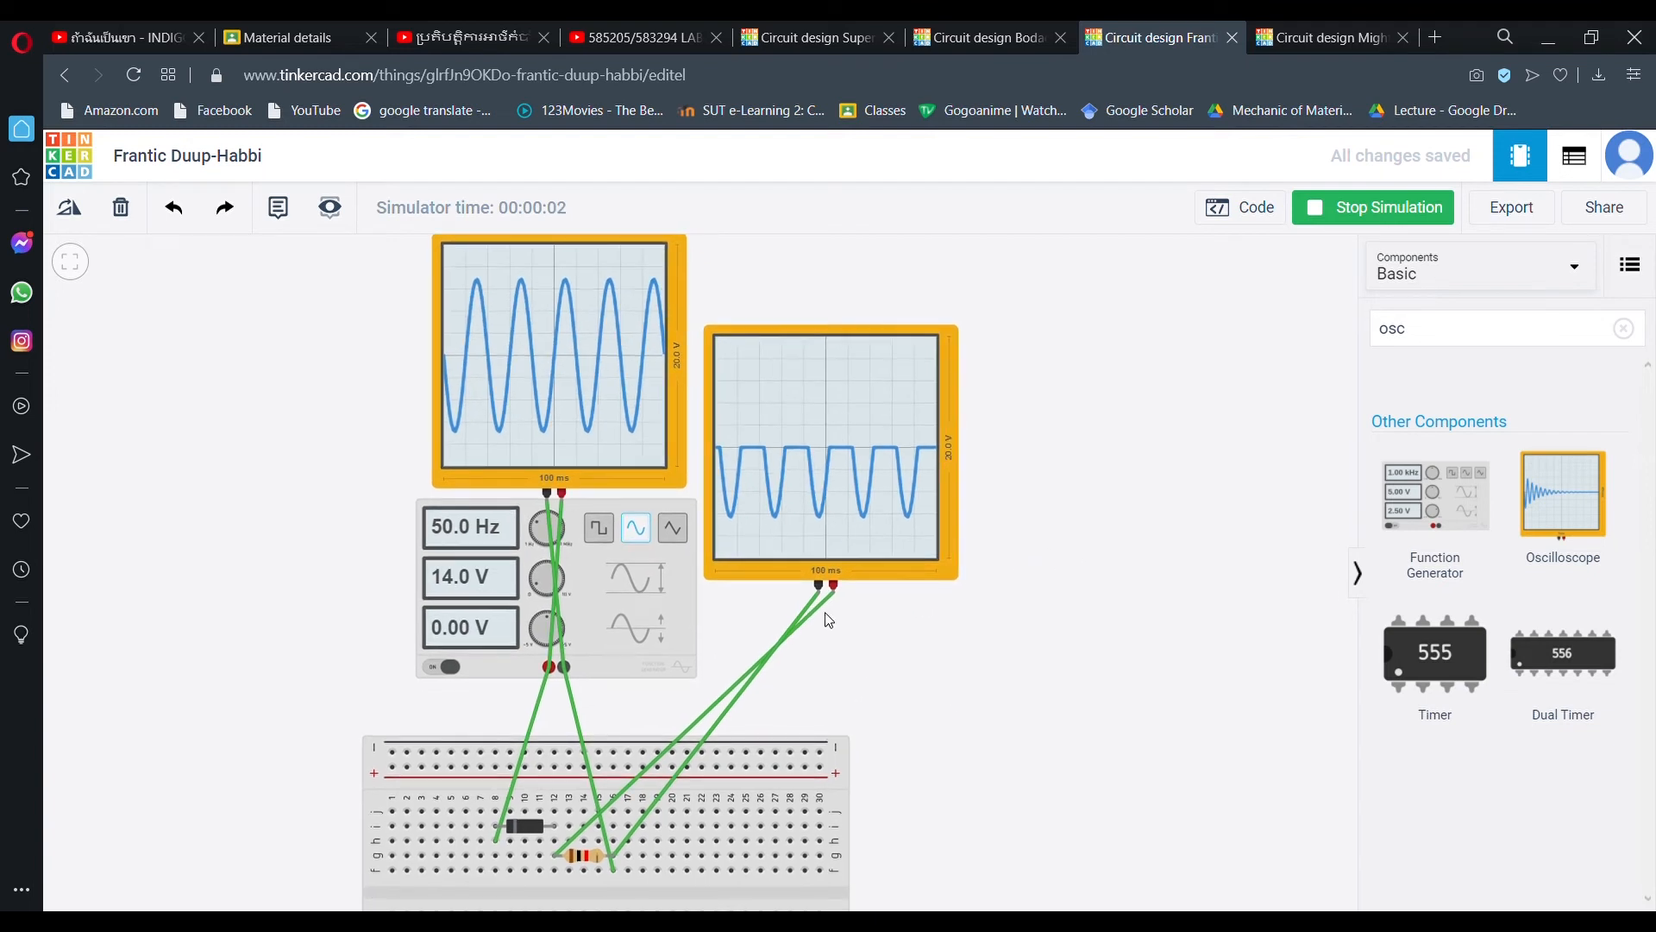
pyautogui.moveTo(900, 668); pyautogui.dragTo(896, 656)
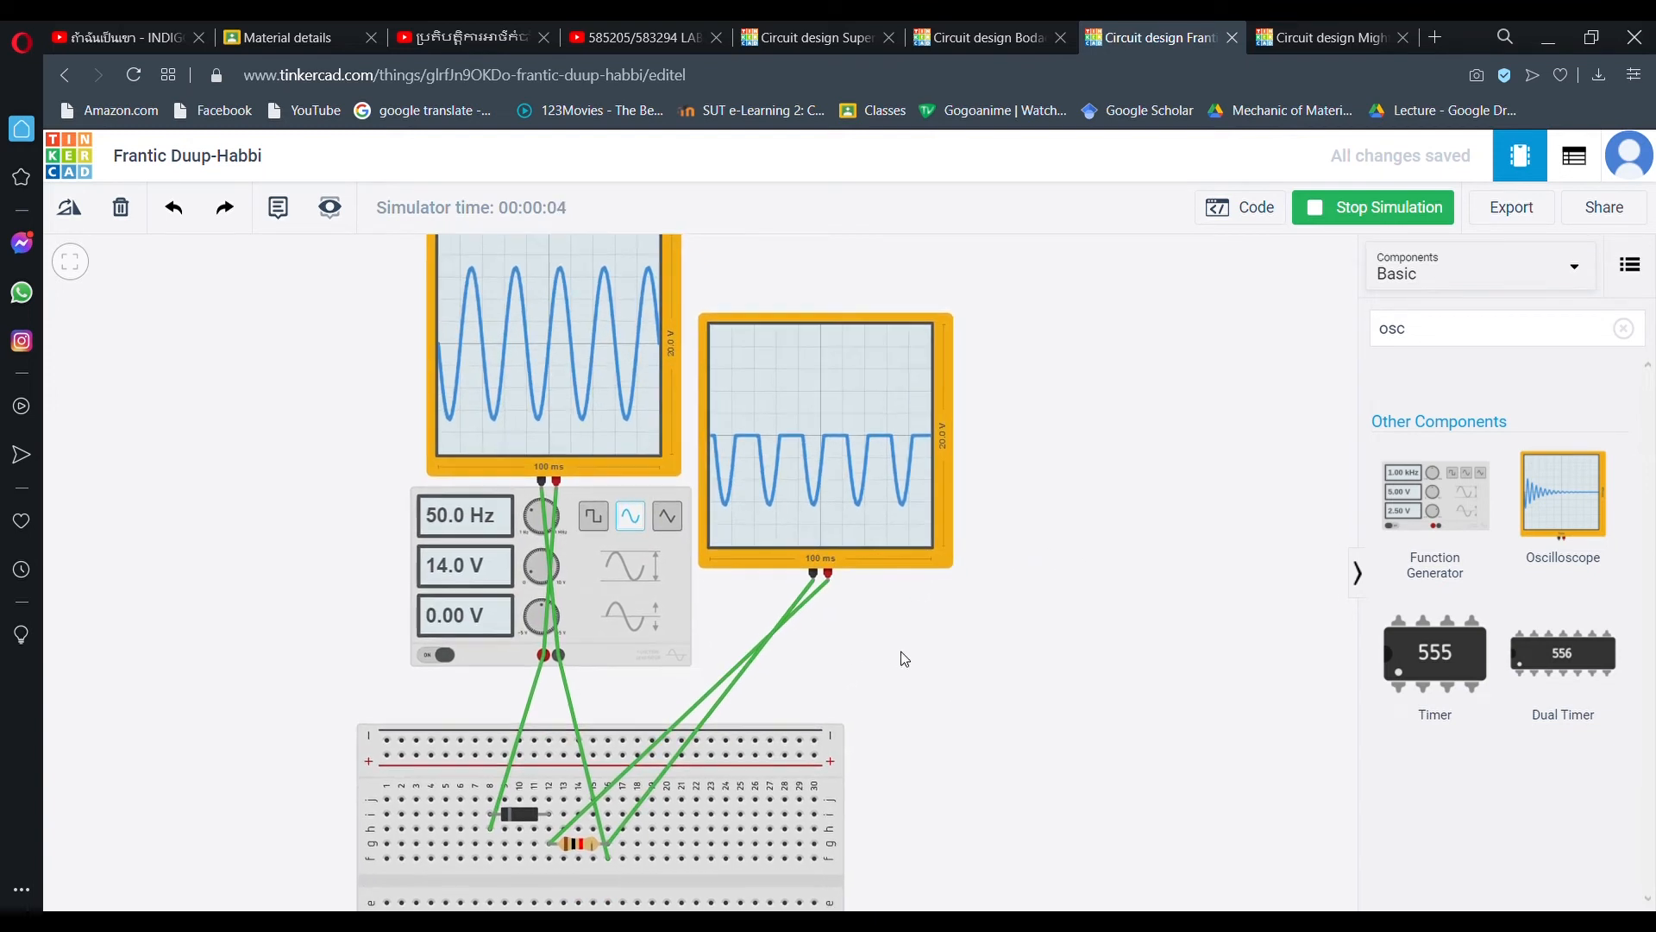
pyautogui.click(1367, 207)
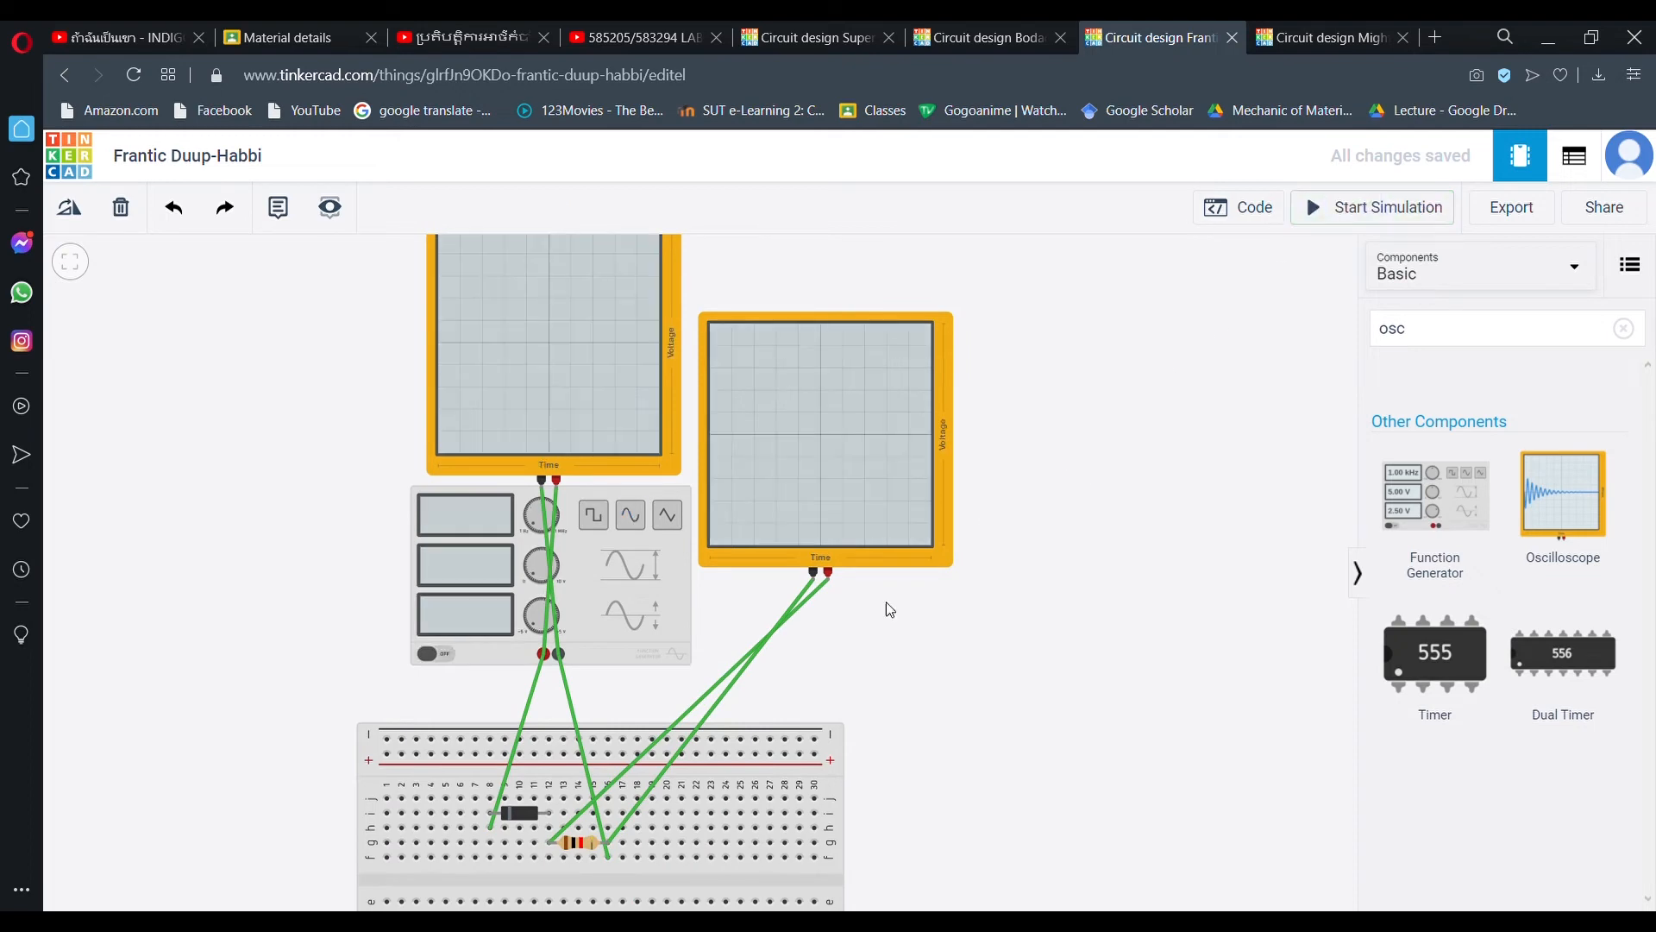
# - Rotate the diode on the breadboard by 180 degrees to reverse its direction
pyautogui.click(520, 816)
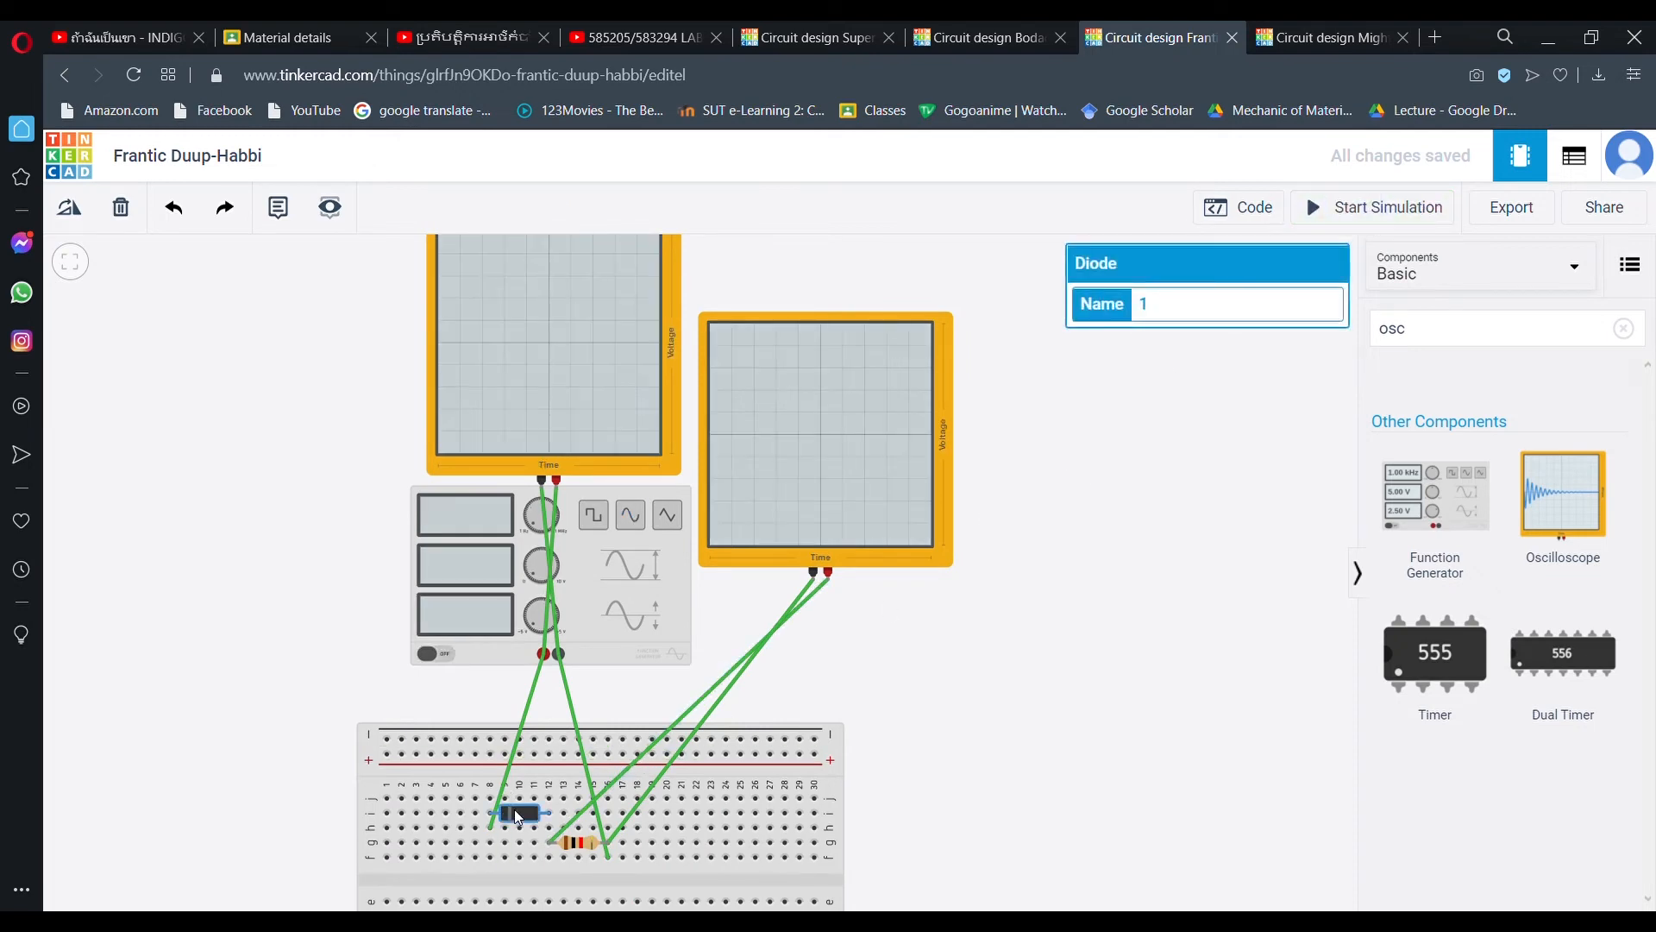
pyautogui.press('r')
pyautogui.press('r')
pyautogui.press('r')
pyautogui.press('r')
pyautogui.press('r')
pyautogui.press('r')
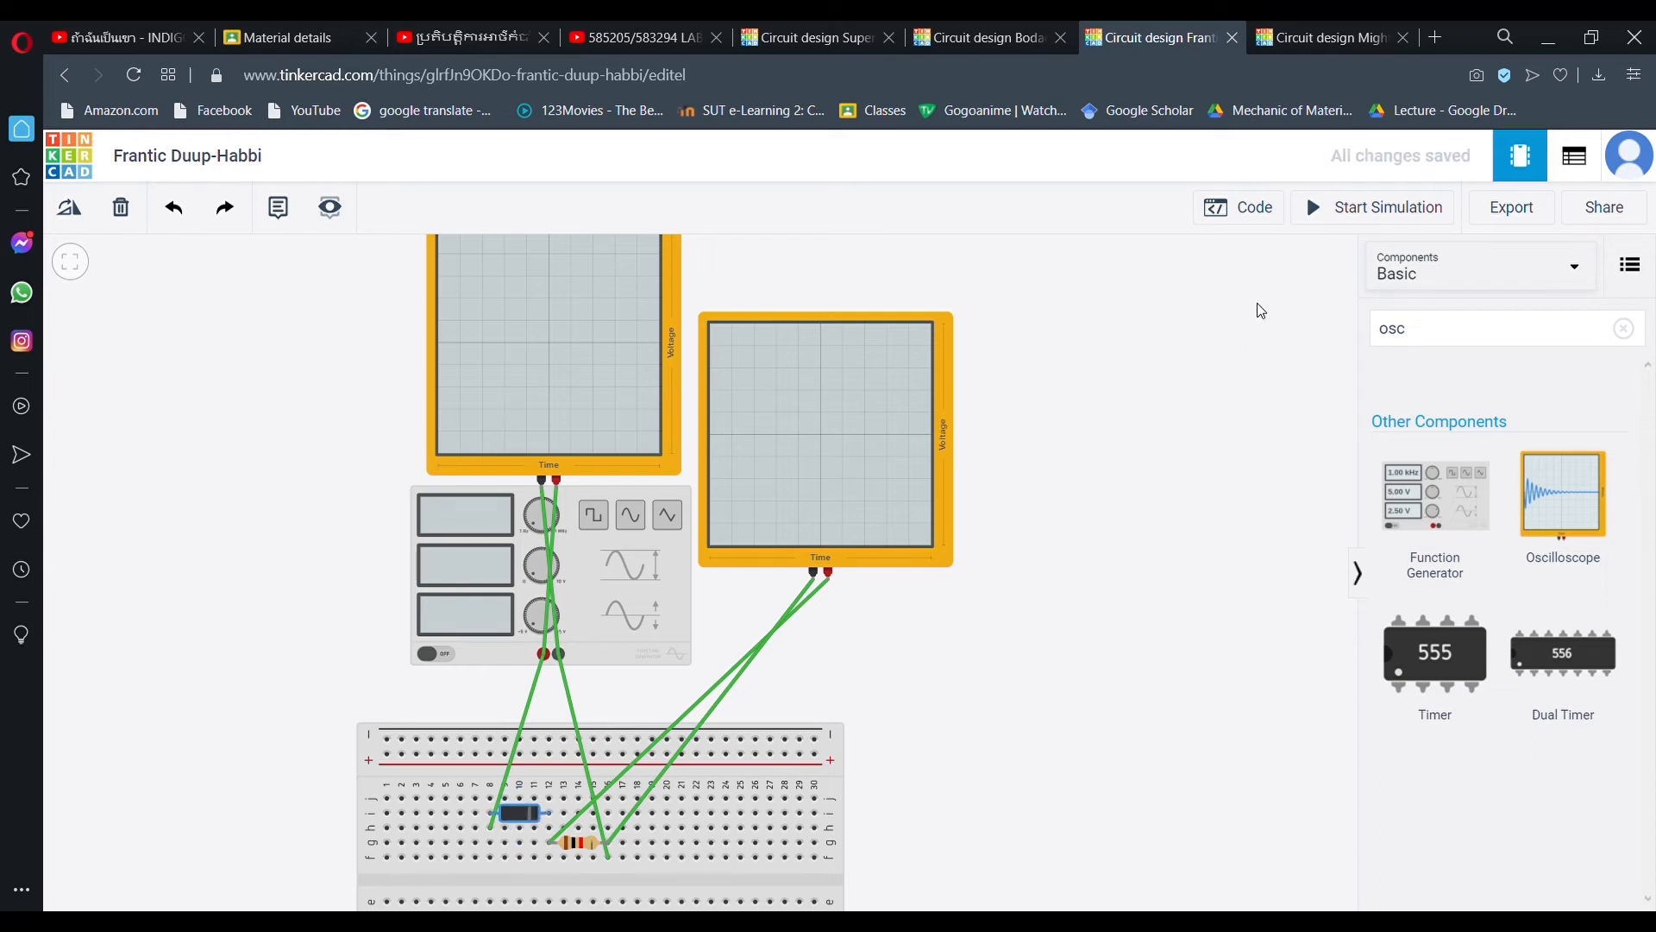
# - Run the simulation with the reversed diode and examine the generator's sine wave against the rectified waveform across the resistor
pyautogui.click(1369, 209)
pyautogui.moveTo(1059, 493); pyautogui.dragTo(1040, 452)
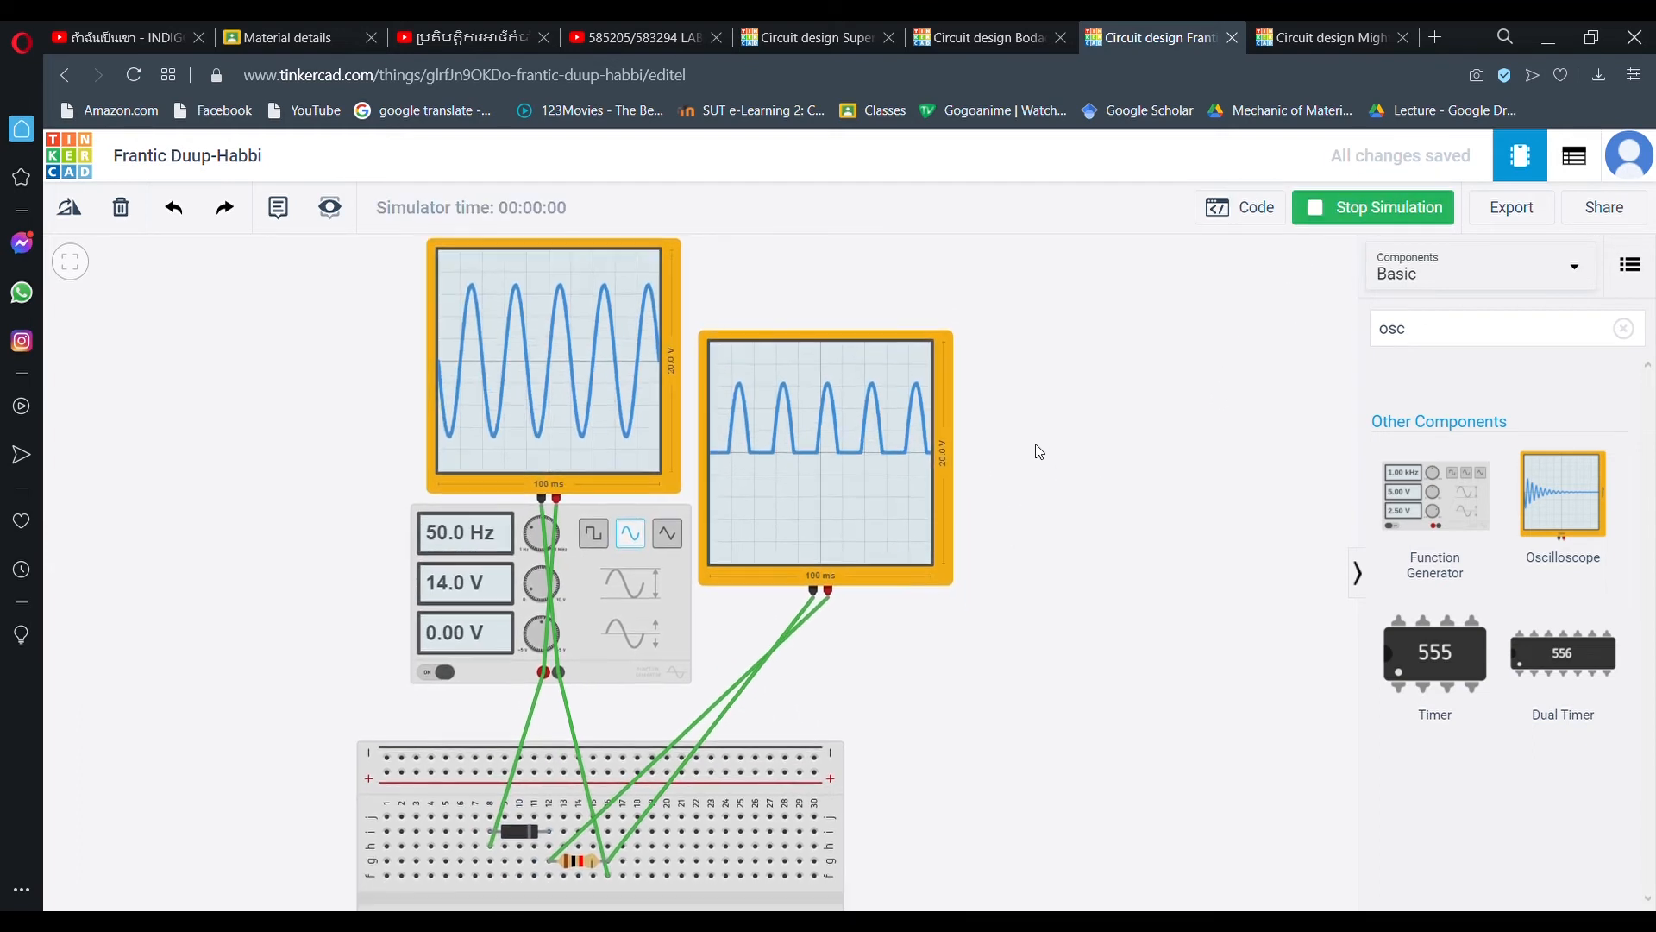
pyautogui.moveTo(1021, 510); pyautogui.dragTo(1010, 511)
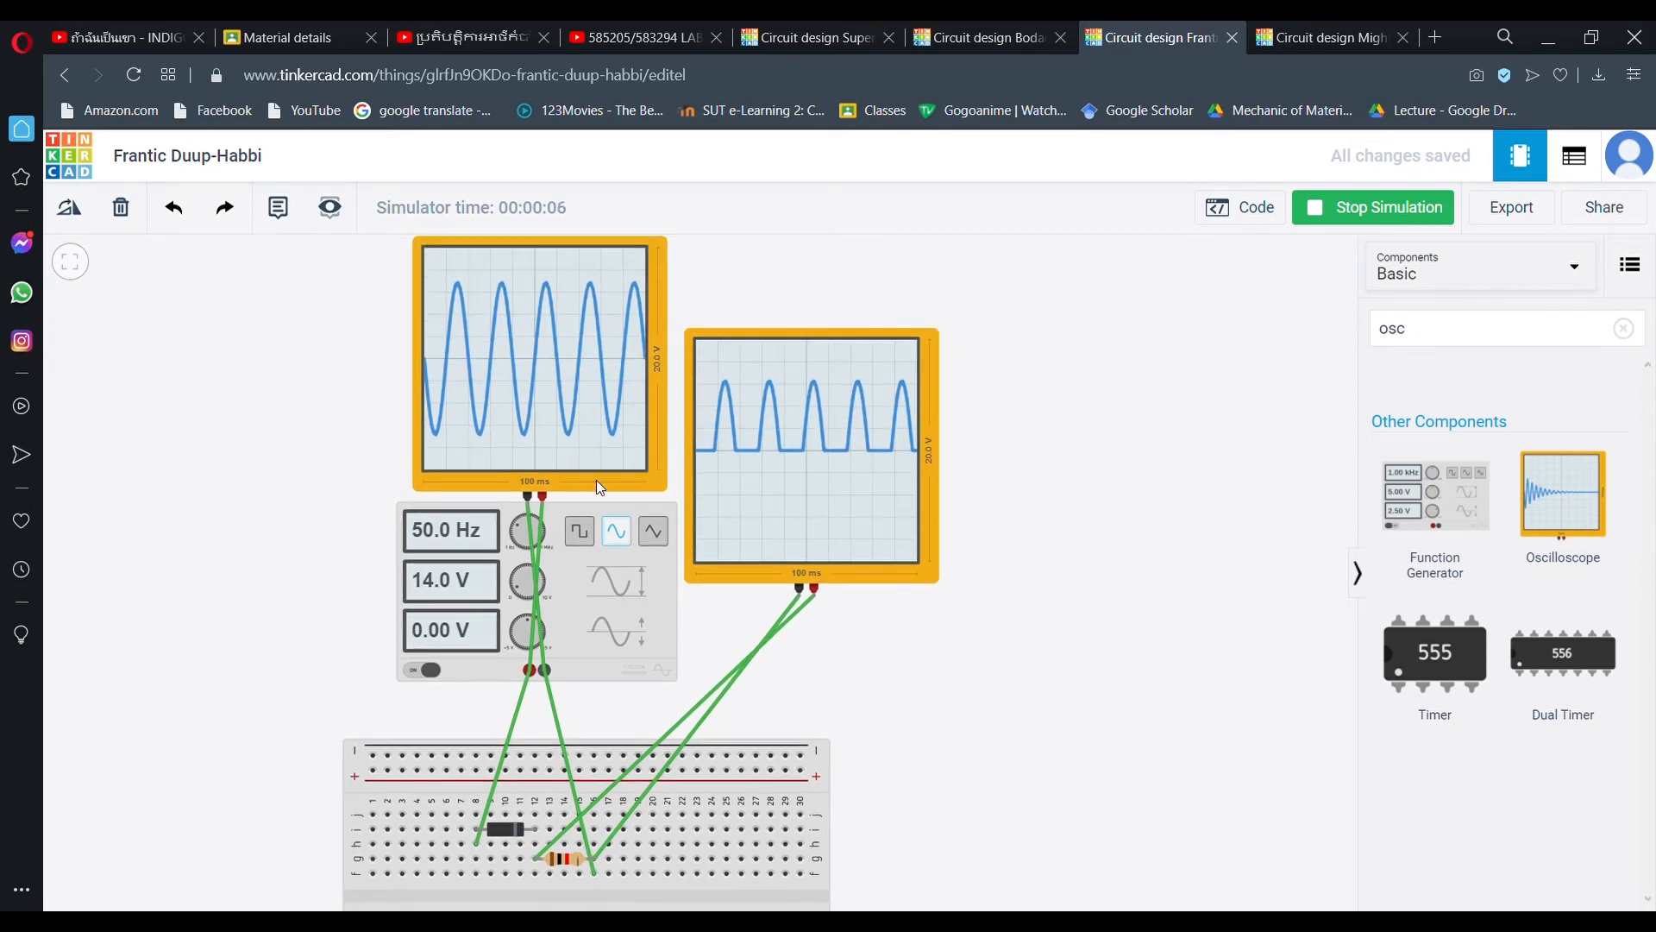
pyautogui.moveTo(1059, 499); pyautogui.dragTo(1037, 481)
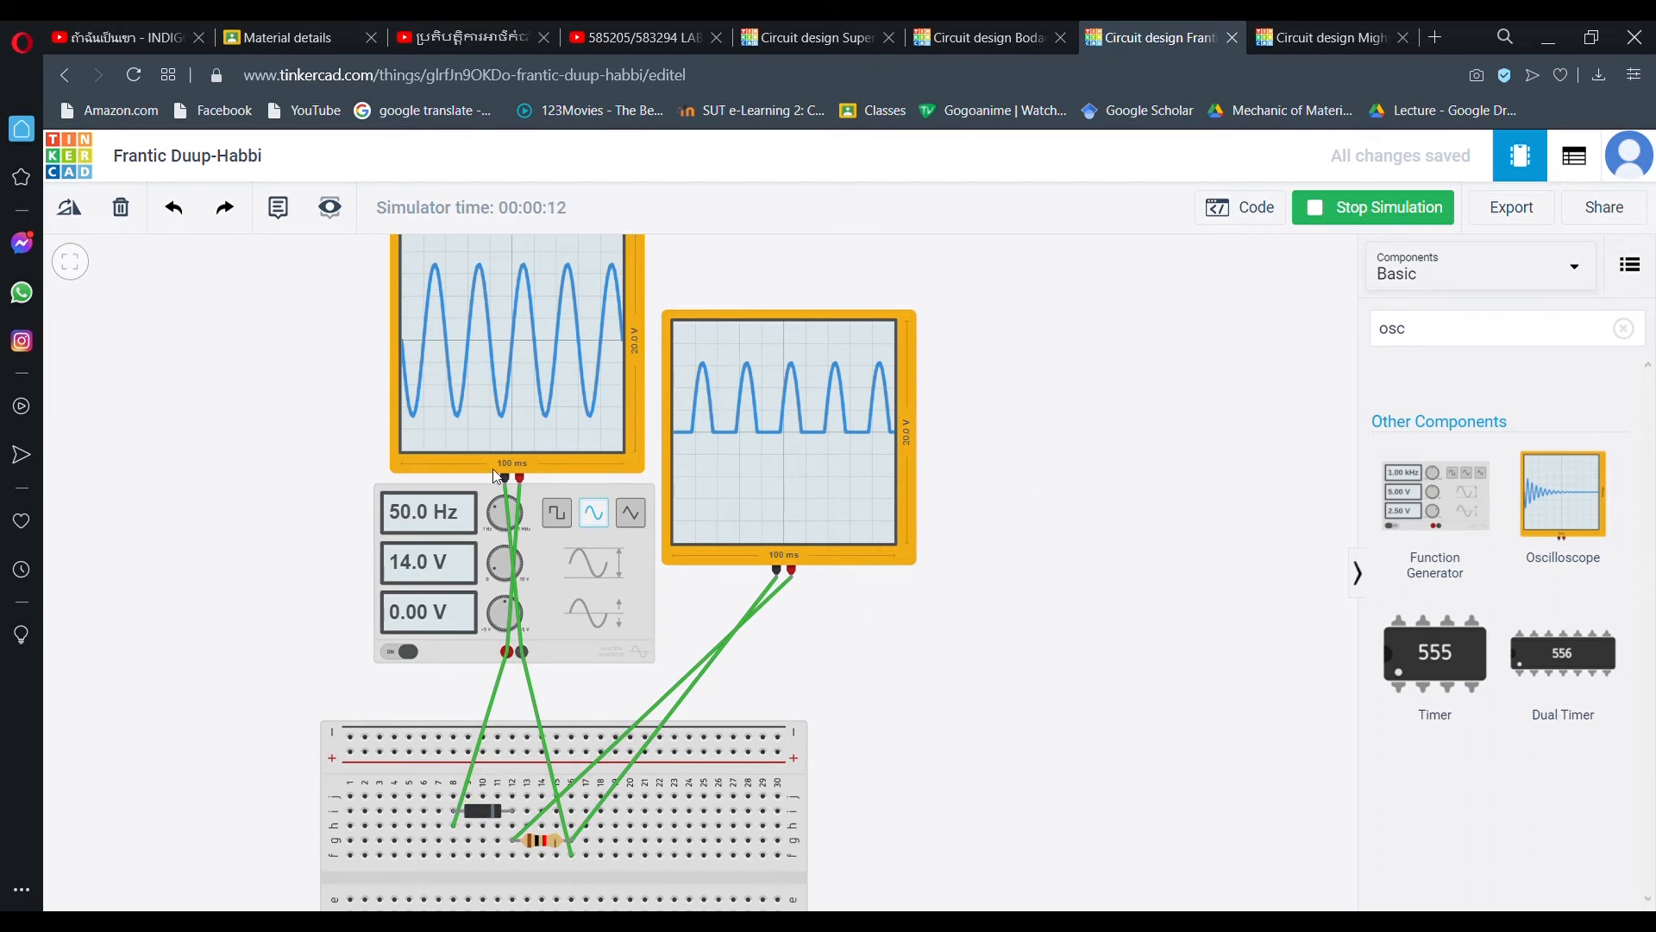
pyautogui.moveTo(1025, 554); pyautogui.dragTo(1018, 613)
pyautogui.moveTo(950, 750); pyautogui.dragTo(935, 719)
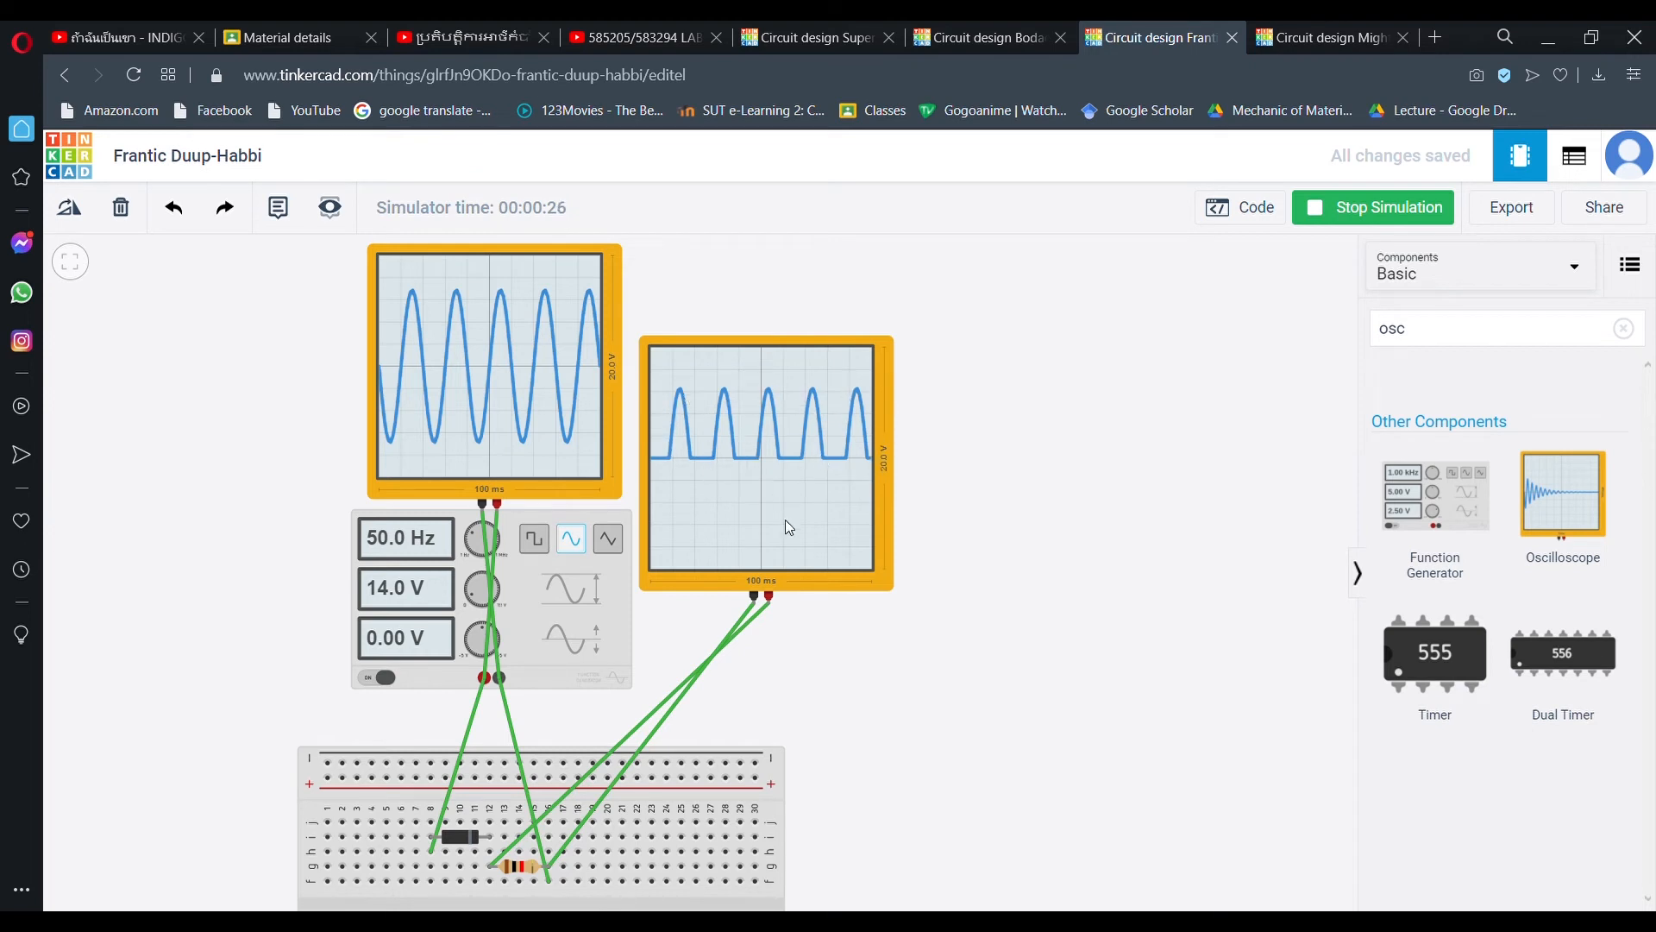
pyautogui.scroll(-3, 733, 714)
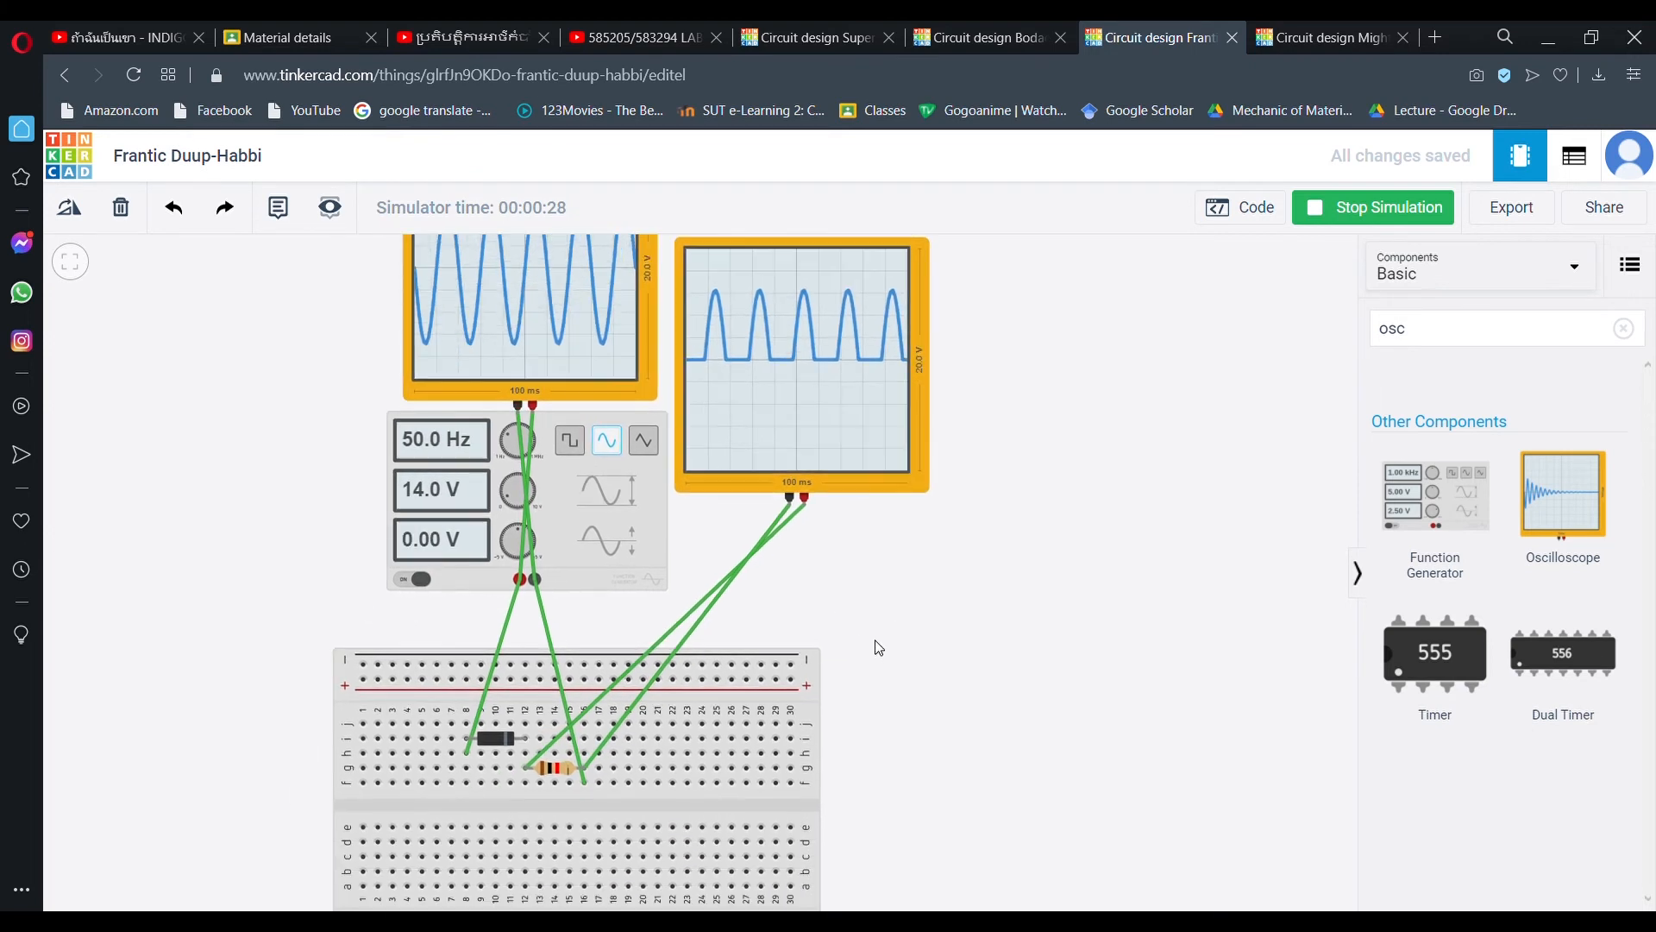
pyautogui.moveTo(878, 648); pyautogui.dragTo(894, 718)
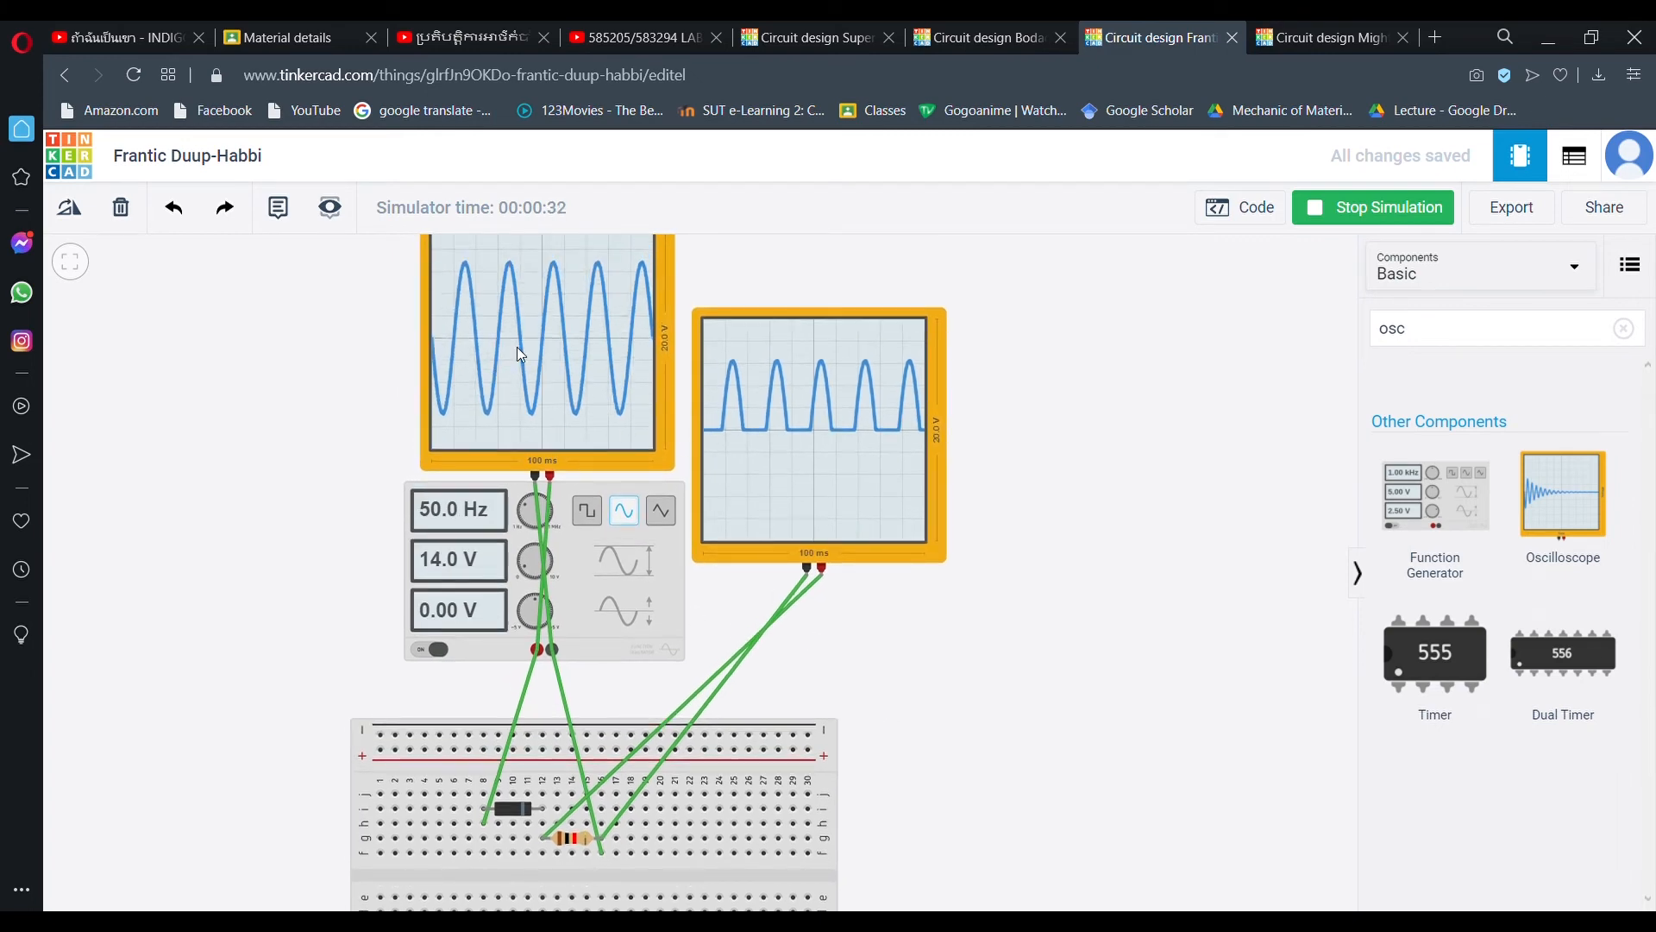
pyautogui.moveTo(337, 355); pyautogui.dragTo(340, 414)
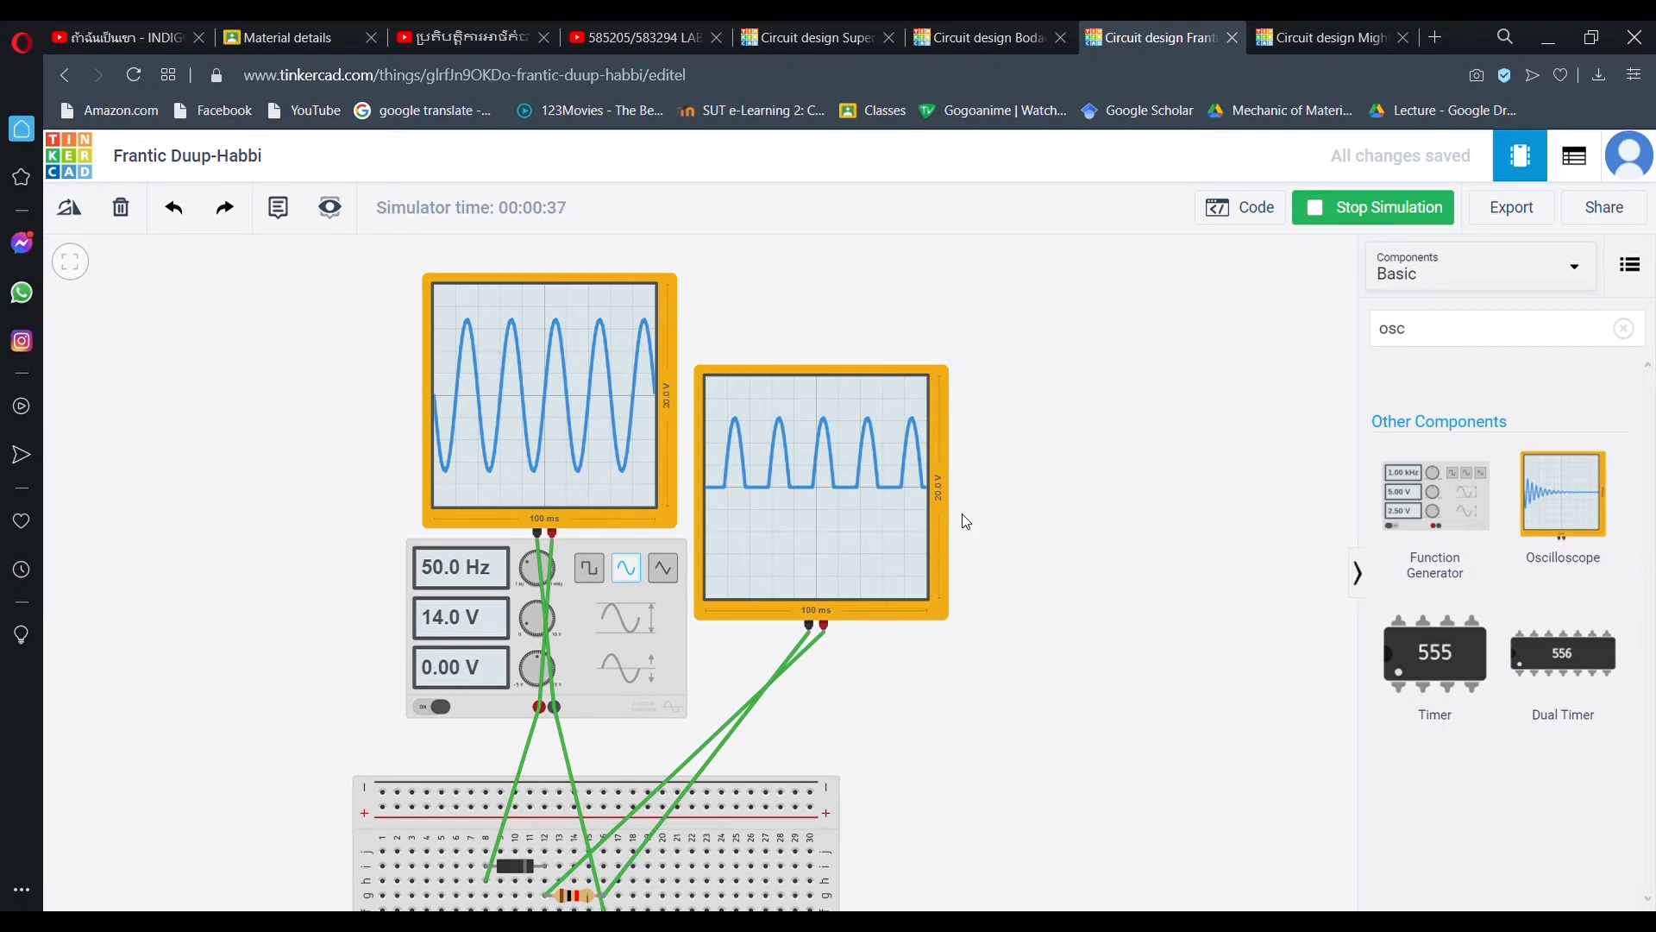
pyautogui.moveTo(868, 711); pyautogui.dragTo(842, 674)
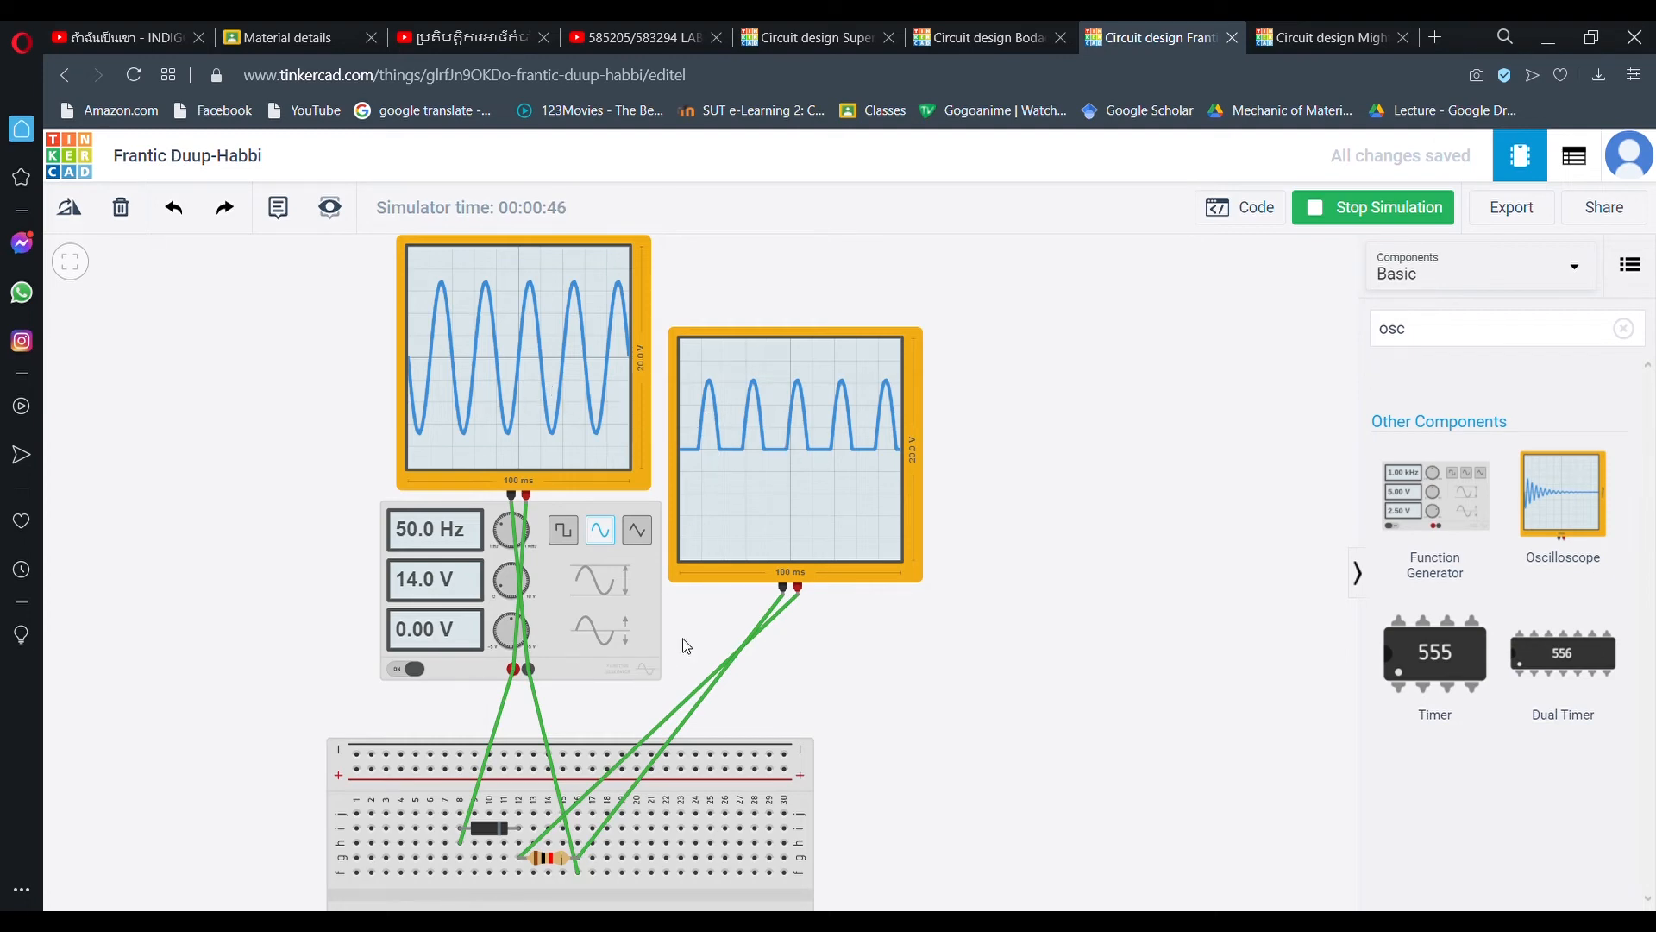
pyautogui.moveTo(680, 637); pyautogui.dragTo(660, 616)
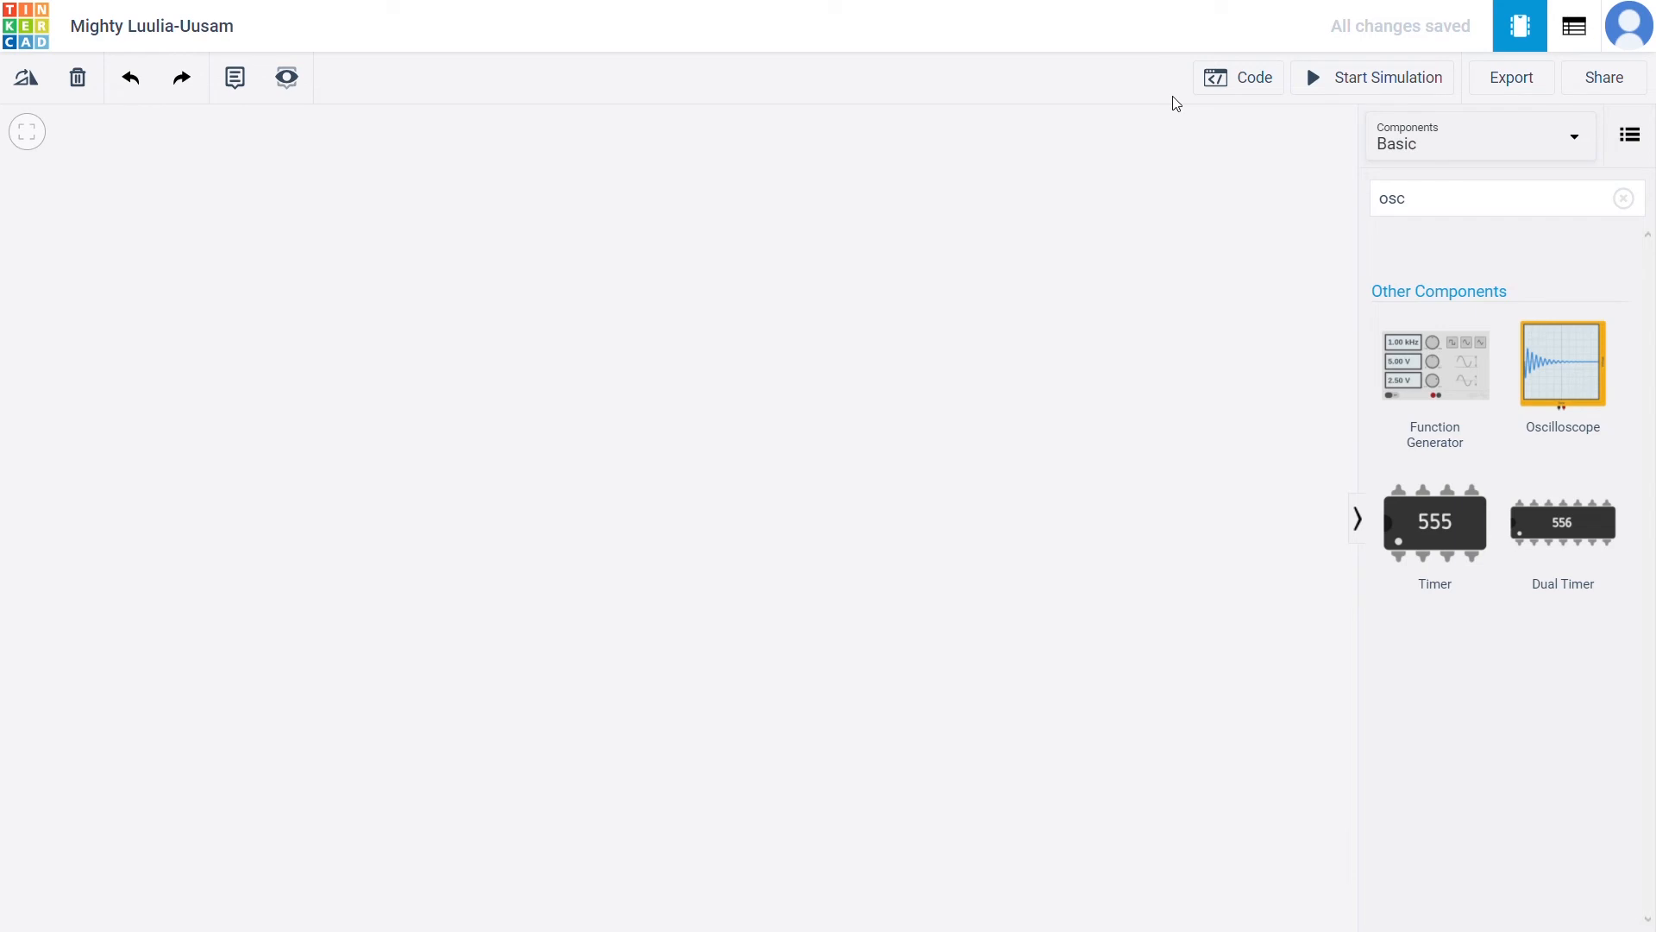
# - In the empty Mighty Luulia-Uusam design, place a function generator and a small breadboard below it
pyautogui.moveTo(1450, 384); pyautogui.dragTo(635, 336)
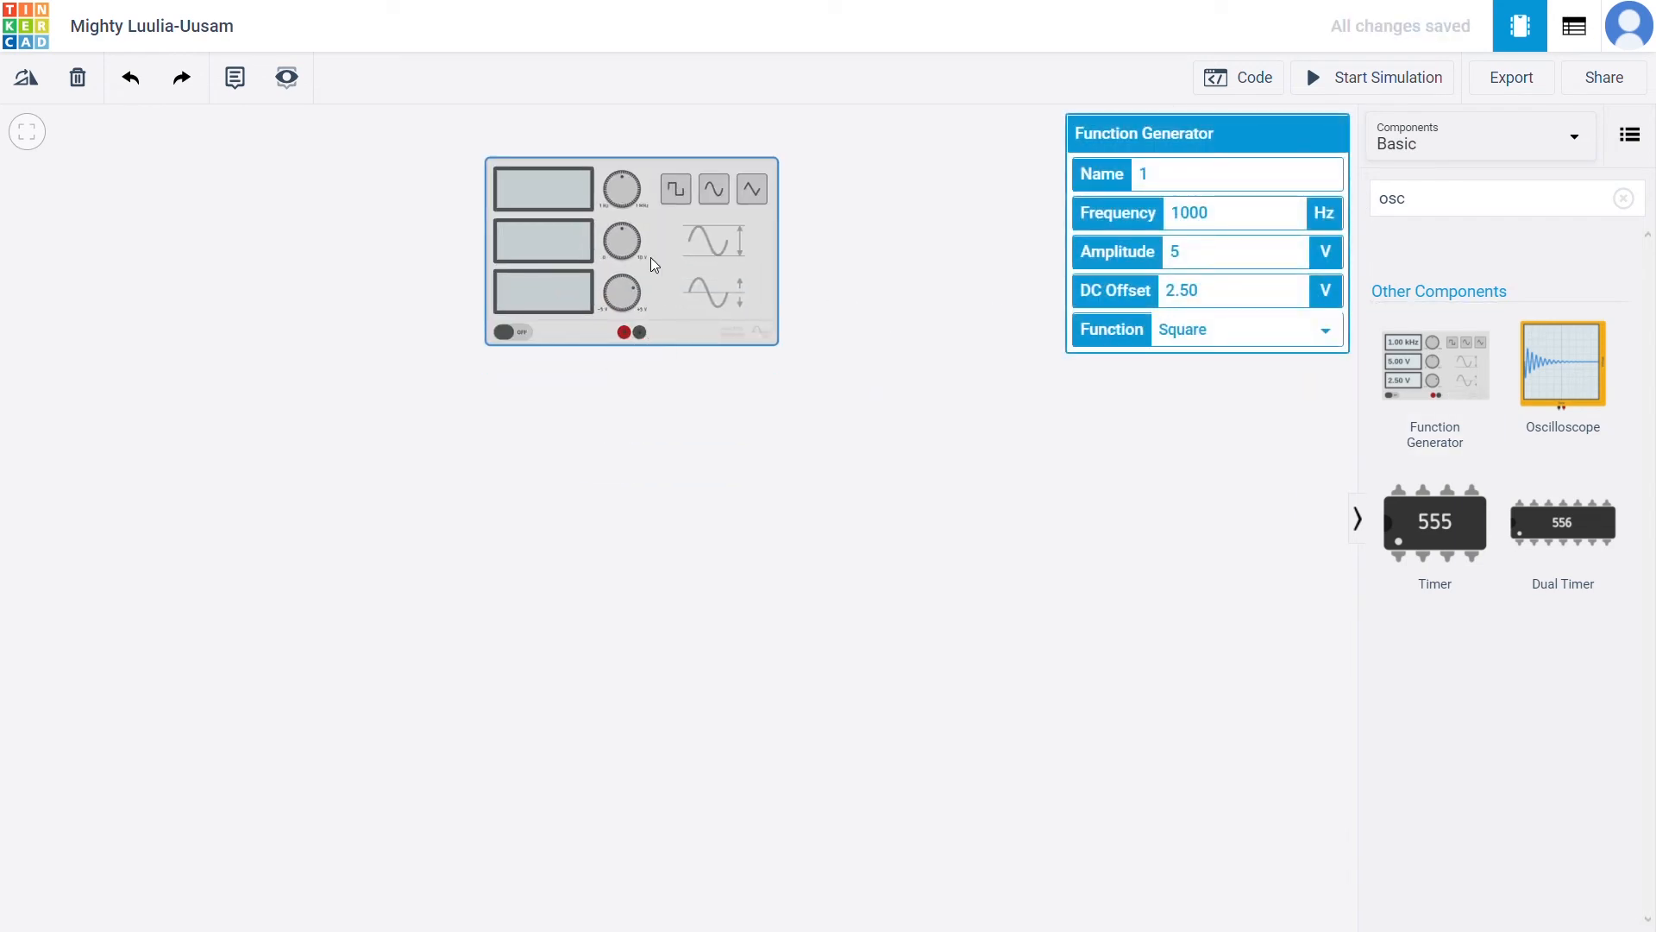
pyautogui.moveTo(676, 256); pyautogui.dragTo(706, 227)
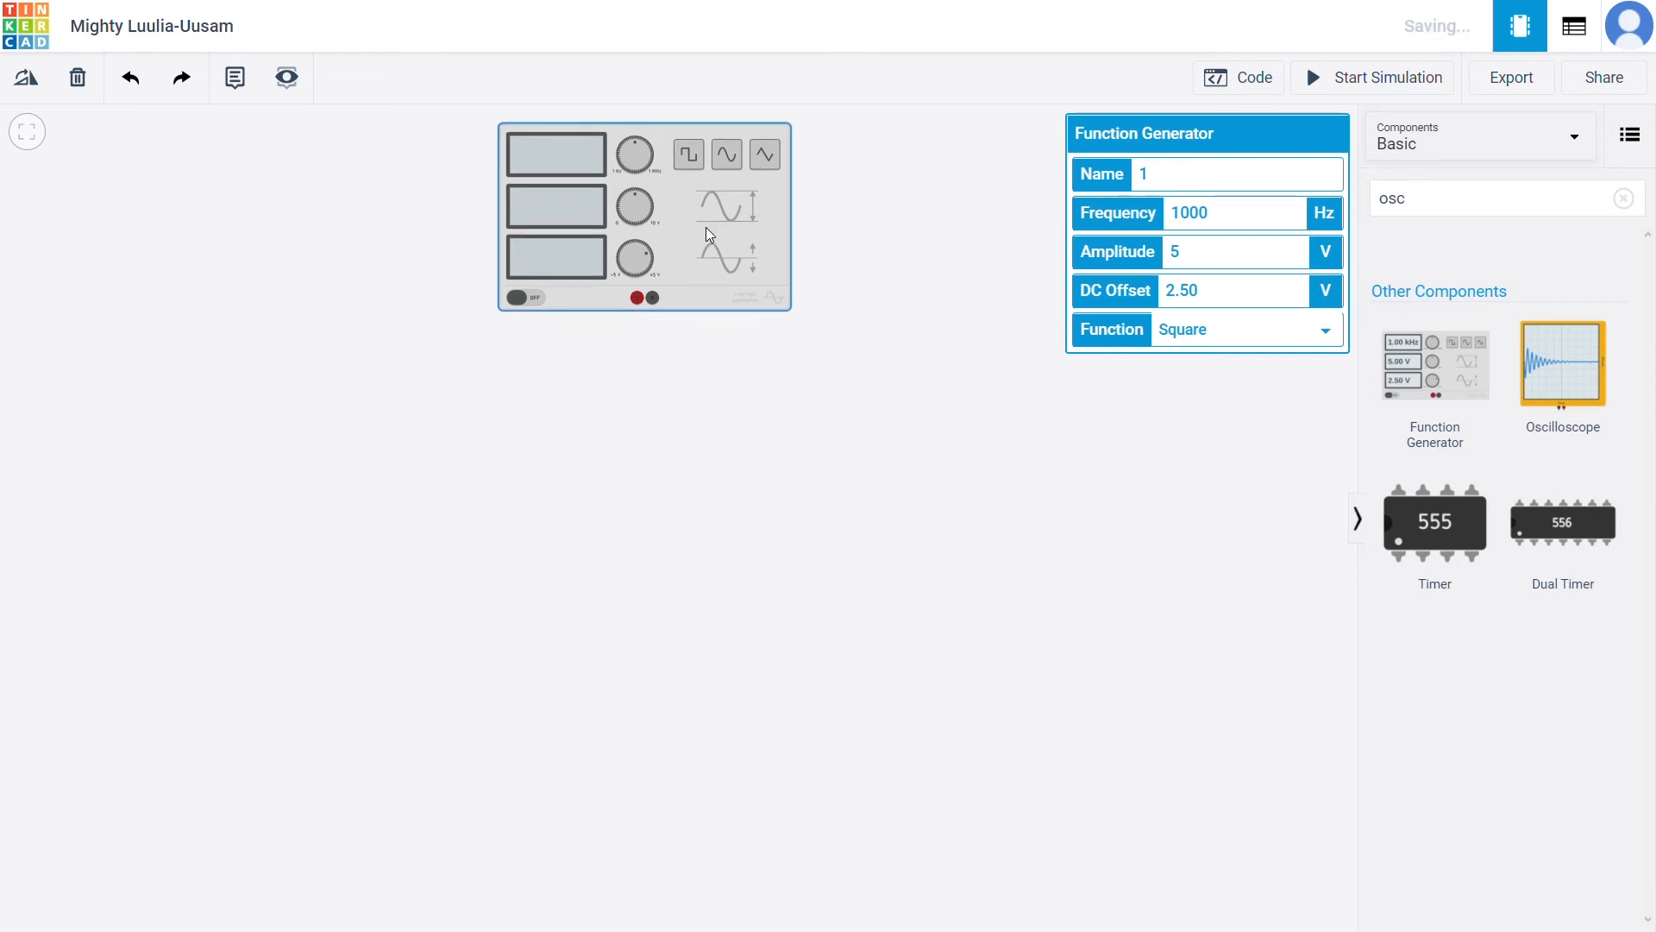
pyautogui.click(1429, 213)
pyautogui.press('BackSpace')
pyautogui.press('BackSpace')
pyautogui.press('BackSpace')
pyautogui.write('bo')
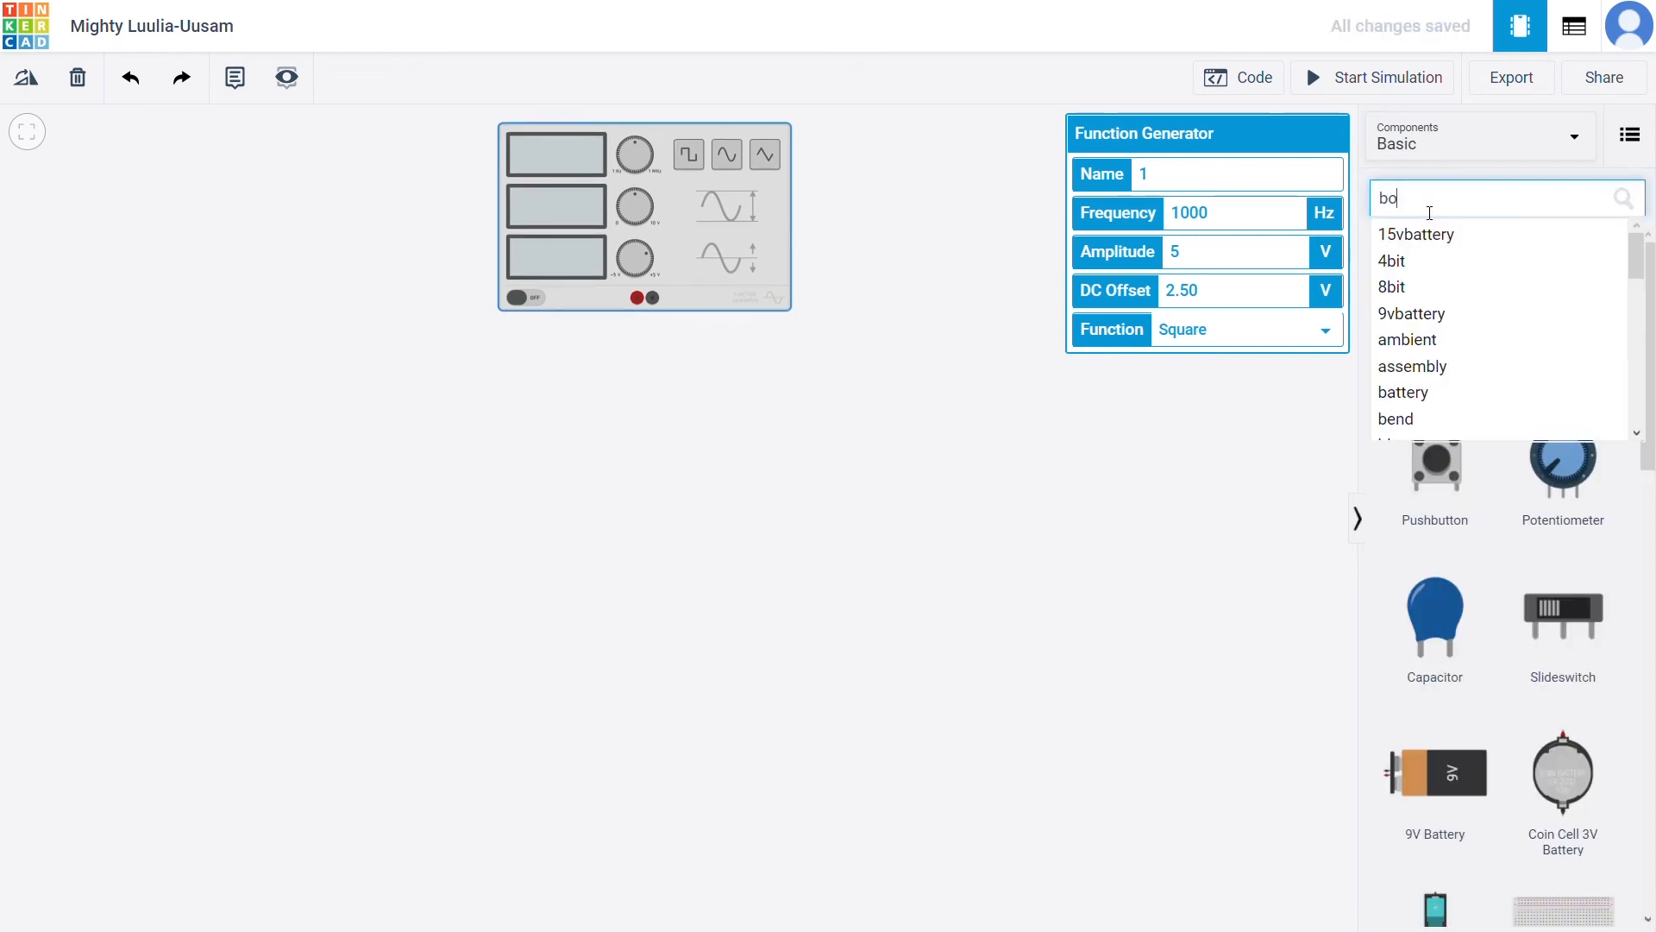
pyautogui.click(1439, 234)
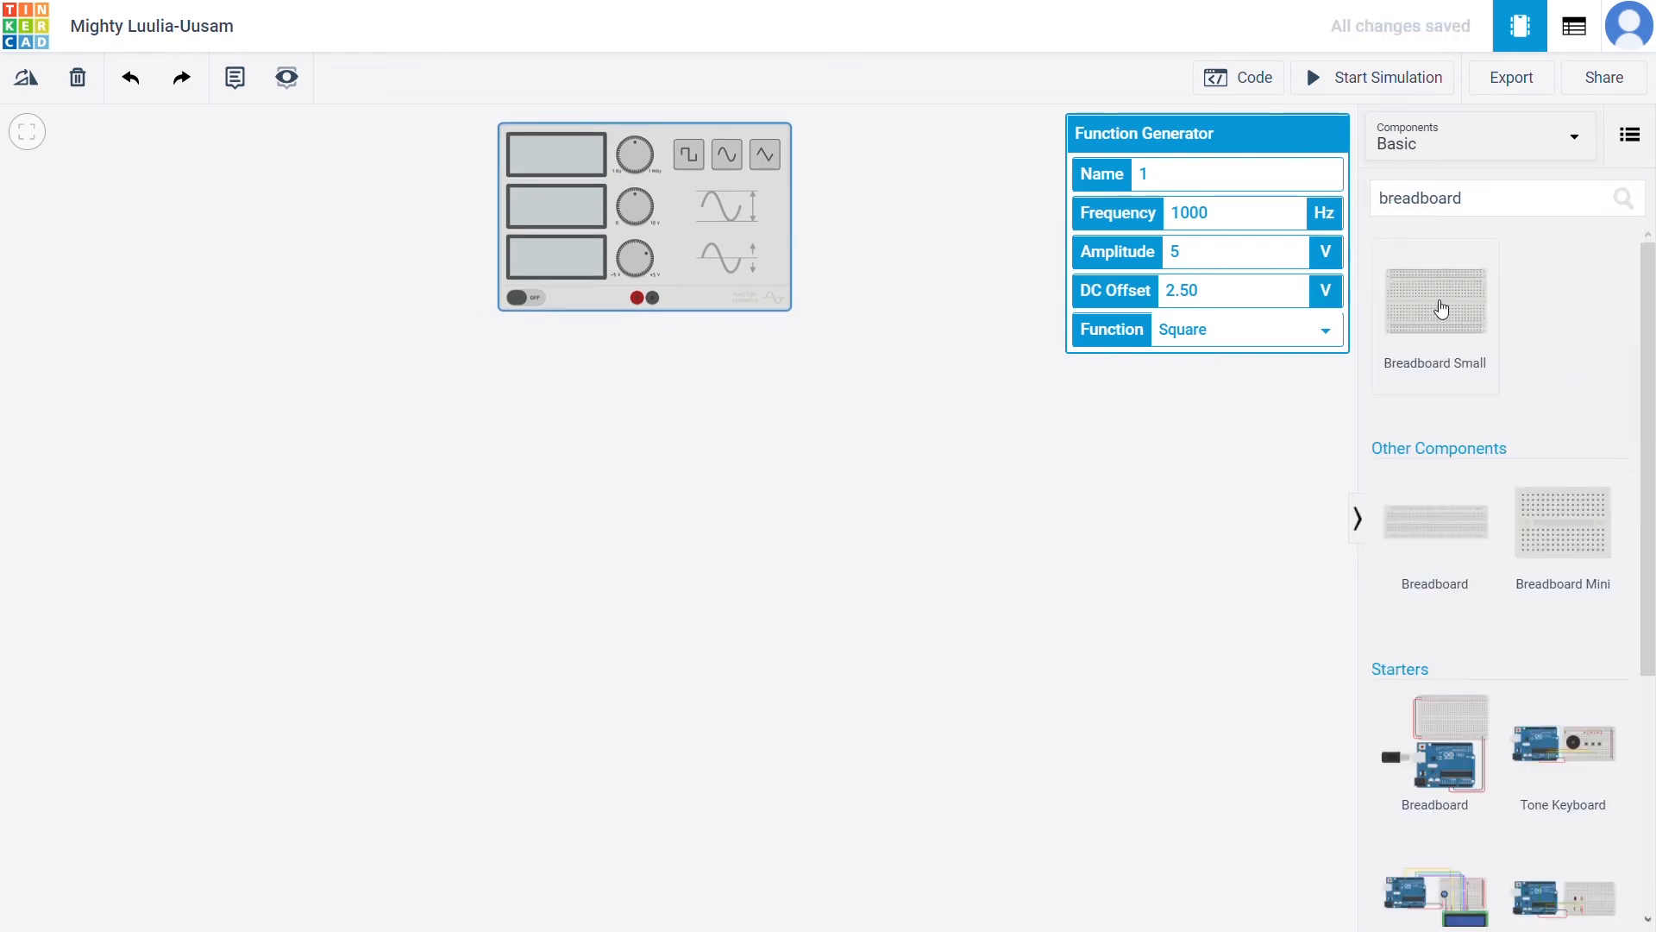
pyautogui.moveTo(1383, 335); pyautogui.dragTo(754, 580)
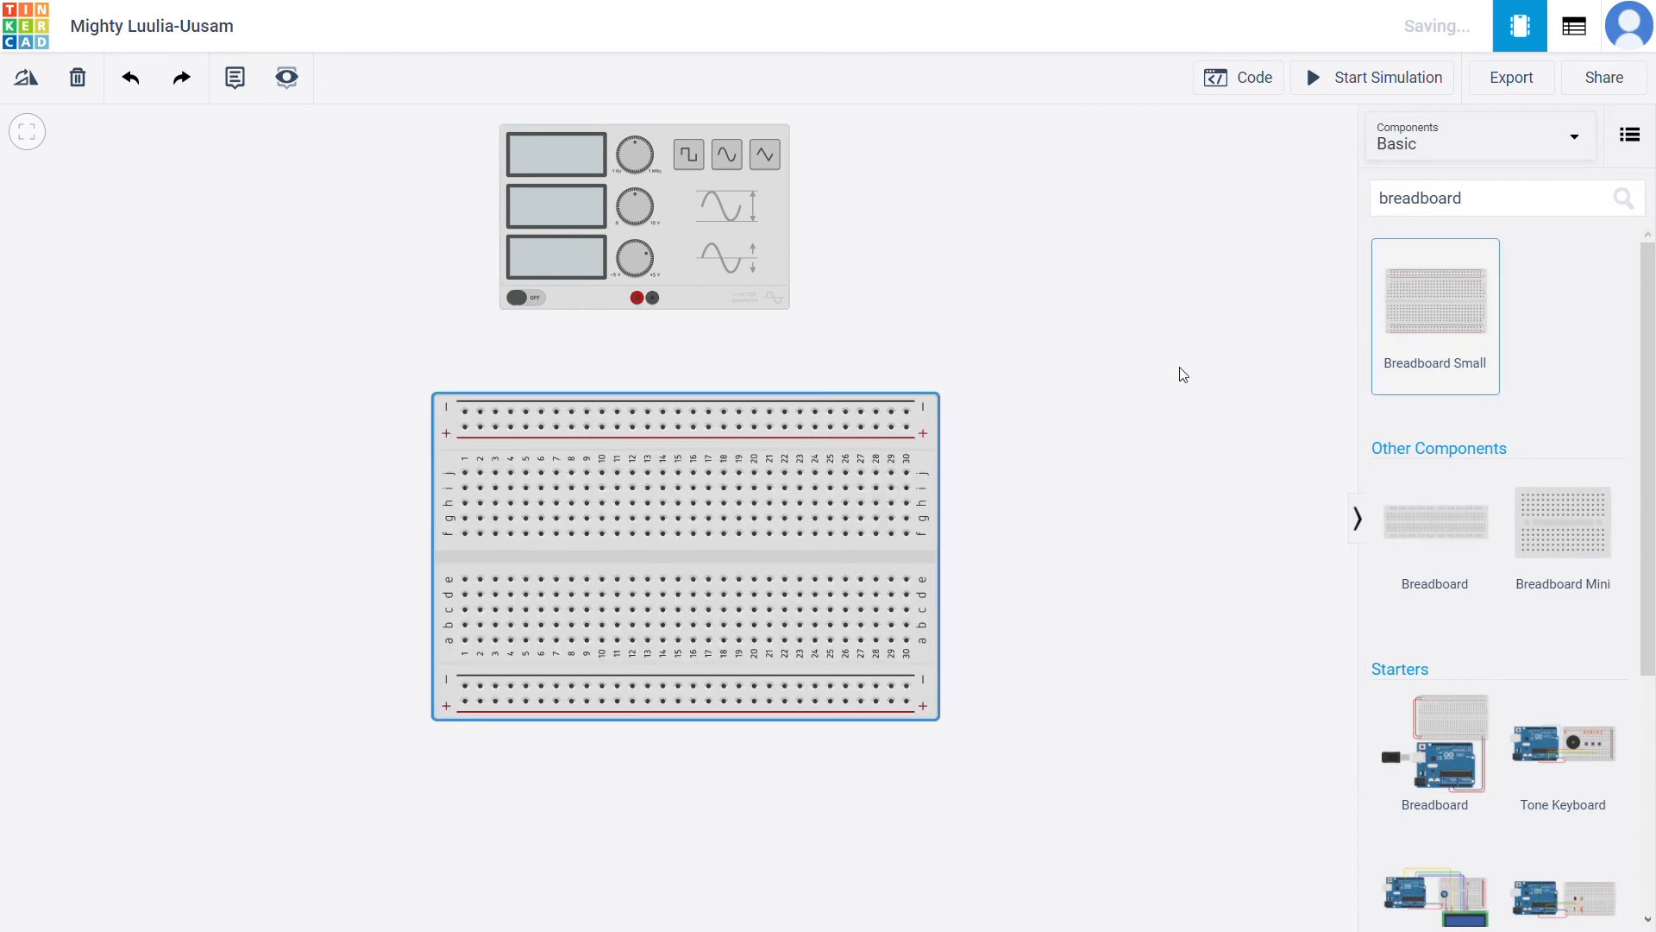
# - Search the components for dio and place four diodes beside the breadboard
pyautogui.click(1516, 205)
pyautogui.press('BackSpace')
pyautogui.press('BackSpace')
pyautogui.press('BackSpace')
pyautogui.press('BackSpace')
pyautogui.press('BackSpace')
pyautogui.press('BackSpace')
pyautogui.press('BackSpace')
pyautogui.press('BackSpace')
pyautogui.press('BackSpace')
pyautogui.press('BackSpace')
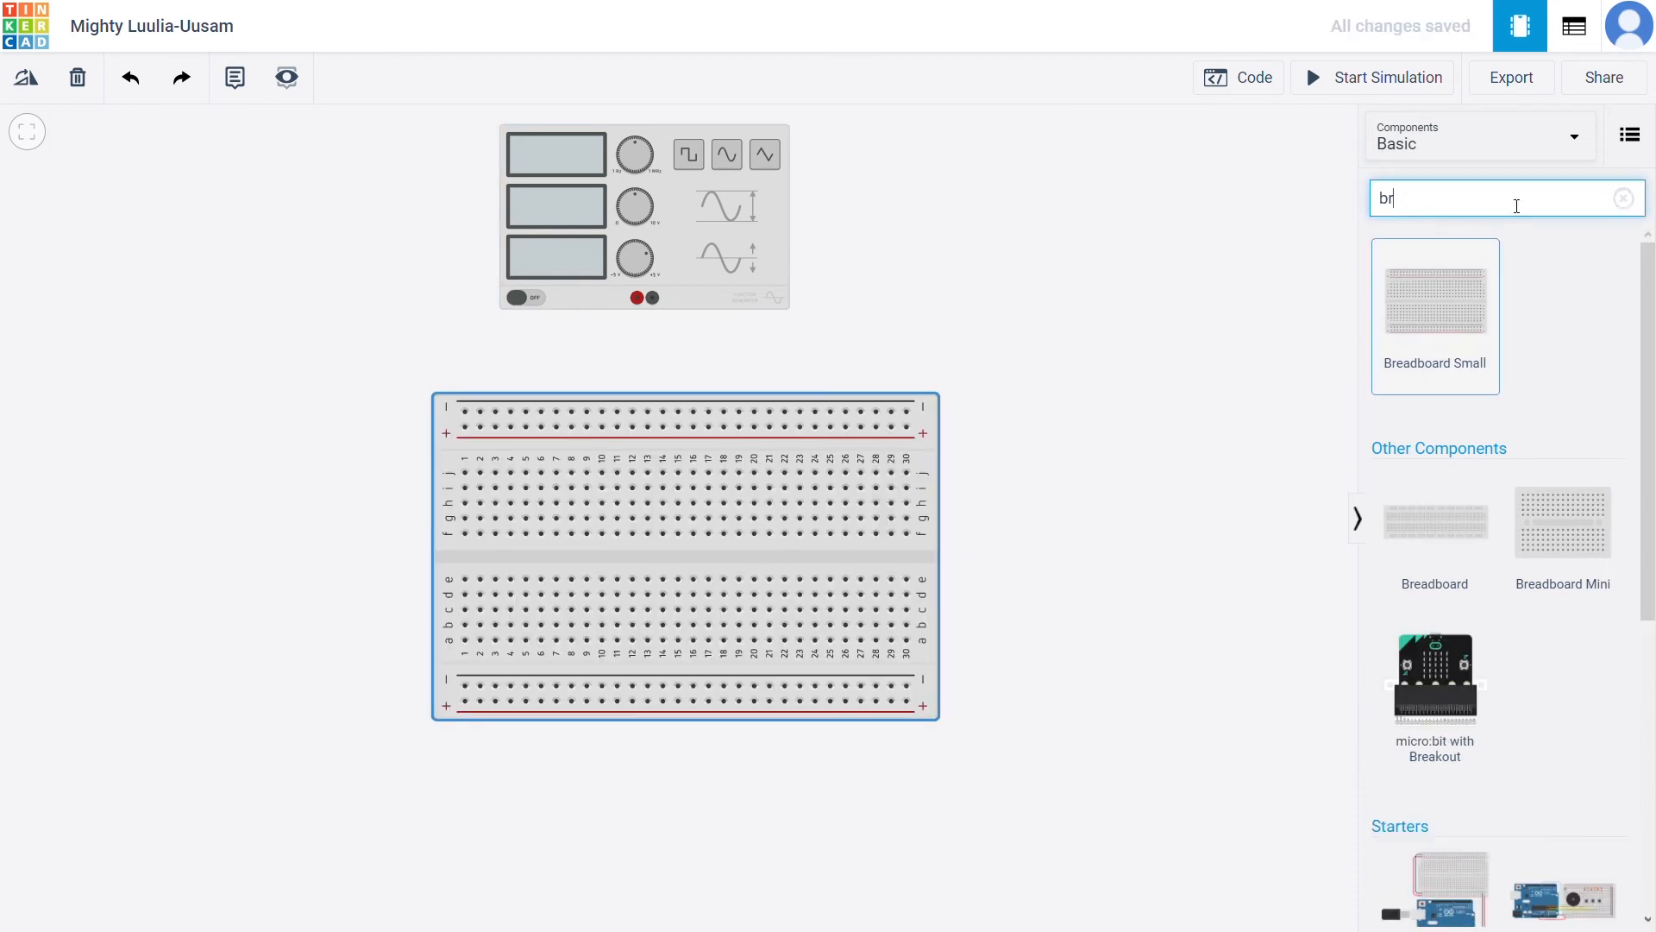
pyautogui.write('dio')
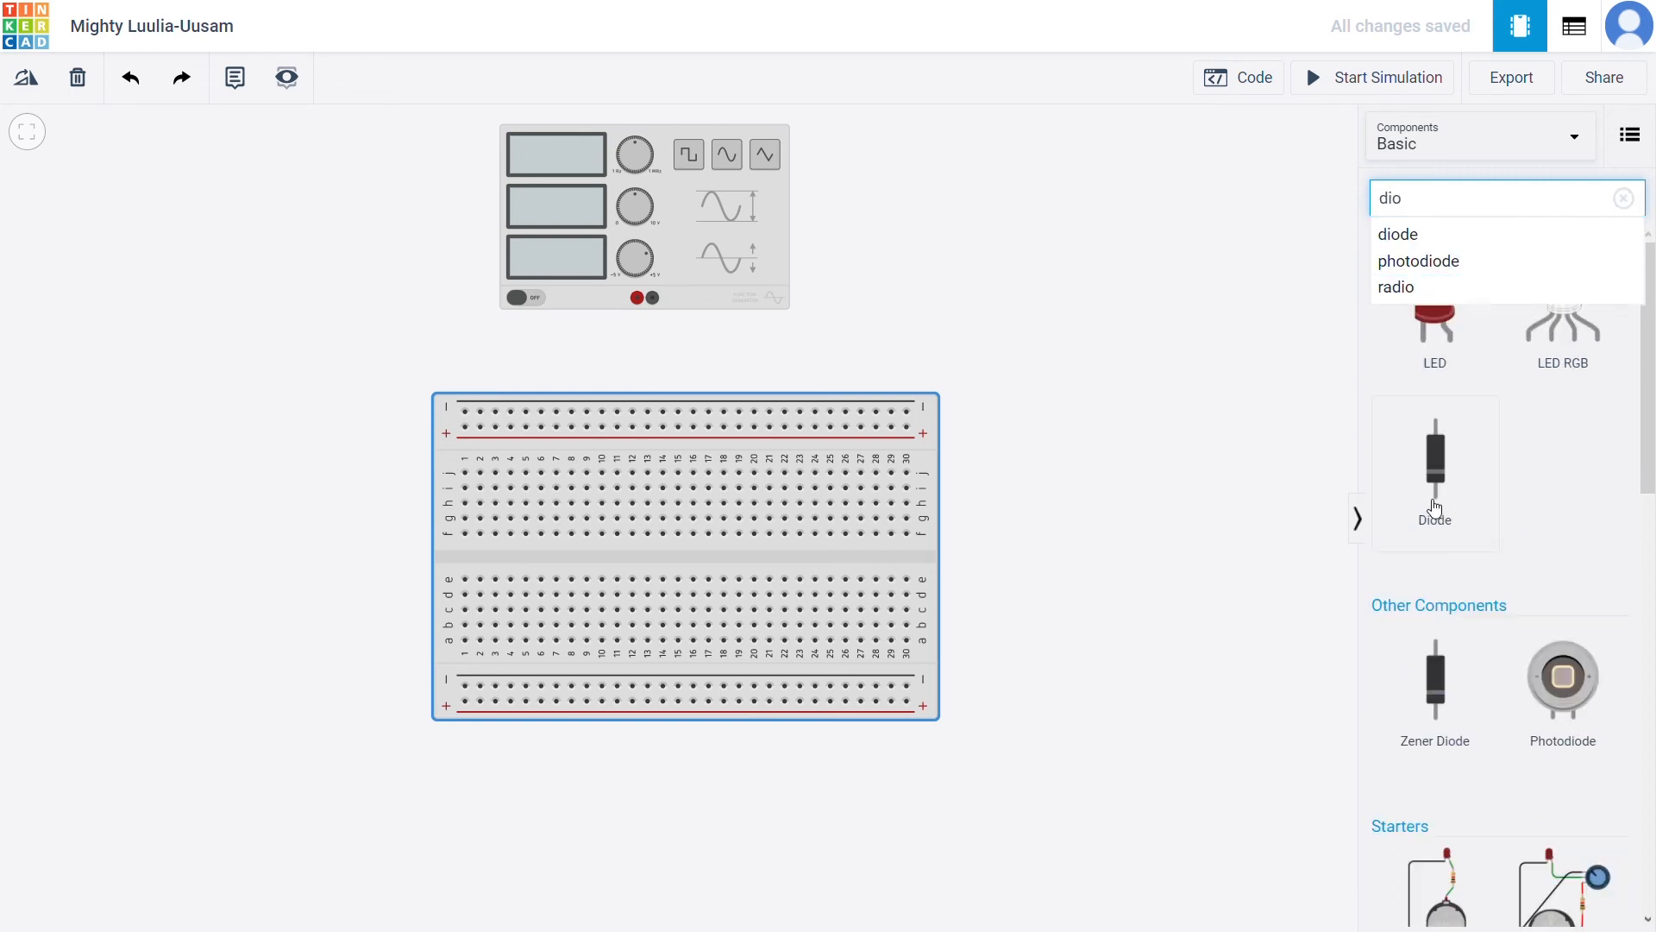
pyautogui.moveTo(1436, 457); pyautogui.dragTo(1107, 605)
pyautogui.moveTo(1471, 483); pyautogui.dragTo(1174, 511)
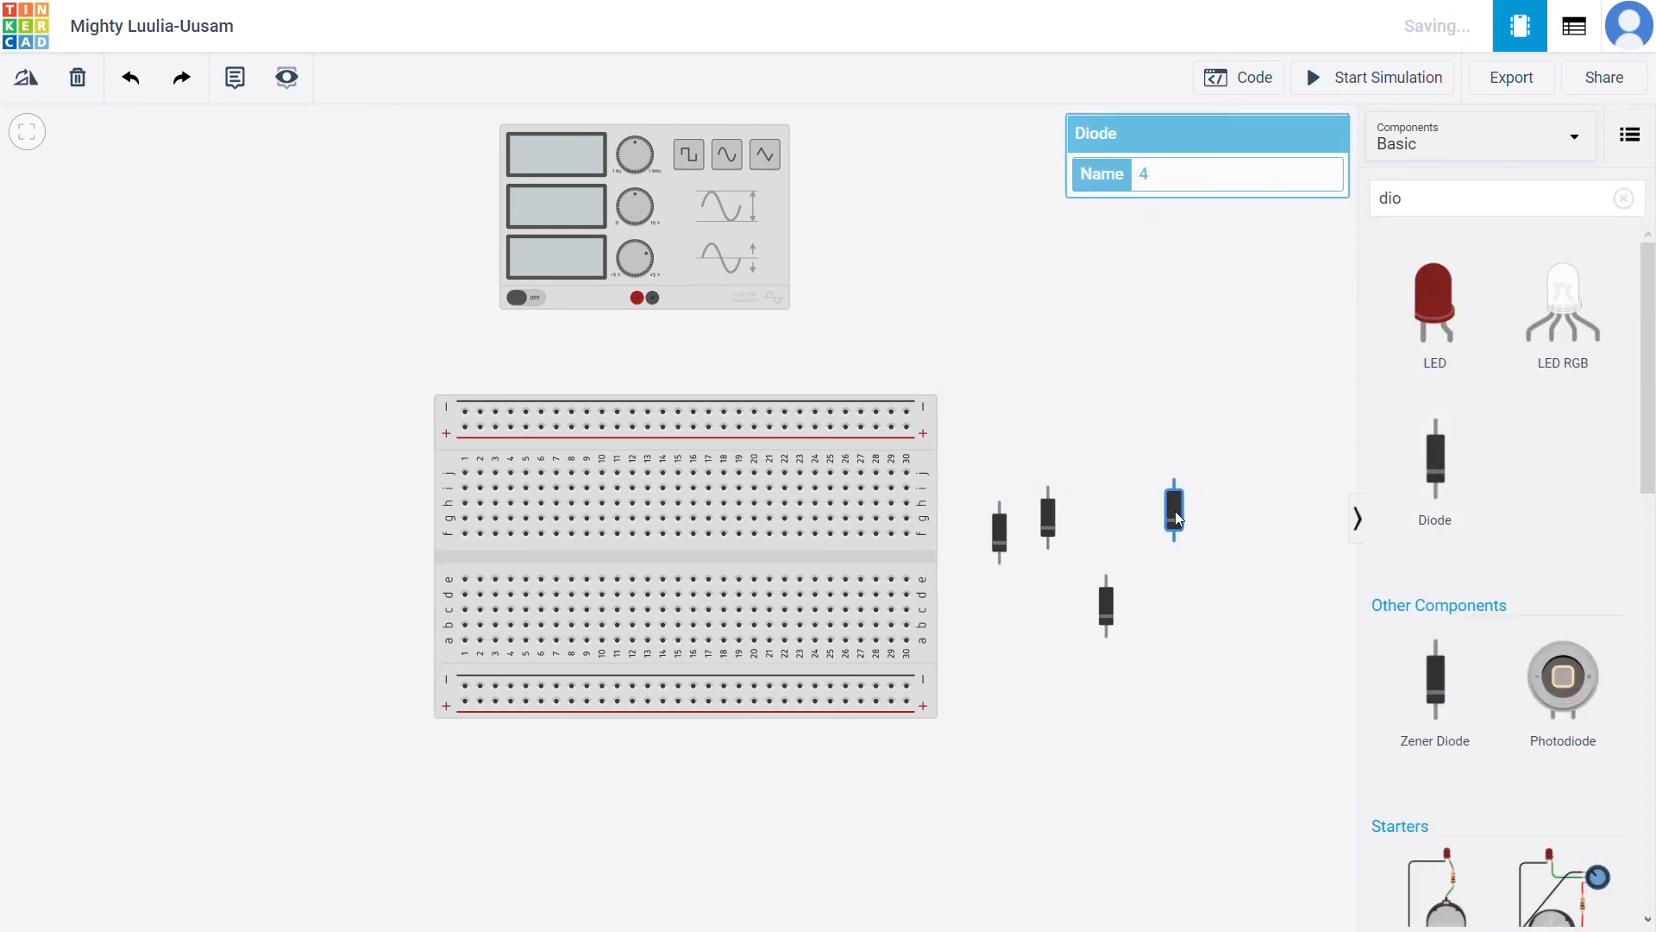
# - Search the components for r and place a resistor above the diodes beside the breadboard
pyautogui.click(1535, 216)
pyautogui.press('BackSpace')
pyautogui.press('BackSpace')
pyautogui.press('BackSpace')
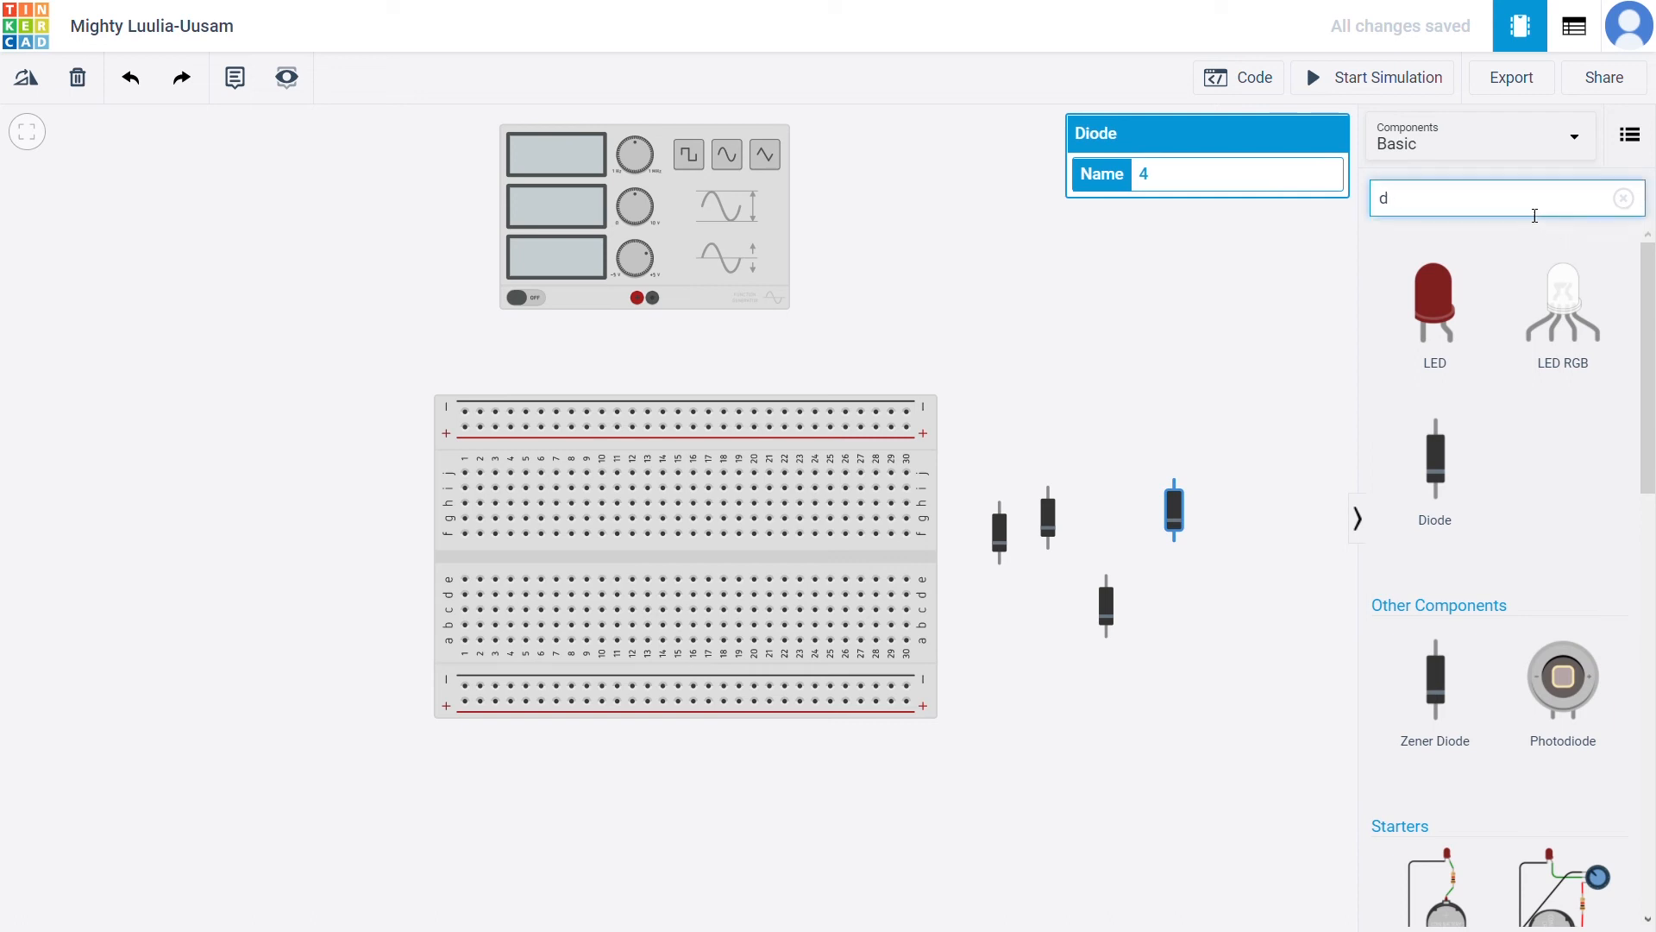
pyautogui.write('r')
pyautogui.click(1339, 330)
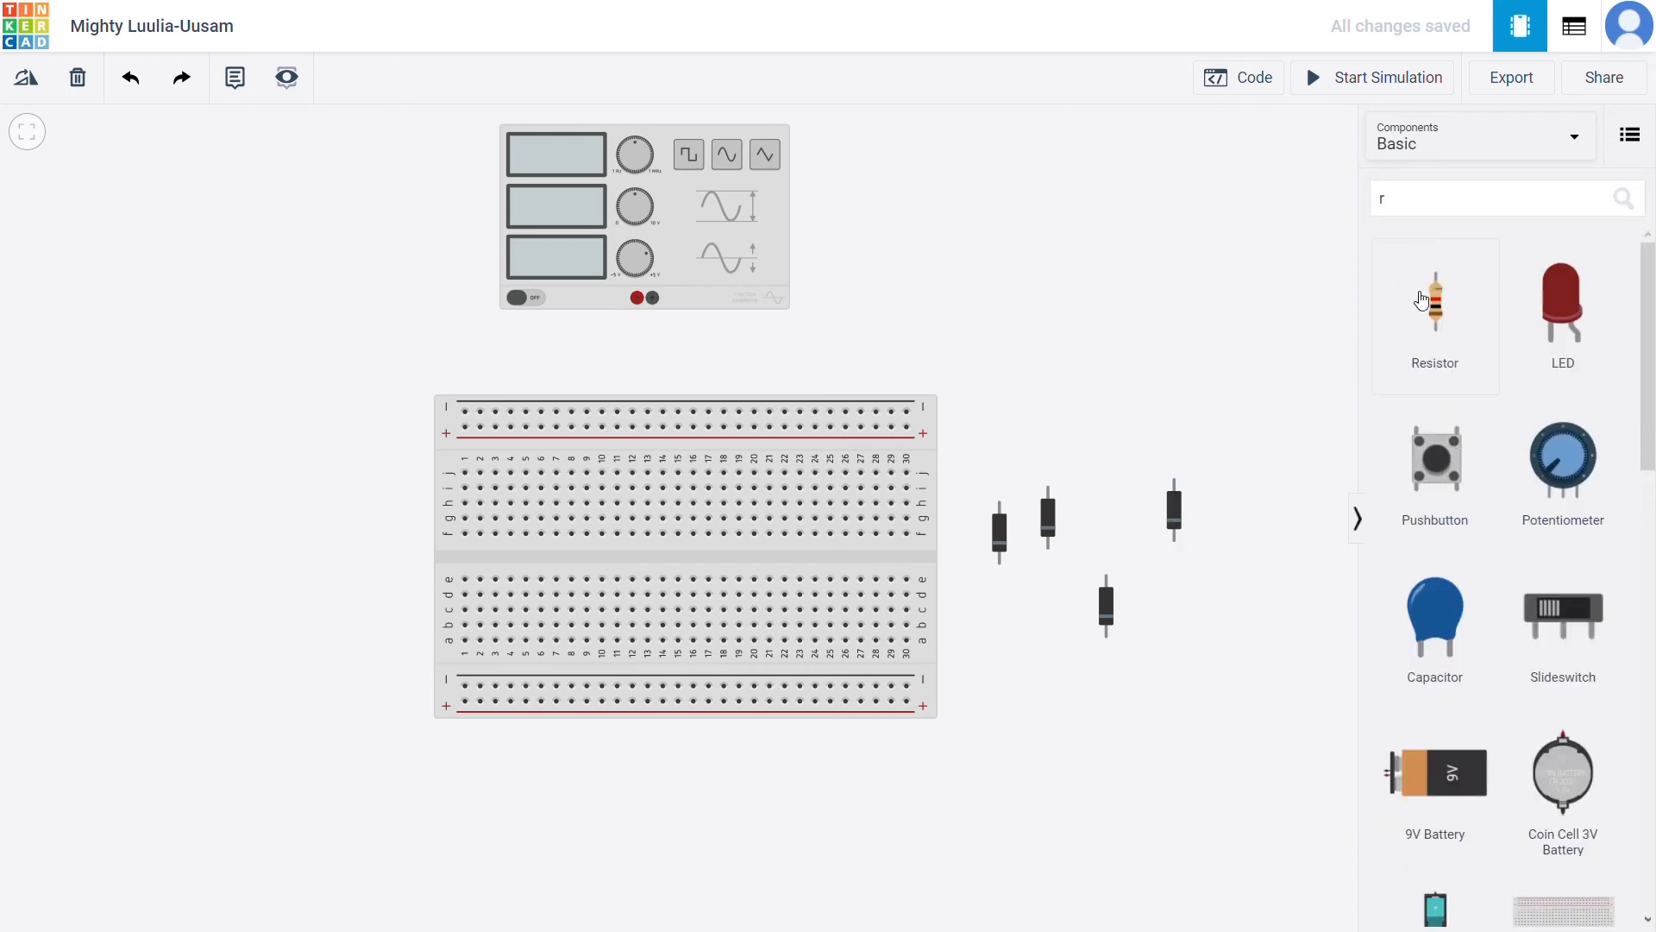
pyautogui.moveTo(1435, 302); pyautogui.dragTo(1165, 414)
# - Set the function generator's frequency to 50 Hz and its amplitude to 14 V
pyautogui.click(718, 265)
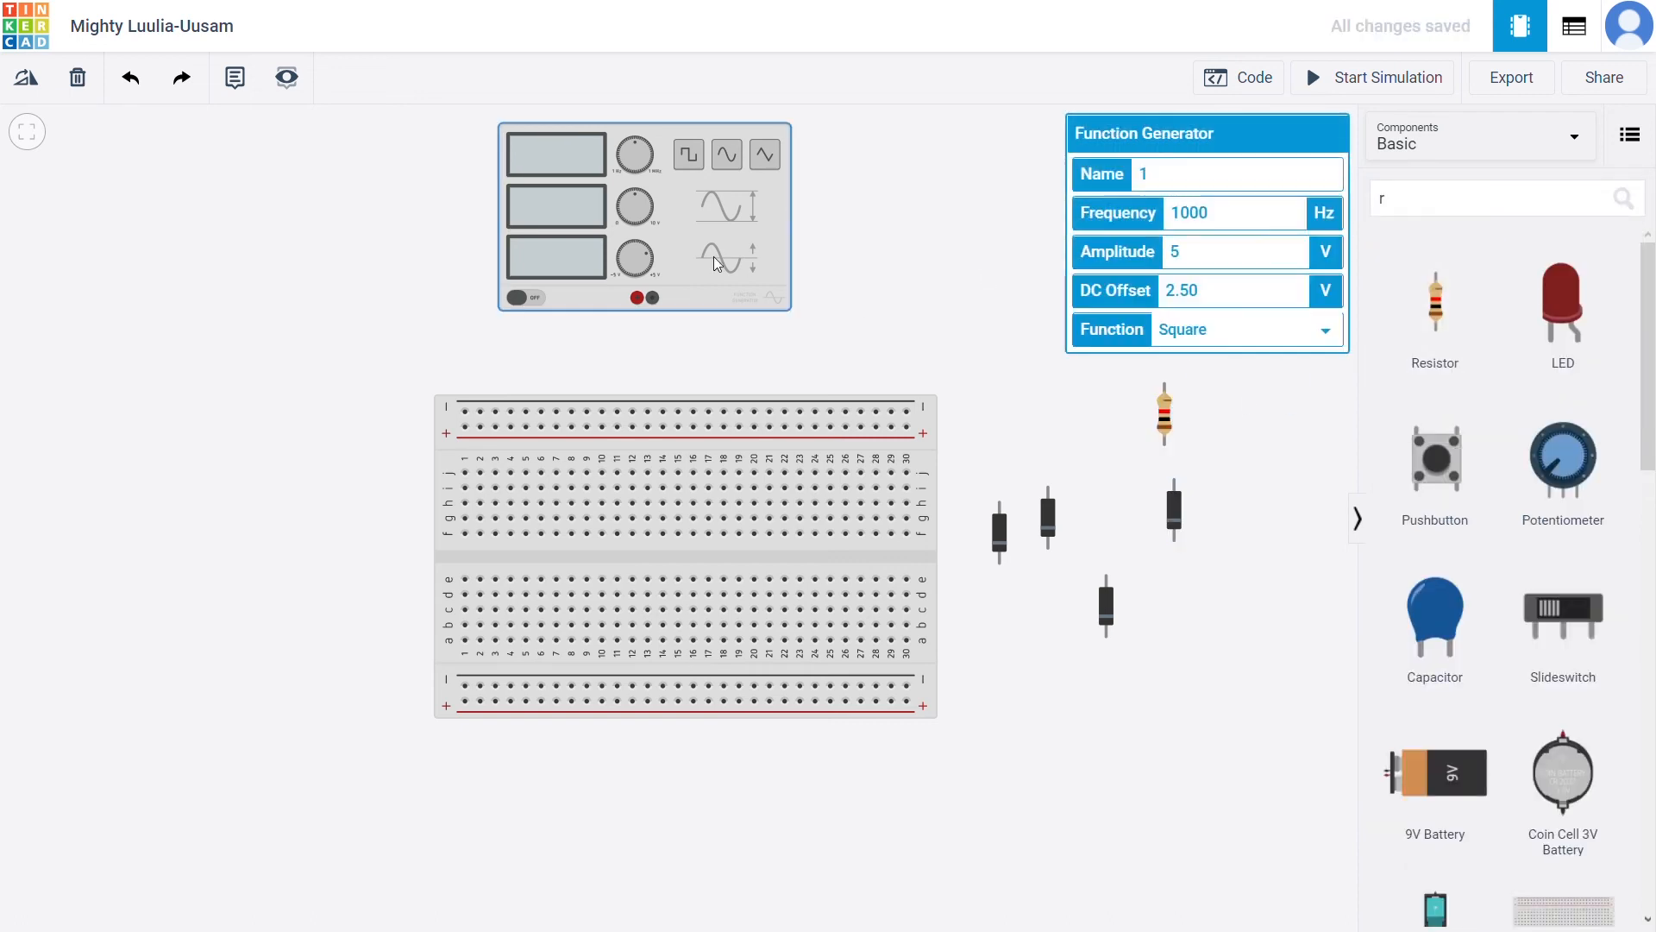
pyautogui.click(1272, 221)
pyautogui.press('BackSpace')
pyautogui.press('BackSpace')
pyautogui.press('BackSpace')
pyautogui.press('BackSpace')
pyautogui.write('50')
pyautogui.click(1274, 248)
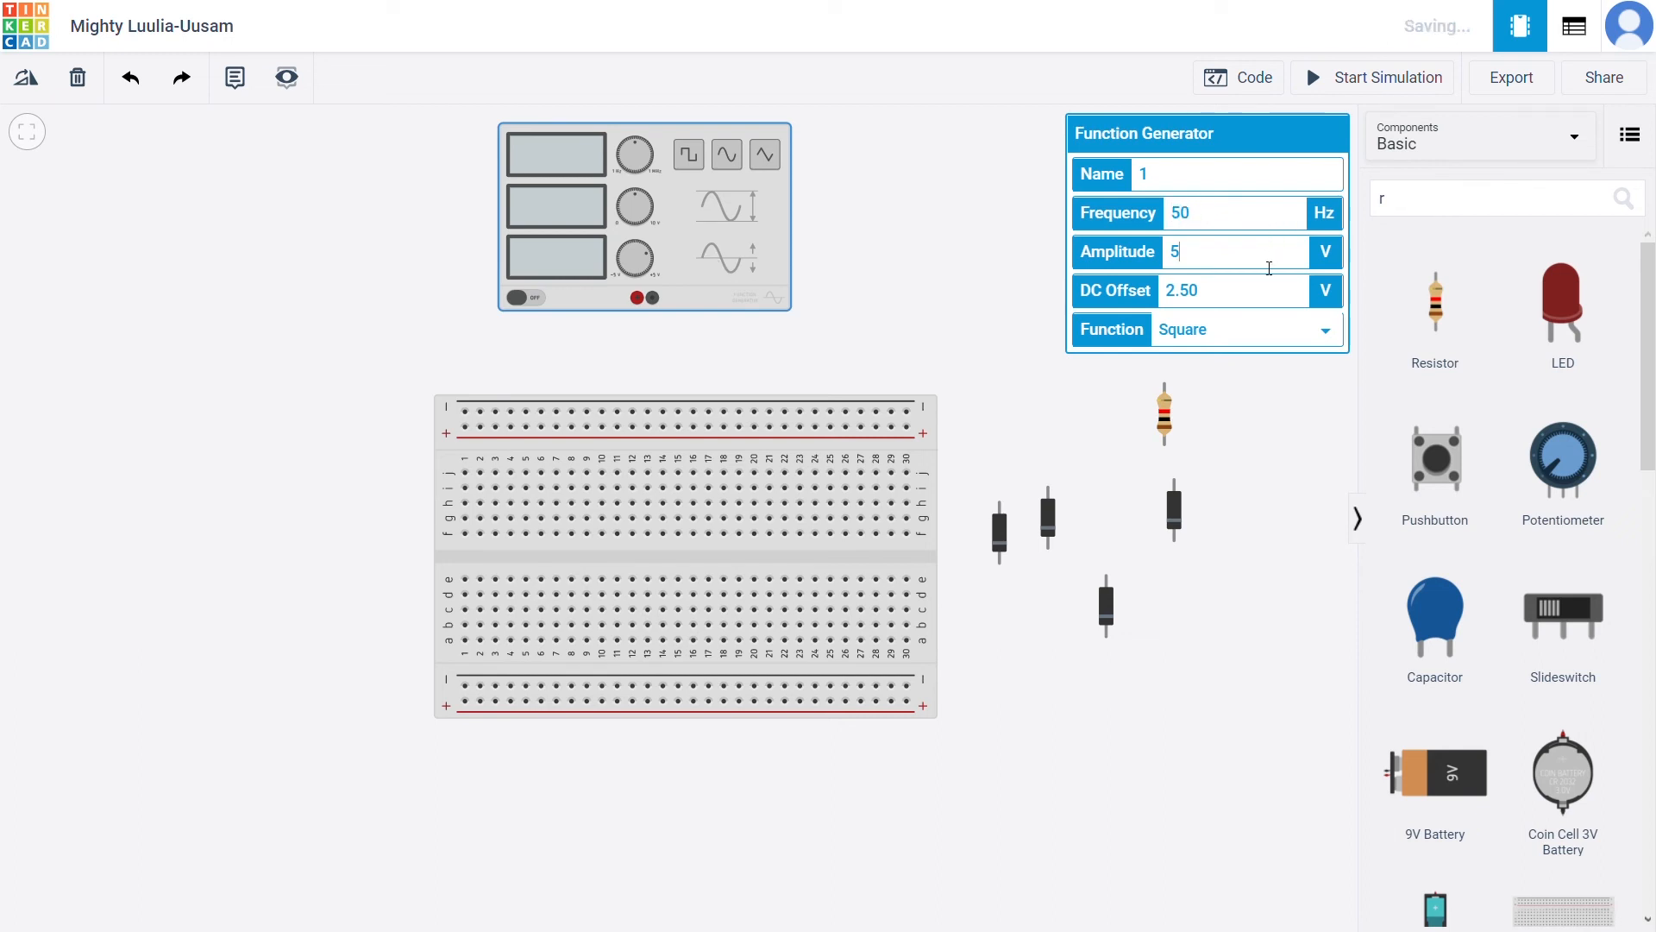
pyautogui.press('BackSpace')
pyautogui.write('14')
# - Set the function generator's DC offset to 0 V and its function to sine
pyautogui.click(1238, 297)
pyautogui.press('BackSpace')
pyautogui.press('BackSpace')
pyautogui.press('BackSpace')
pyautogui.press('BackSpace')
pyautogui.write('0')
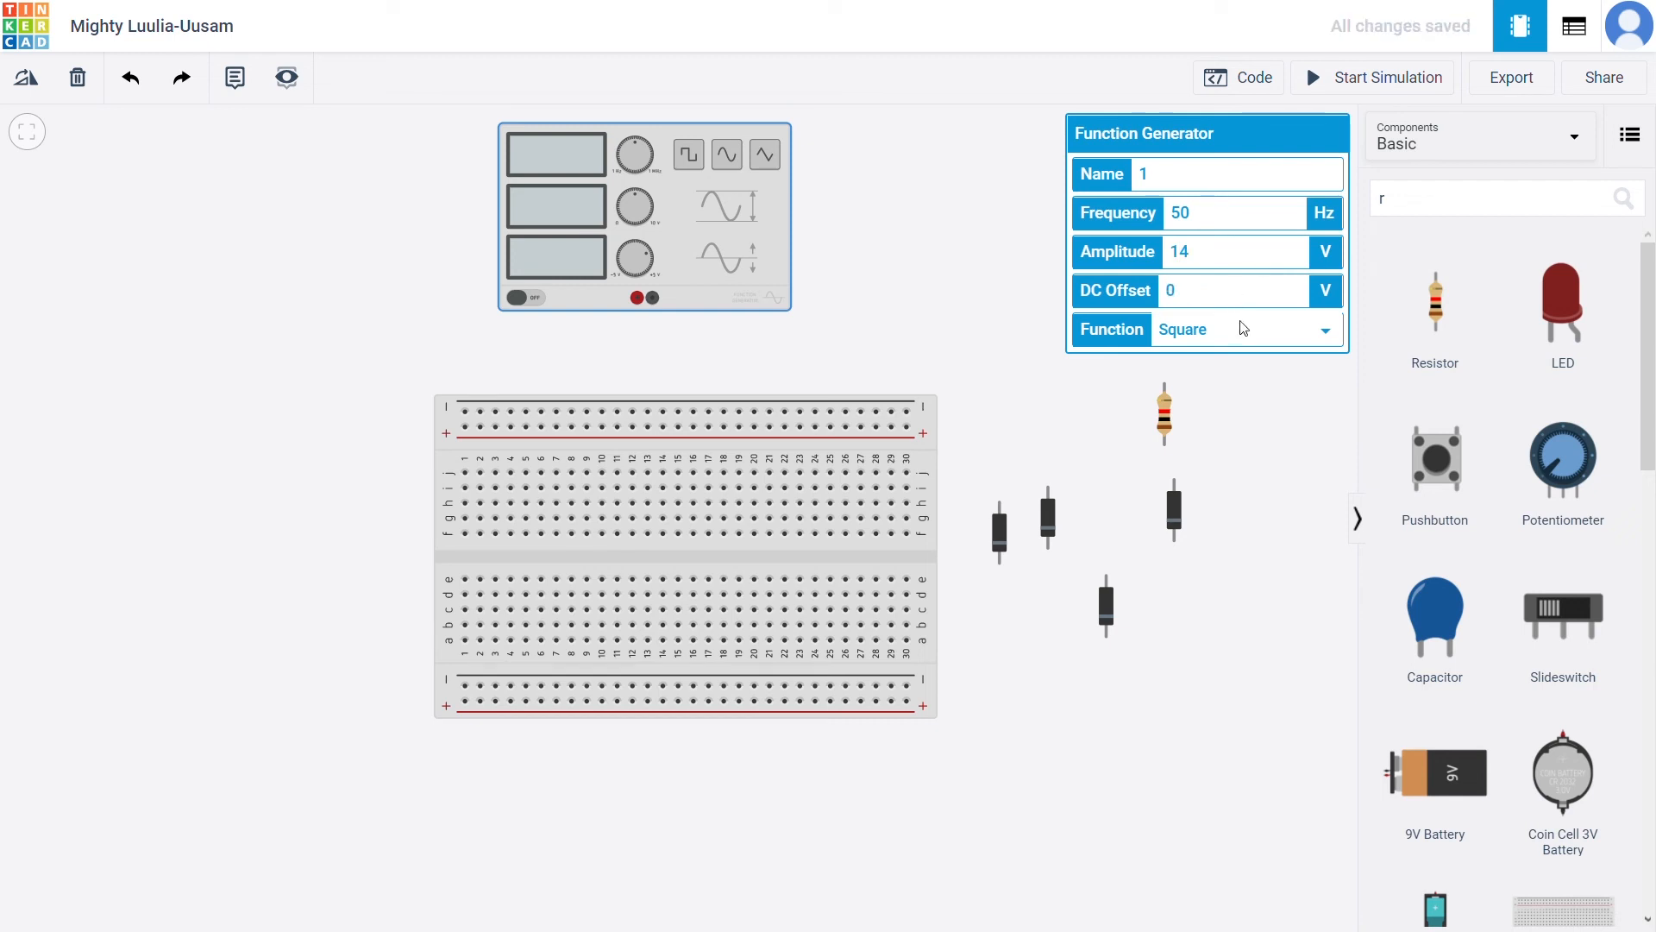
pyautogui.click(1240, 329)
pyautogui.click(1232, 379)
# - Rotate the first diode to horizontal with its band on the right and place it on the breadboard from g12 to g16
pyautogui.click(1000, 533)
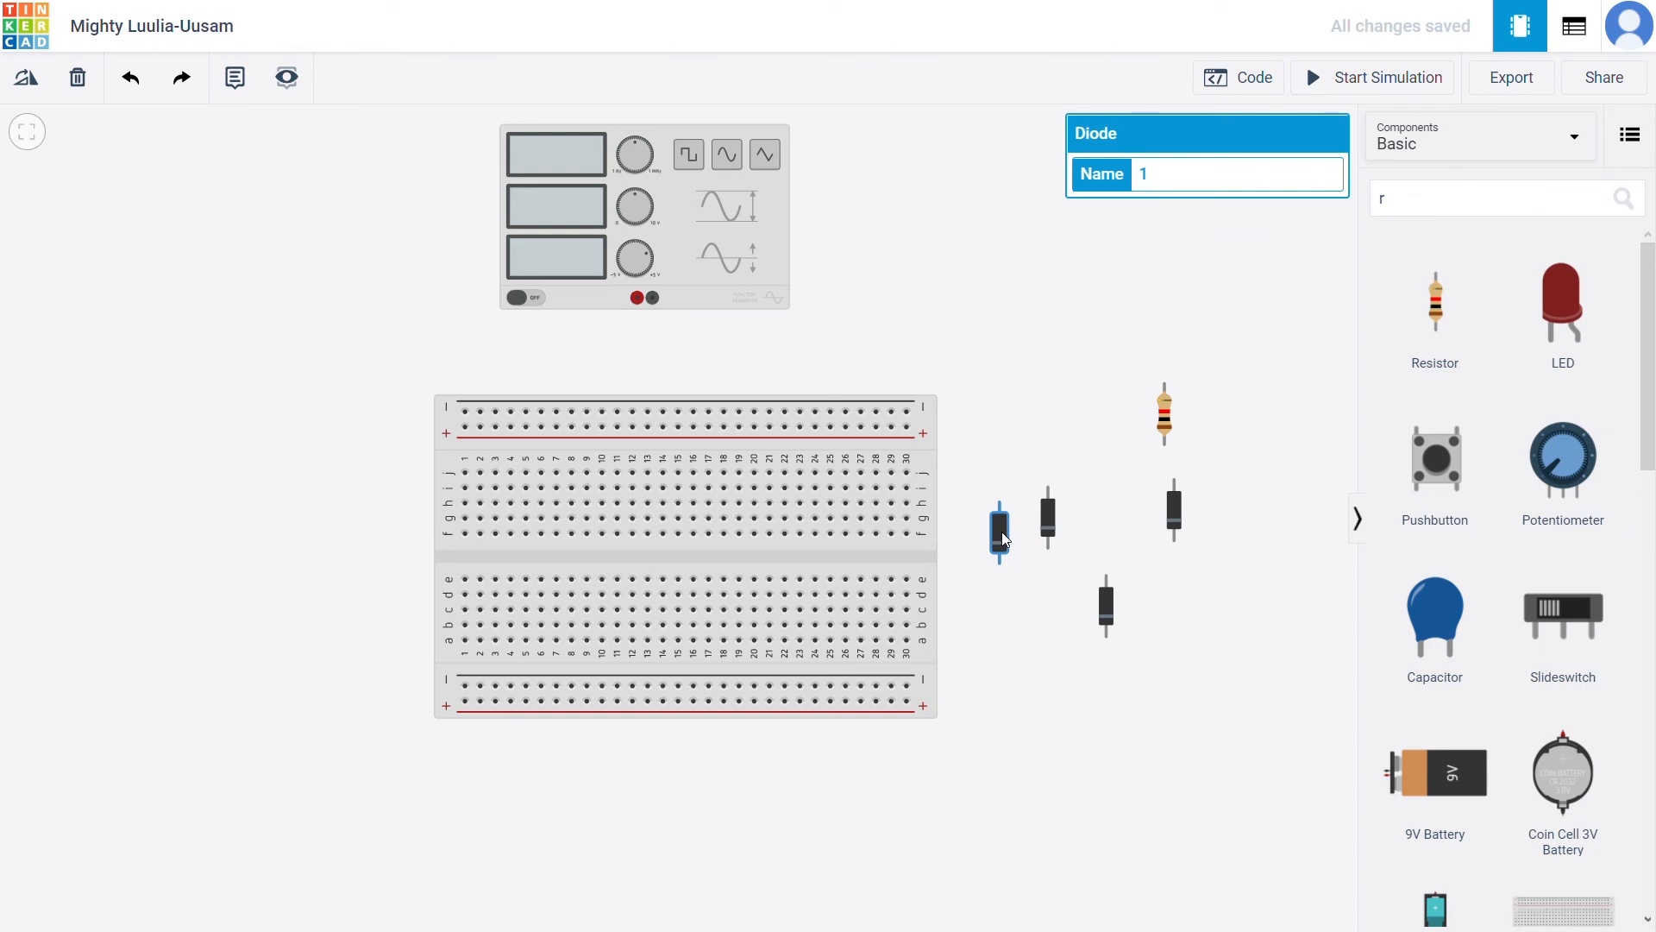
pyautogui.press('r')
pyautogui.press('r')
pyautogui.press('r')
pyautogui.press('r')
pyautogui.press('r')
pyautogui.press('r')
pyautogui.press('r')
pyautogui.press('r')
pyautogui.press('r')
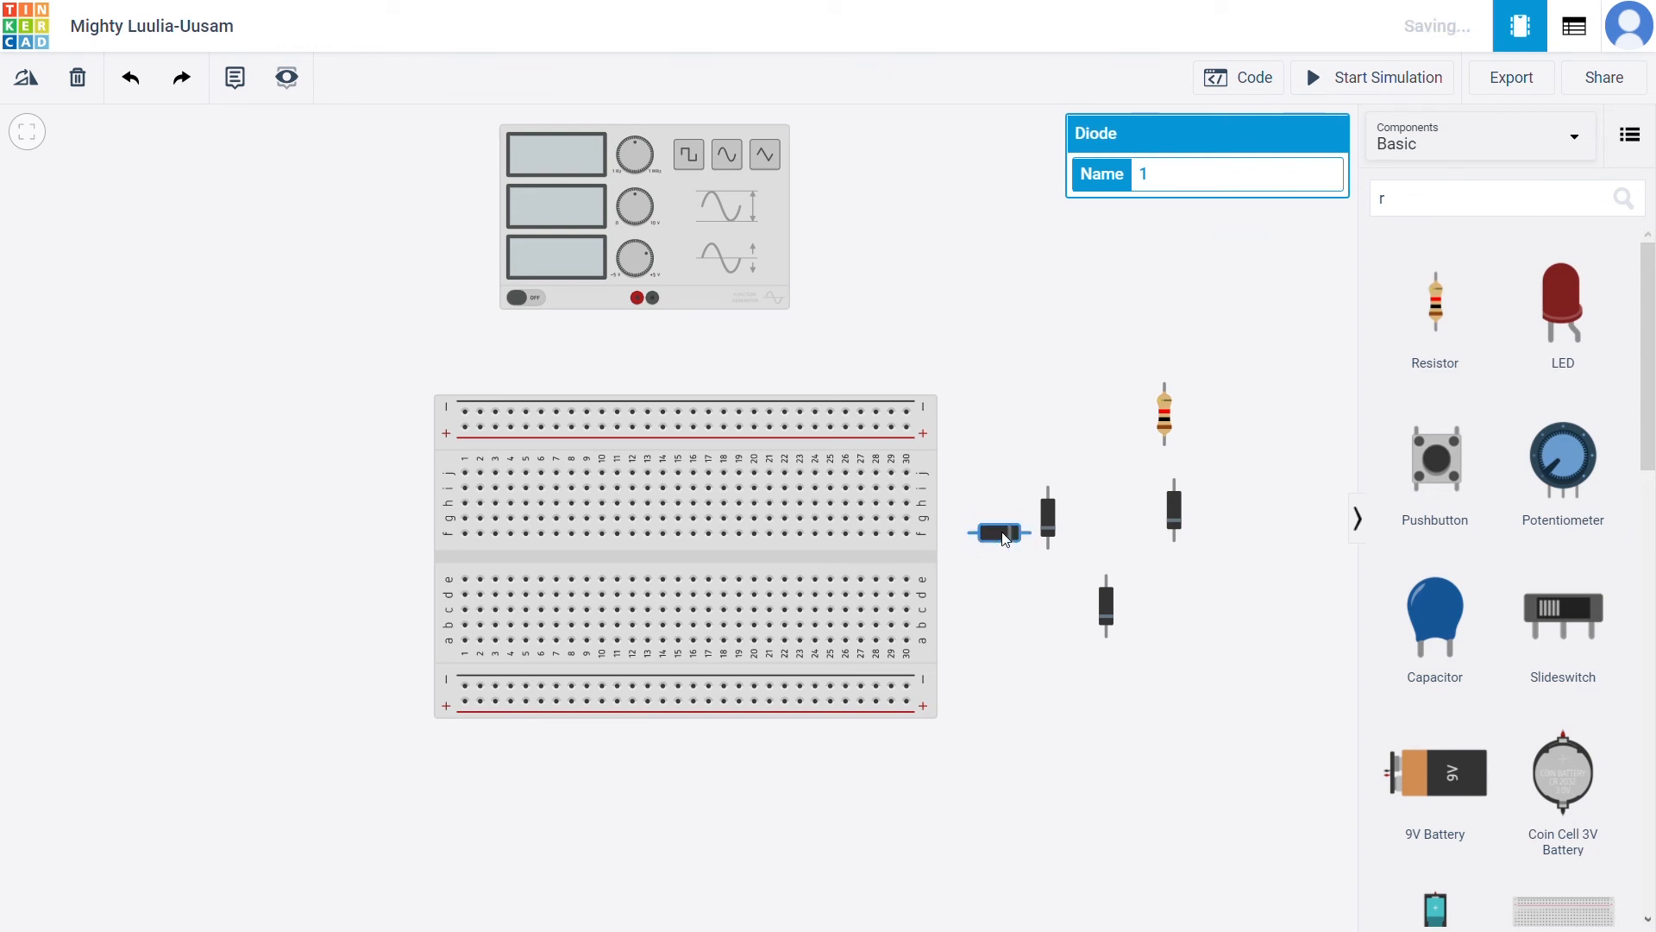
pyautogui.moveTo(1001, 532); pyautogui.dragTo(670, 519)
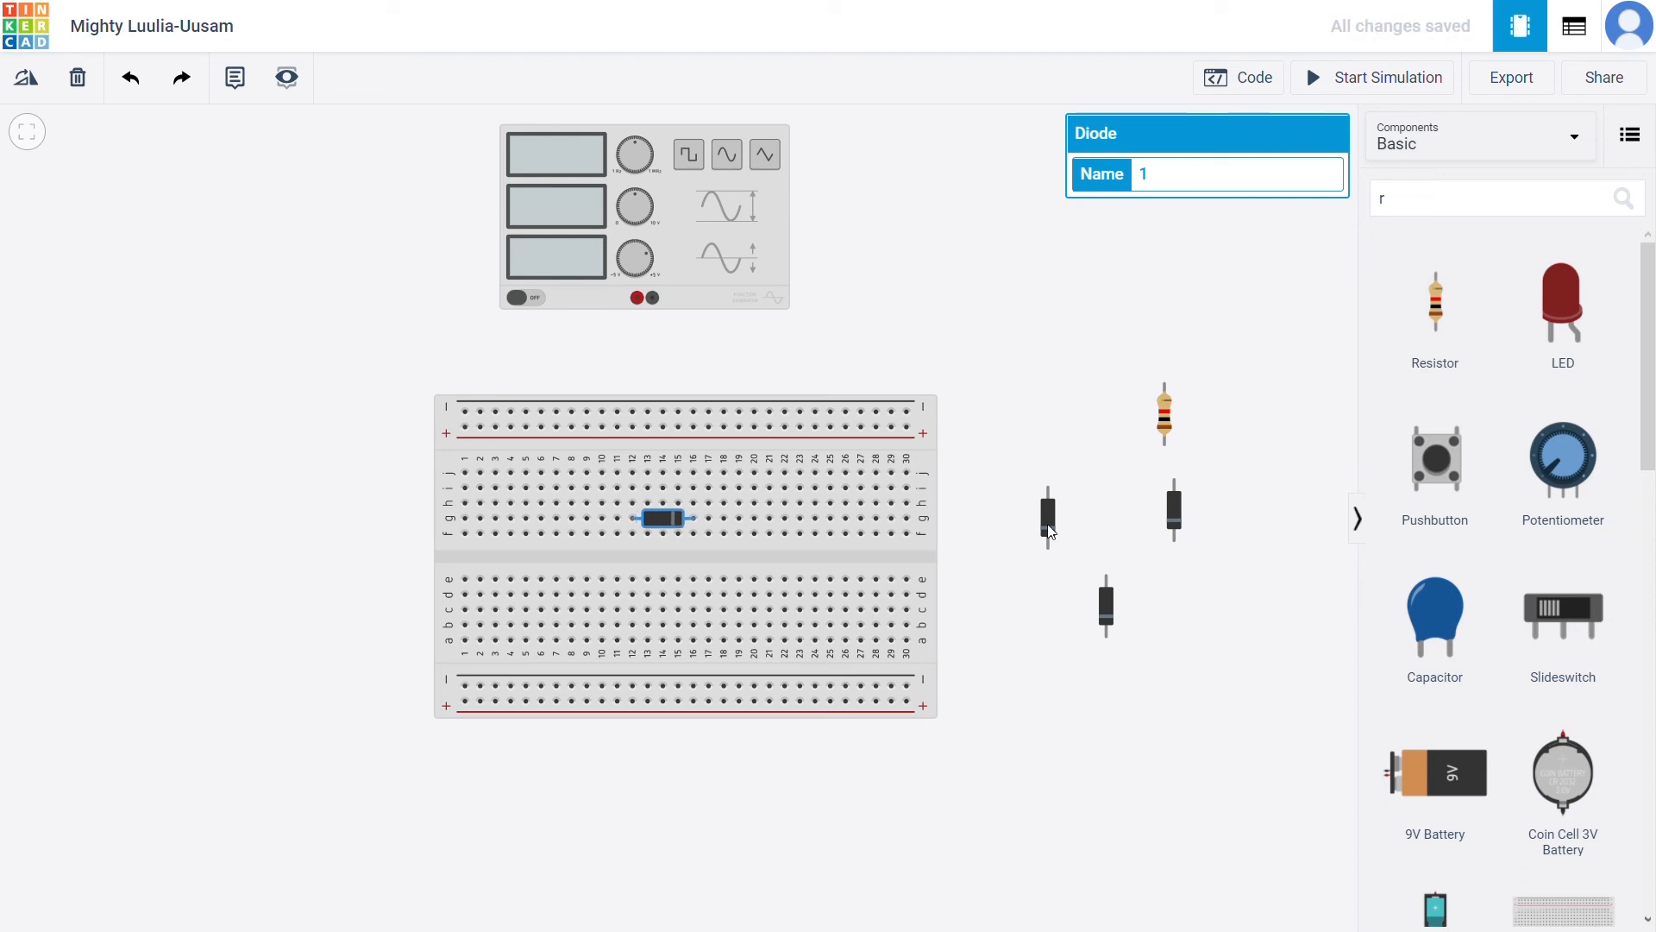
pyautogui.press('r')
pyautogui.press('r')
pyautogui.press('r')
pyautogui.press('r')
pyautogui.press('r')
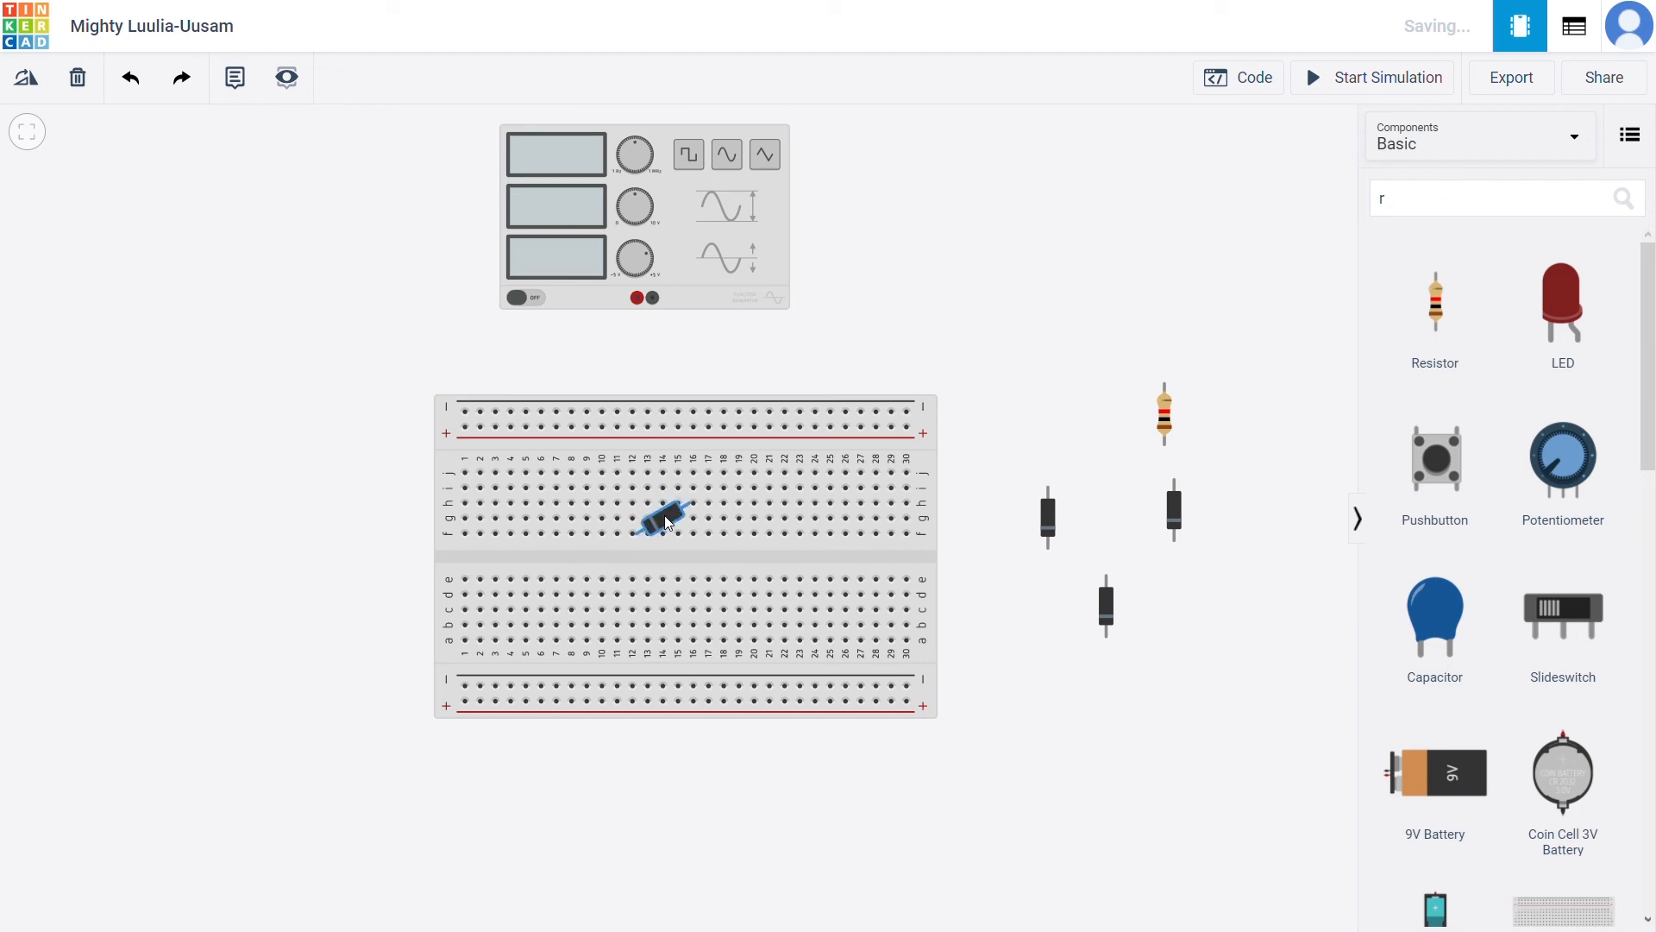
pyautogui.press('r')
pyautogui.press('r')
pyautogui.press('r')
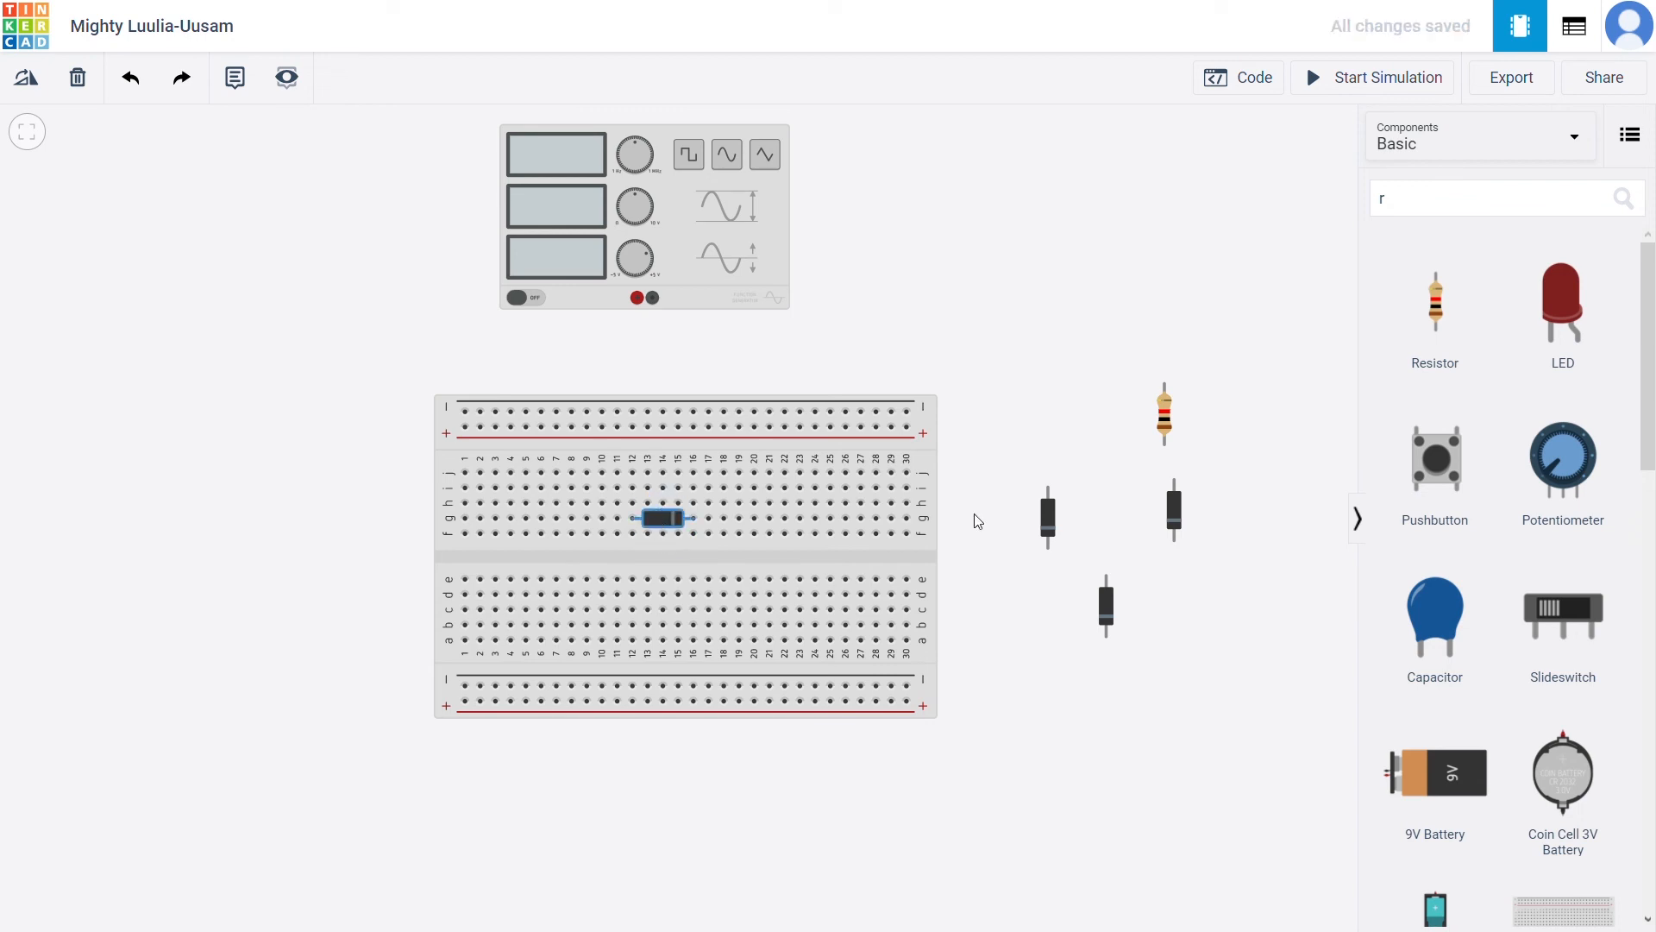
# - Rotate the second diode by 180 degrees and place it upright across the breadboard gap from f16 to d16
pyautogui.click(1045, 529)
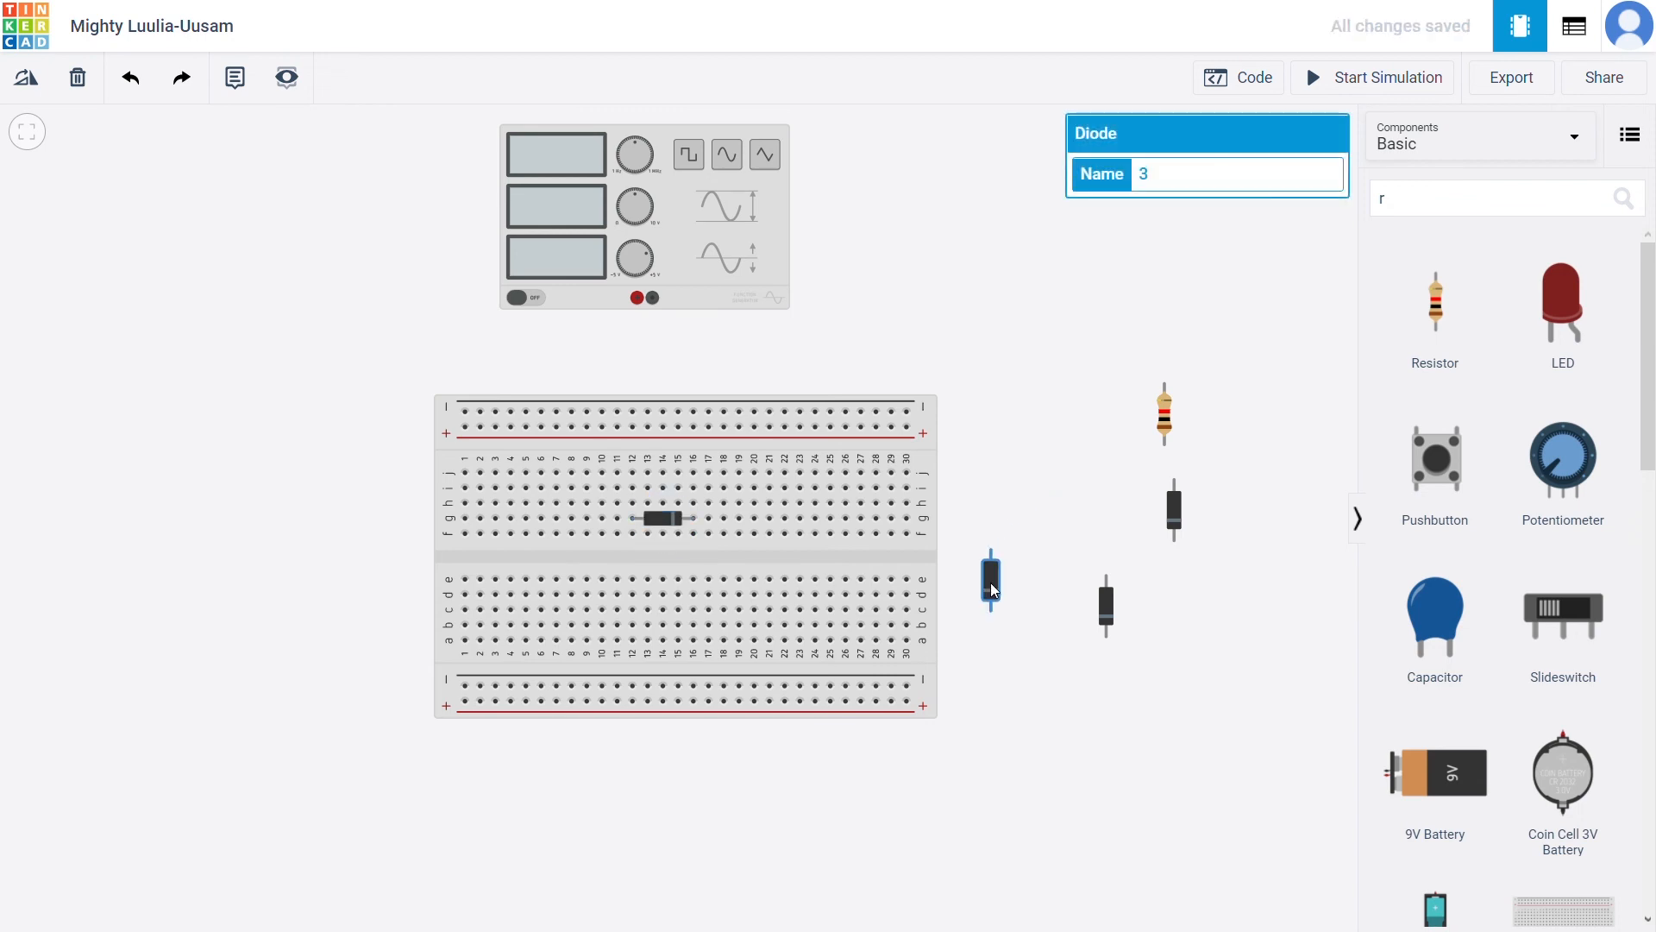
pyautogui.press('r')
pyautogui.press('r')
pyautogui.press('r')
pyautogui.press('r')
pyautogui.press('r')
pyautogui.press('r')
pyautogui.moveTo(990, 582); pyautogui.dragTo(706, 565)
# - Place the third diode upright across the gap from f12 to d12, rotated by 180 degrees with its band at the top
pyautogui.moveTo(1175, 517); pyautogui.dragTo(724, 565)
pyautogui.press('r')
pyautogui.press('r')
pyautogui.press('r')
pyautogui.press('r')
pyautogui.press('r')
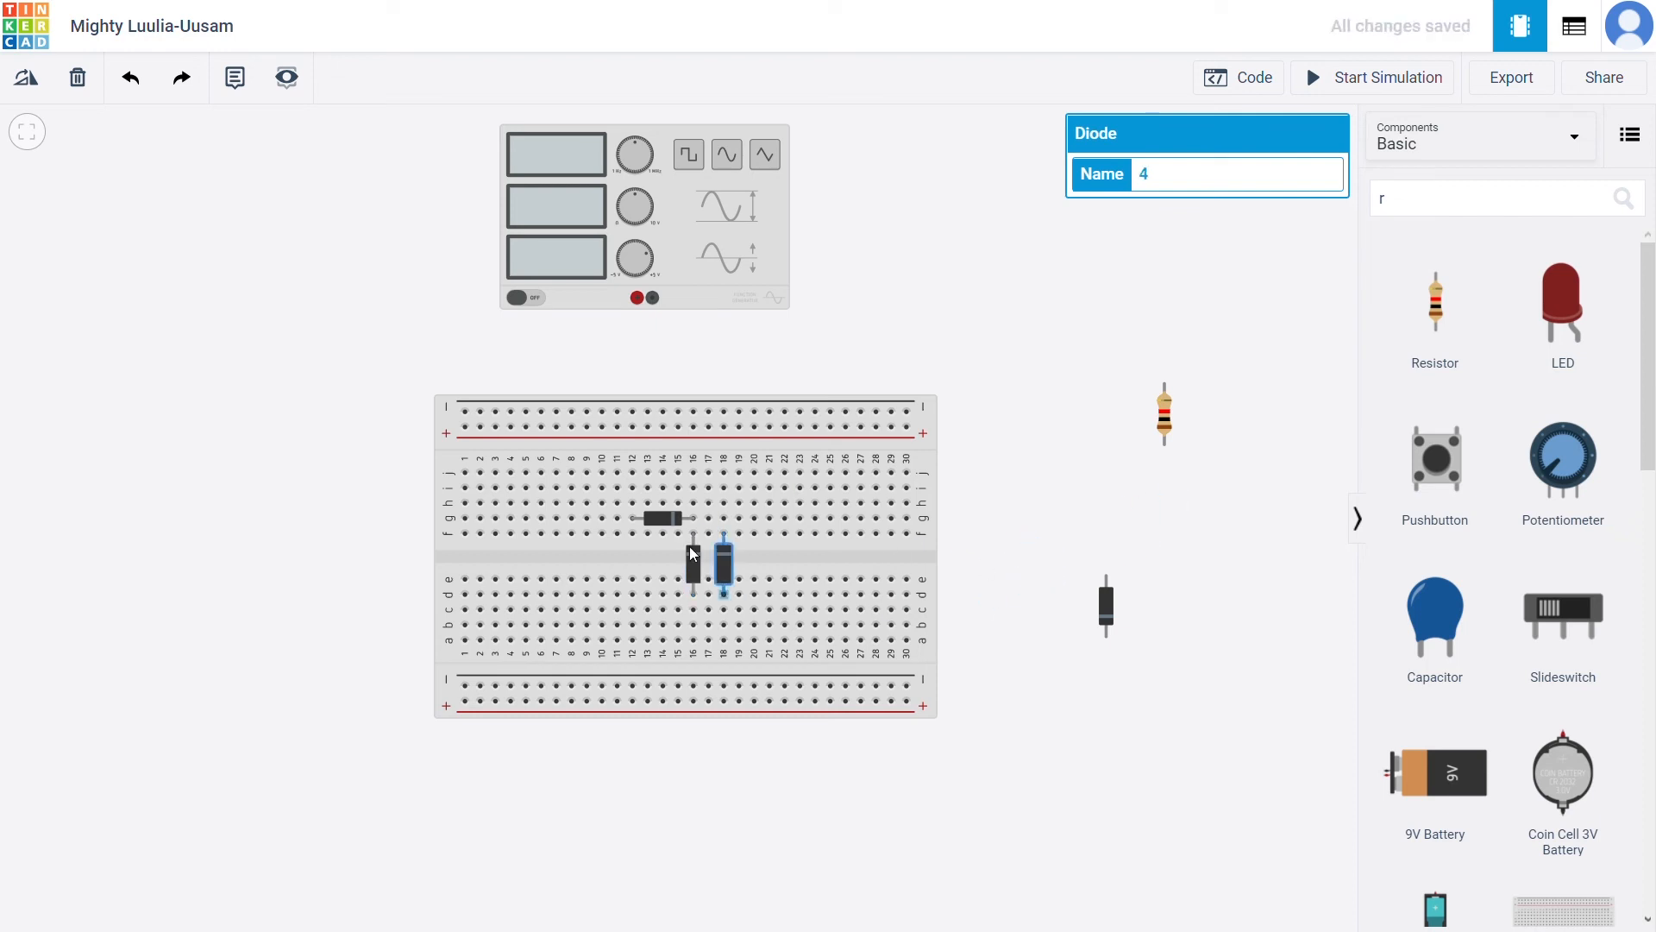
# - Rotate the last diode to horizontal with its band on the right and place it from c12 to c16, closing the bridge
pyautogui.click(1107, 608)
pyautogui.press('r')
pyautogui.press('r')
pyautogui.press('r')
pyautogui.press('r')
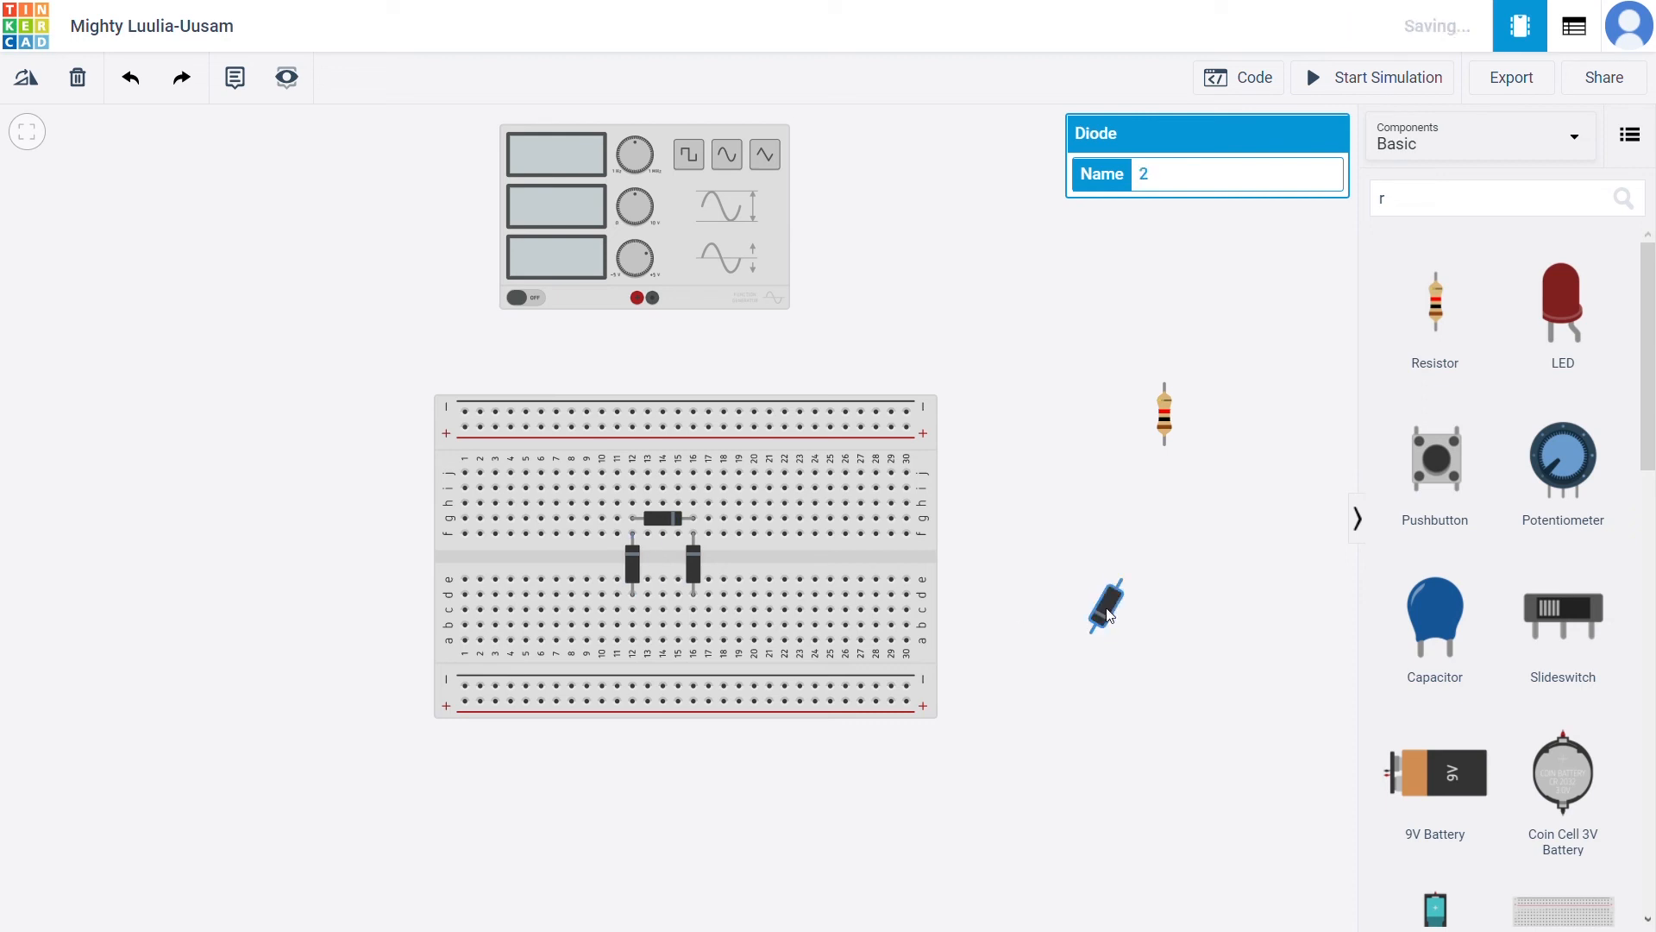
pyautogui.press('r')
pyautogui.press('r')
pyautogui.press('r')
pyautogui.press('r')
pyautogui.press('r')
pyautogui.moveTo(1108, 609); pyautogui.dragTo(662, 623)
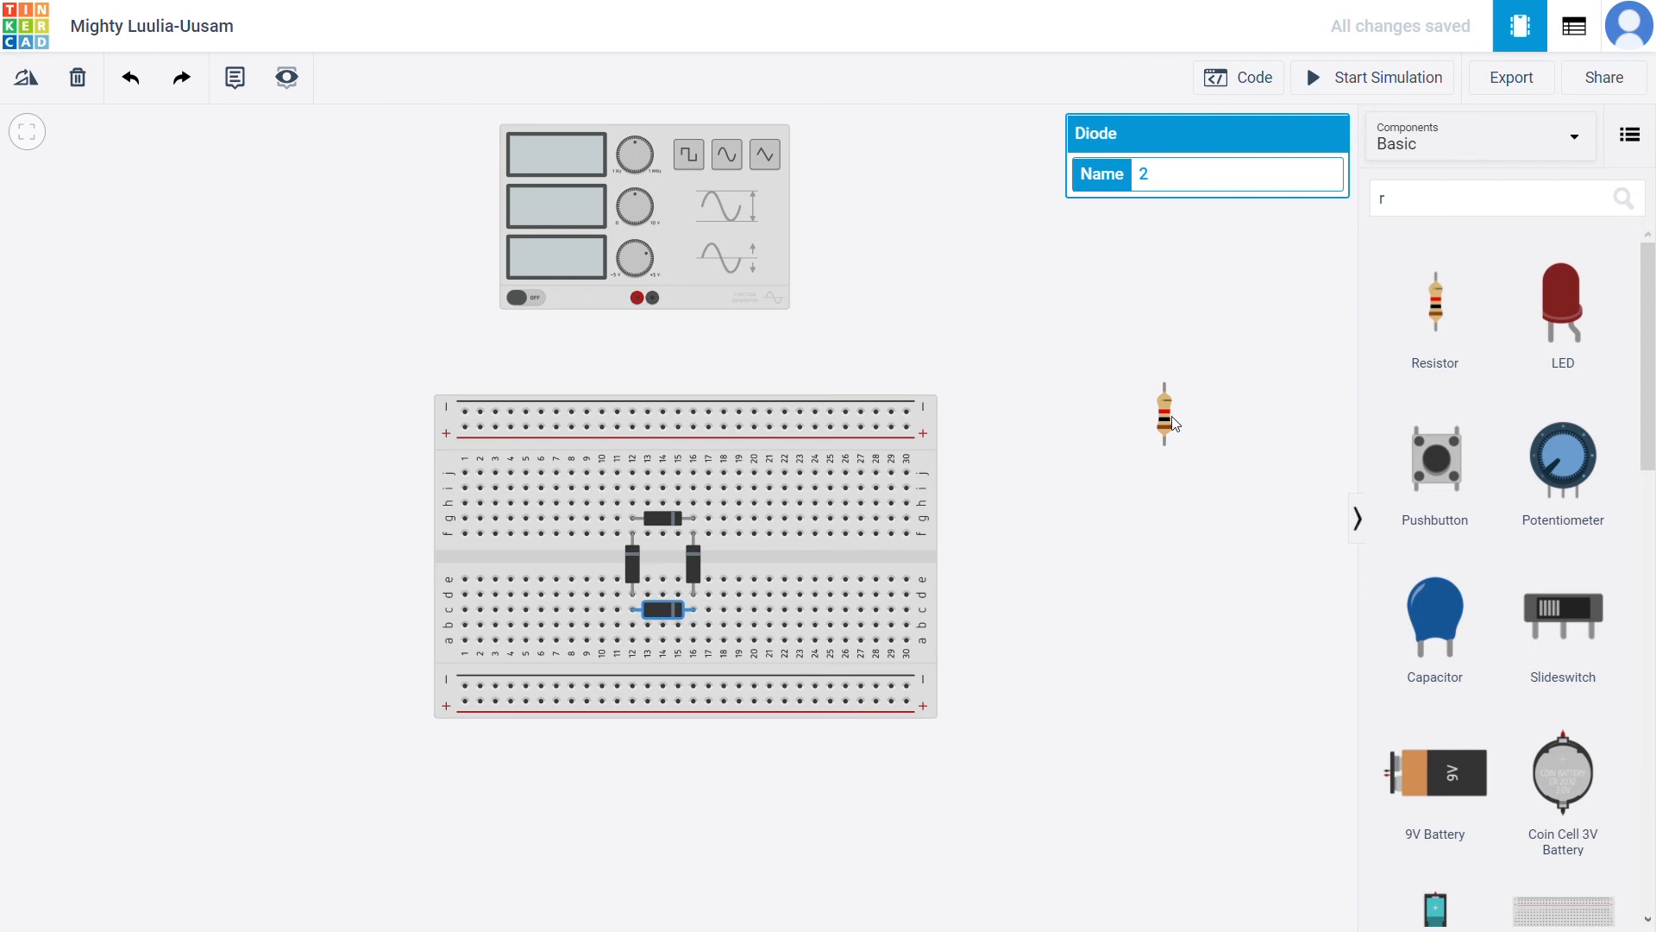
# - Place the resistor across the gap from g20 to e20 and wire it to the bridge from h16 to h20 and b20 to b12
pyautogui.moveTo(1178, 421); pyautogui.dragTo(727, 566)
pyautogui.click(1121, 388)
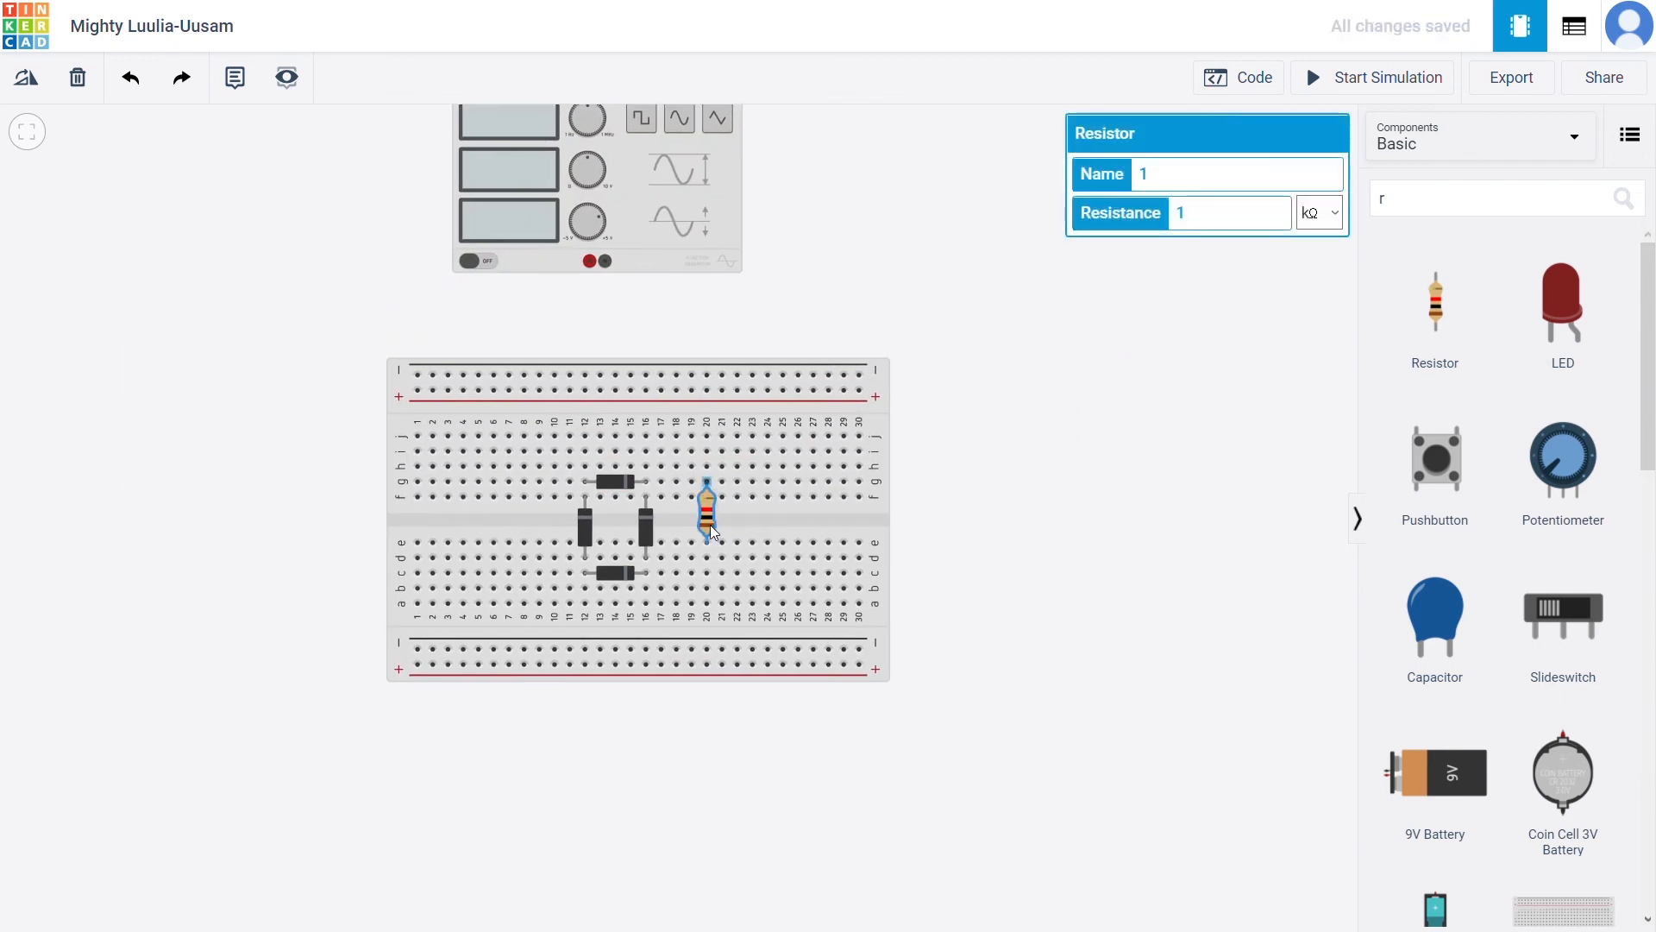
pyautogui.click(645, 465)
pyautogui.click(707, 466)
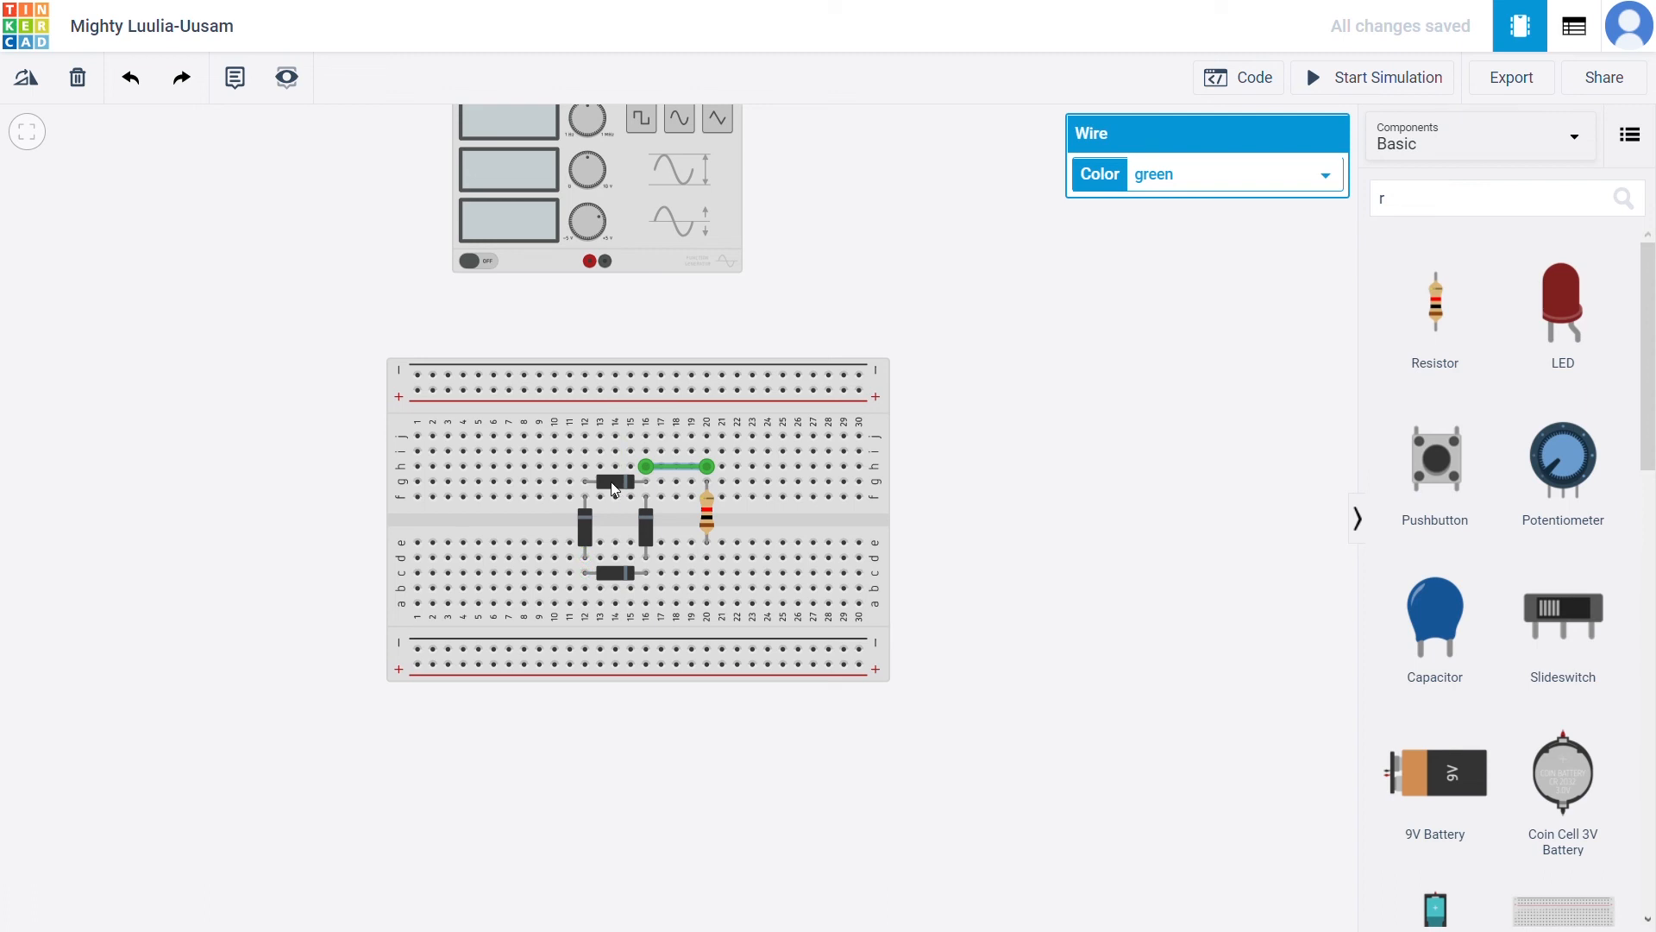
pyautogui.click(707, 592)
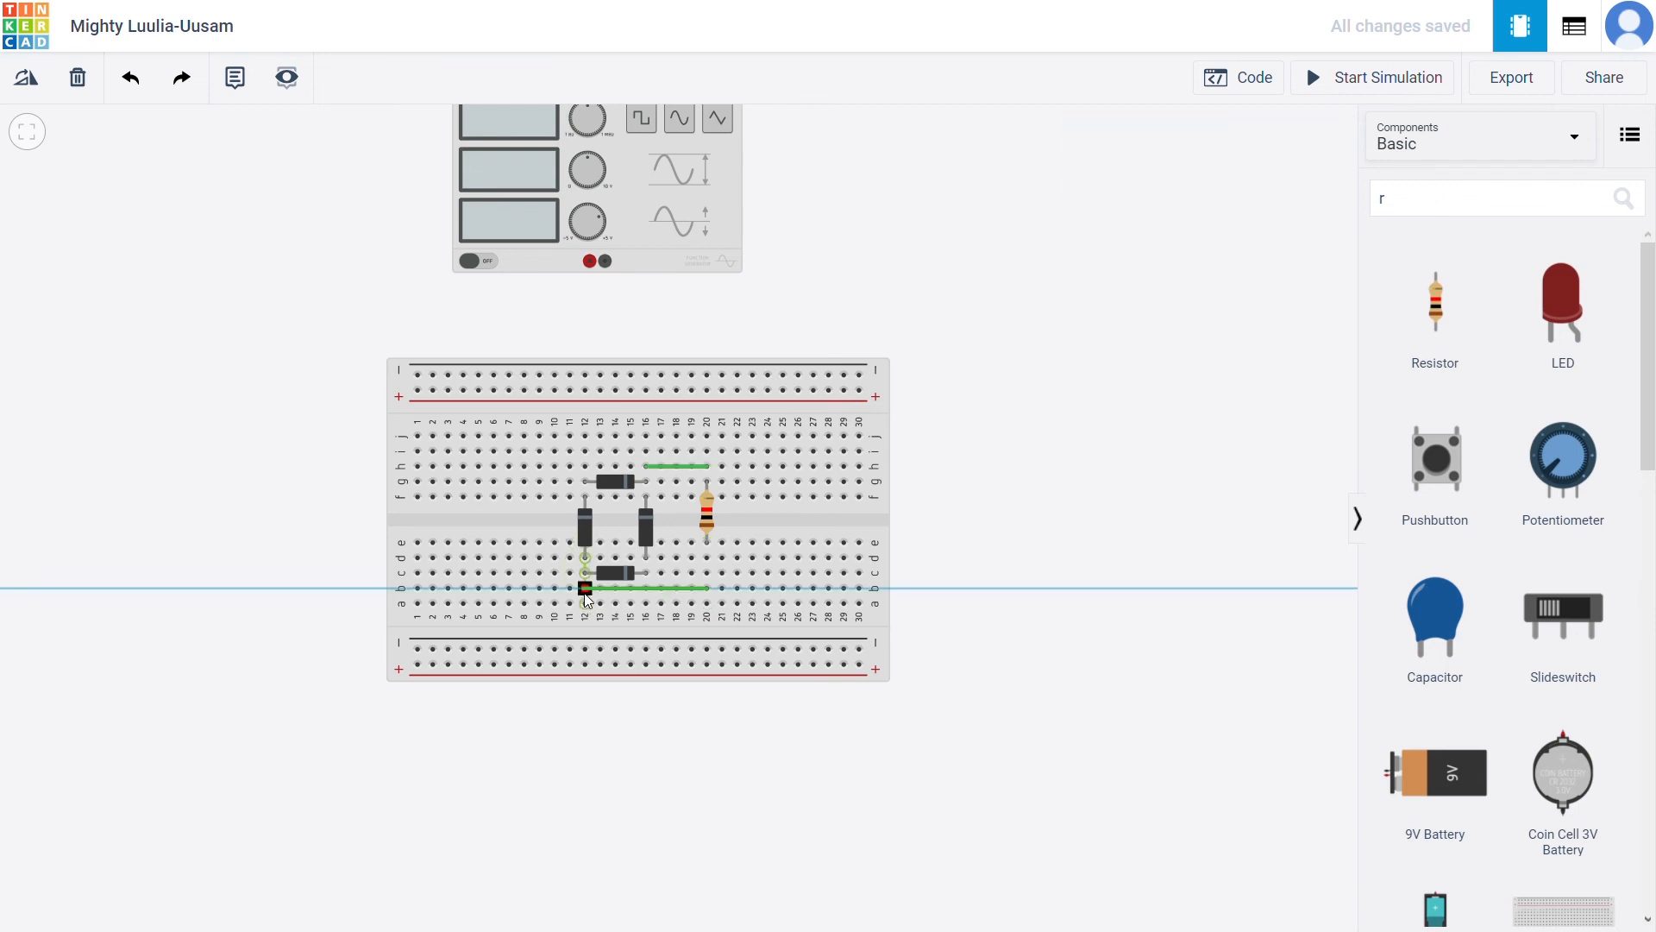
pyautogui.click(586, 590)
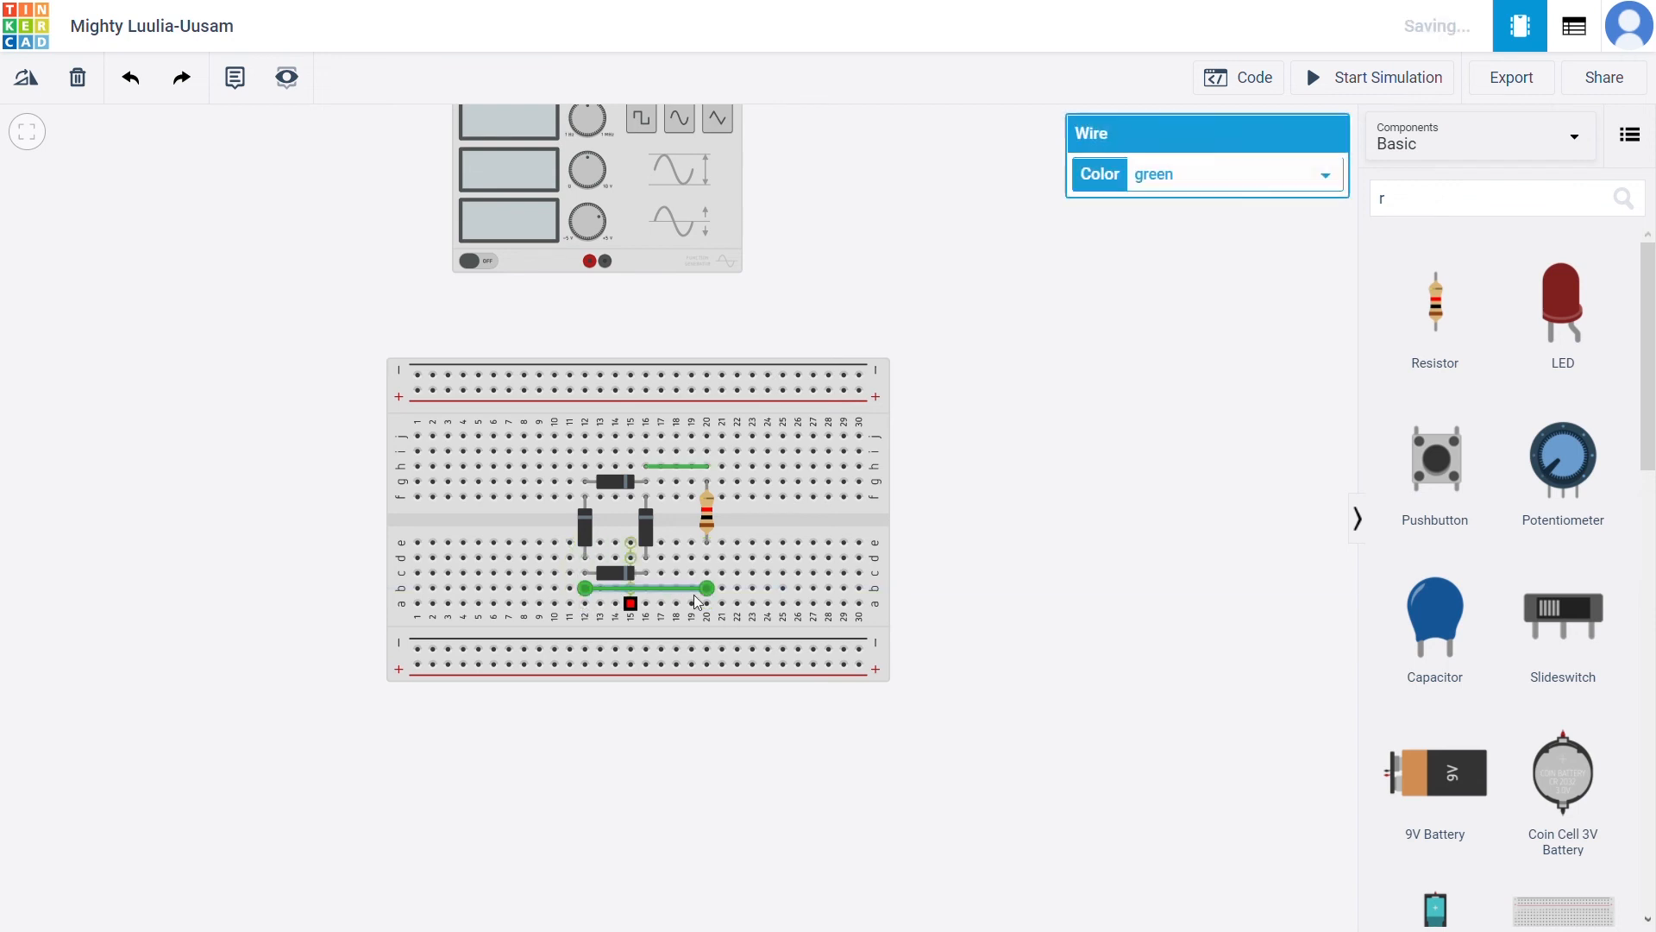
# - Wire the function generator's red terminal to i12 and its black terminal to a16
pyautogui.click(591, 263)
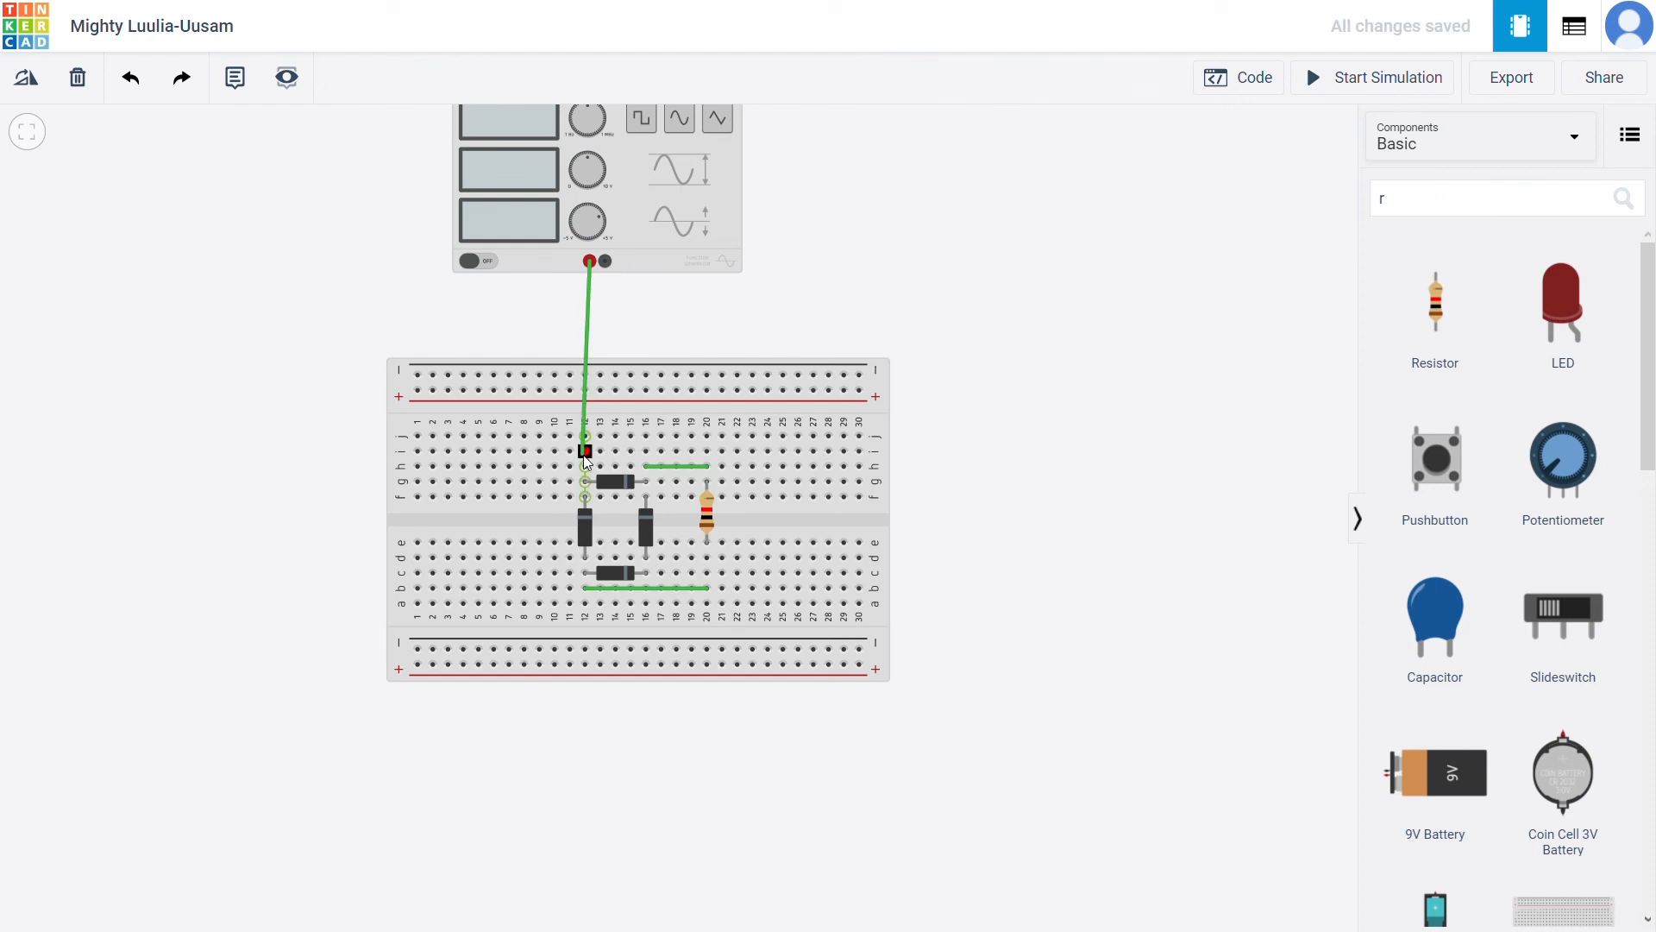
pyautogui.click(586, 454)
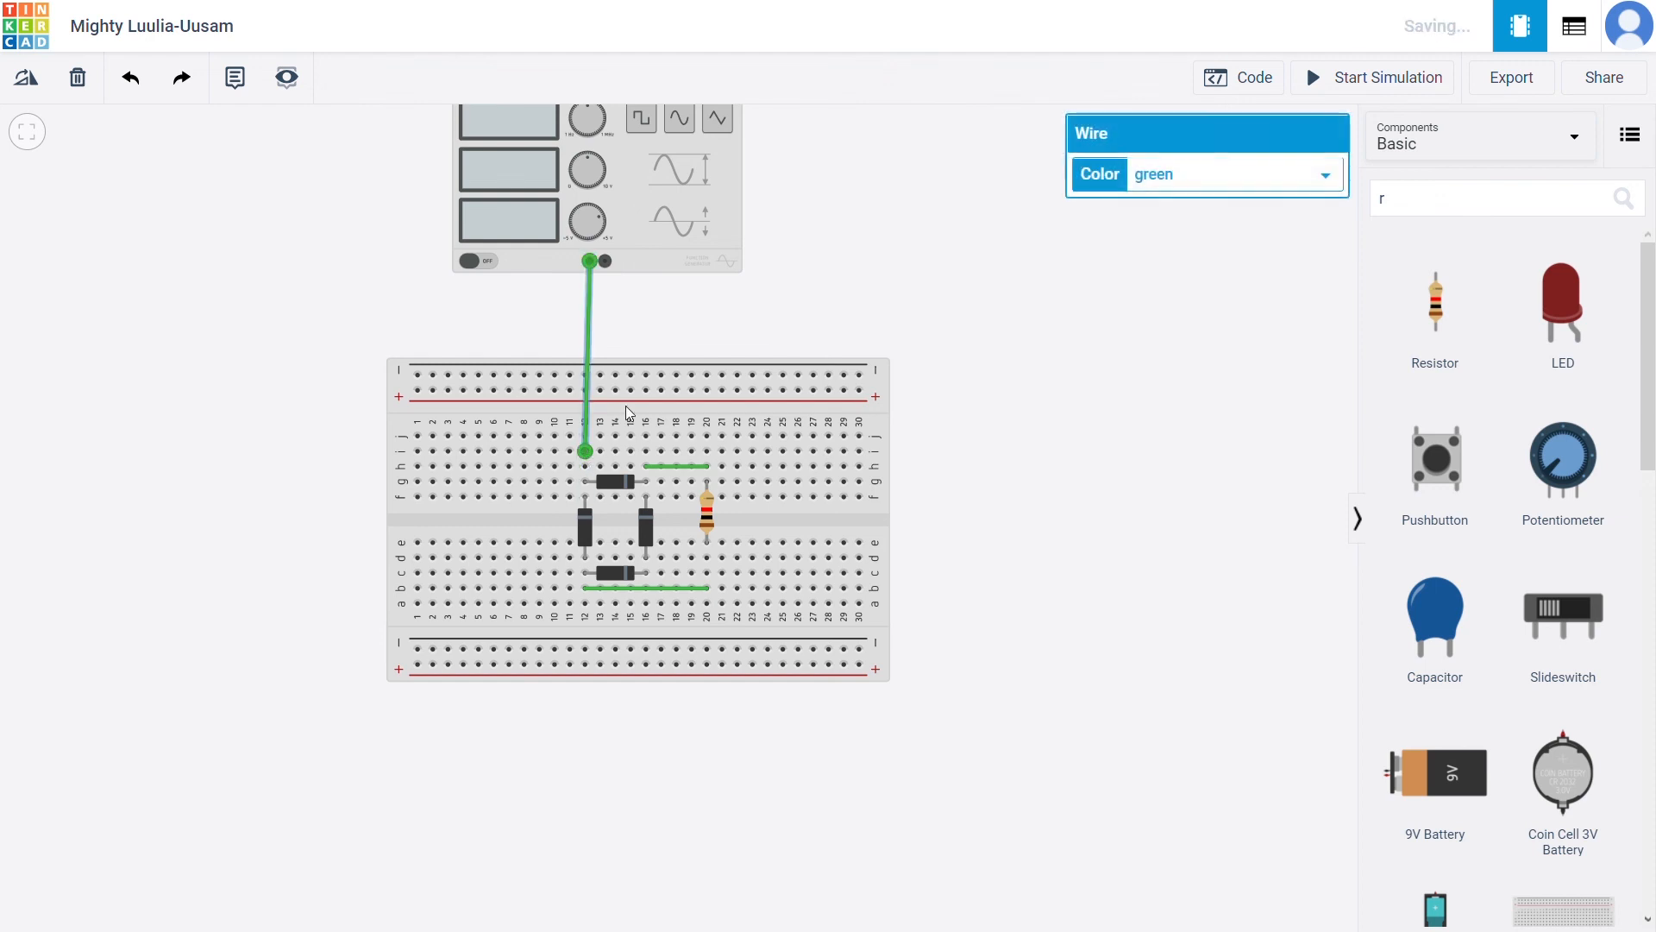
pyautogui.click(607, 263)
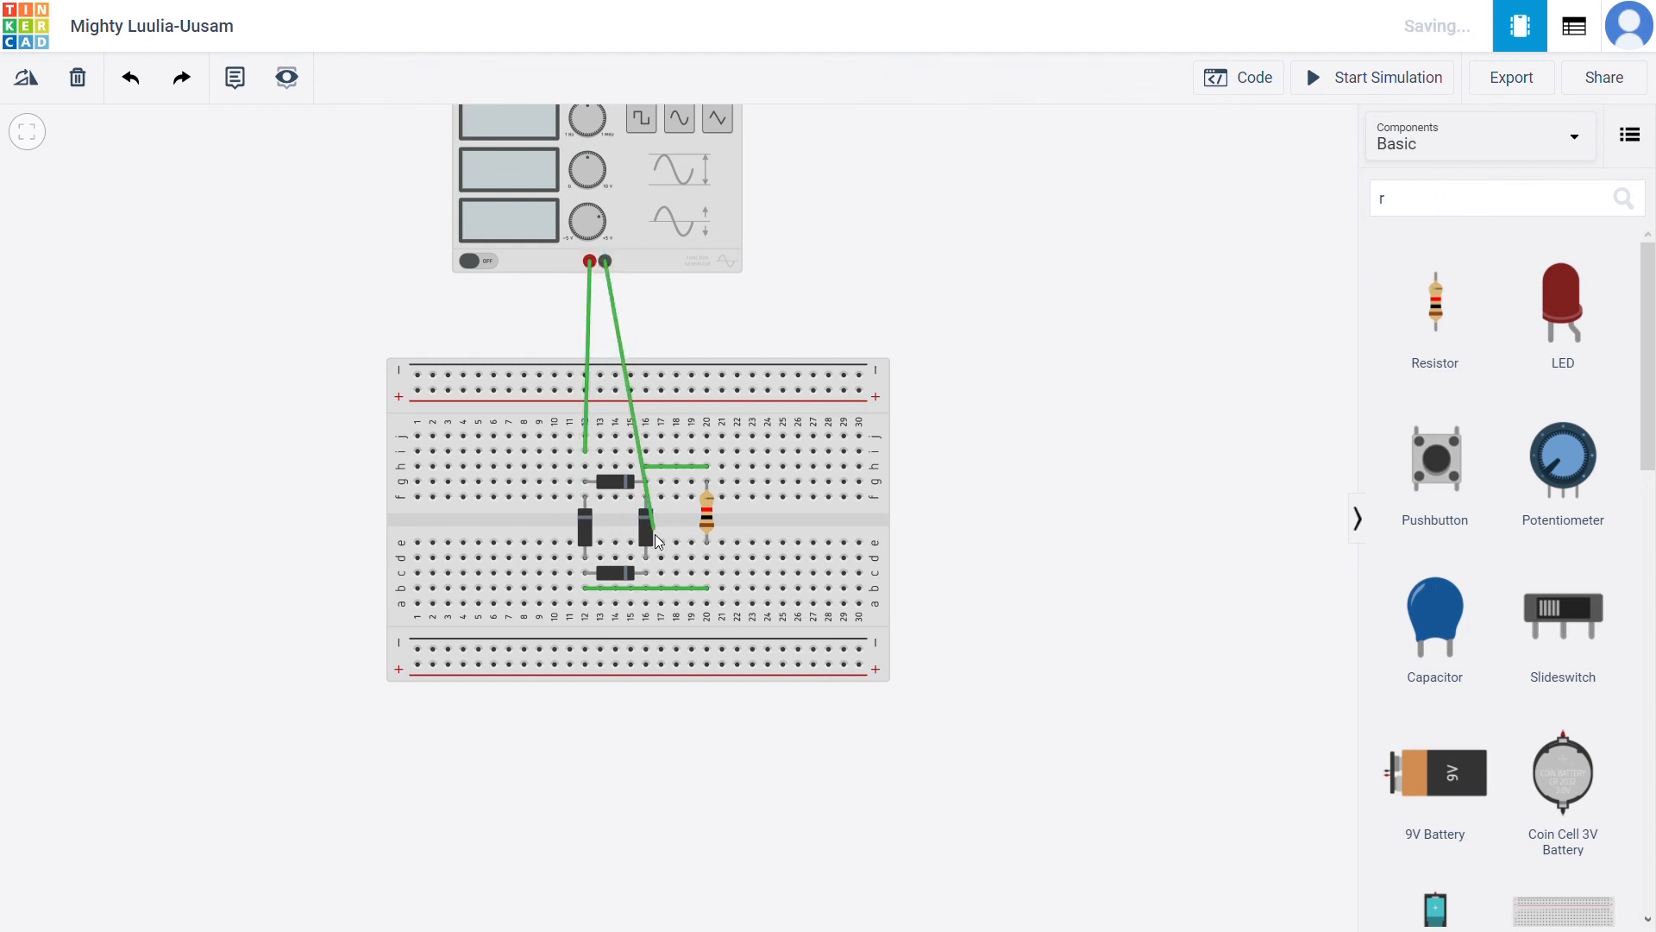
pyautogui.click(646, 604)
pyautogui.click(1020, 444)
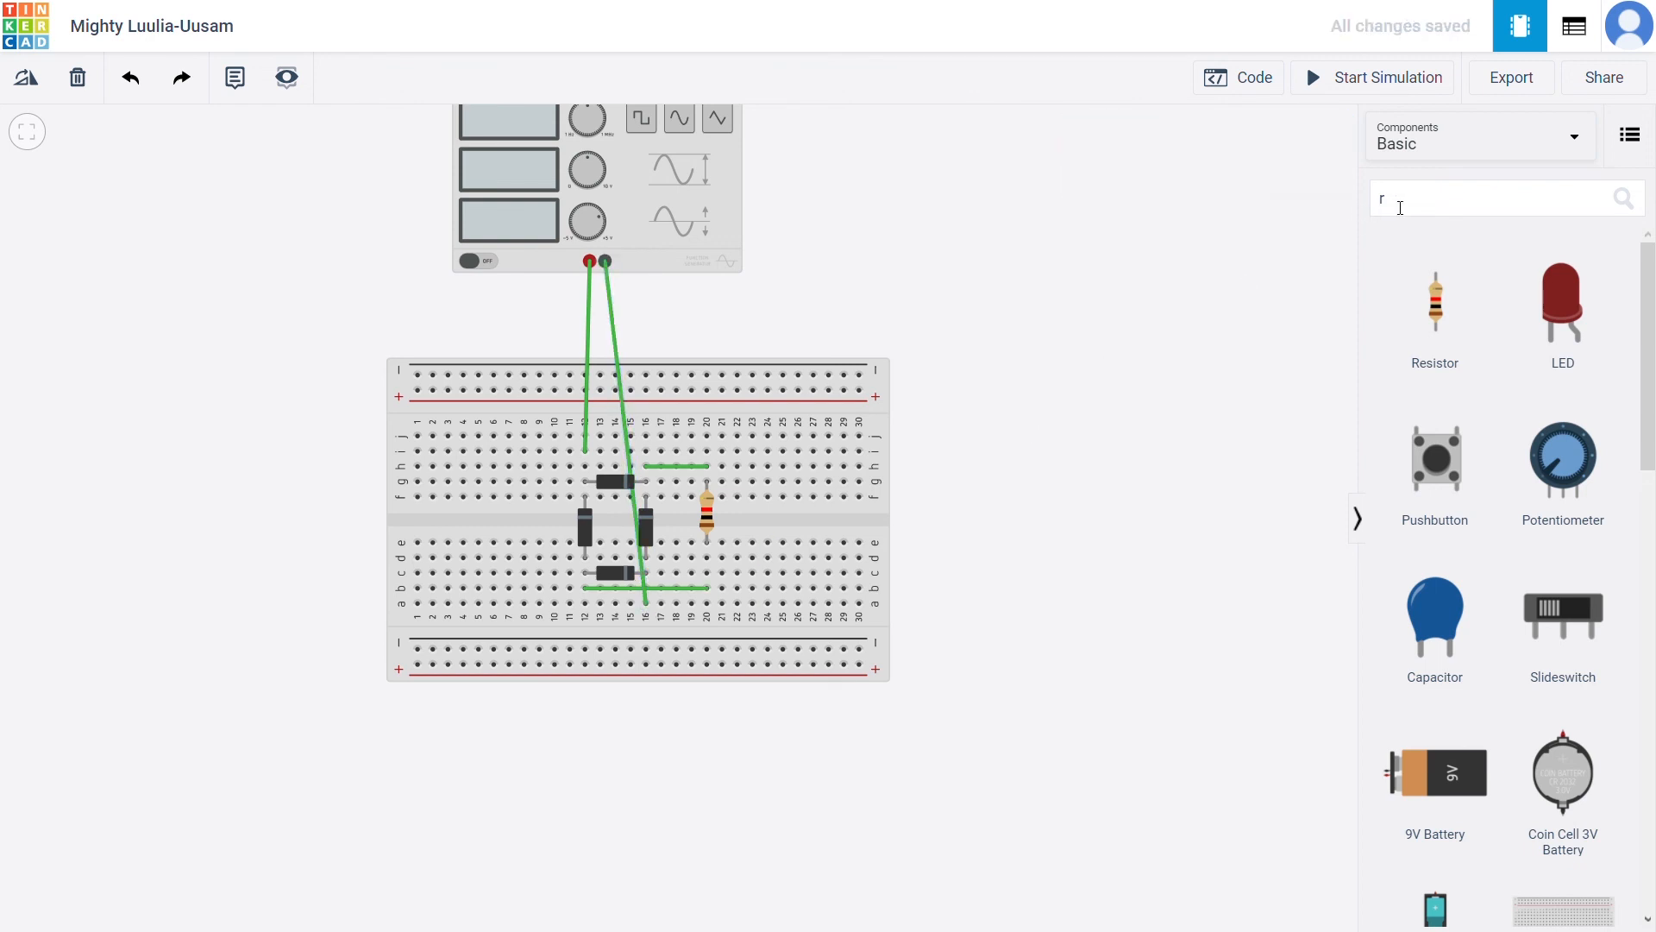
# - Search the components for osc and place an oscilloscope to the right of the breadboard
pyautogui.click(1401, 208)
pyautogui.write('r')
pyautogui.press('BackSpace')
pyautogui.write('osc')
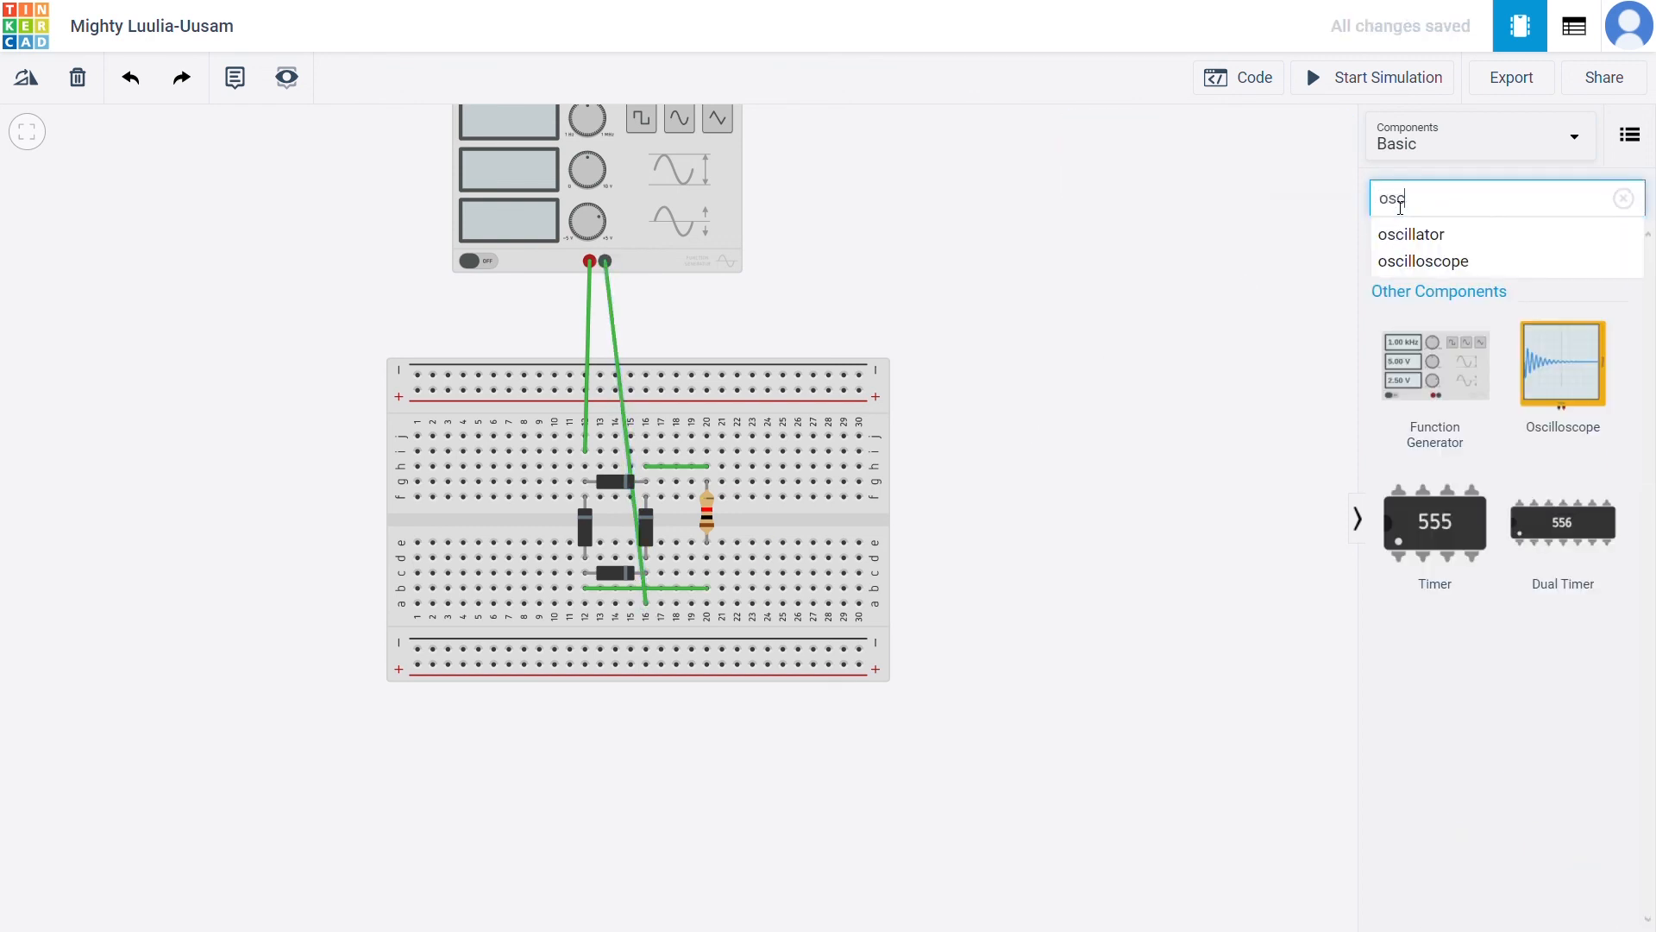
pyautogui.moveTo(1600, 402); pyautogui.dragTo(1084, 429)
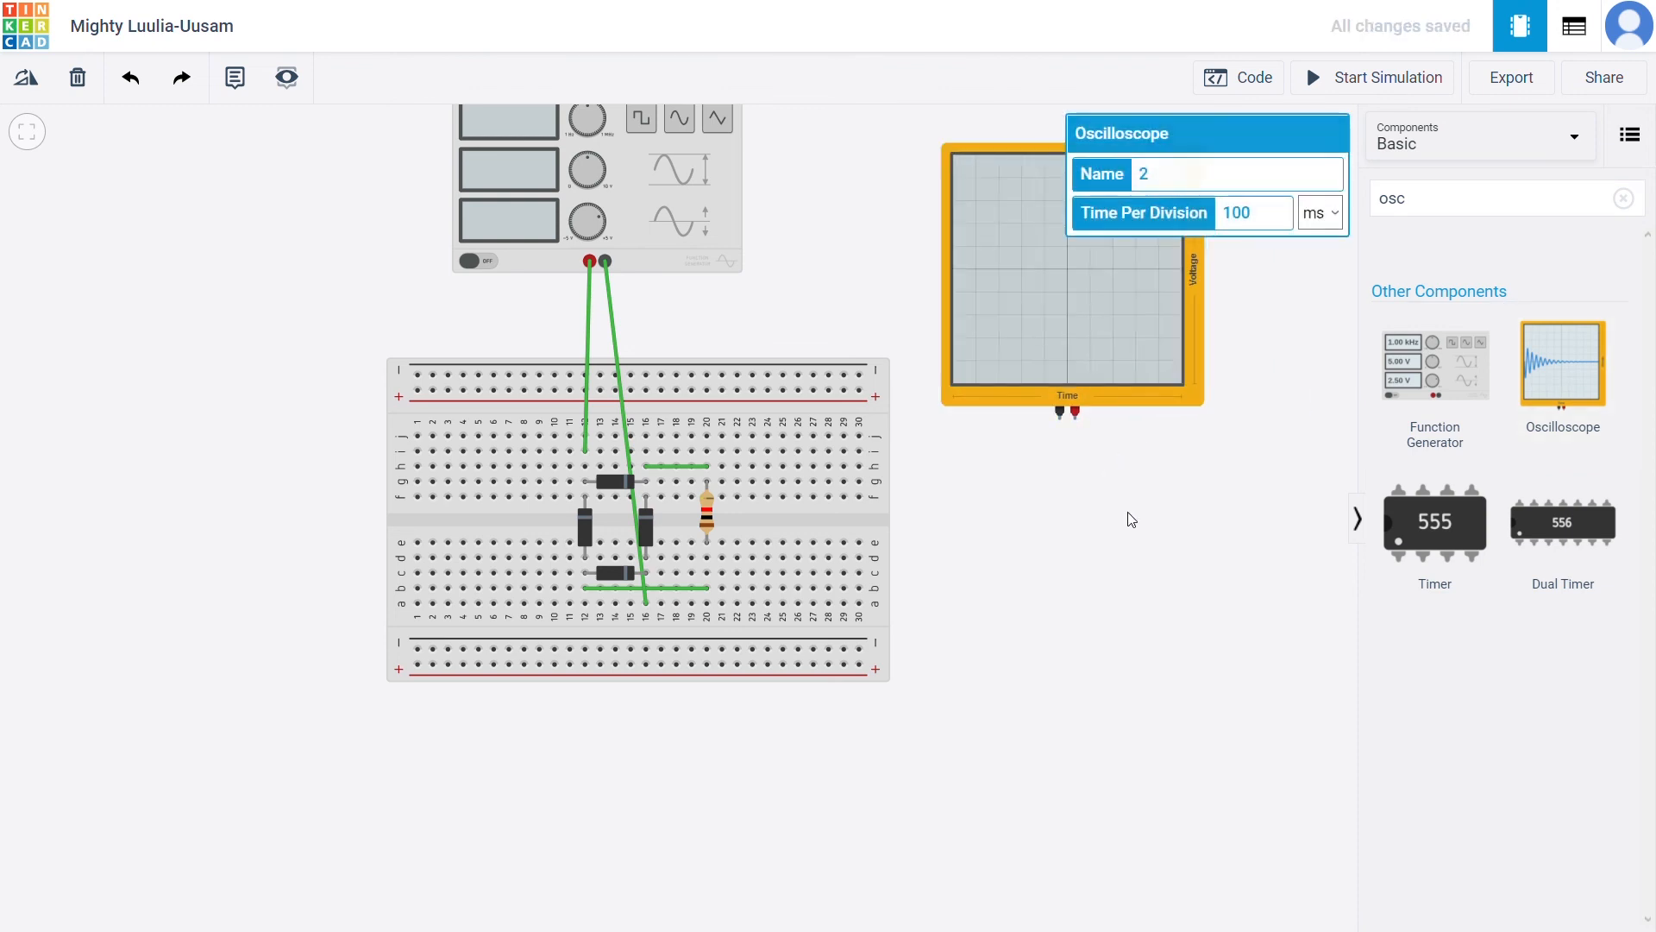
# - Set the oscilloscope's time per division to 10 ms and shift it slightly away from the breadboard
pyautogui.click(1246, 266)
pyautogui.click(1206, 259)
pyautogui.click(1263, 218)
pyautogui.press('BackSpace')
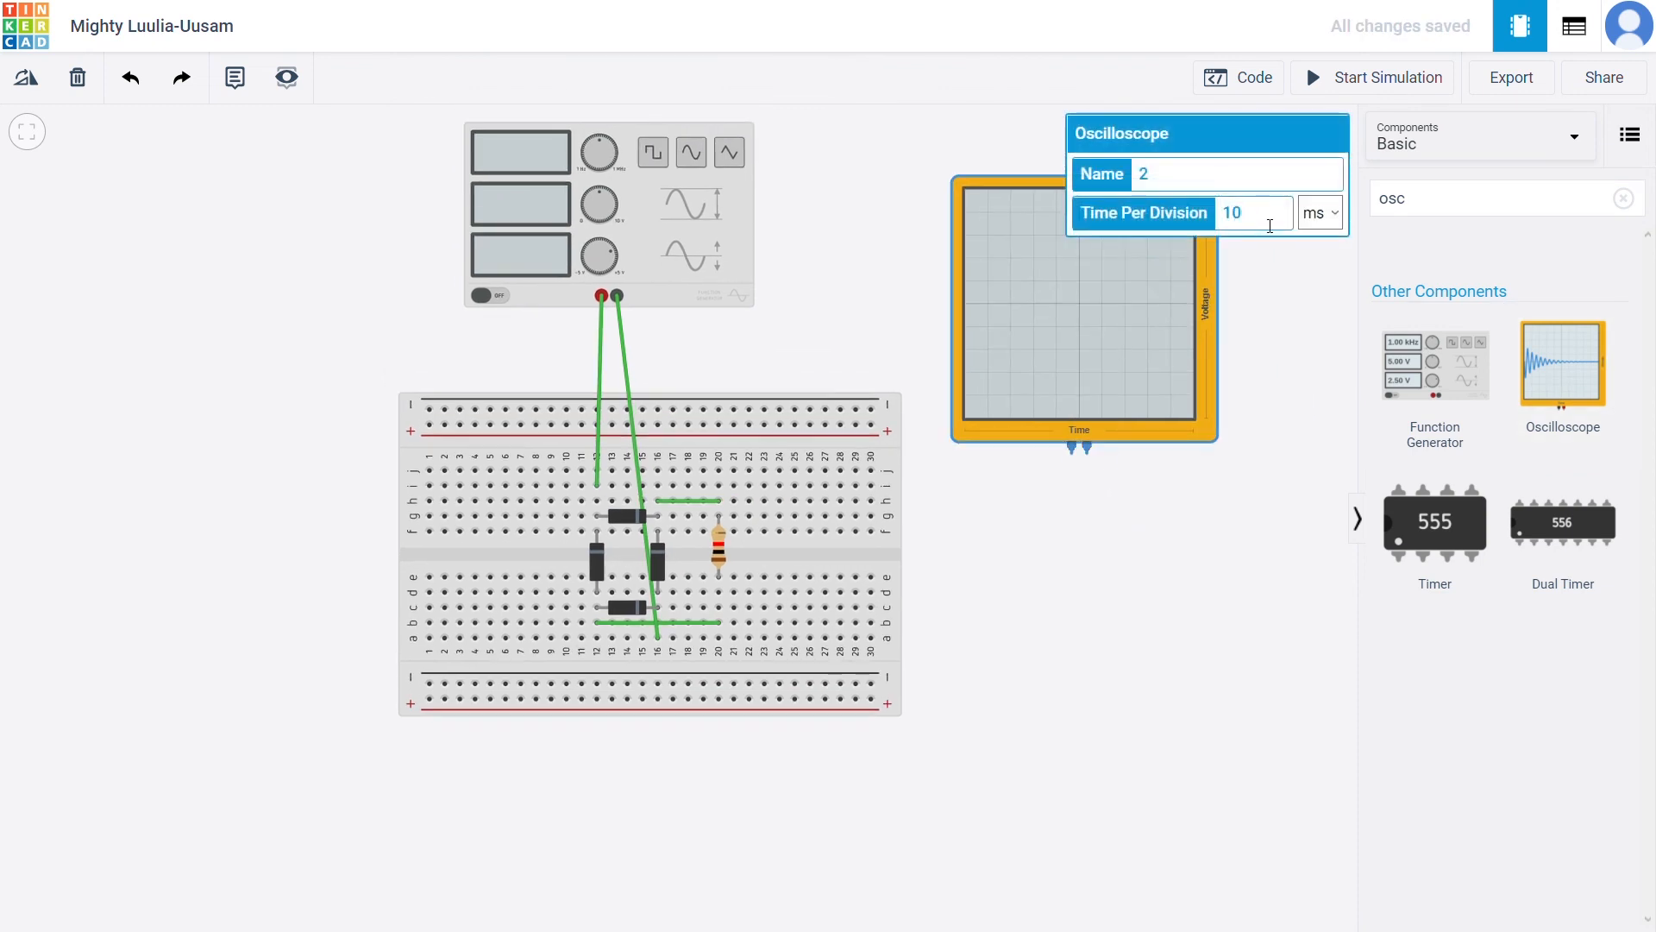
pyautogui.click(1252, 375)
pyautogui.moveTo(1122, 416); pyautogui.dragTo(1141, 425)
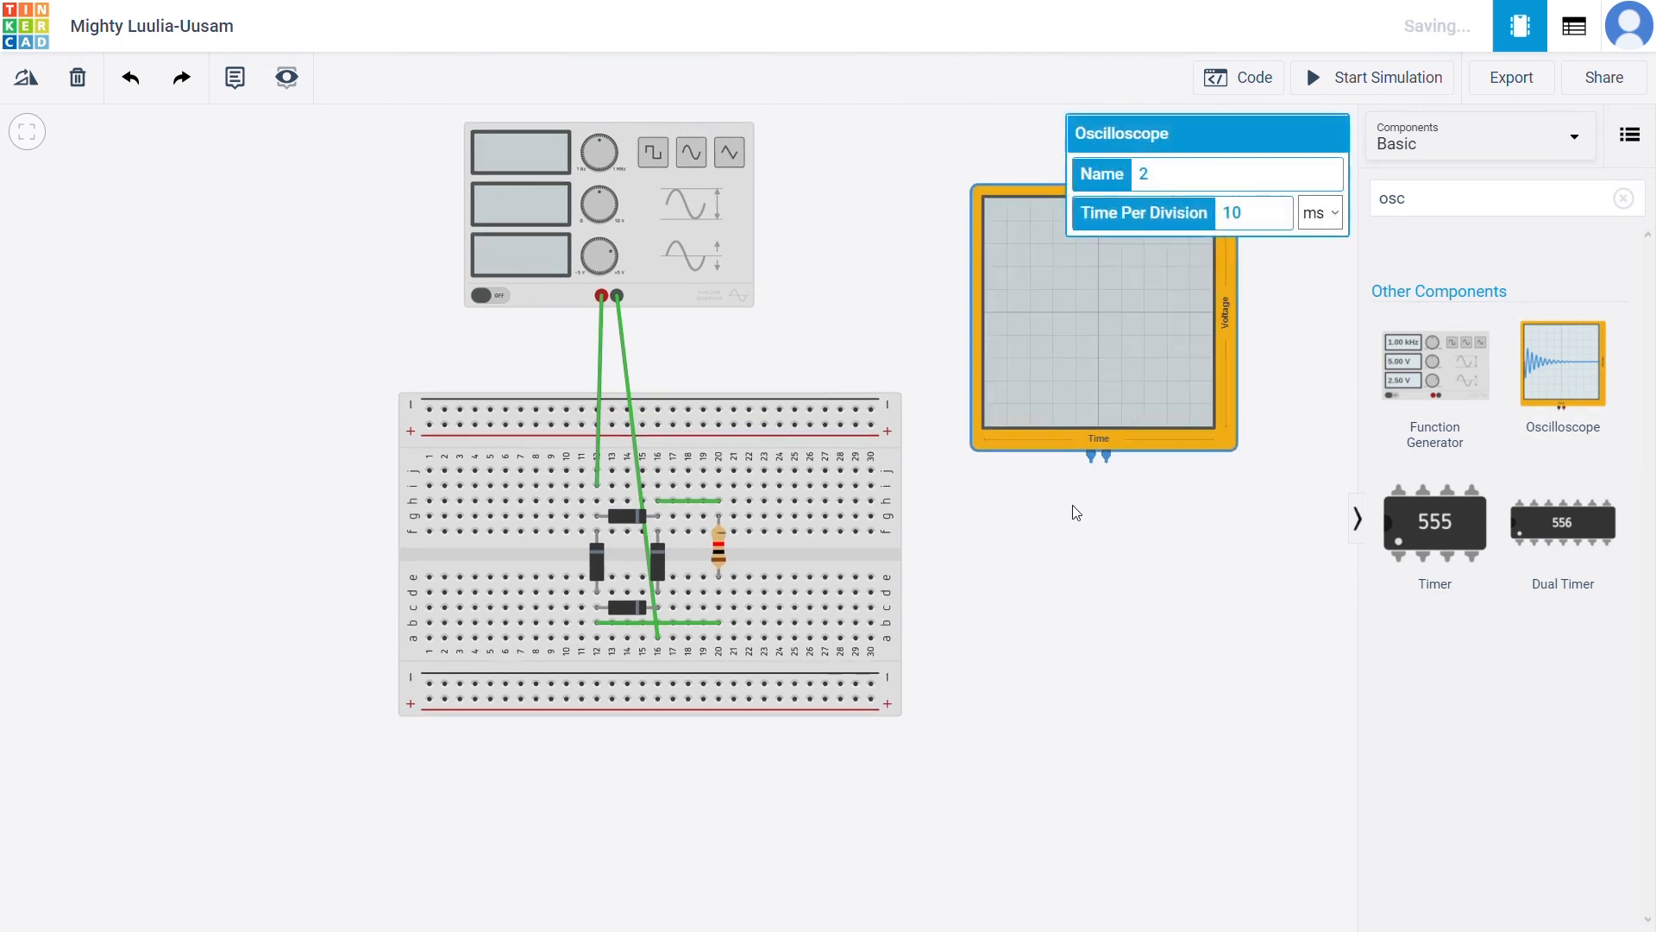
# - Wire the oscilloscope's black terminal to the resistor's lower end at e20 and its red terminal to the upper end at g20
pyautogui.click(1091, 461)
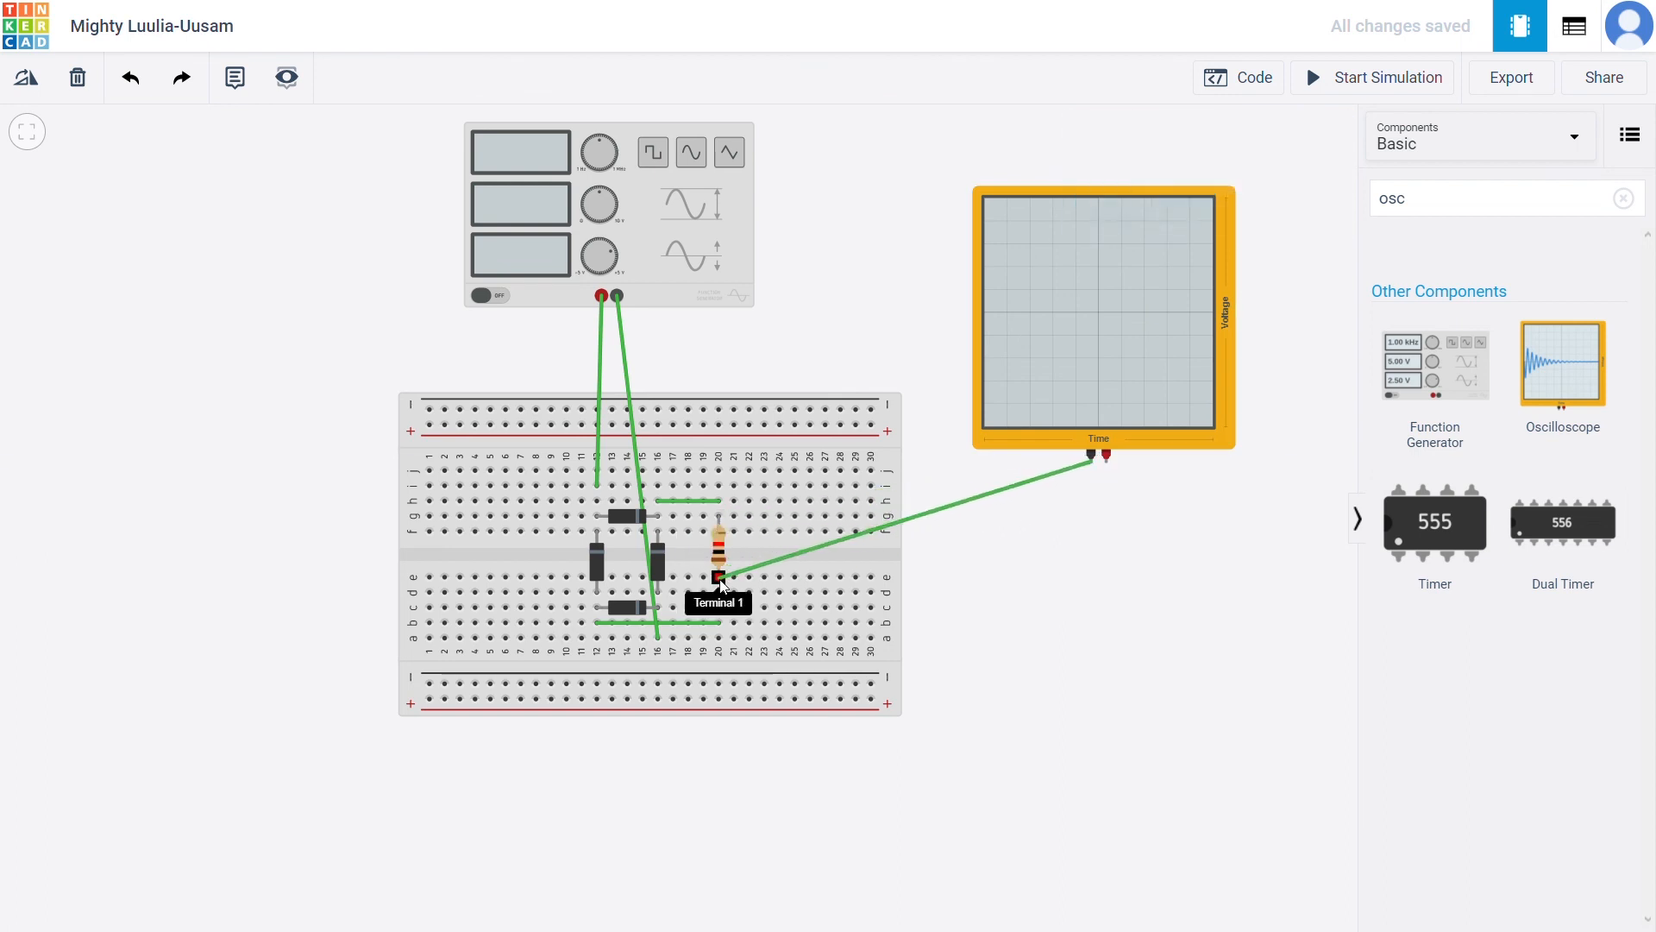
pyautogui.click(719, 577)
pyautogui.click(1107, 456)
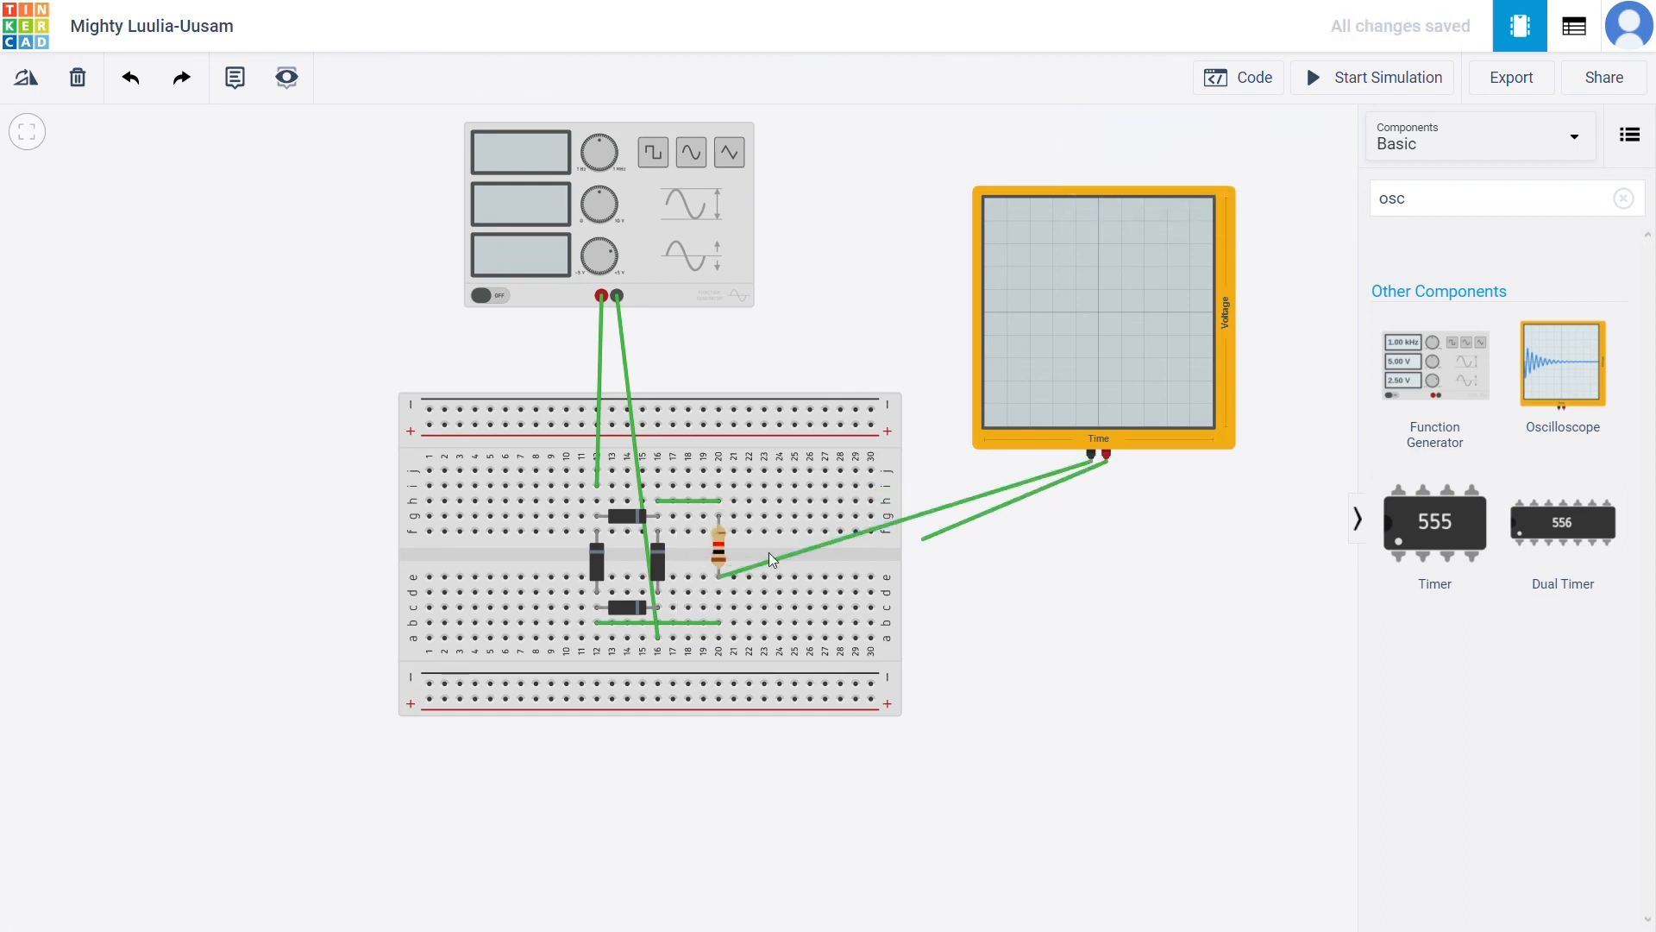
pyautogui.click(719, 516)
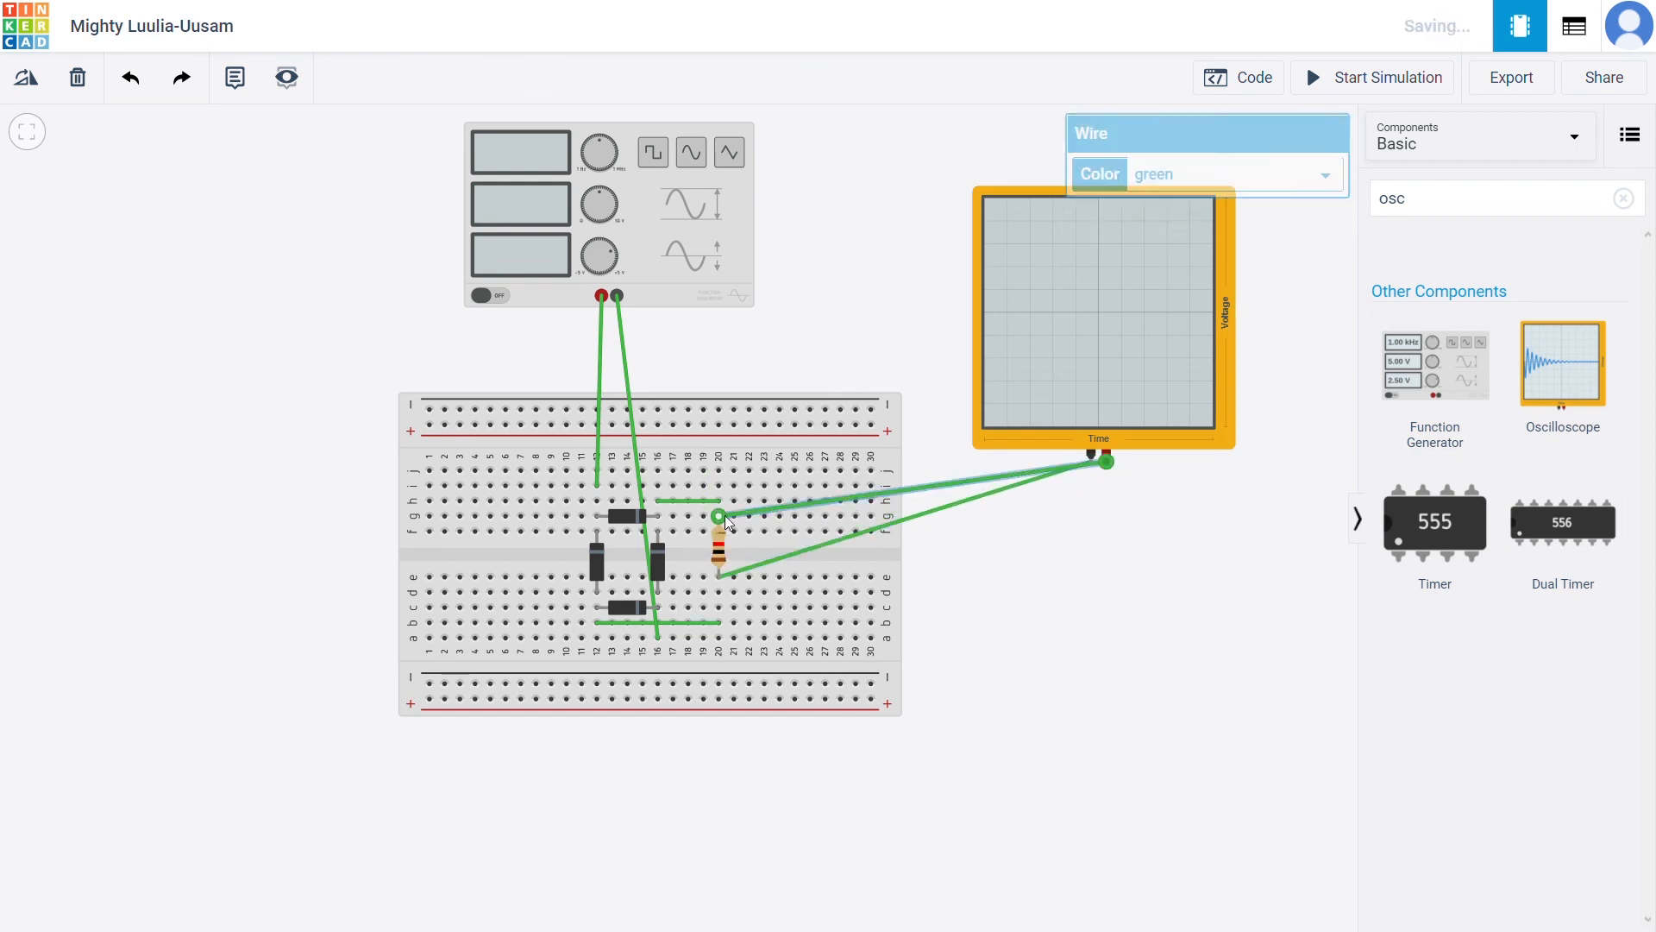
# - Run the bridge rectifier simulation twice and examine the waveform across the resistor, stopping it each time
pyautogui.click(1389, 86)
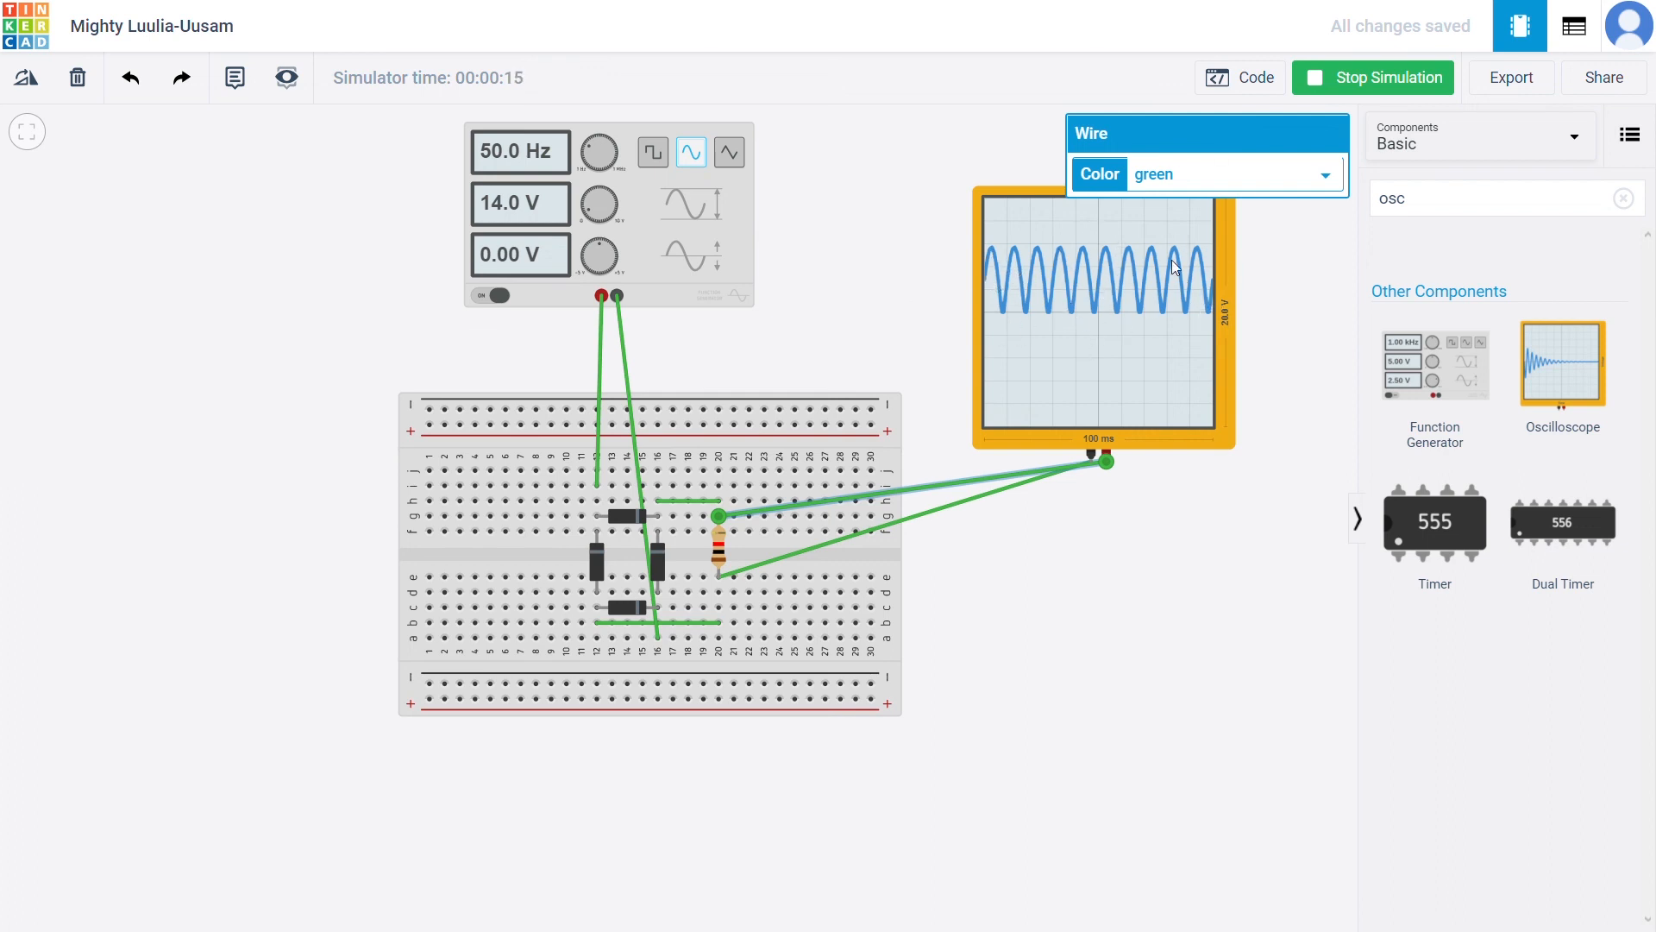
pyautogui.click(1363, 78)
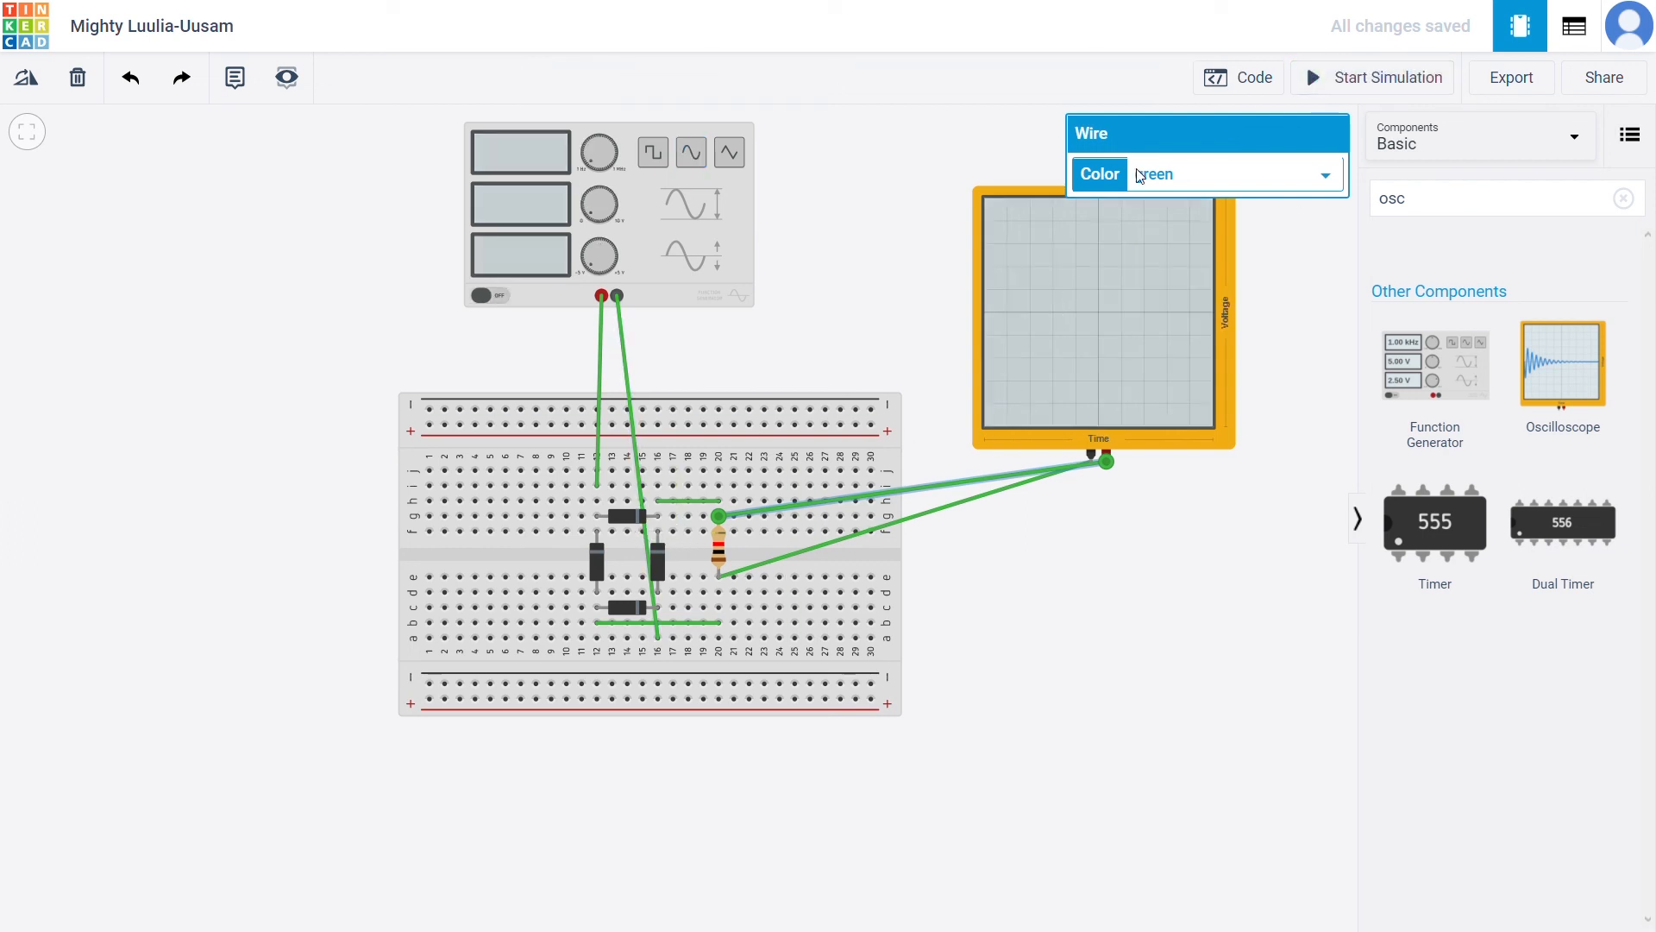
pyautogui.click(1391, 83)
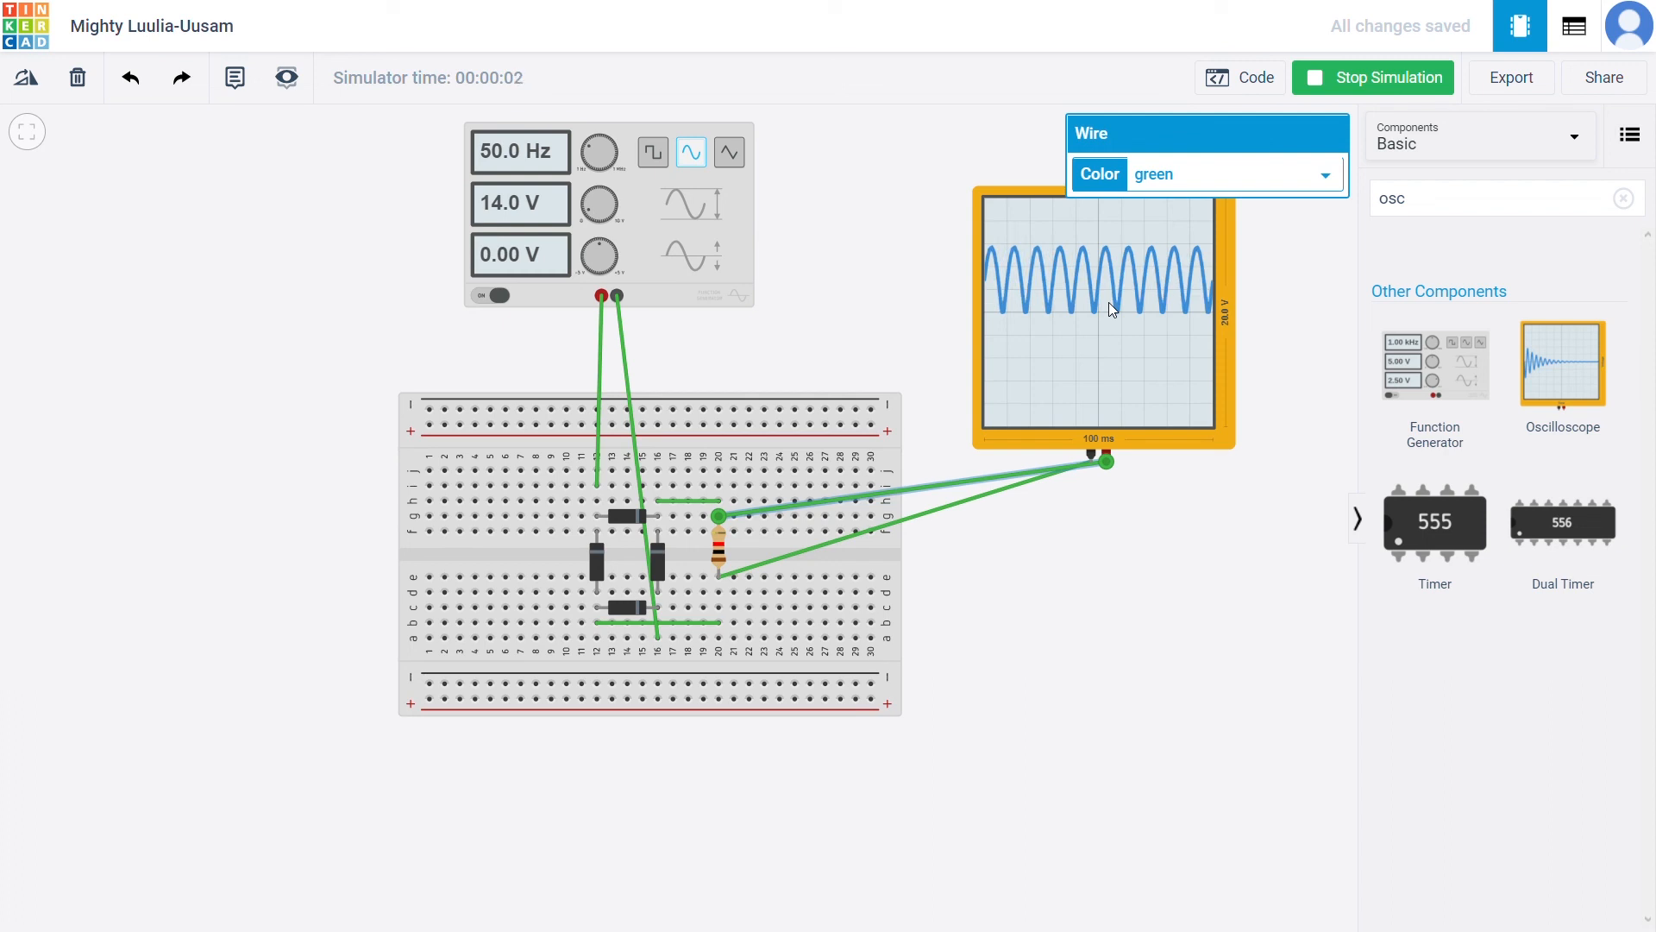
pyautogui.click(1368, 76)
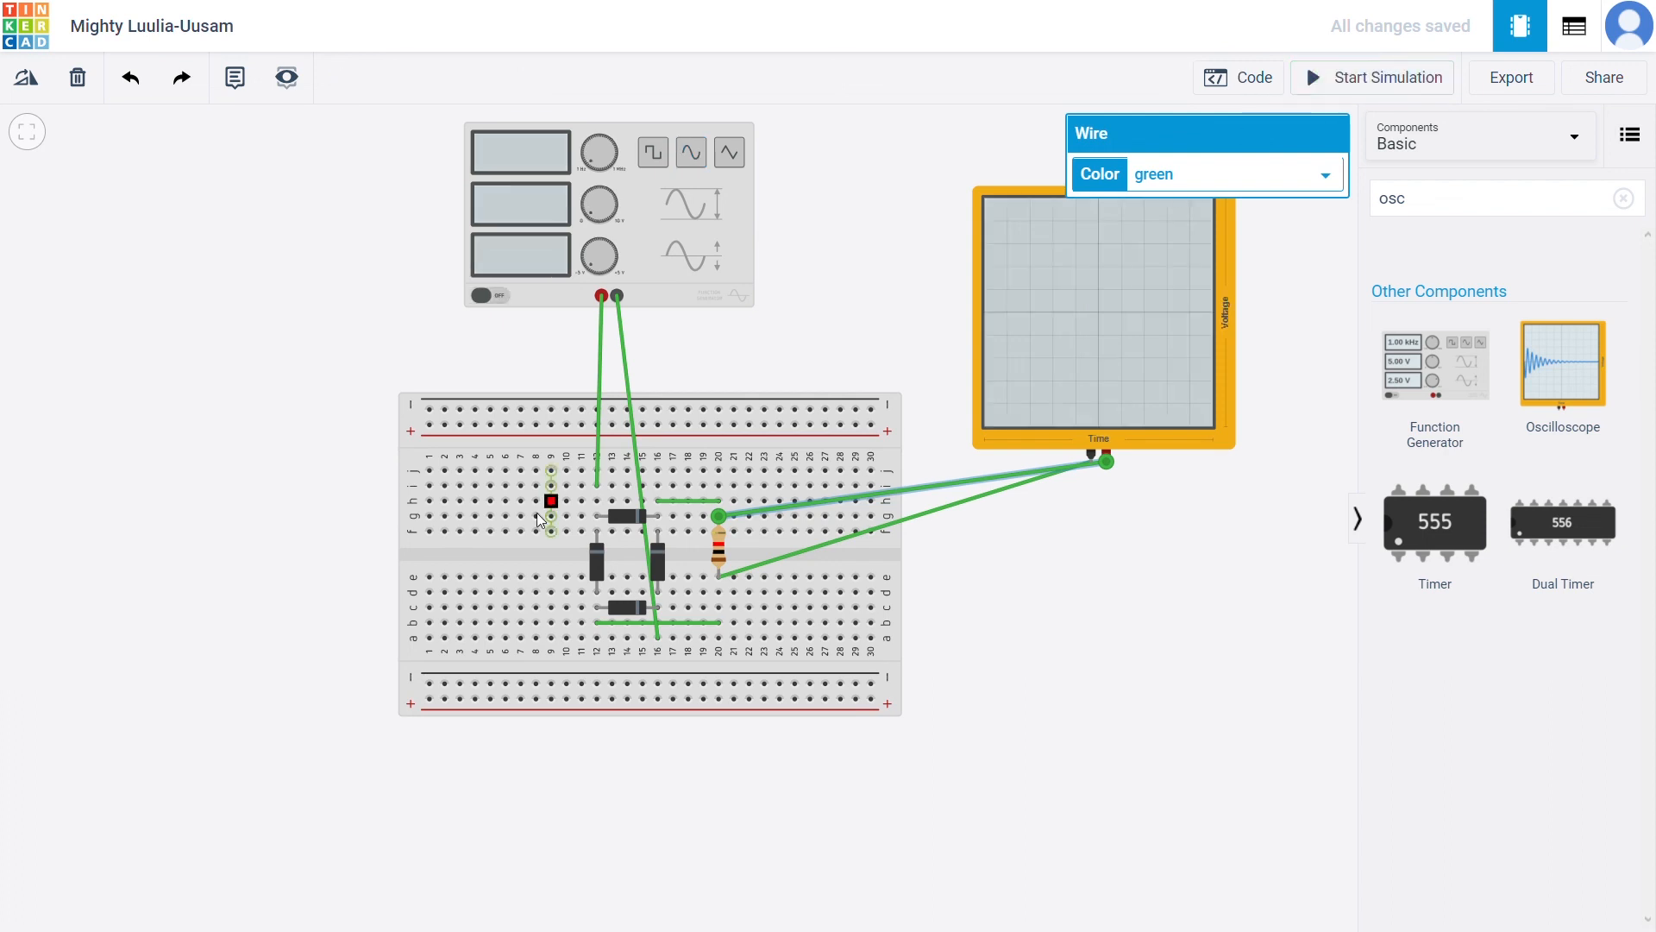
# - Reverse all four bridge diodes on the breadboard by rotating each one by 180 degrees
pyautogui.click(616, 517)
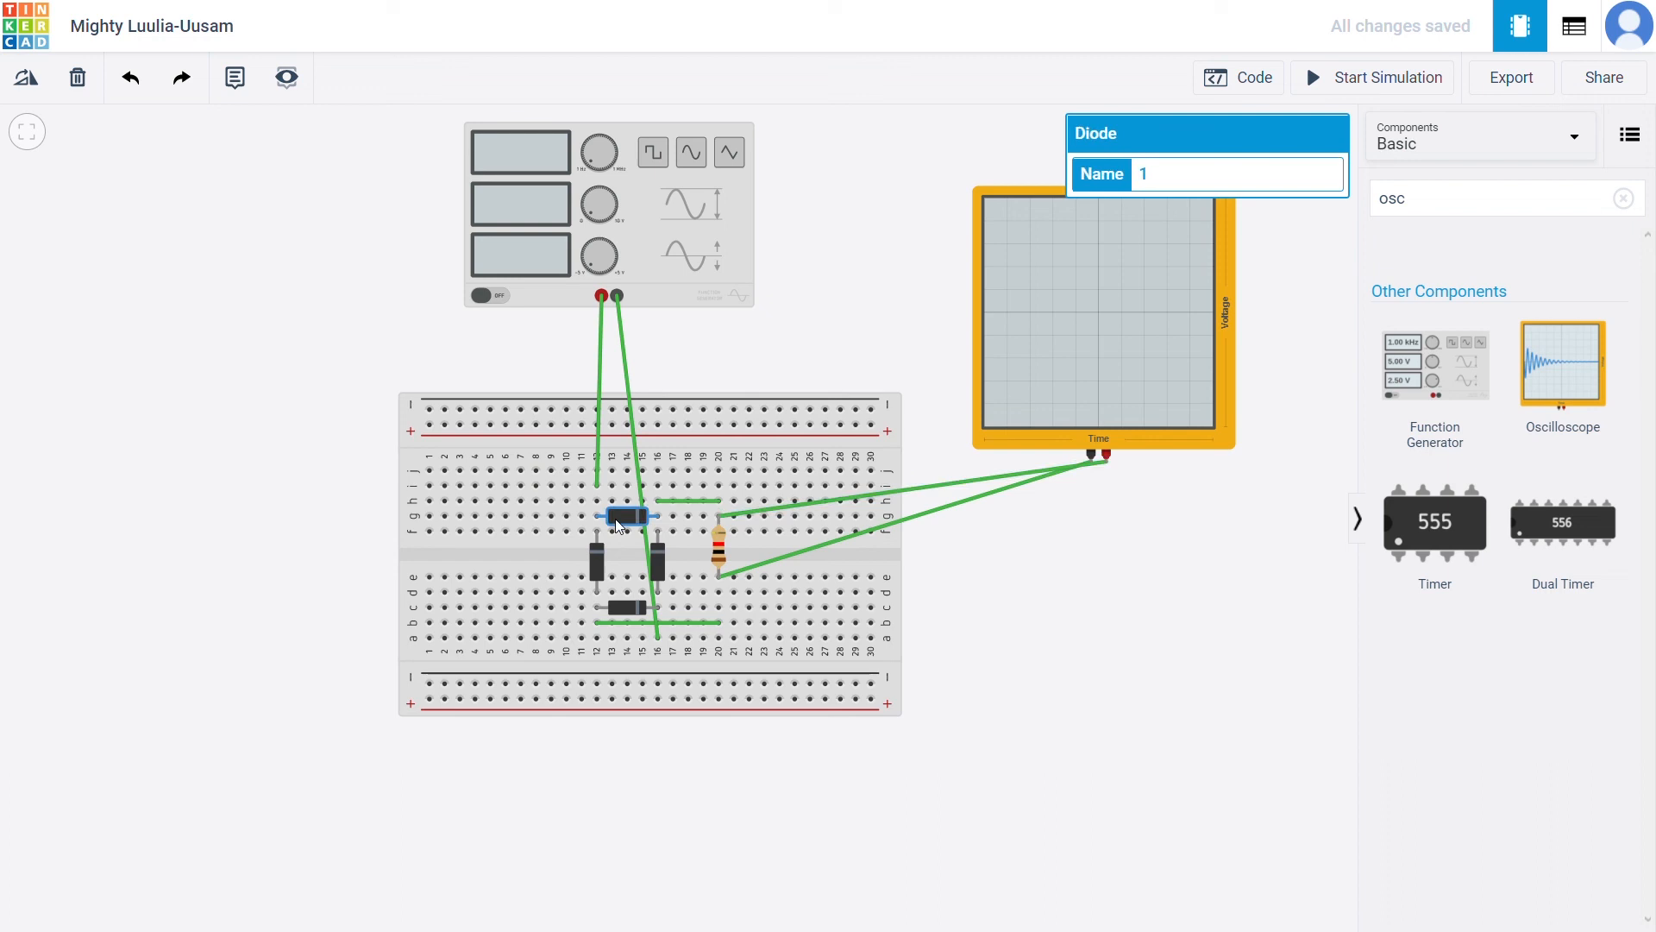
pyautogui.press('r')
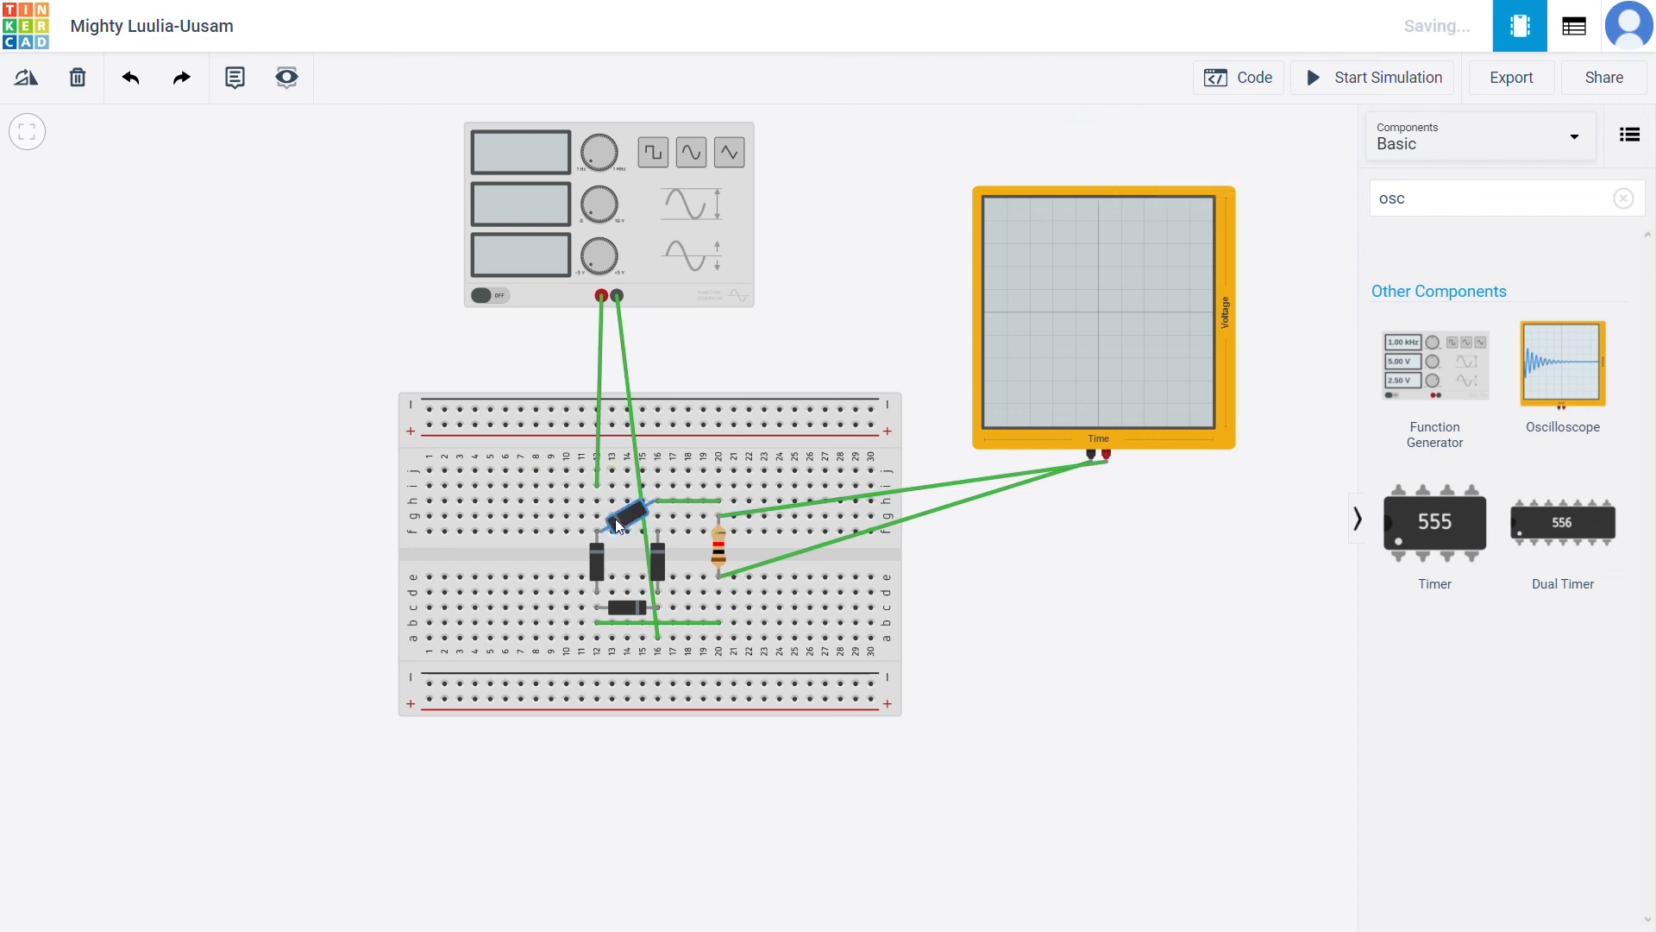
pyautogui.click(659, 559)
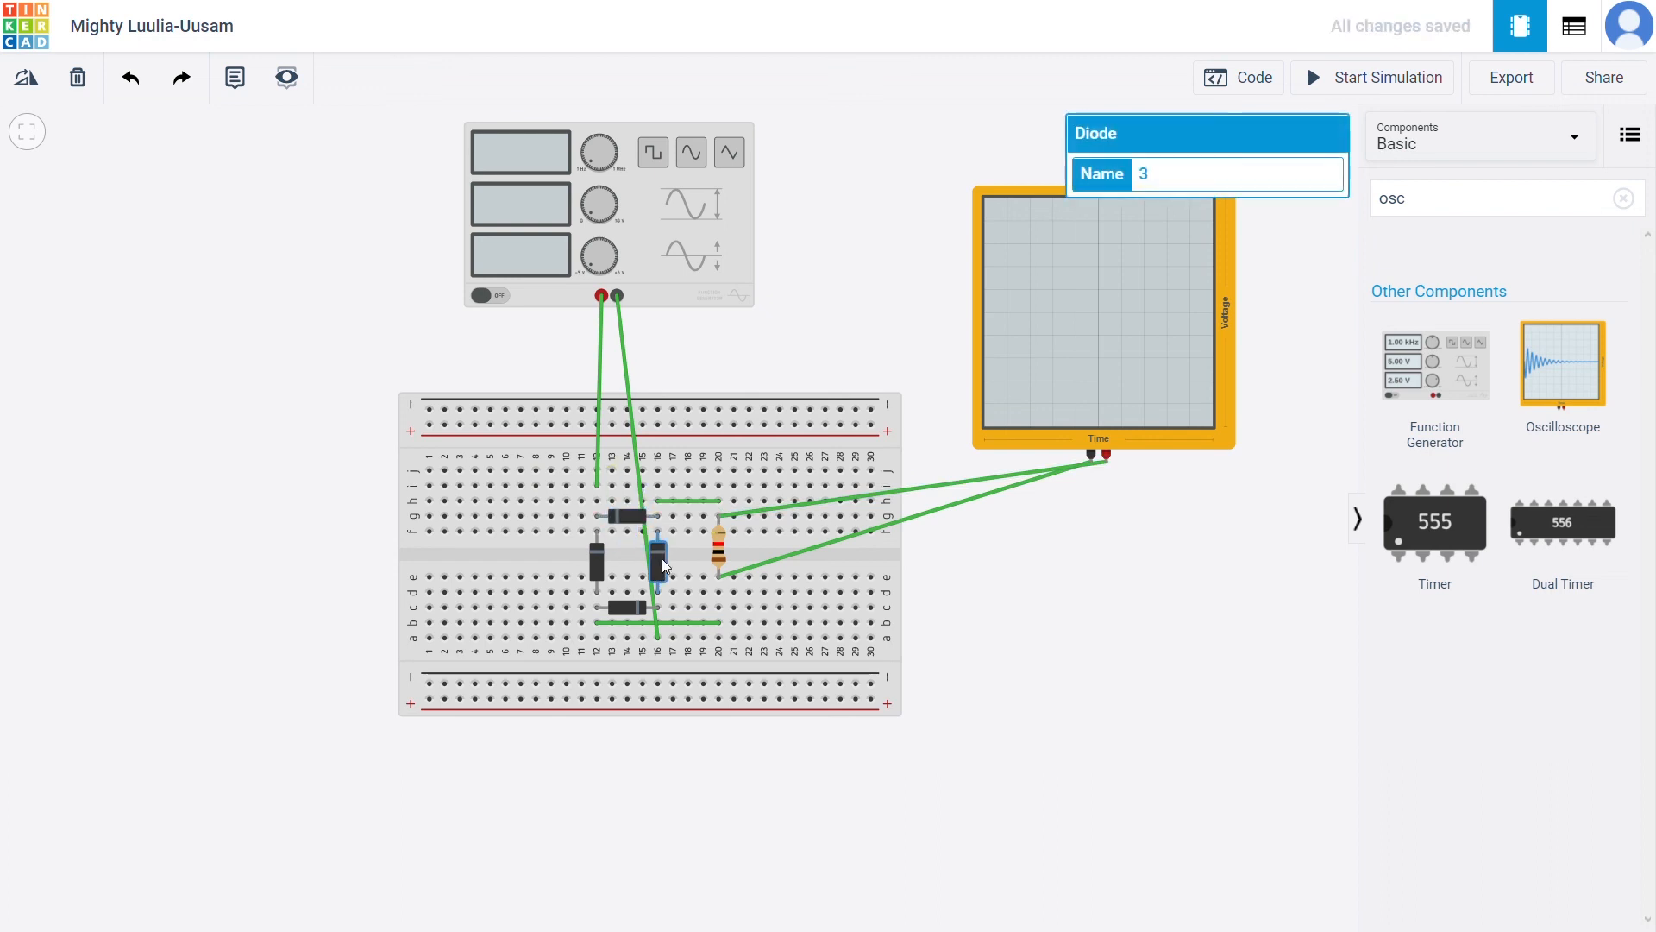
pyautogui.press('r')
pyautogui.press('r')
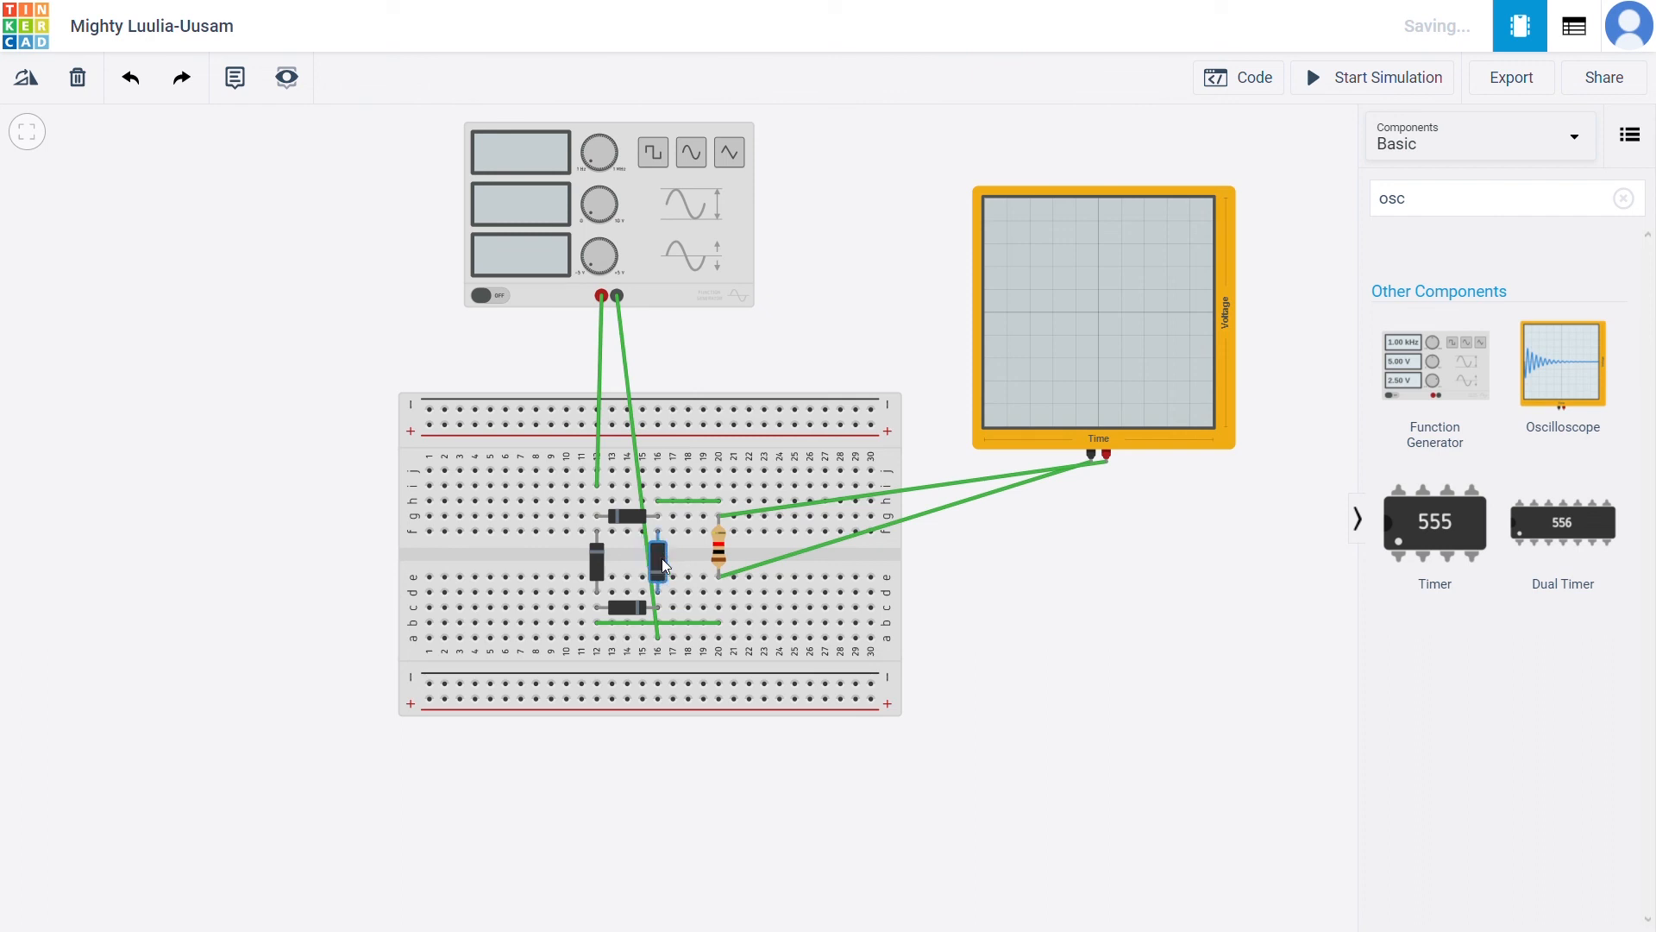
pyautogui.click(633, 606)
pyautogui.press('r')
pyautogui.press('r')
pyautogui.click(597, 563)
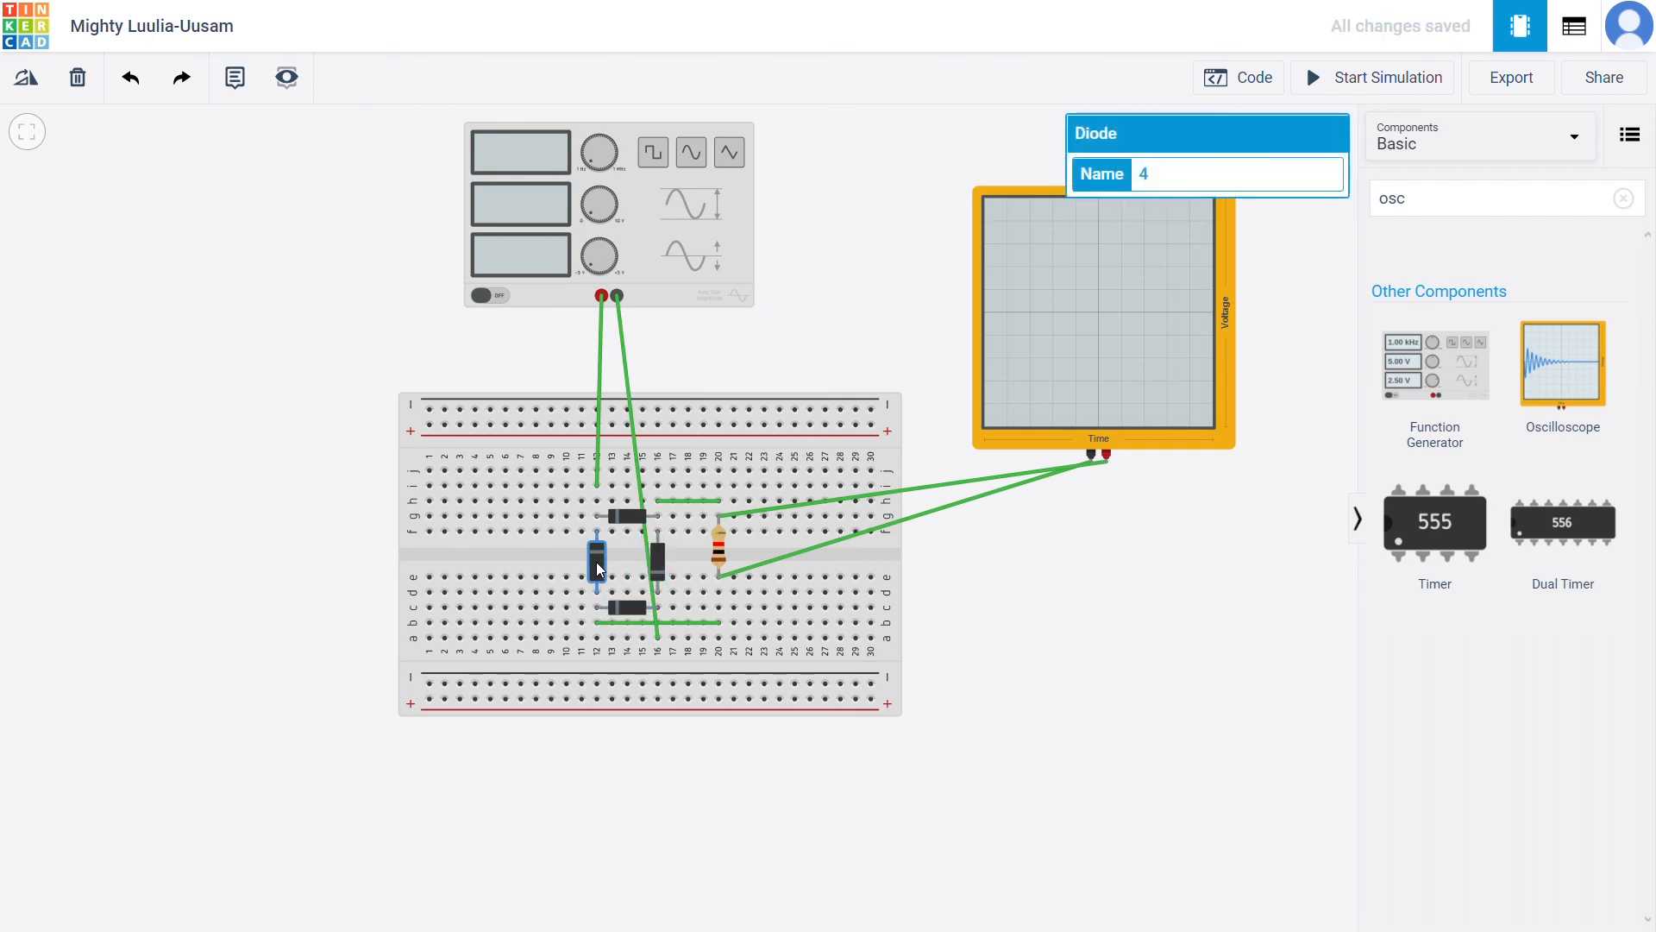
pyautogui.press('r')
pyautogui.press('r')
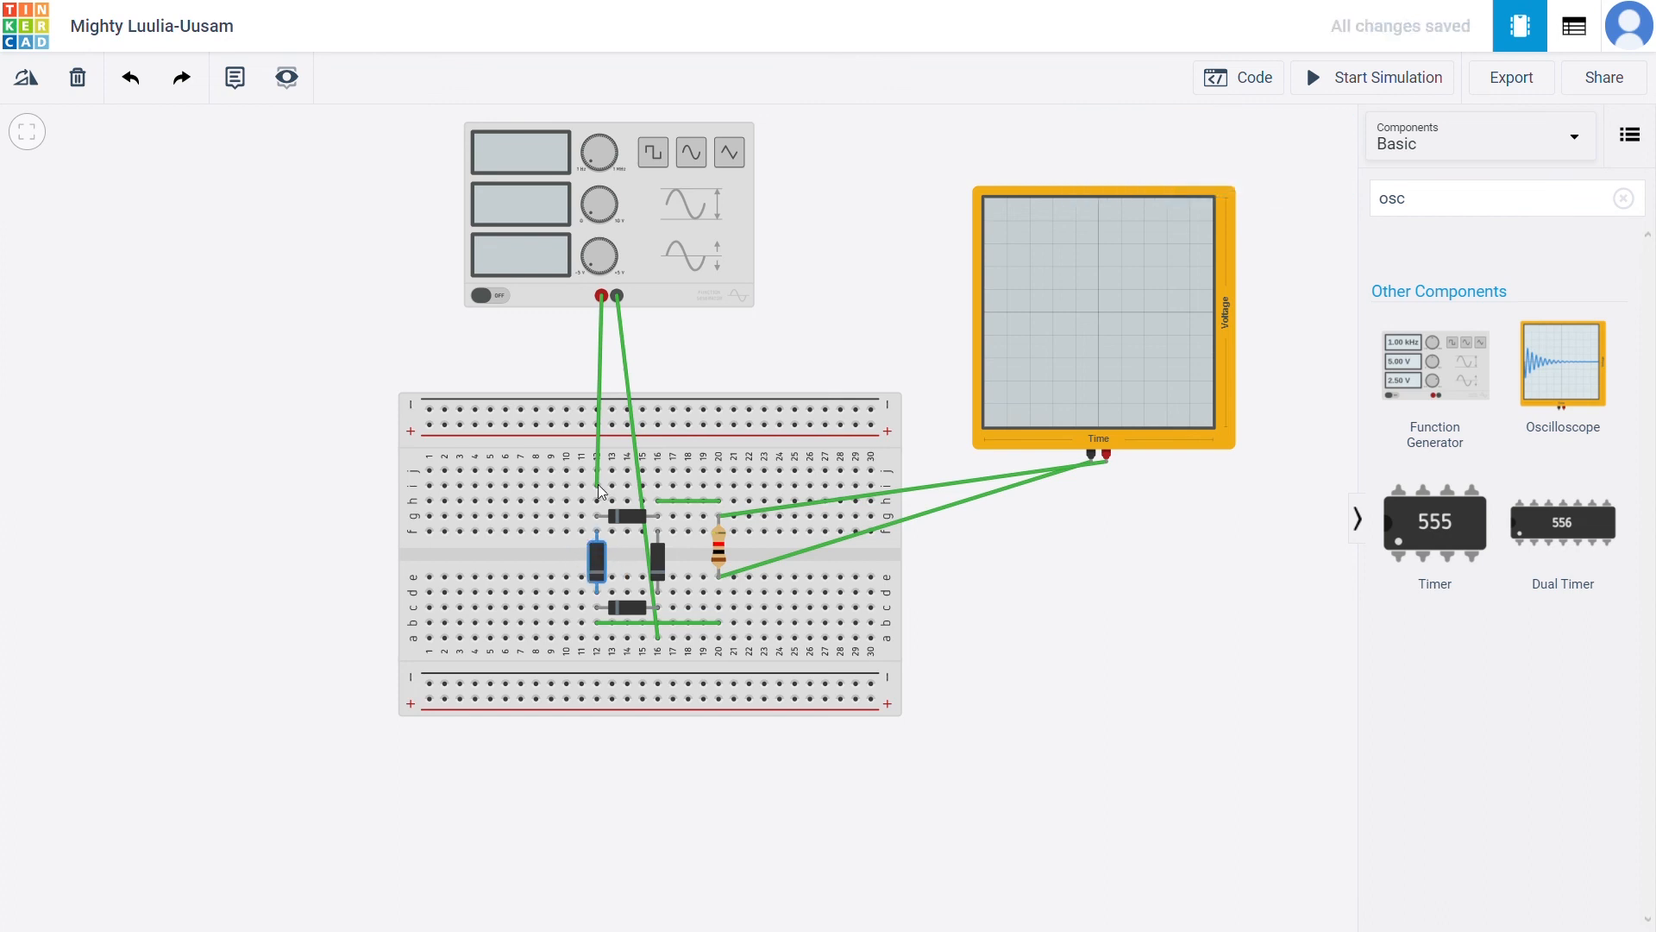
# - Run the simulation with the four reversed diodes and examine the waveform across the resistor
pyautogui.click(1308, 71)
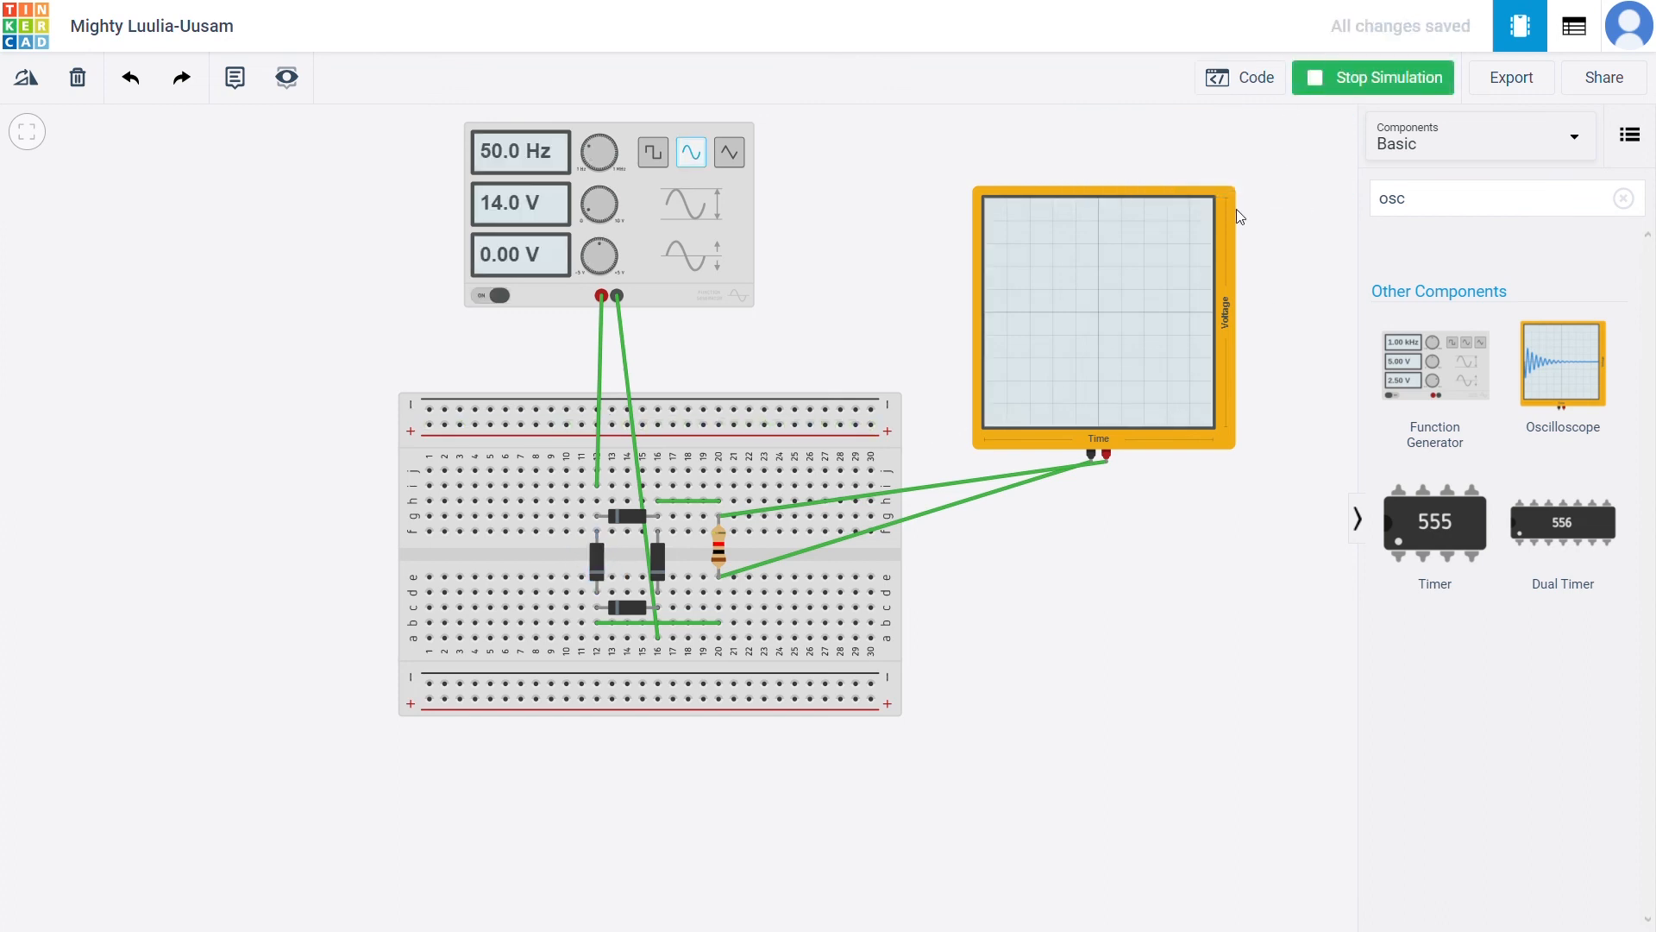